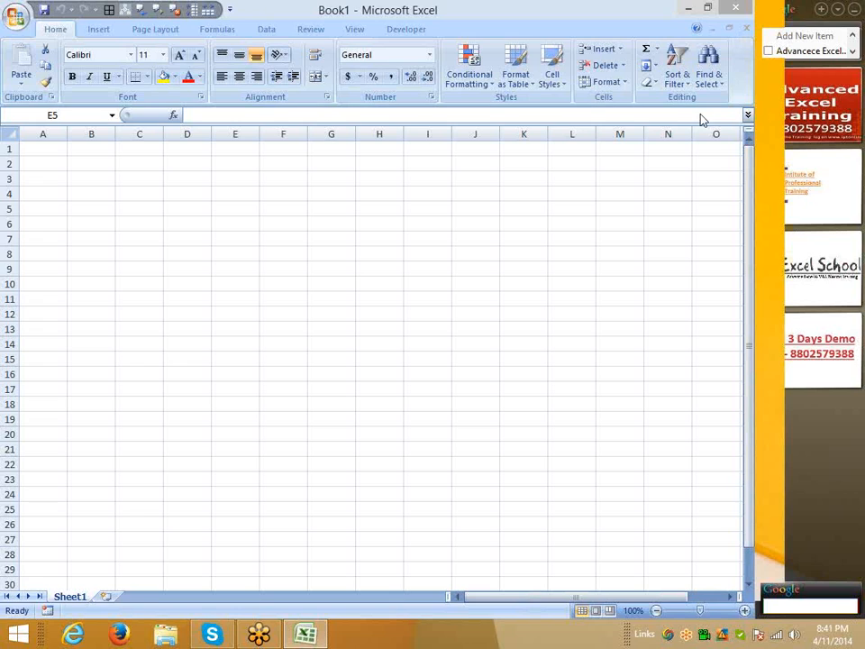
# - Close the blank Book1 workbook and open the Class_File1 workbook from the desktop
pyautogui.click(188, 7)
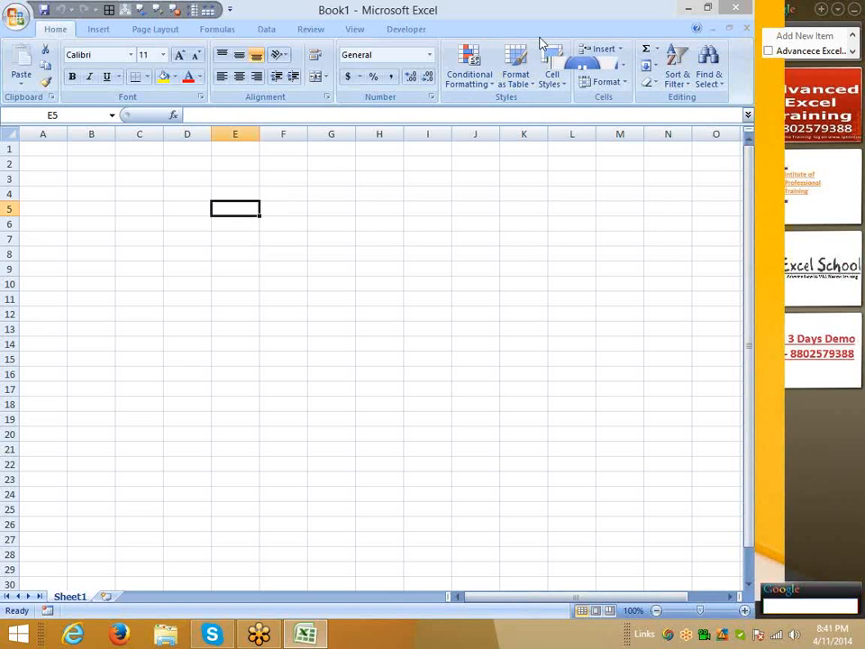
pyautogui.click(736, 8)
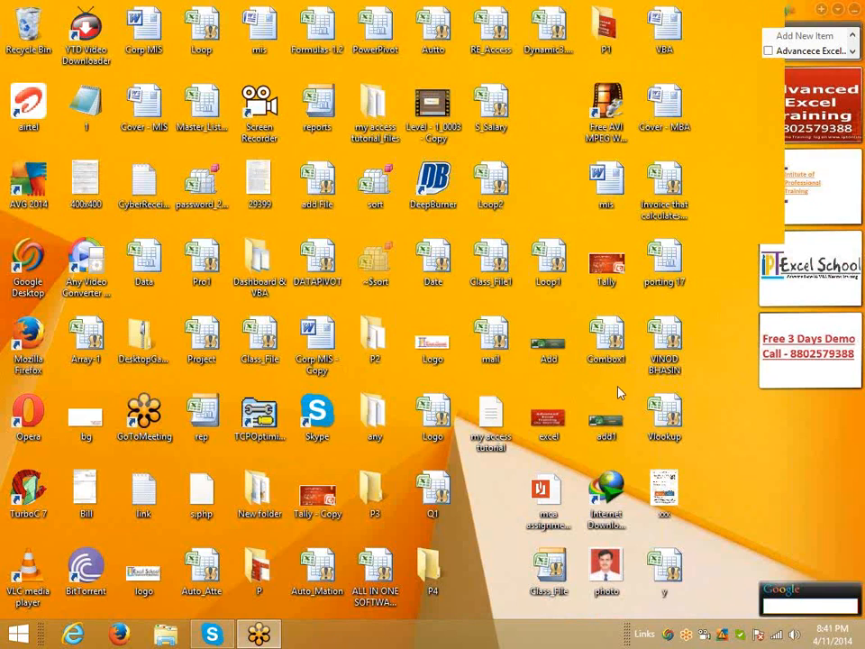
pyautogui.doubleClick(549, 568)
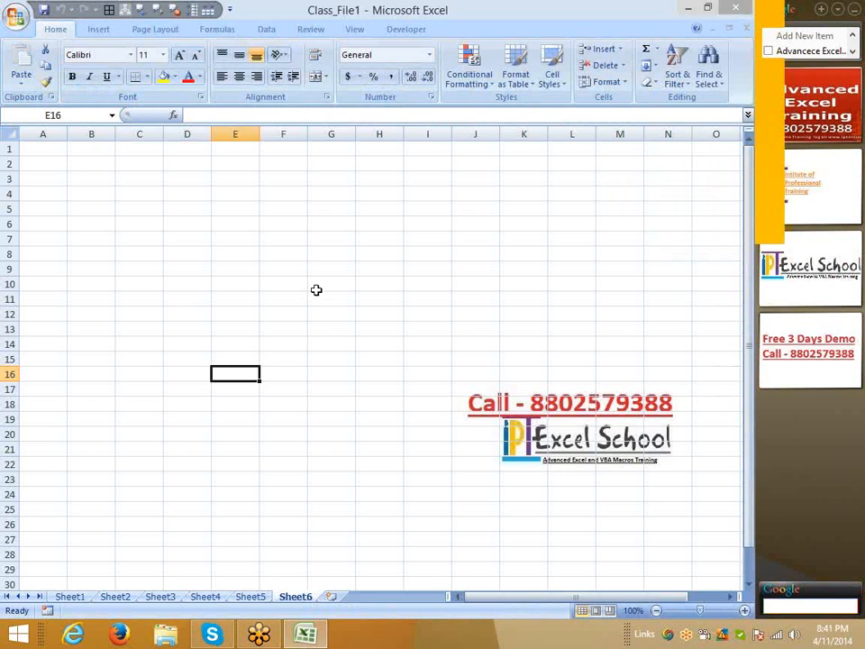
# - Delete the Workbook_SheetChange procedure from the ThisWorkbook code and minimise the Visual Basic editor
pyautogui.click(316, 287)
pyautogui.click(404, 29)
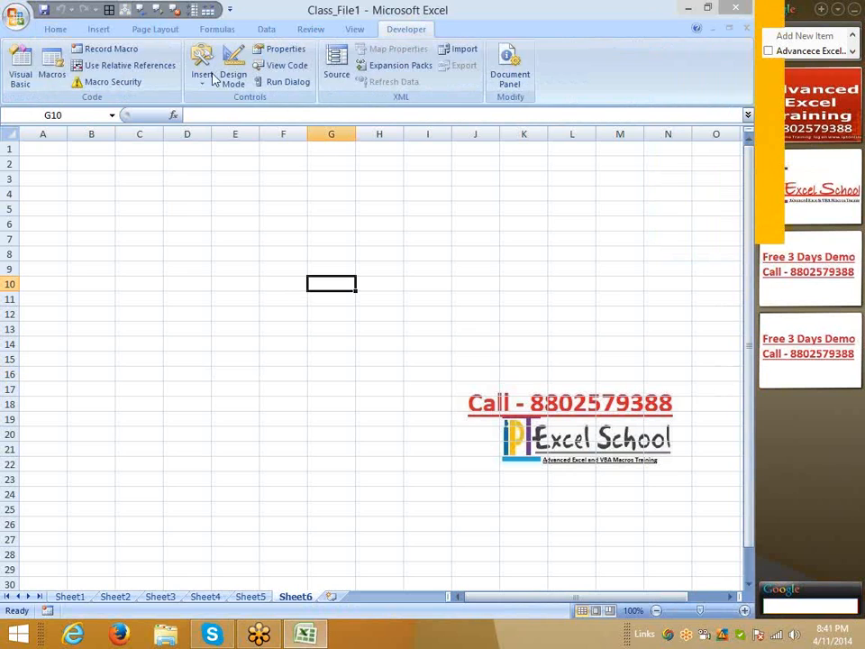
pyautogui.click(22, 74)
pyautogui.click(191, 216)
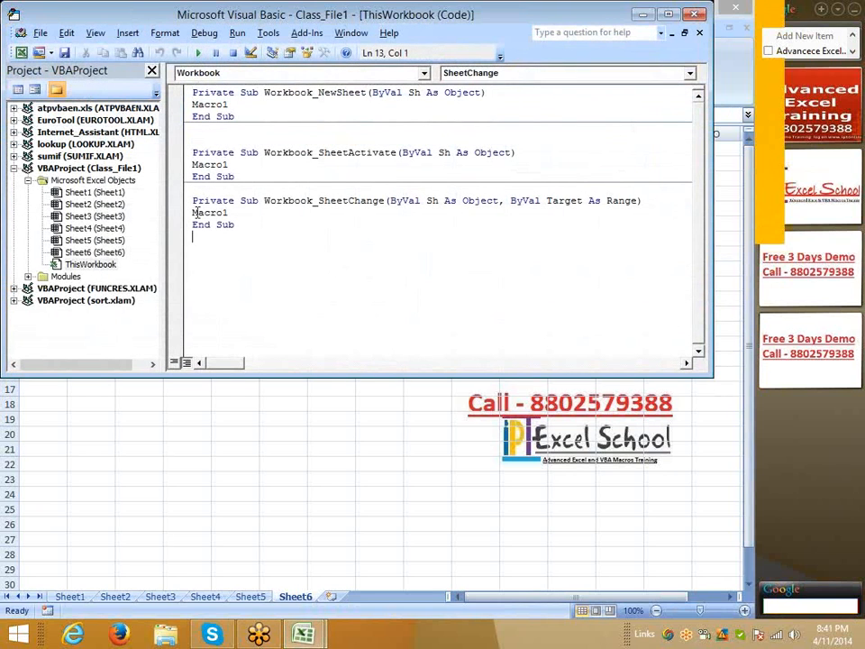
pyautogui.moveTo(179, 225); pyautogui.dragTo(179, 206)
pyautogui.press('Delete')
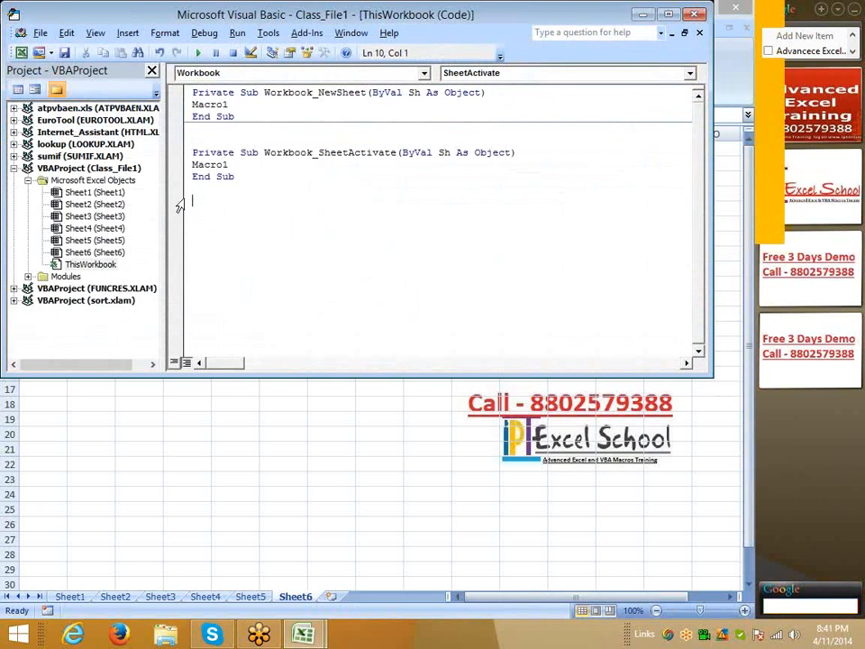
pyautogui.click(639, 14)
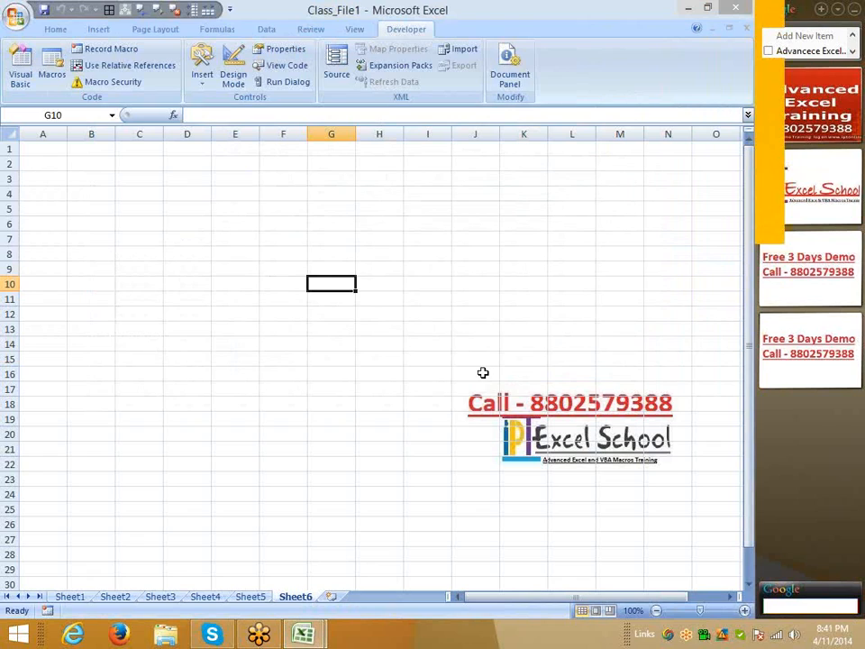
pyautogui.click(199, 280)
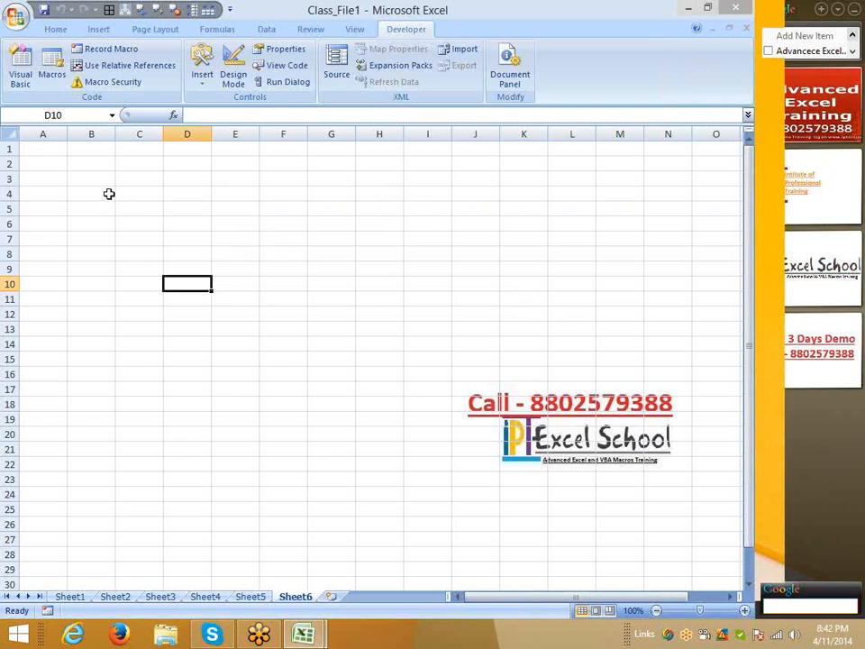
pyautogui.click(59, 150)
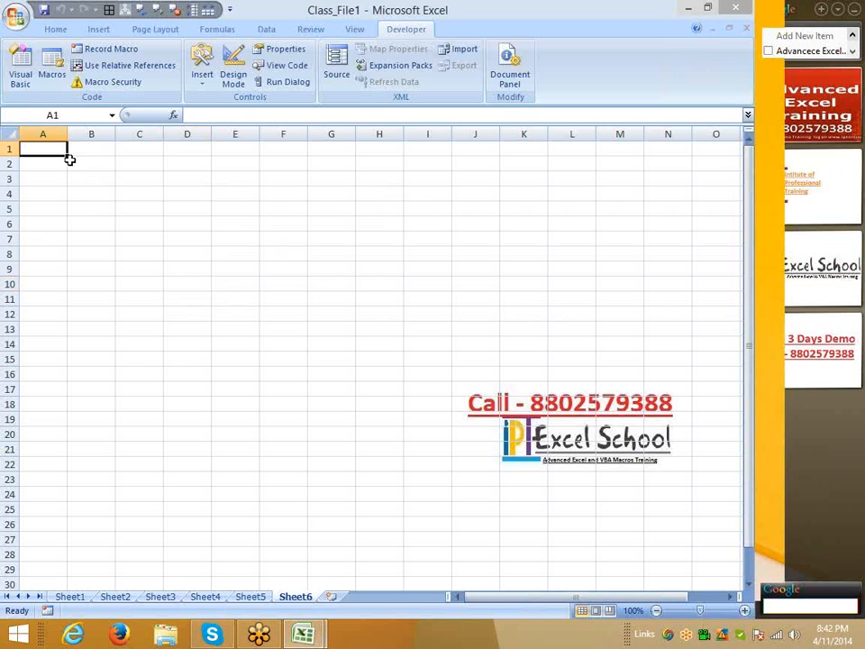
pyautogui.click(70, 160)
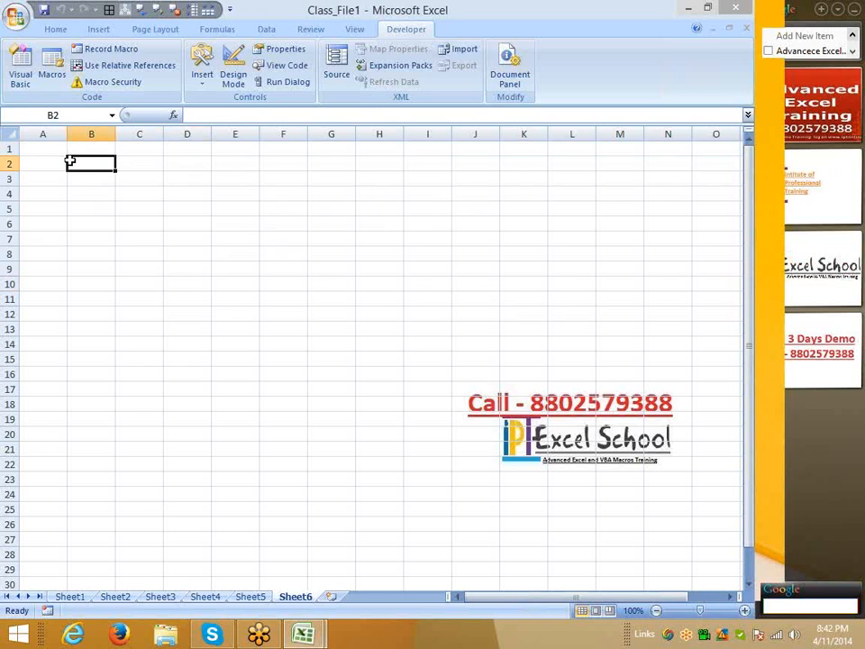
pyautogui.hotkey('ctrl', ';')
pyautogui.click(71, 161)
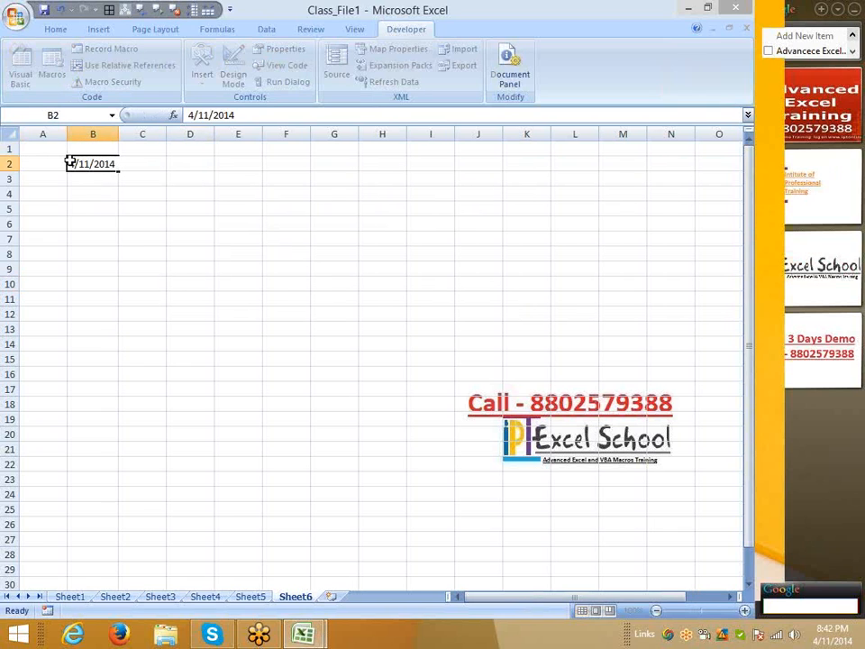
pyautogui.hotkey('ctrl', 'z')
pyautogui.write(';')
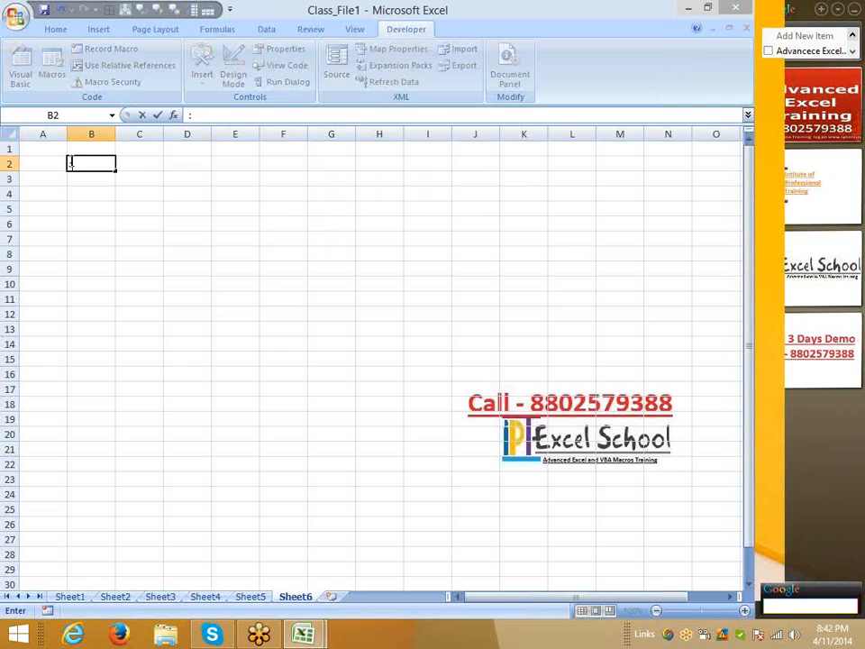
pyautogui.press('Escape')
pyautogui.hotkey('ctrl', ';')
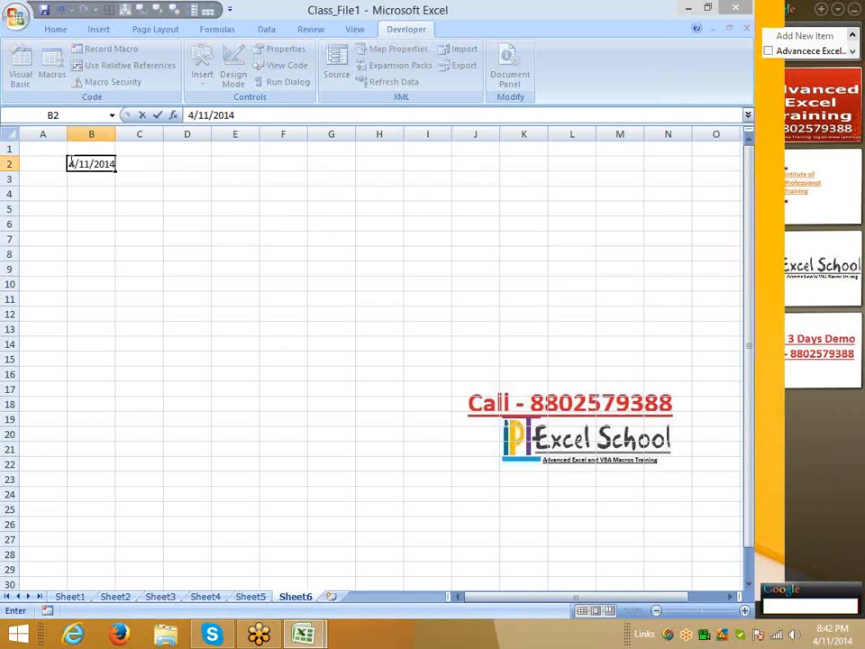
pyautogui.press('Escape')
# - Enter the current time, 8:42 PM, as a static value in cell B2
pyautogui.hotkey('ctrl', 'shift', ';')
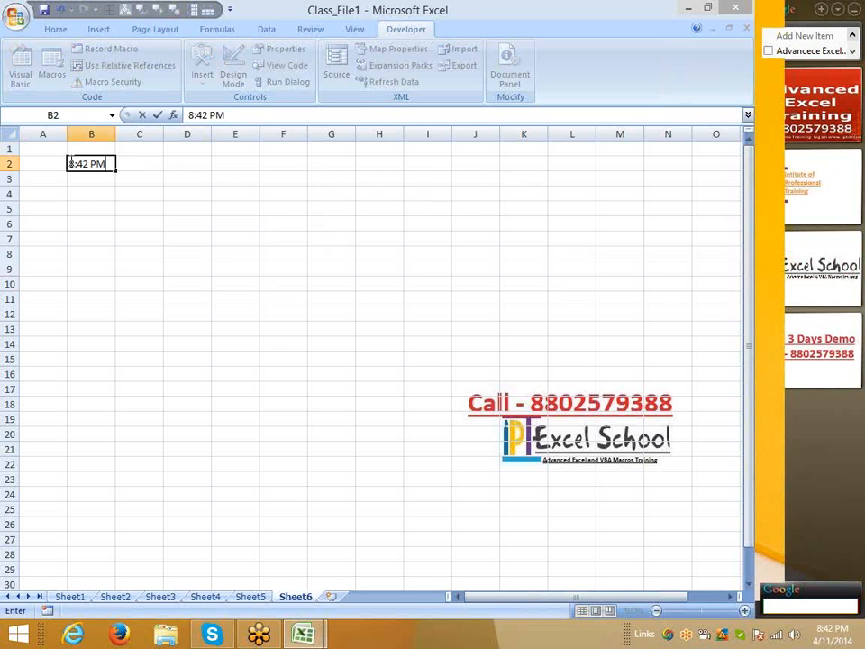
pyautogui.press('Return')
pyautogui.press('Right')
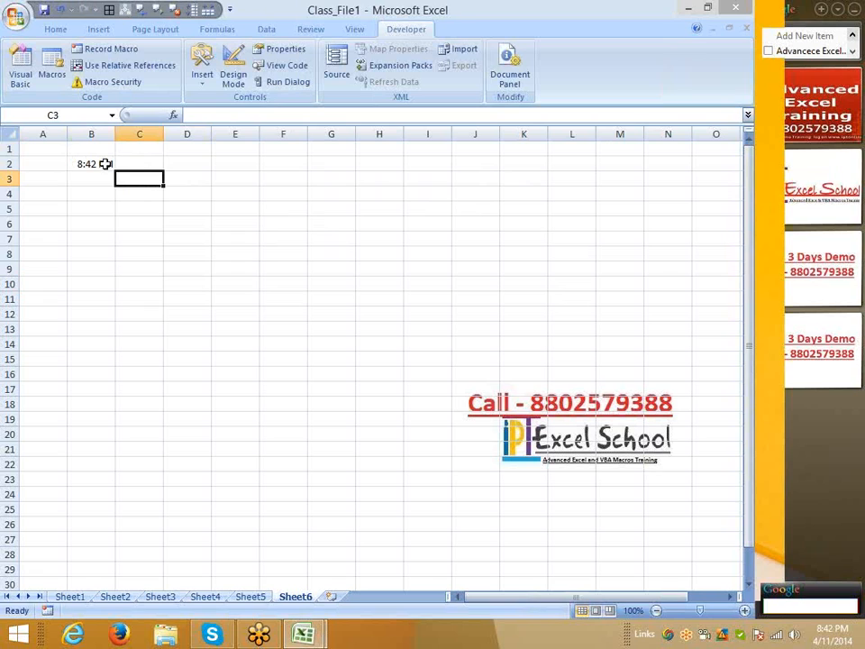
# - Enter the time 4:10 in cell C2
pyautogui.click(139, 163)
pyautogui.write('=')
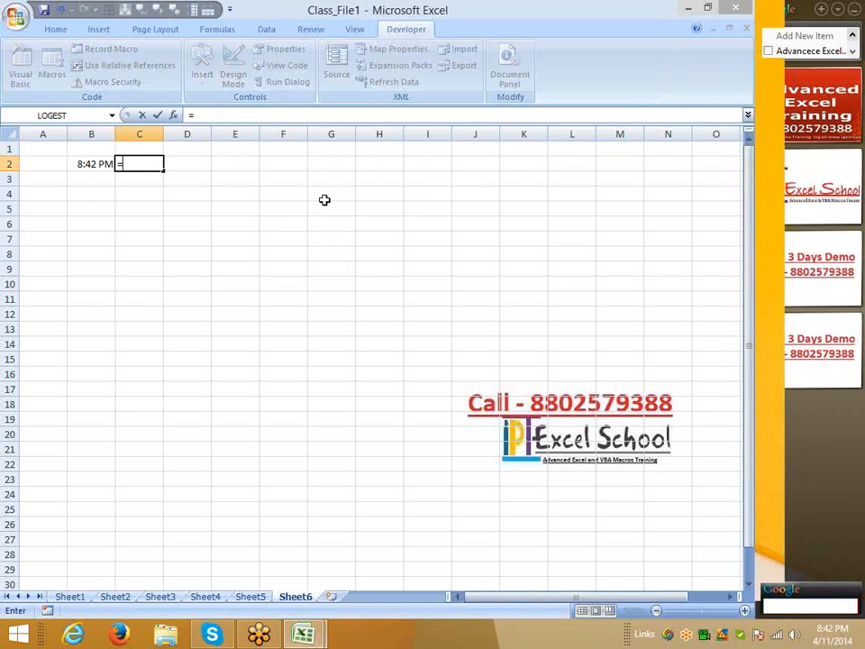
pyautogui.press('Escape')
pyautogui.write('4:10')
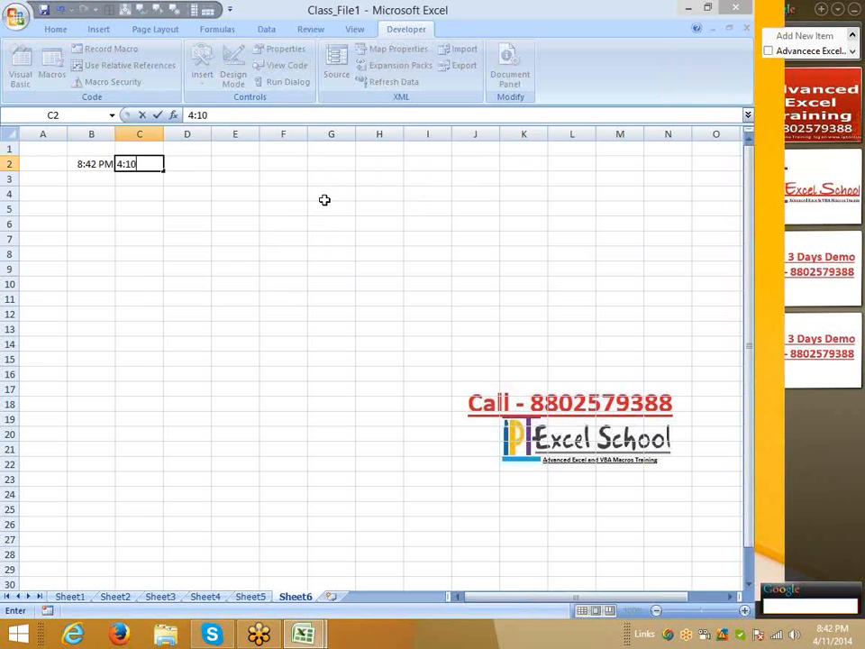
pyautogui.press('Tab')
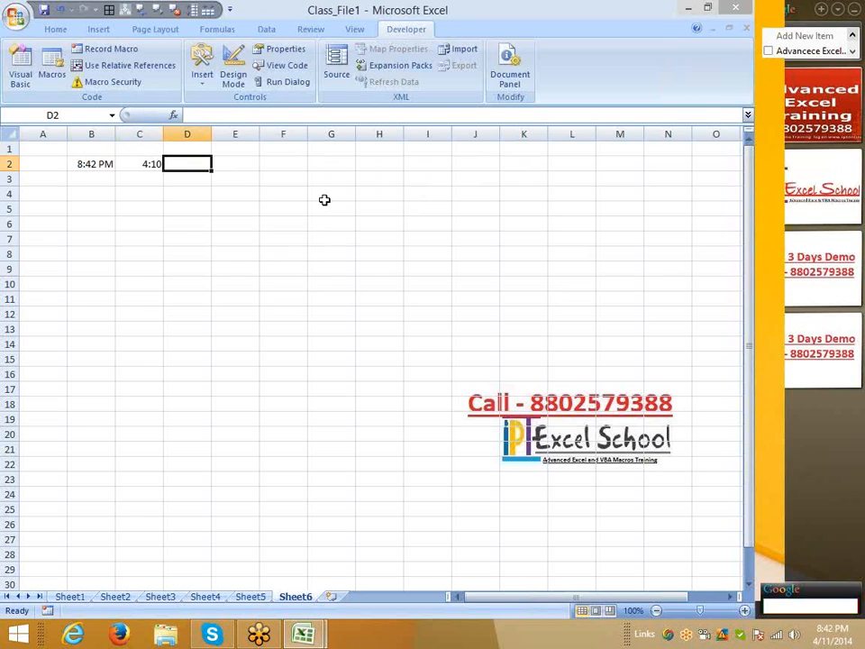
# - Change the time in cell C2 to 4:10:00 PM
pyautogui.press('Left')
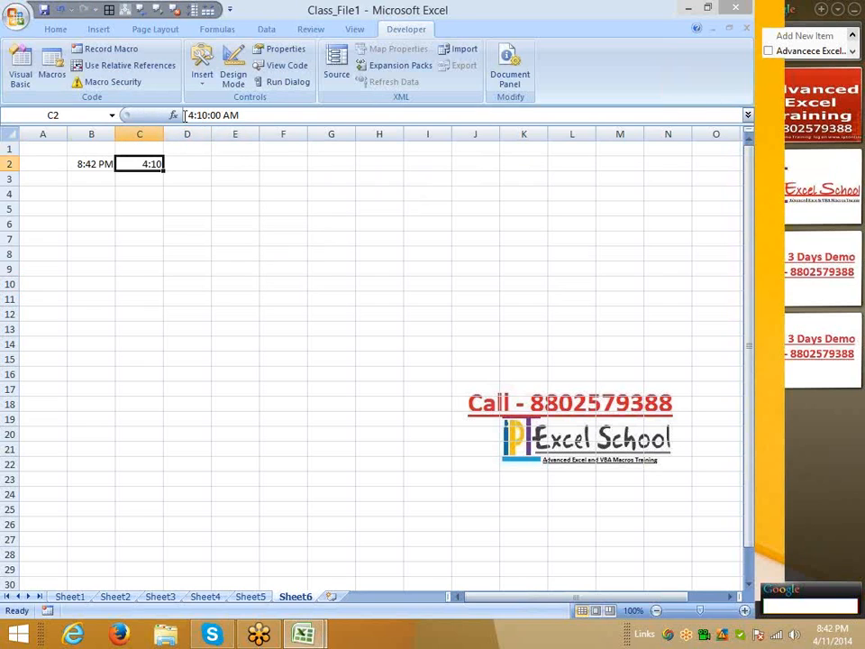
pyautogui.click(239, 115)
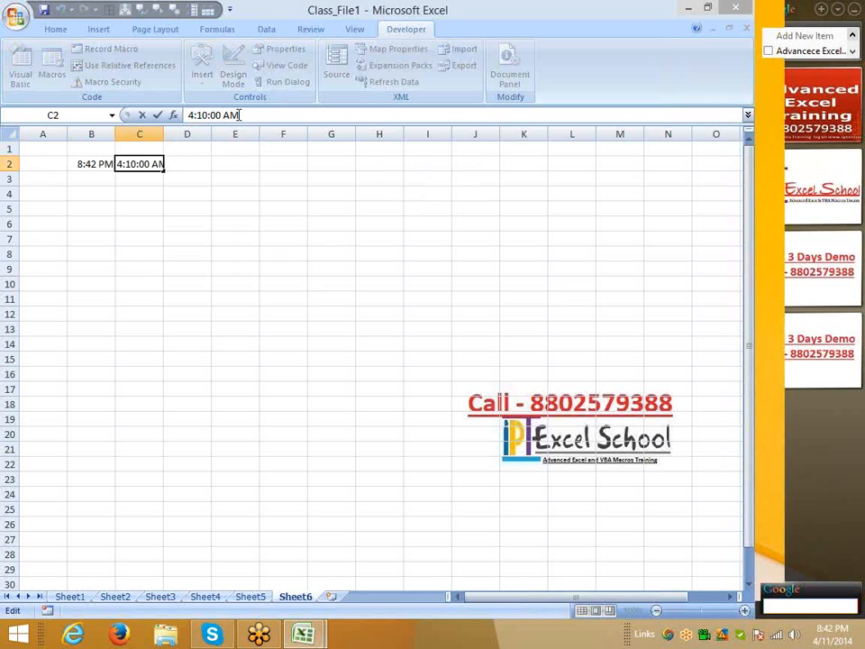
pyautogui.press('Left')
pyautogui.press('BackSpace')
pyautogui.write('P')
pyautogui.press('Return')
pyautogui.press('Up')
# - Calculate the time difference in cell D2 with the formula =B2-C2
pyautogui.press('Right')
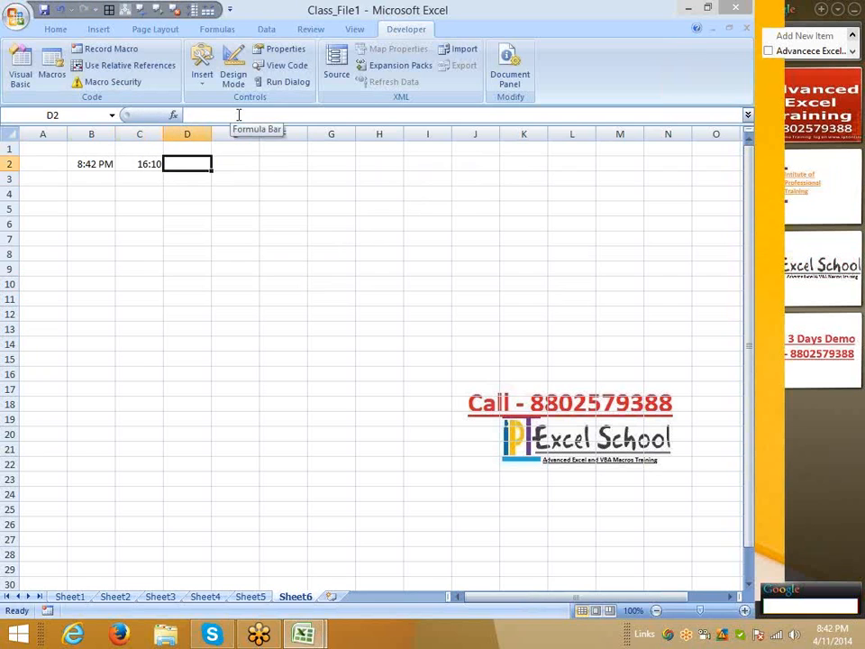
pyautogui.write('=')
pyautogui.press('Left')
pyautogui.press('Left')
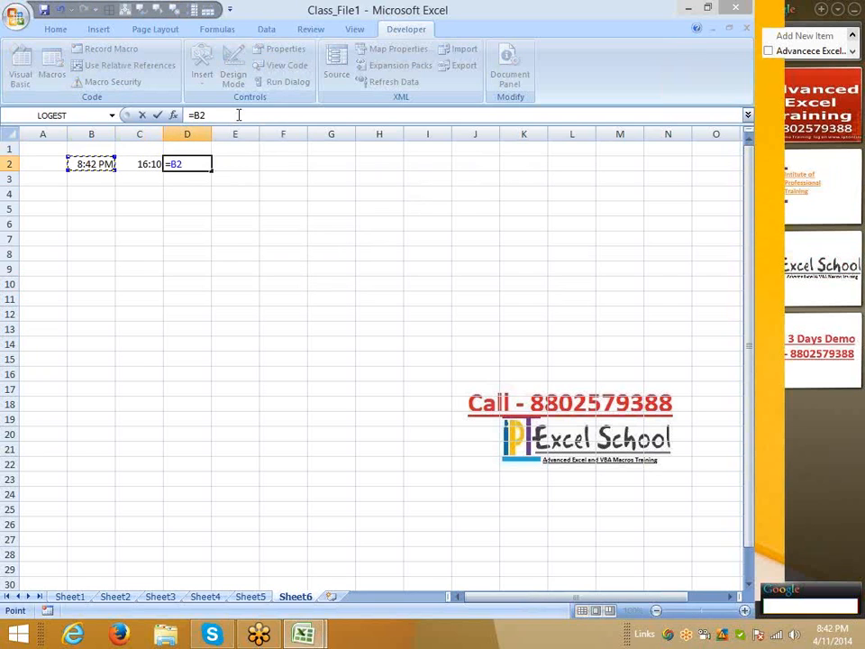
pyautogui.write('-')
pyautogui.press('Left')
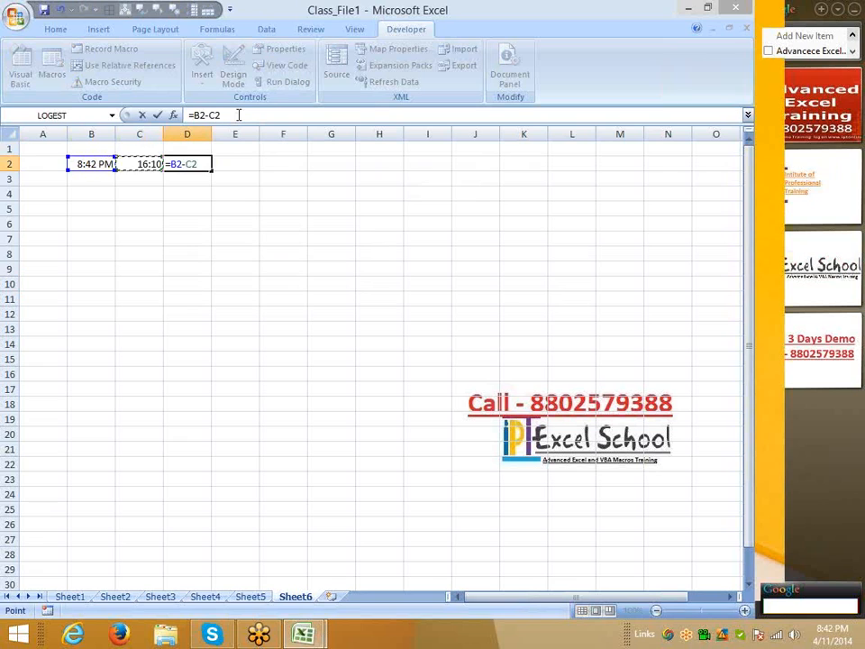
pyautogui.press('Return')
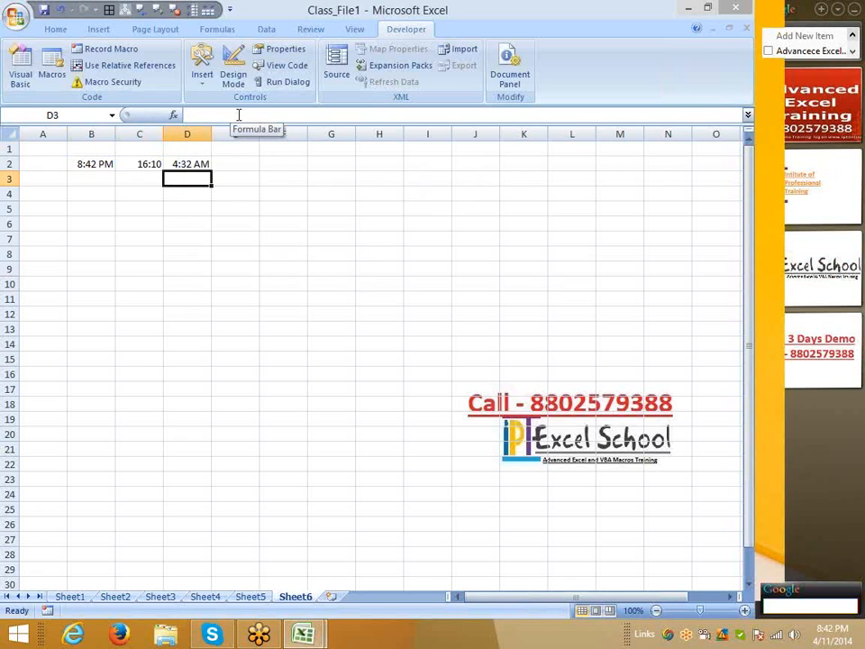
# - Enter the time 9:00 in cell B4
pyautogui.press('Left')
pyautogui.press('Left')
pyautogui.press('Down')
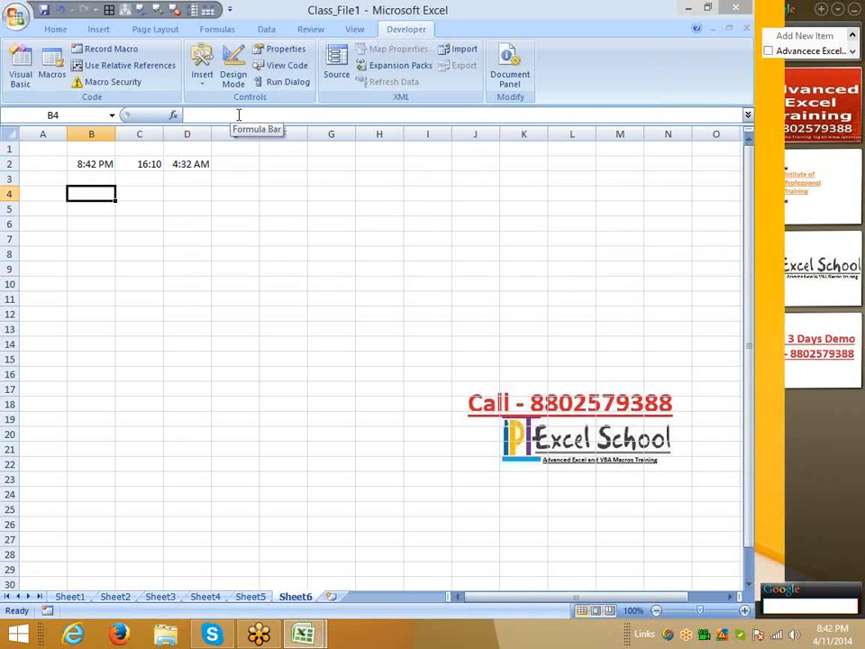
pyautogui.write('9:00')
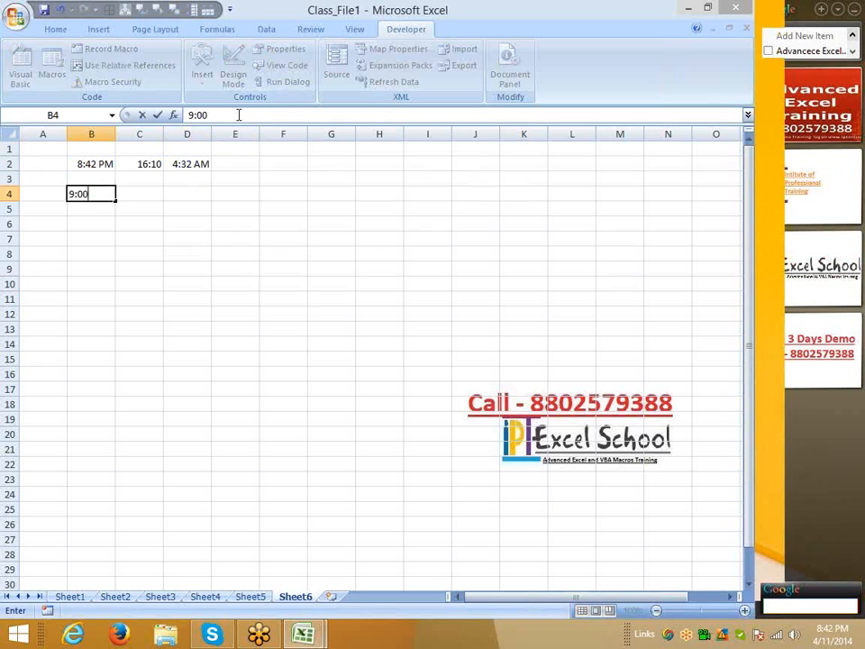
pyautogui.press('Tab')
# - Add the time difference to the 9:00 entry in cell C4 with the formula =B4+D2
pyautogui.write('=')
pyautogui.press('Left')
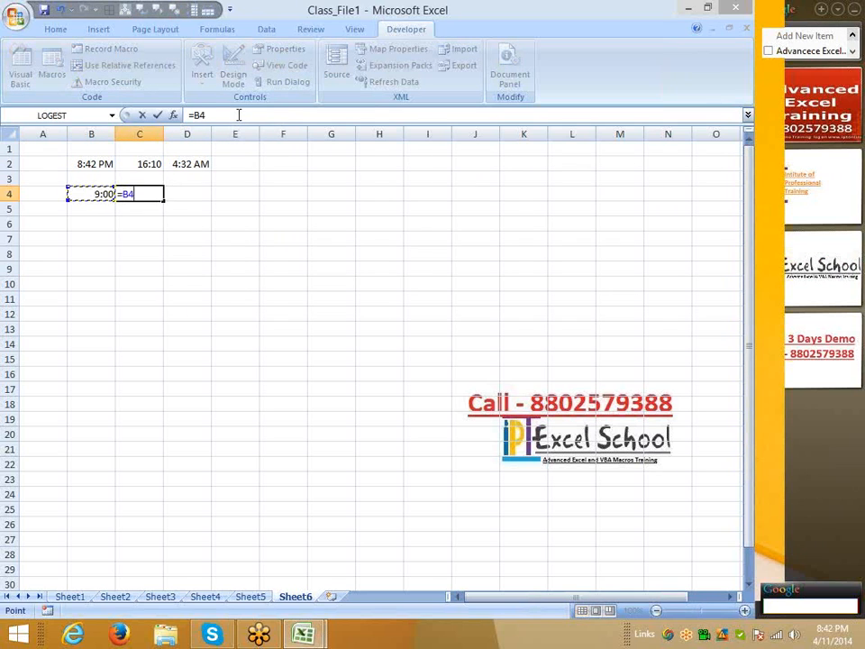
pyautogui.write('+')
pyautogui.press('Right')
pyautogui.press('Up')
pyautogui.press('Up')
pyautogui.press('Return')
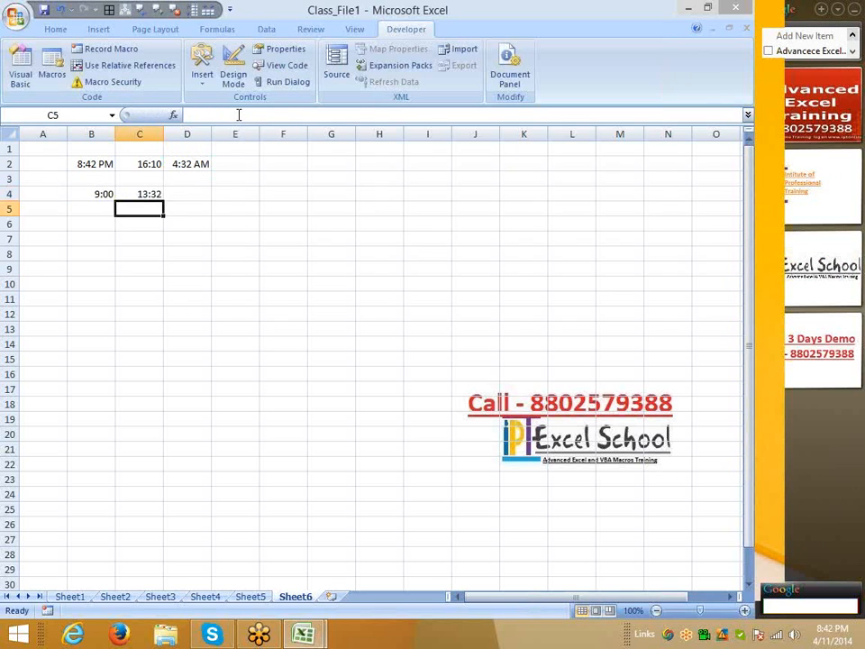
# - Clear the sample times and formulas from the range B2:D4
pyautogui.press('Up')
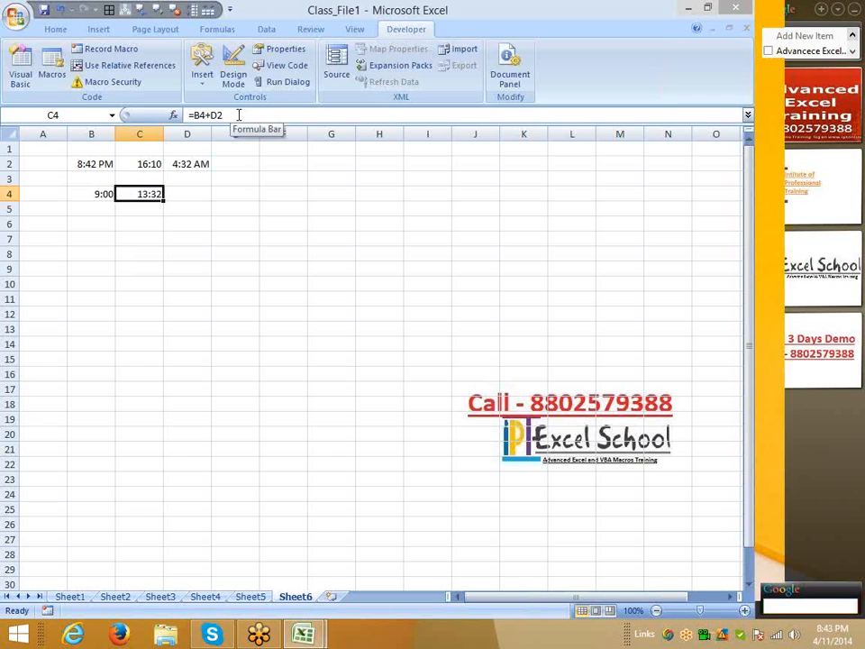
pyautogui.press('Up')
pyautogui.press('Left')
pyautogui.press('Up')
pyautogui.press('Up')
pyautogui.press('Down')
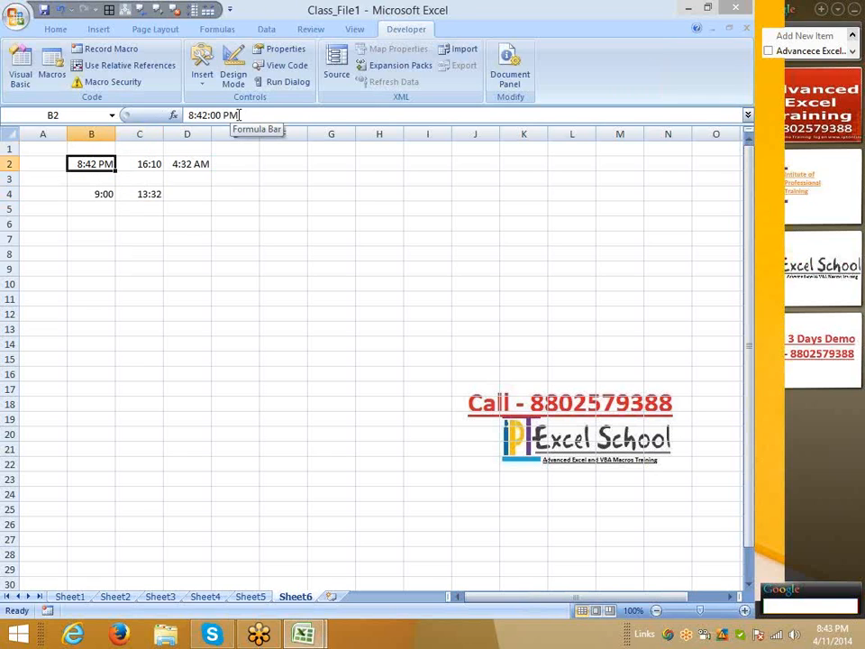
pyautogui.hotkey('shift', 'Right')
pyautogui.hotkey('shift', 'Right')
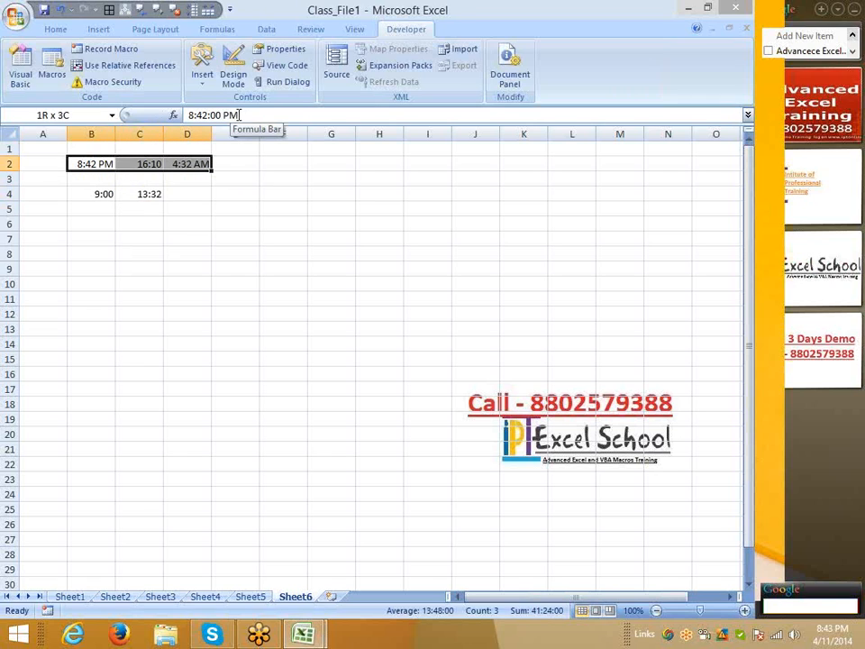
pyautogui.hotkey('shift', 'Down')
pyautogui.hotkey('shift', 'Down')
pyautogui.press('Delete')
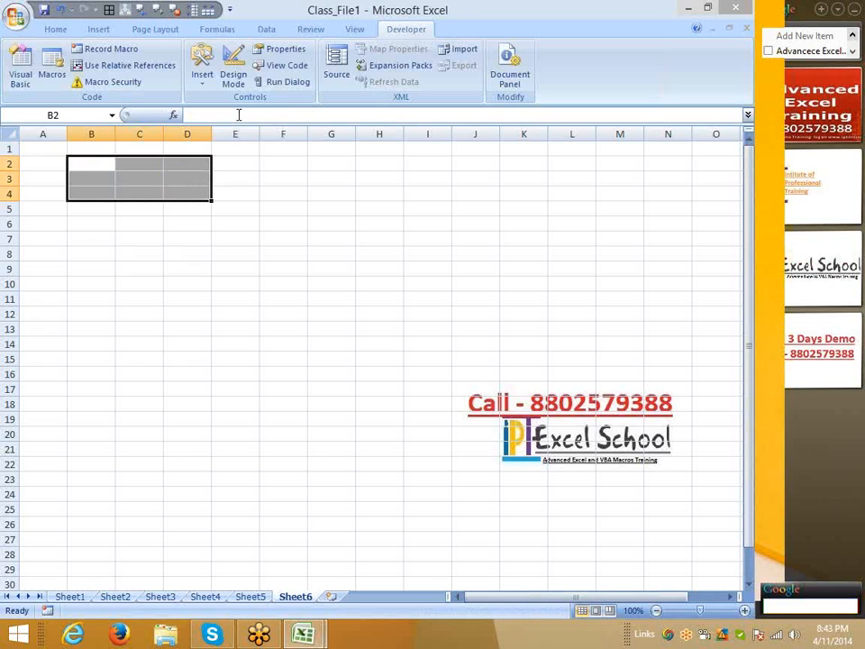
# - Select cell A1 and show the basic cell formatting and editing commands
pyautogui.press('Up')
pyautogui.press('Left')
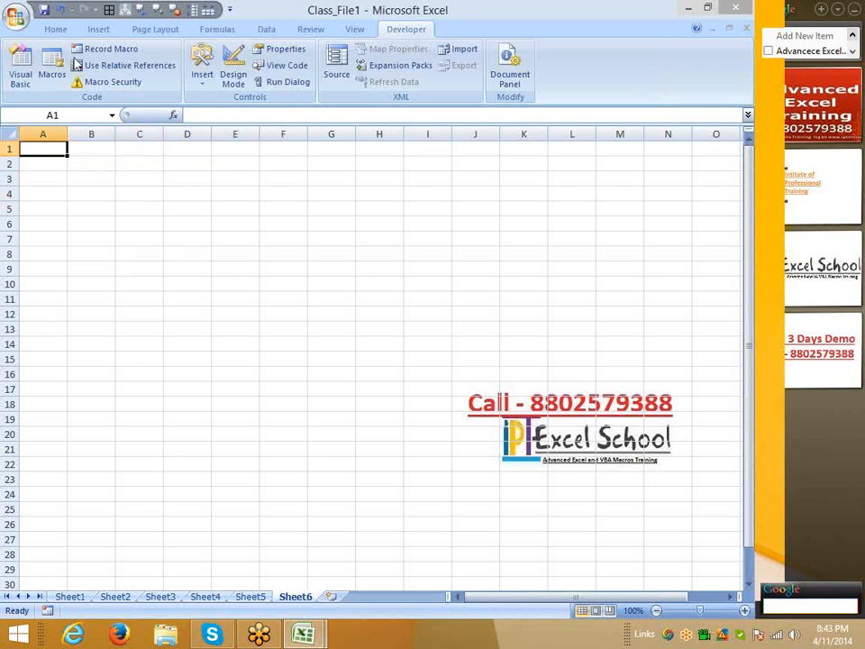
pyautogui.click(101, 33)
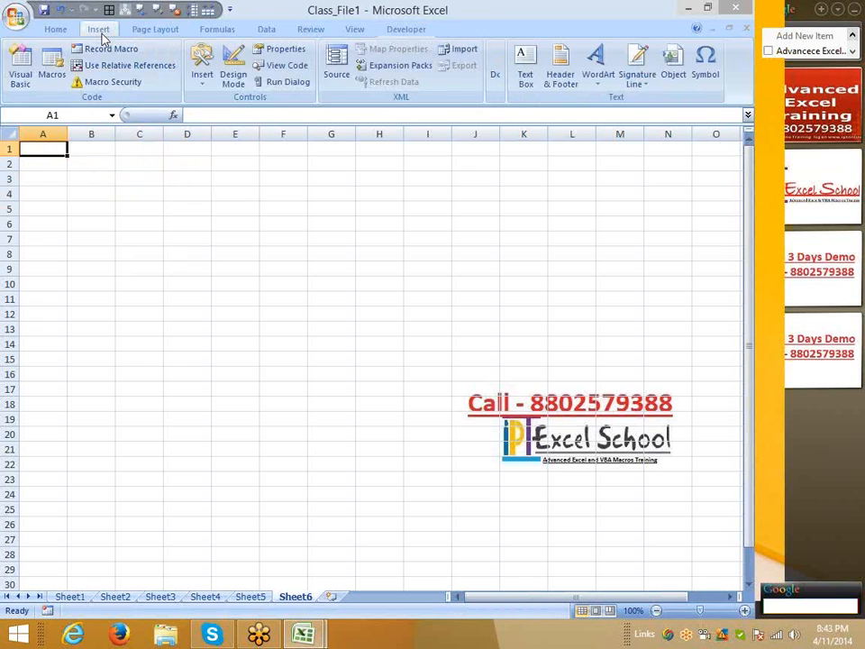
pyautogui.click(54, 29)
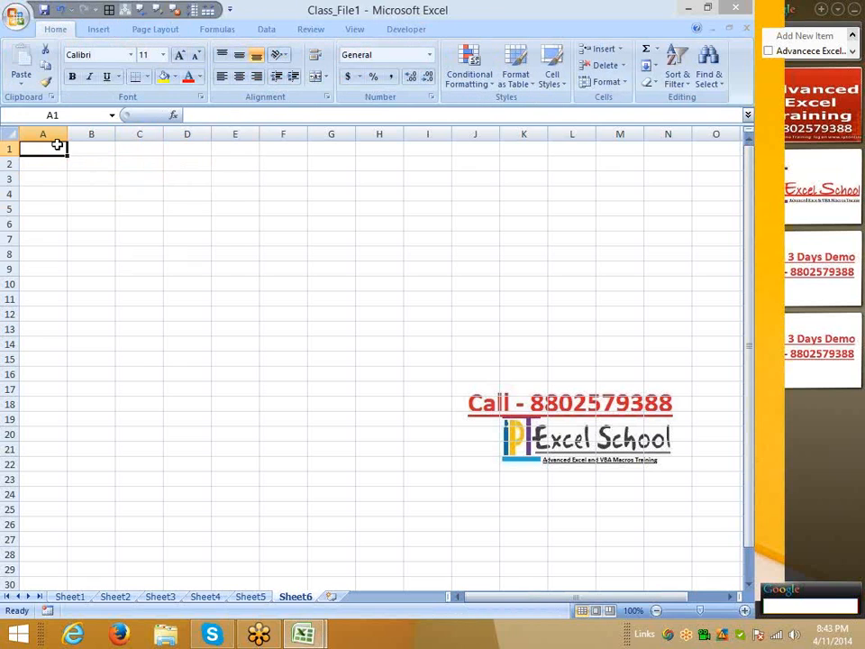
# - Enter the heading Month in cell A1
pyautogui.write('Month')
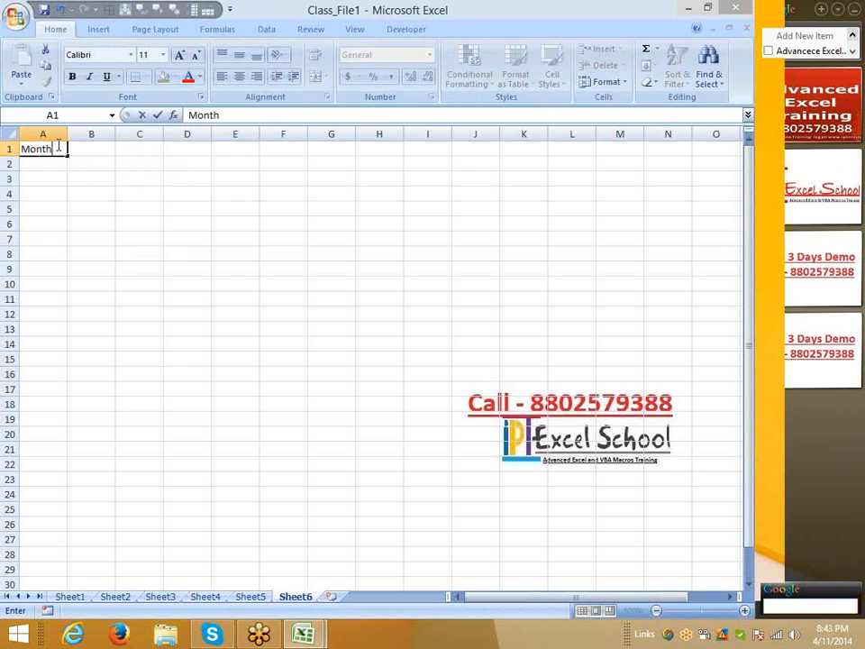
pyautogui.press('Return')
pyautogui.press('Up')
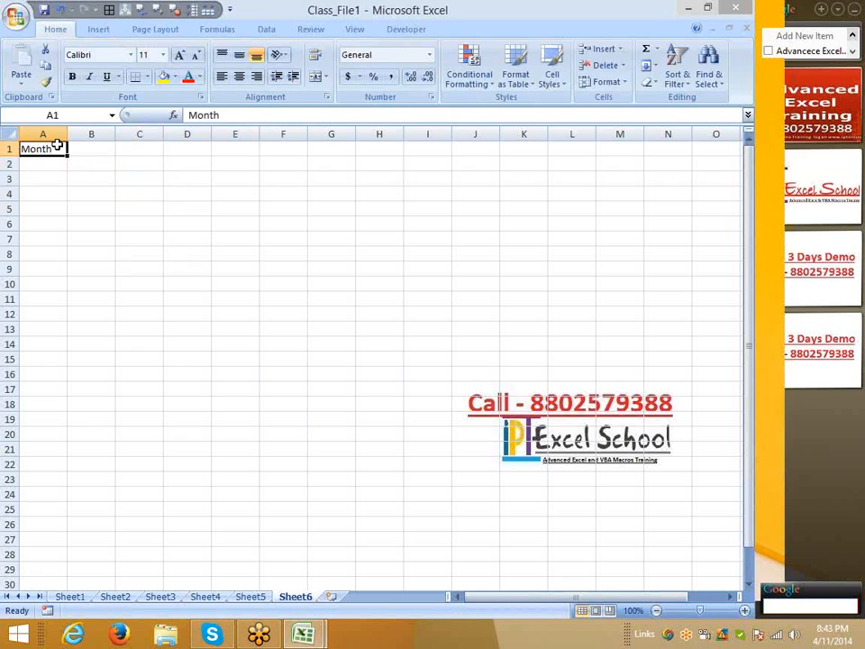
pyautogui.press('Right')
pyautogui.write('H')
pyautogui.press('Escape')
# - Replace the heading in cell A1 with City
pyautogui.click(57, 147)
pyautogui.write('City')
pyautogui.press('Return')
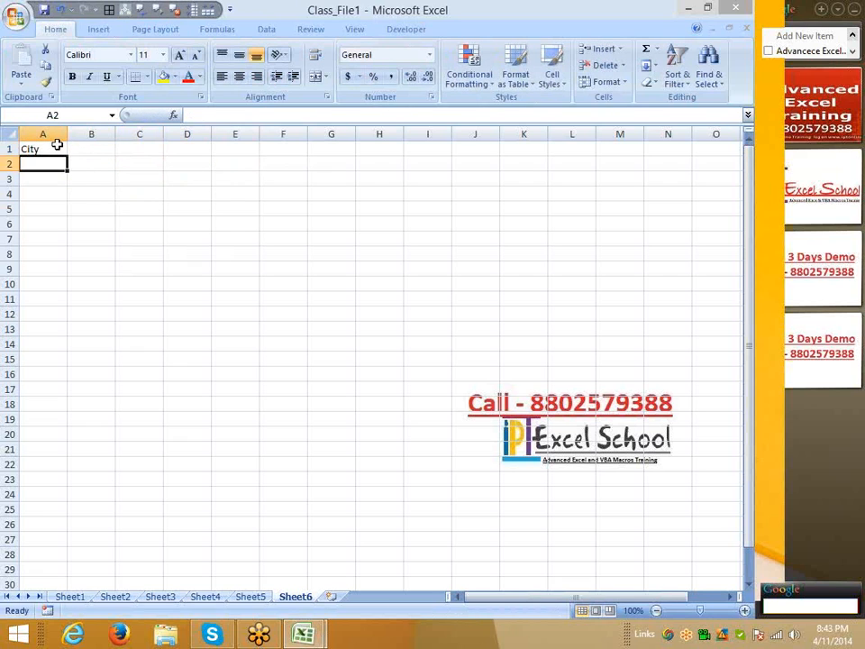
pyautogui.press('Up')
pyautogui.press('Right')
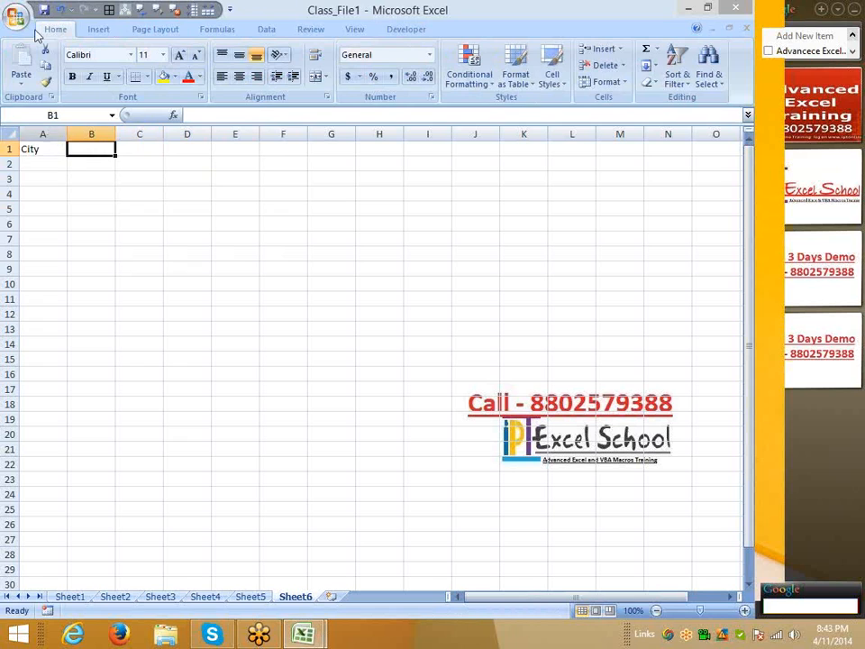
# - Look over the available column chart types without inserting a chart
pyautogui.click(98, 30)
pyautogui.click(242, 83)
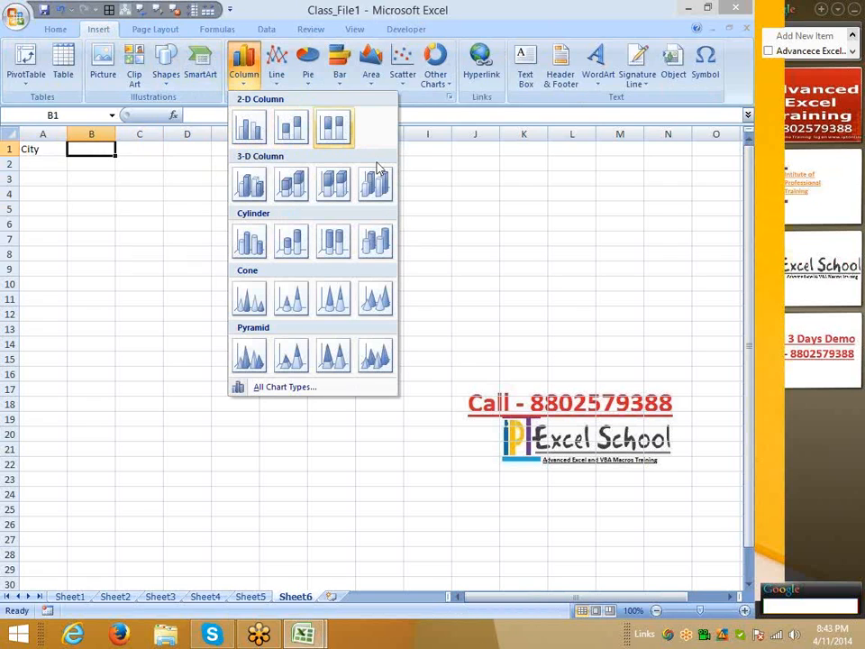
pyautogui.click(138, 223)
# - Enter Jan in cell B1 and fill the month series across row 1 through Jun in G1
pyautogui.click(37, 148)
pyautogui.click(97, 148)
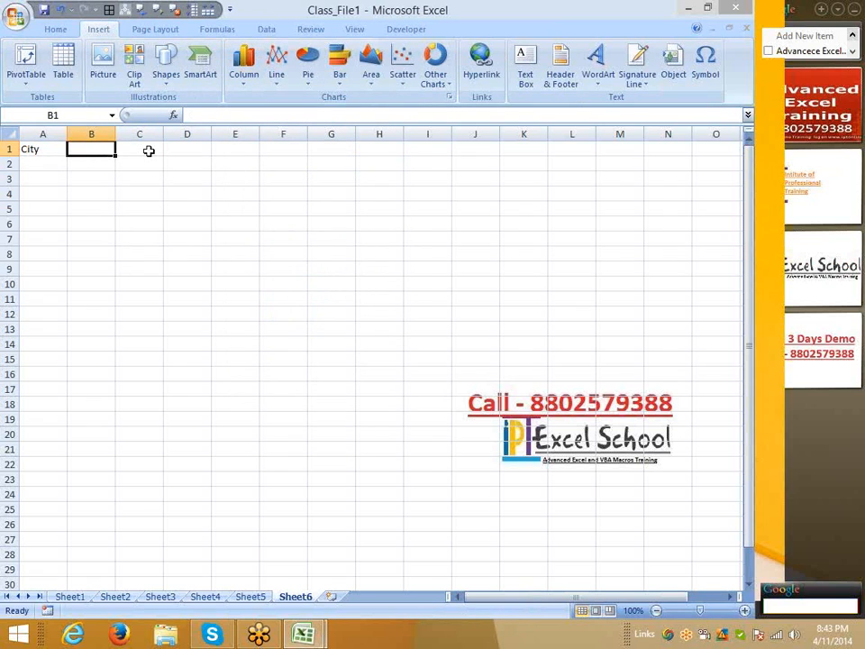
pyautogui.write('Ja')
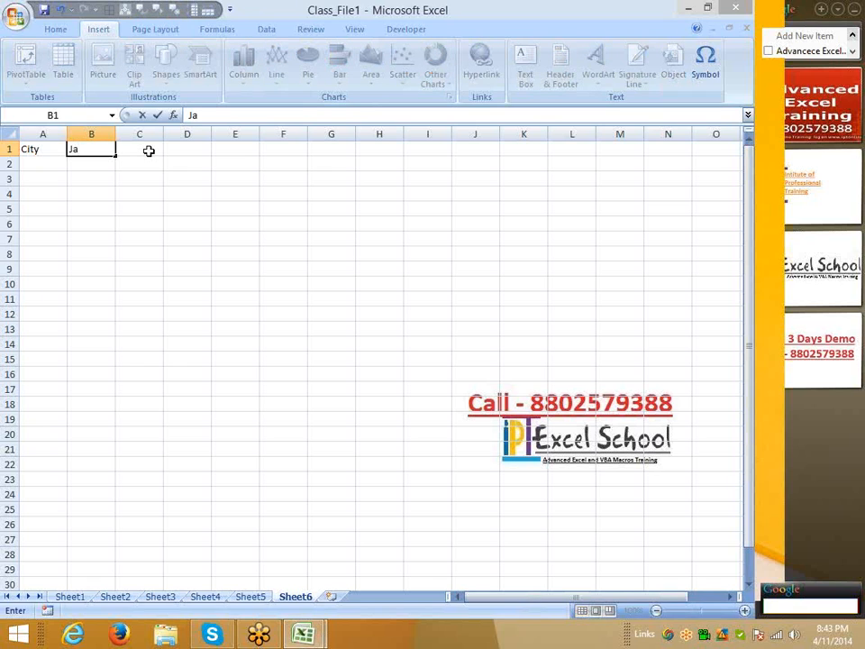
pyautogui.write('n')
pyautogui.click(152, 189)
pyautogui.click(112, 152)
pyautogui.moveTo(114, 155); pyautogui.dragTo(353, 160)
pyautogui.click(43, 163)
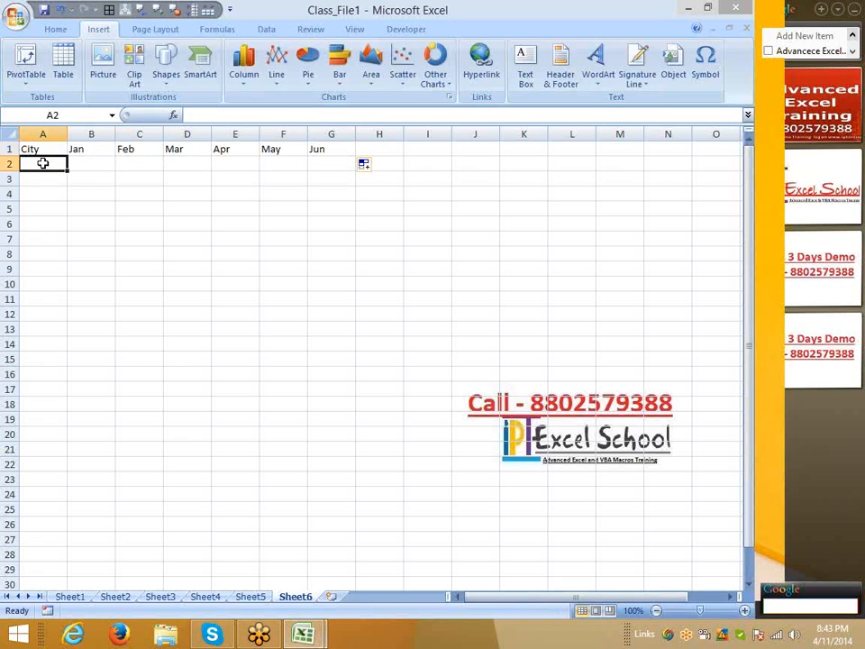
pyautogui.write('=ra')
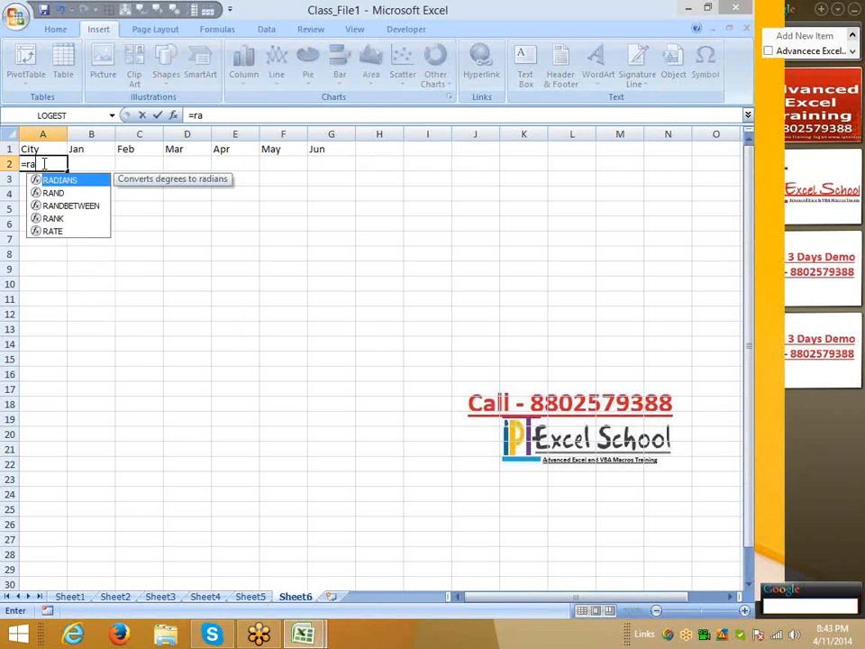
pyautogui.press('Escape')
pyautogui.press('Escape')
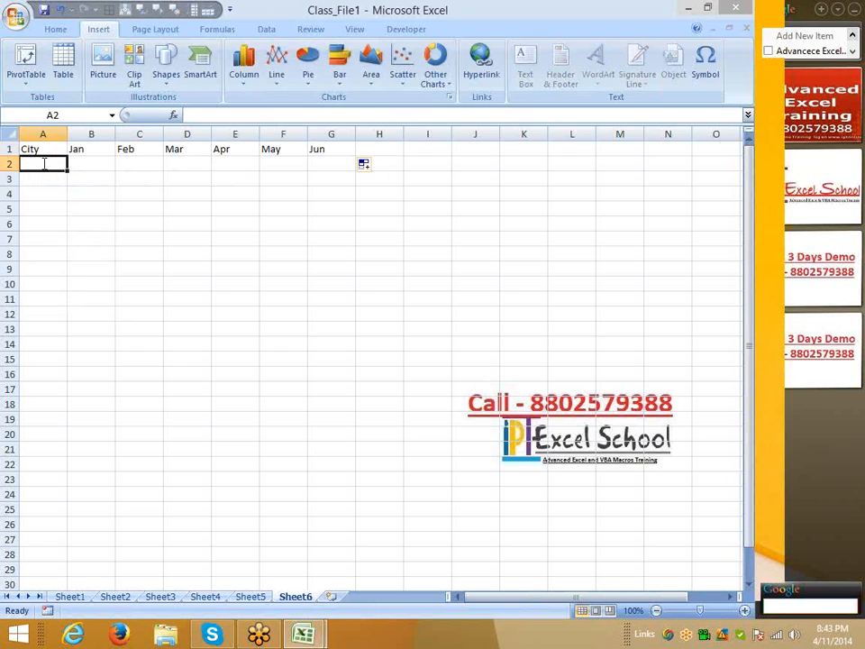
# - Enter the city Pune in cell A2 under the City heading
pyautogui.write('Pune')
pyautogui.press('Return')
pyautogui.press('Return')
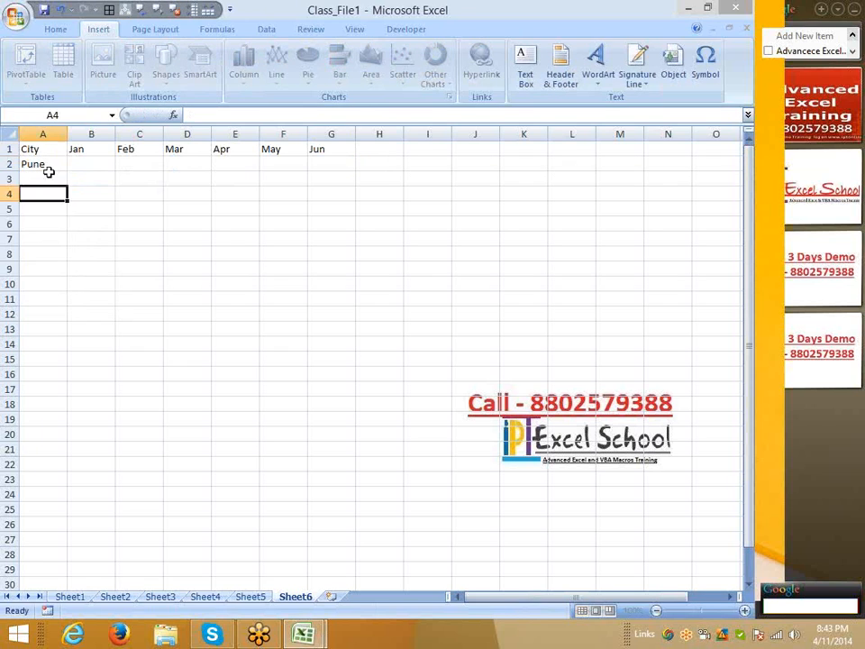
# - Replace the city in cell A2 with Delhi
pyautogui.click(63, 167)
pyautogui.moveTo(67, 172)
pyautogui.mouseDown()
pyautogui.moveTo(67, 187)
pyautogui.moveTo(62, 172)
pyautogui.mouseUp()
pyautogui.write('Delhi')
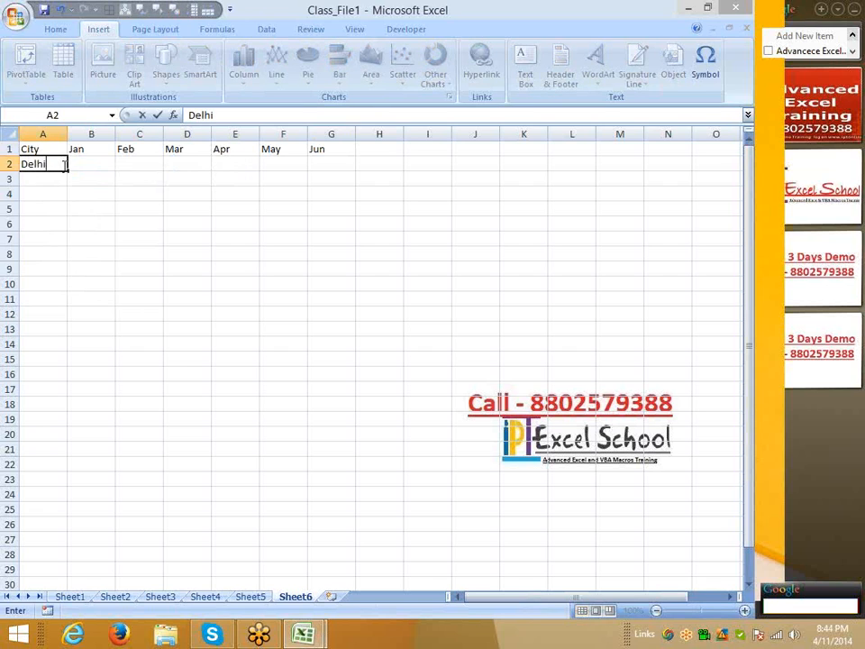
pyautogui.click(91, 209)
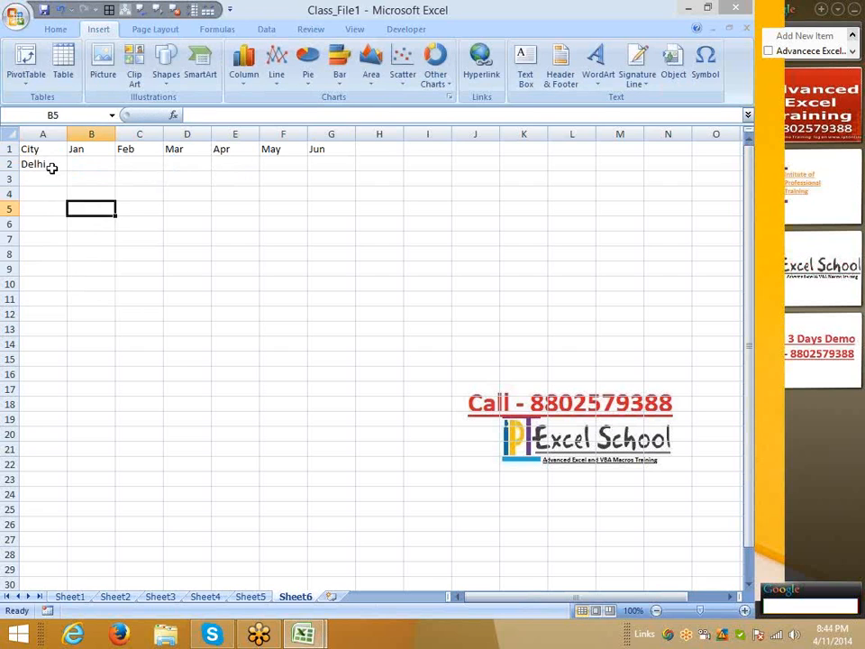
# - Edit the existing text in cell A2 so that it reads New Delhi
pyautogui.click(55, 168)
pyautogui.moveTo(68, 171)
pyautogui.mouseDown()
pyautogui.moveTo(73, 222)
pyautogui.moveTo(63, 171)
pyautogui.mouseUp()
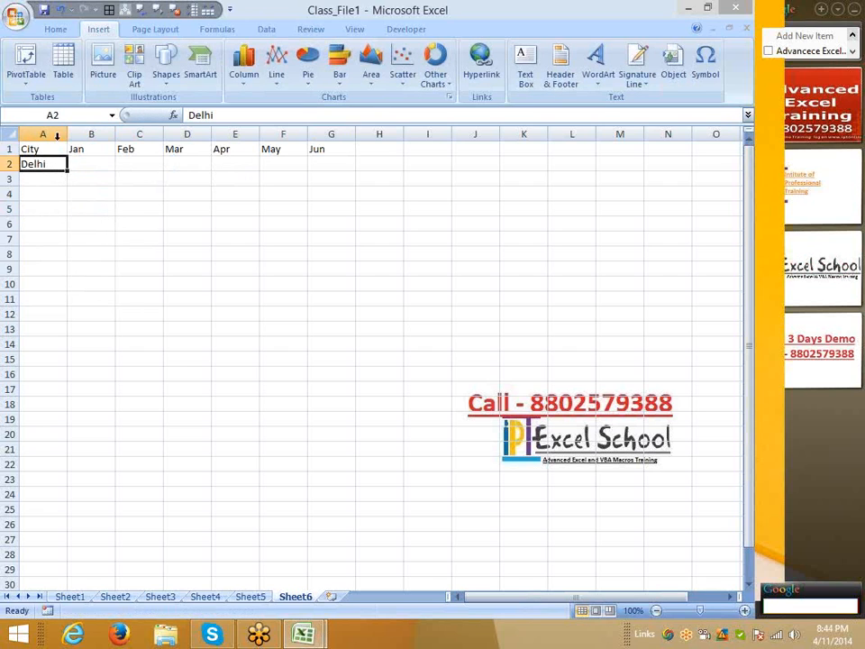
pyautogui.click(188, 114)
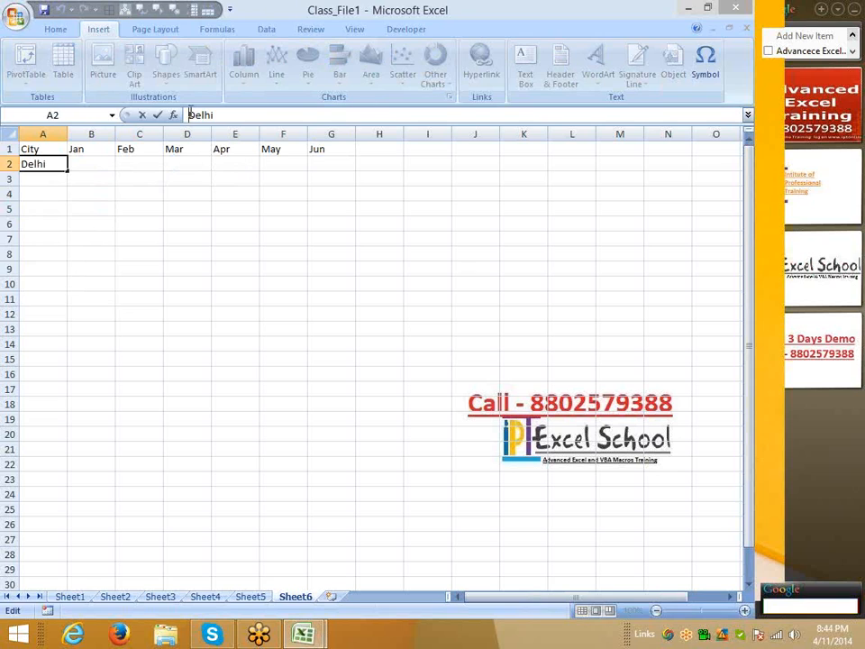
pyautogui.write('New')
pyautogui.press('BackSpace')
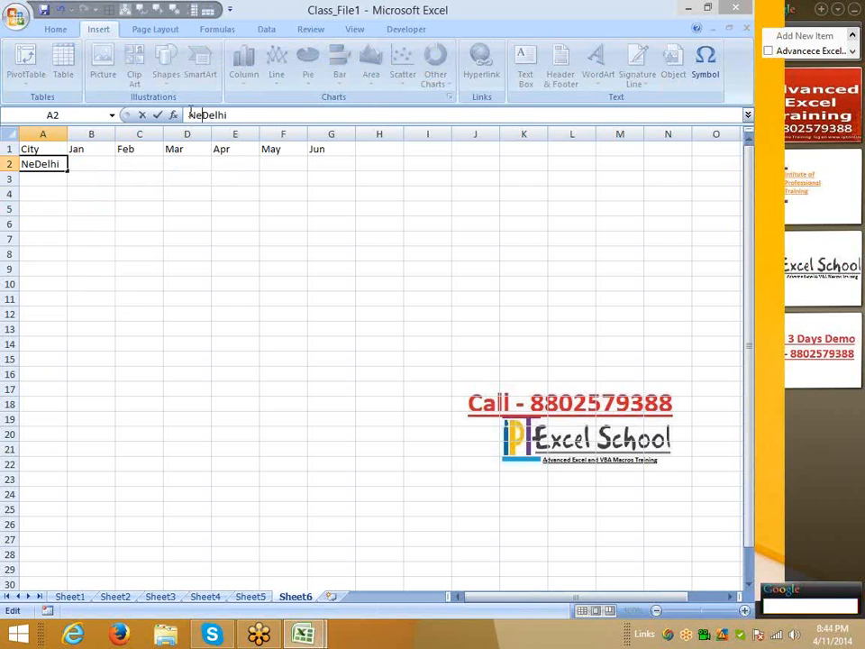
pyautogui.write('w')
pyautogui.press('Return')
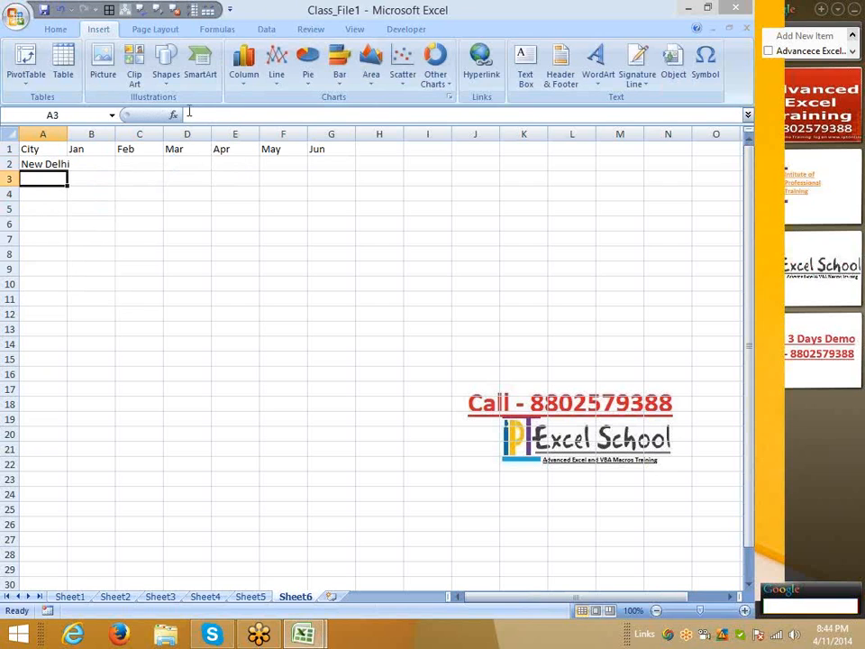
# - Enter the cities Pune in cell A3 and Jaipur in cell A4
pyautogui.click(63, 166)
pyautogui.moveTo(68, 171)
pyautogui.mouseDown()
pyautogui.moveTo(70, 201)
pyautogui.moveTo(67, 166)
pyautogui.mouseUp()
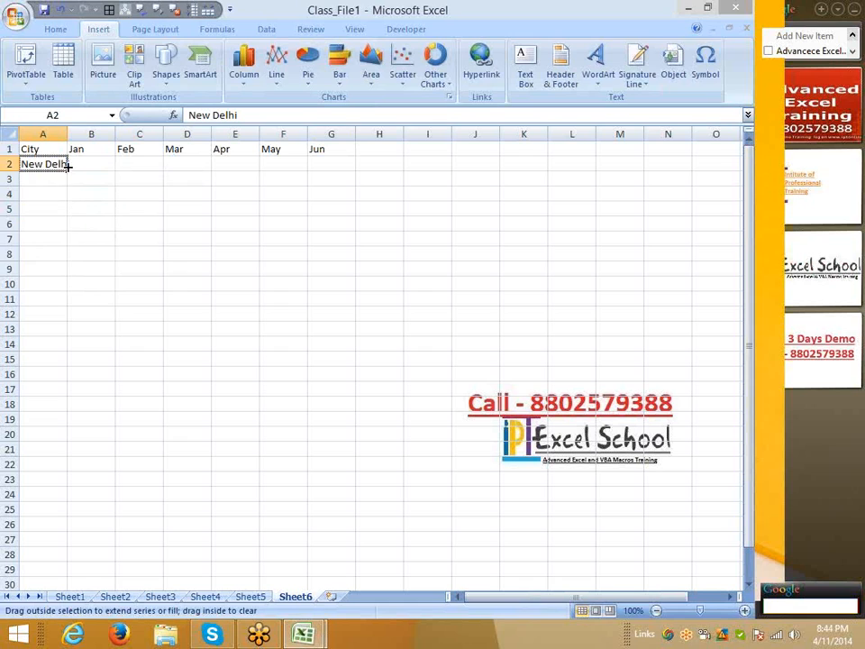
pyautogui.click(62, 189)
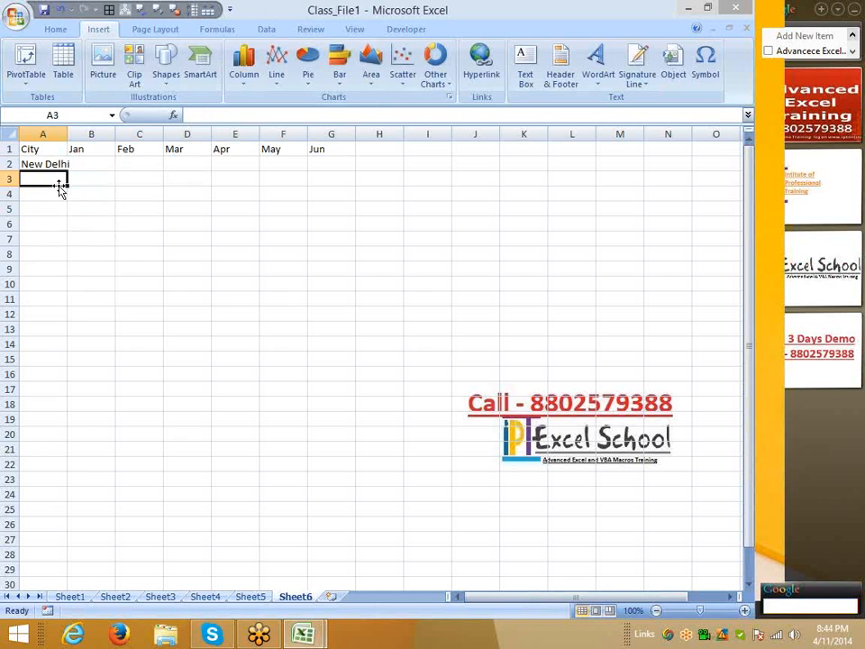
pyautogui.write('Pune')
pyautogui.press('Return')
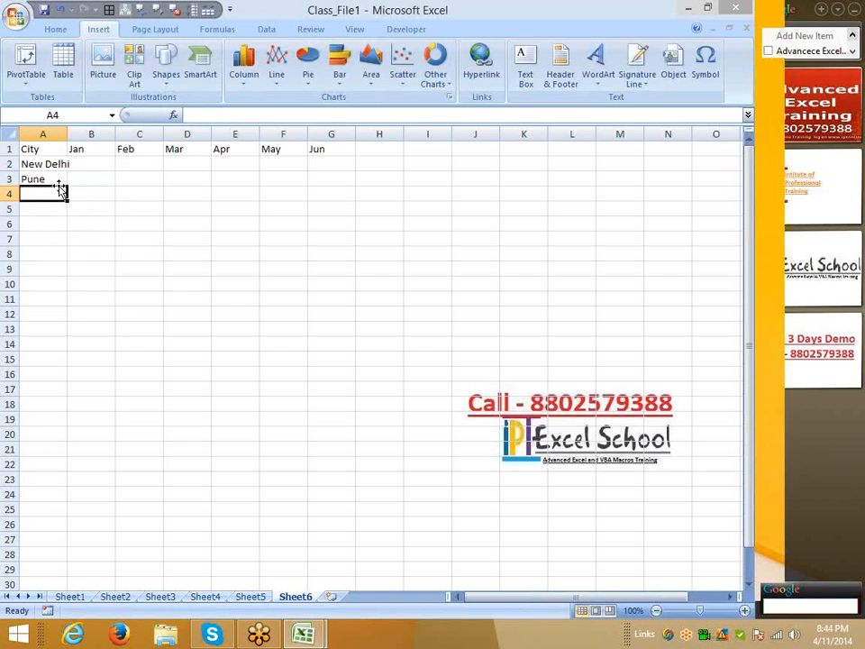
pyautogui.write('Jaip')
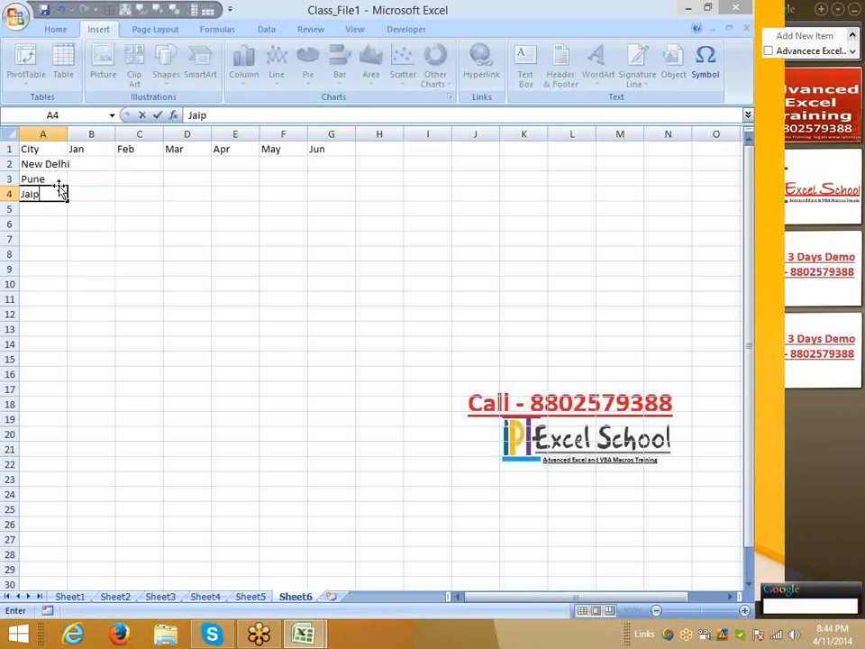
pyautogui.write('ur')
pyautogui.press('Return')
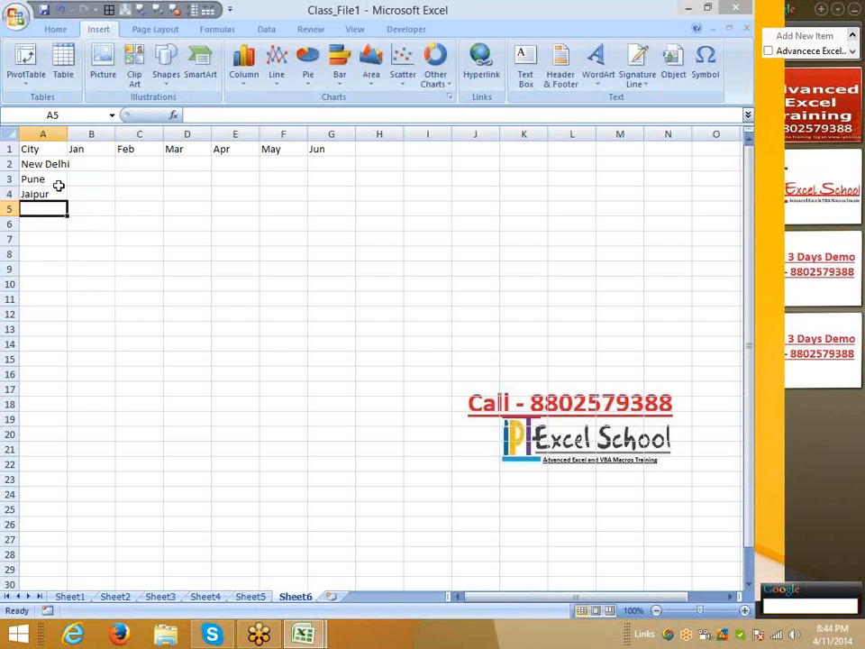
# - Change the heading in cell A1 to Banks
pyautogui.press('Up')
pyautogui.press('Up')
pyautogui.press('Up')
pyautogui.press('Up')
pyautogui.write('B')
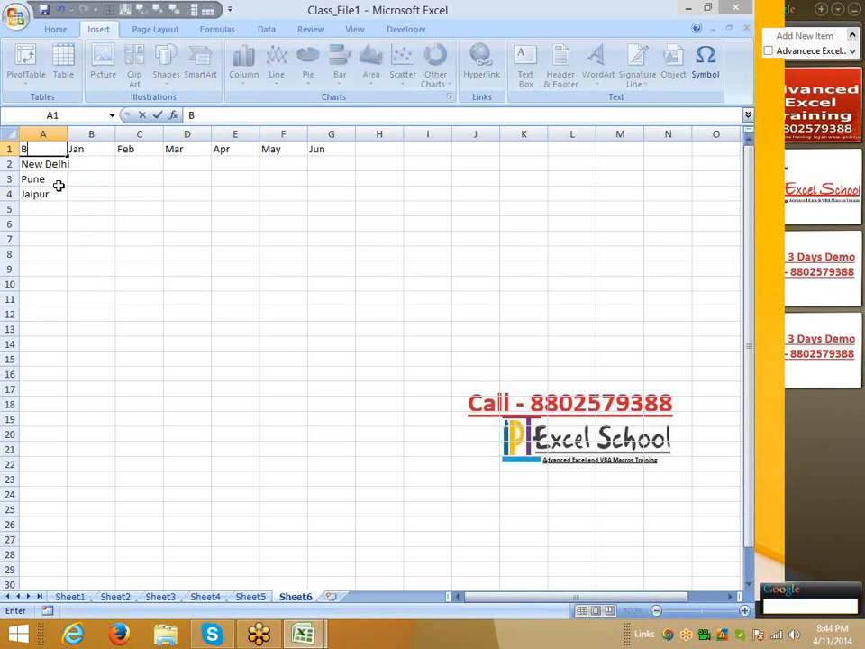
pyautogui.write('anks')
pyautogui.press('Return')
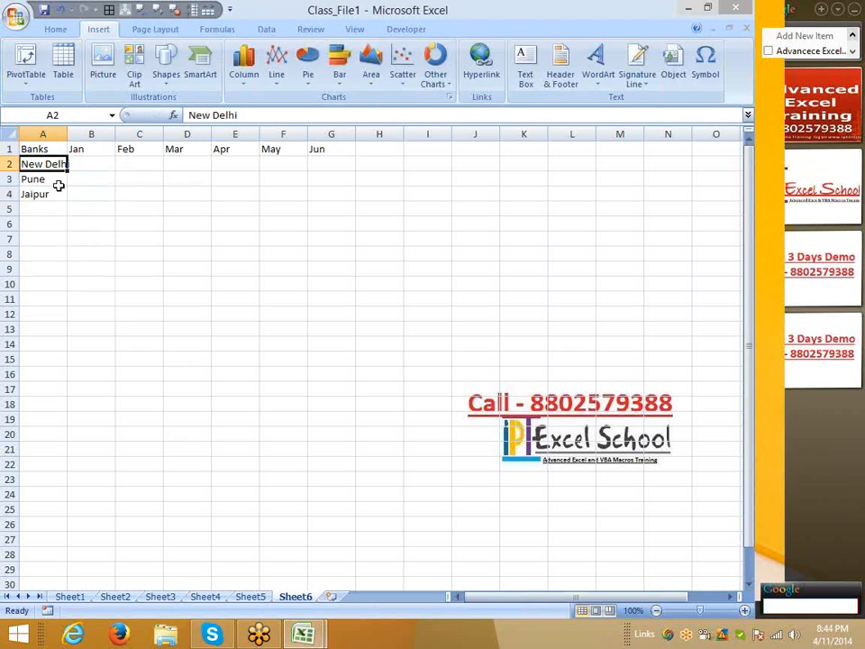
# - Clear the city names from the range A2:A4
pyautogui.hotkey('shift', 'Down')
pyautogui.hotkey('shift', 'Down')
pyautogui.press('Delete')
pyautogui.press('Up')
pyautogui.press('Return')
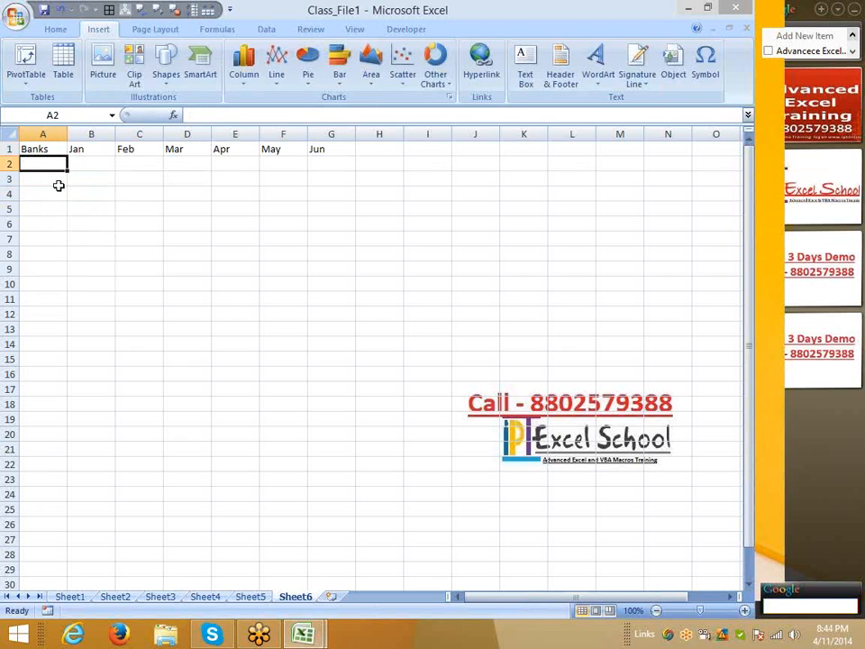
# - List the banks SBI, Citi, PNB, IDBI and HDFC in cells A2 to A6
pyautogui.write('SBI')
pyautogui.press('Return')
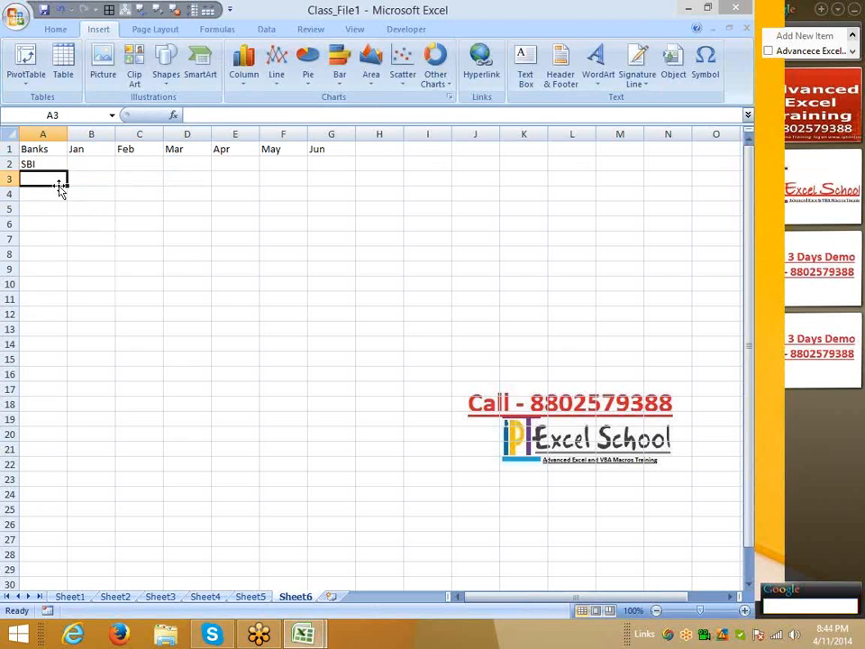
pyautogui.write('Citi')
pyautogui.press('Return')
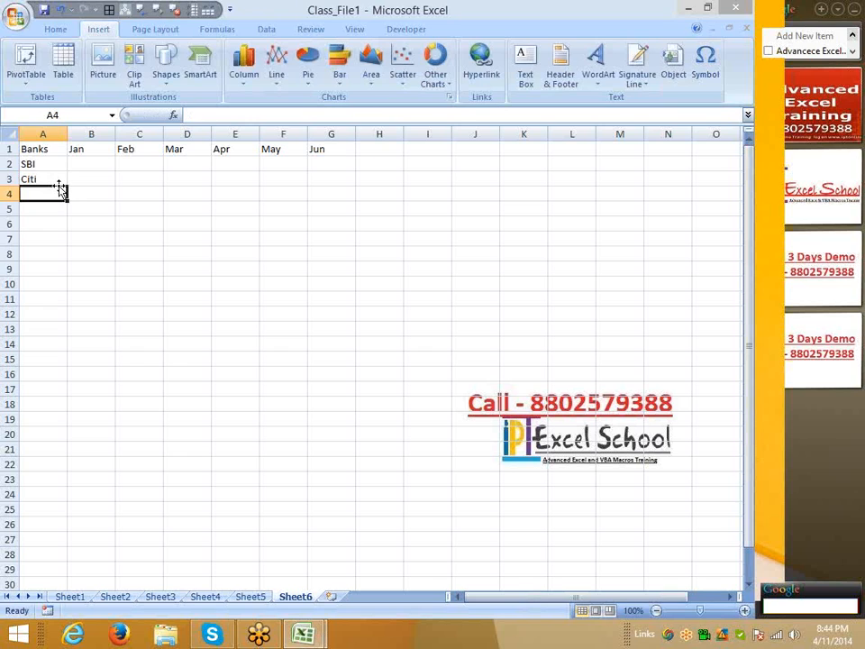
pyautogui.write('PNB')
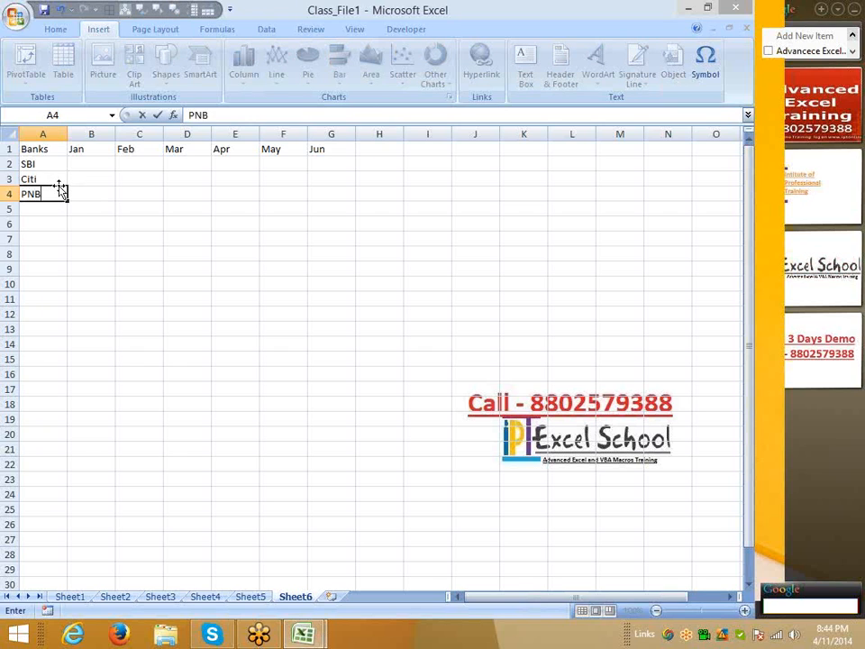
pyautogui.press('Return')
pyautogui.write('IDBI')
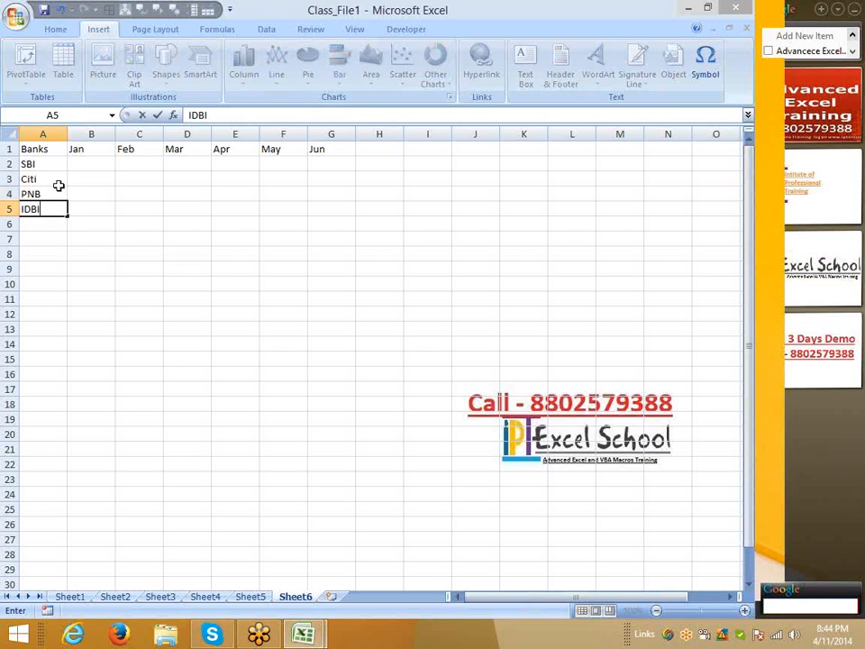
pyautogui.press('Return')
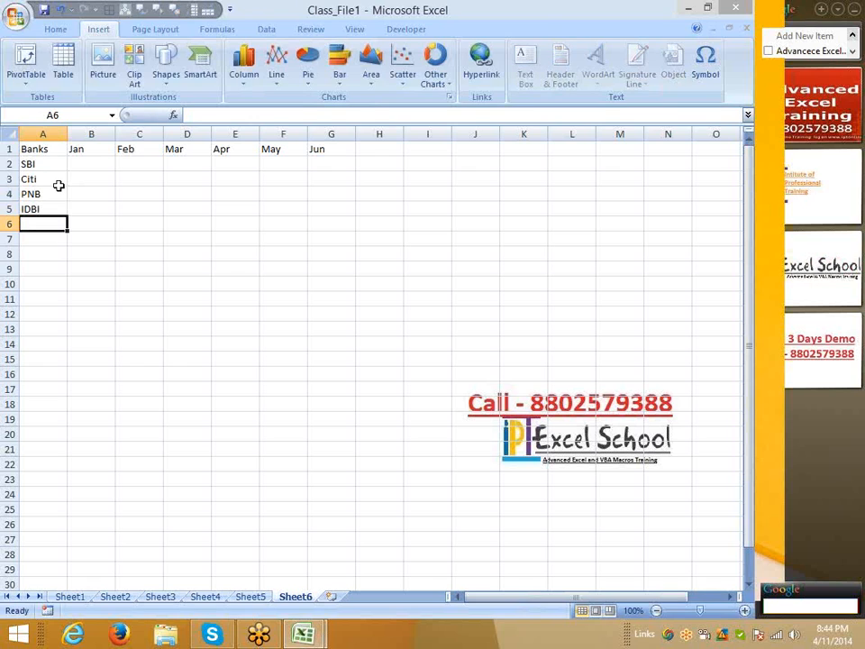
pyautogui.write('HDFC')
pyautogui.press('Return')
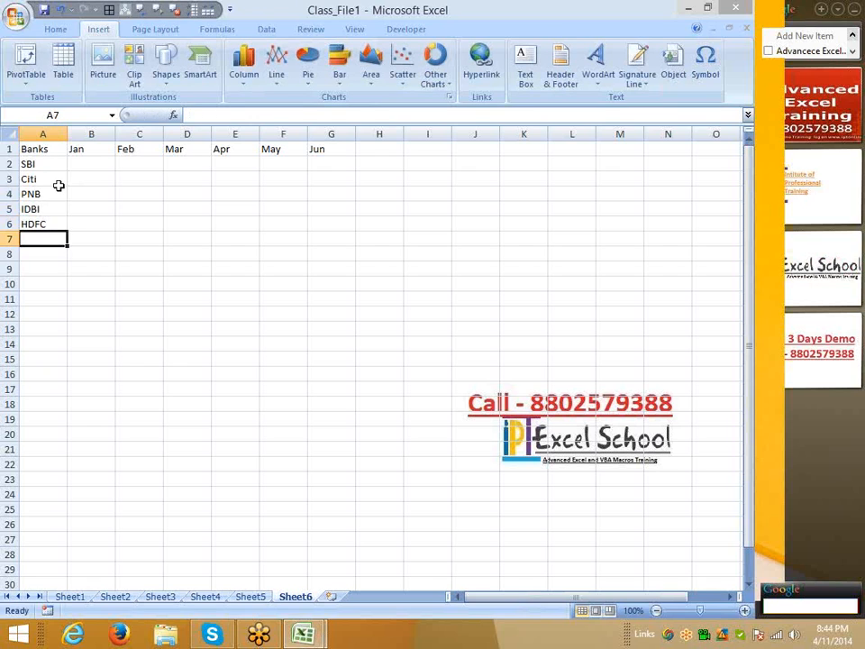
# - Enter the random-number formula =RANDBETWEEN(10,90) in cell B2 for SBI in Jan
pyautogui.press('Up')
pyautogui.hotkey('ctrl', 'Up')
pyautogui.press('Right')
pyautogui.press('Down')
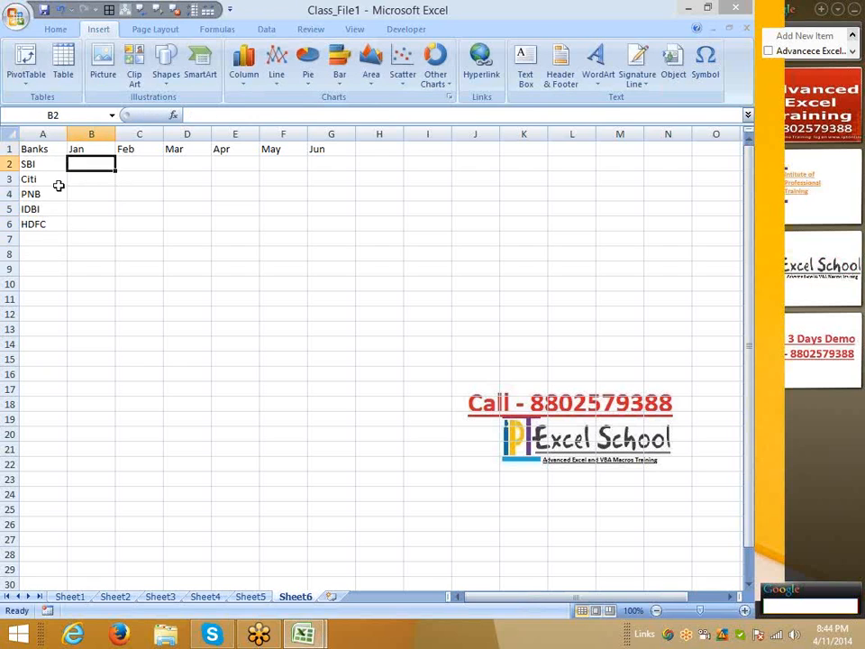
pyautogui.write('=ra')
pyautogui.press('Down')
pyautogui.press('Down')
pyautogui.press('Tab')
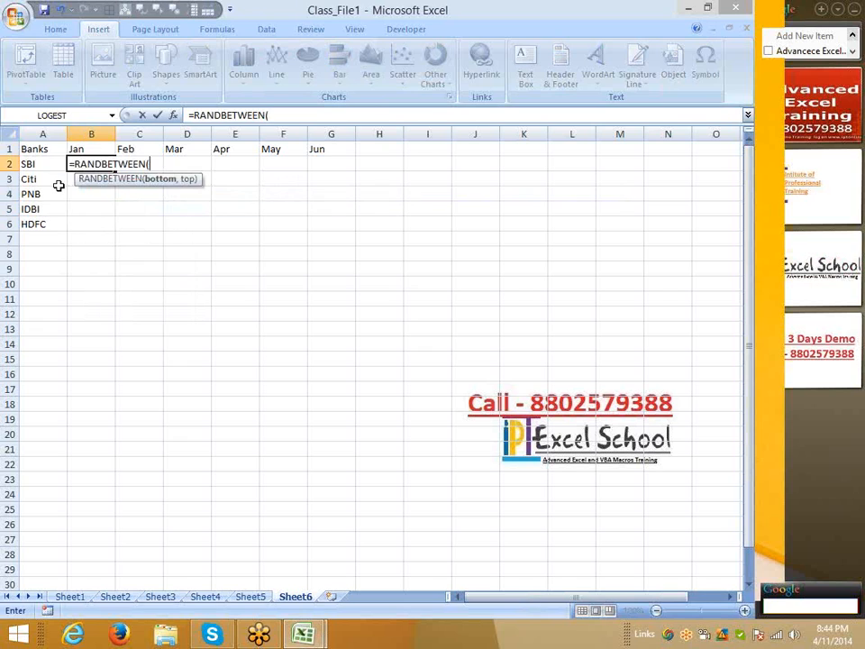
pyautogui.write('10,90')
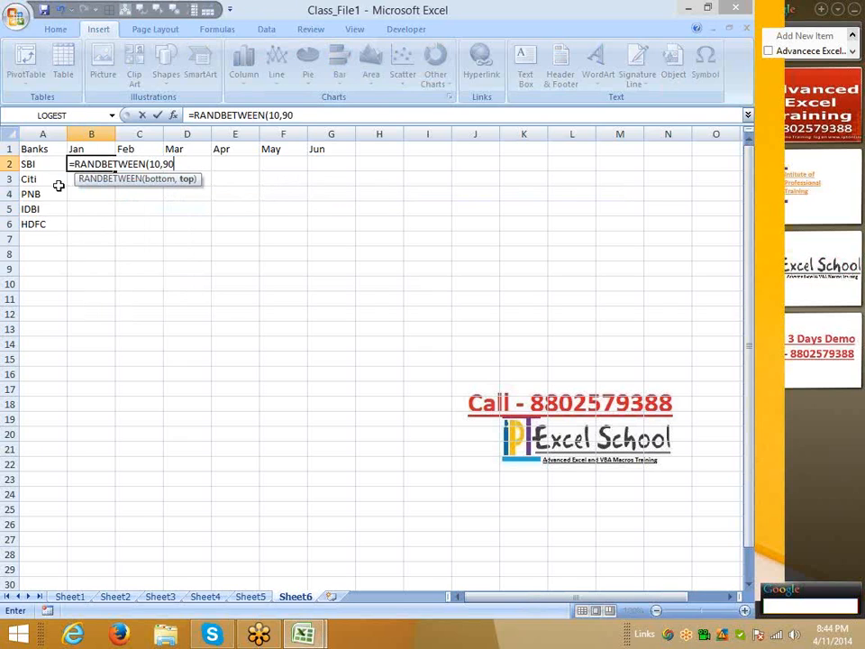
pyautogui.hotkey('ctrl', 'Return')
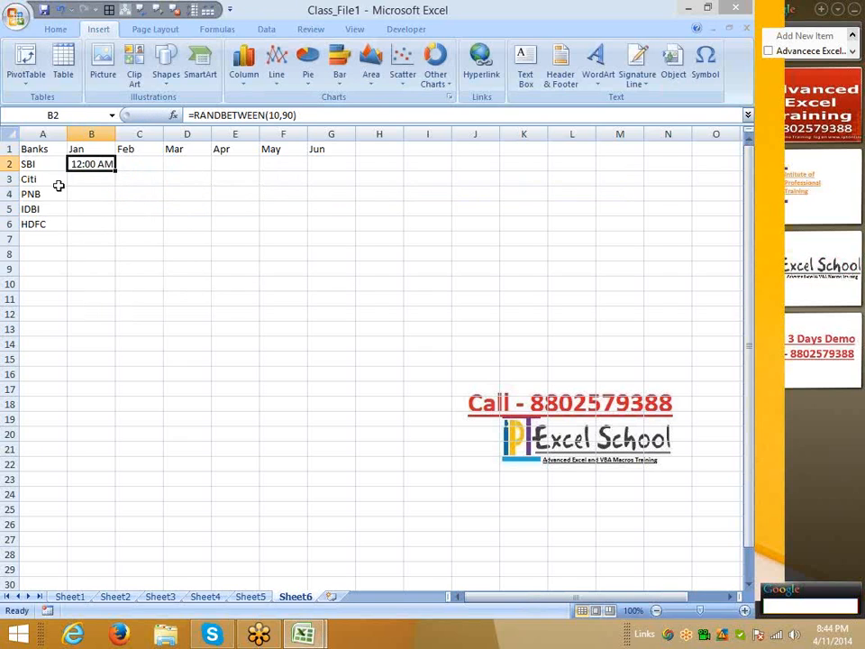
# - Fill the random-number formula across SBI's row from Jan to Jun (B2:G2) and apply the General number format
pyautogui.hotkey('ctrl', 'Up')
pyautogui.hotkey('ctrl', 'Right')
pyautogui.hotkey('ctrl', 'Down')
pyautogui.hotkey('ctrl', 'Up')
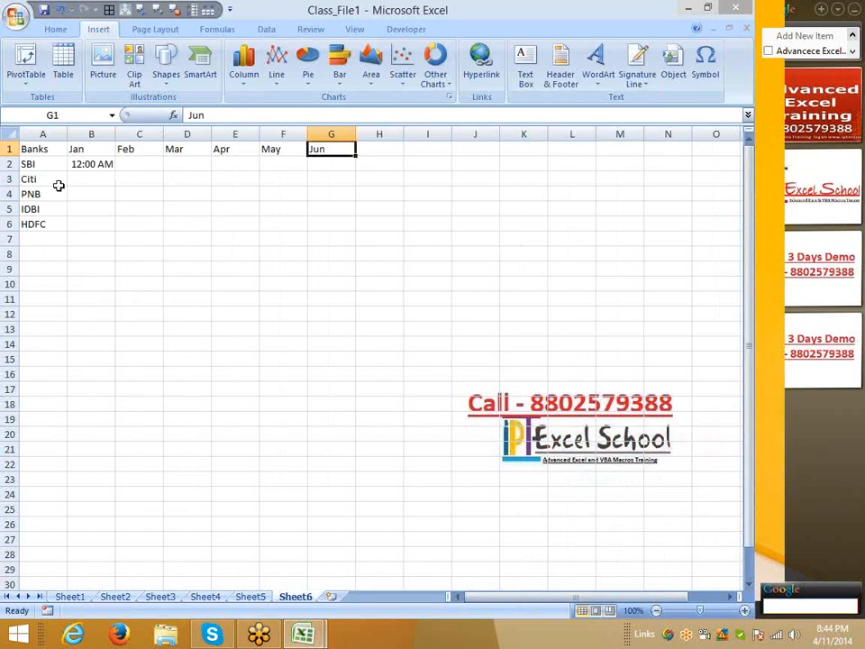
pyautogui.press('Down')
pyautogui.hotkey('ctrl', 'shift', 'Left')
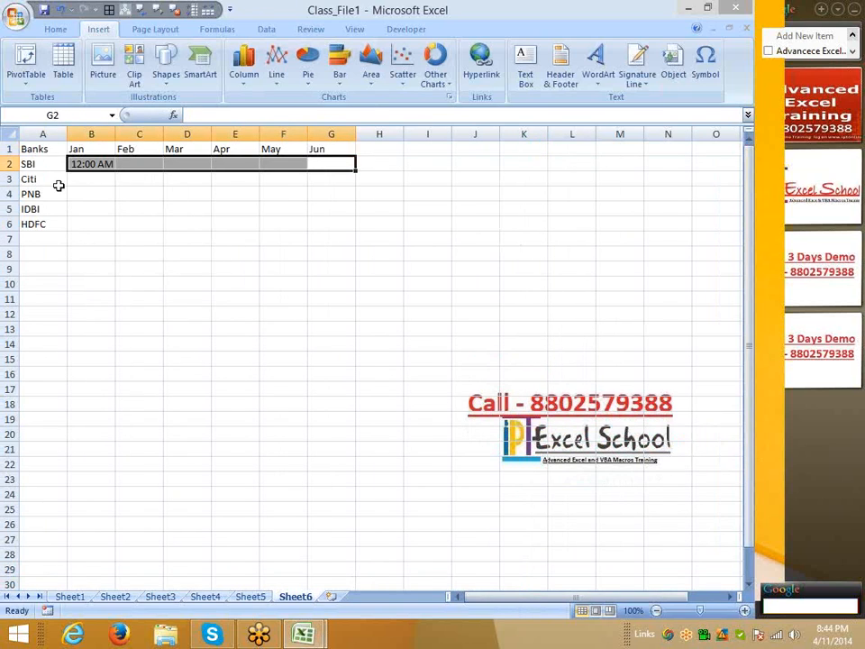
pyautogui.hotkey('ctrl', 'shift', '~')
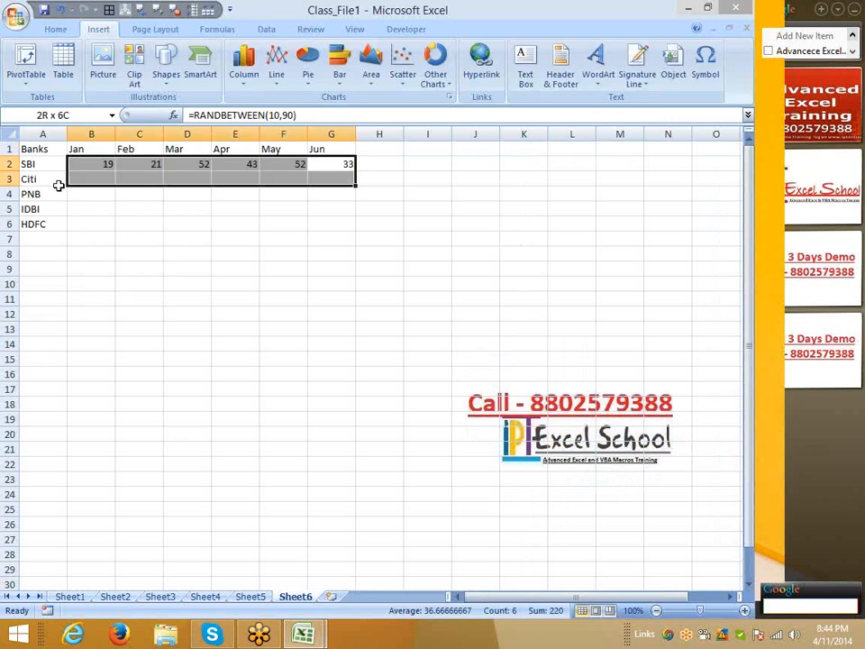
# - Copy the random-number formulas in B2:G2 down through row 6 for all the remaining banks
pyautogui.hotkey('shift', 'Down')
pyautogui.hotkey('shift', 'Down')
pyautogui.hotkey('shift', 'Down')
pyautogui.hotkey('shift', 'Down')
pyautogui.hotkey('ctrl', 'd')
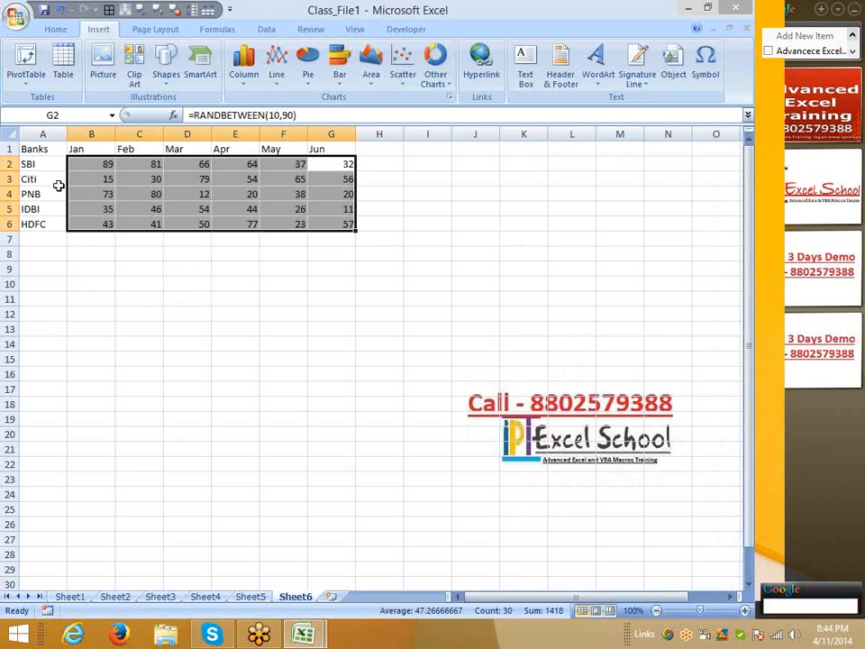
pyautogui.click(60, 193)
pyautogui.click(240, 211)
pyautogui.click(273, 271)
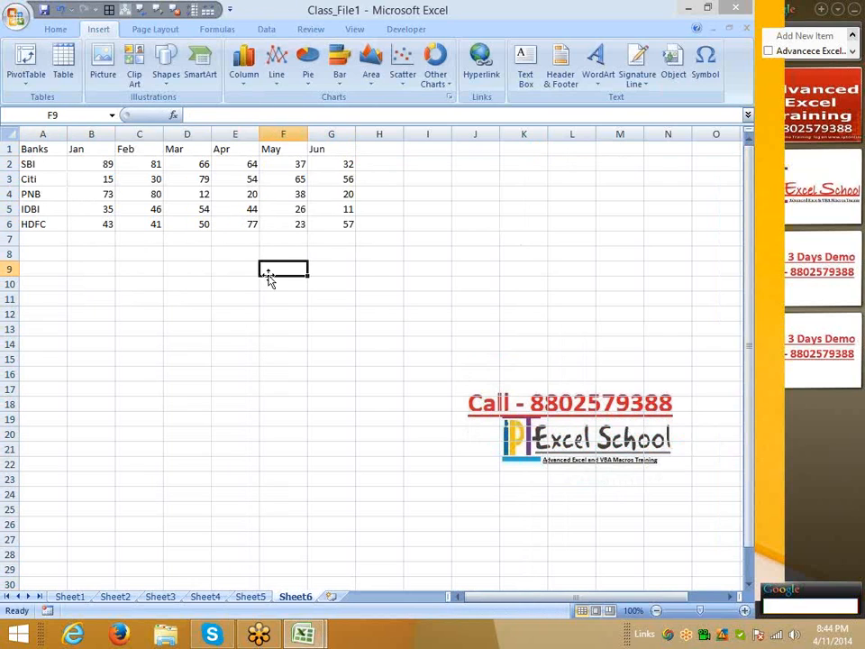
pyautogui.moveTo(91, 178); pyautogui.dragTo(270, 245)
pyautogui.click(261, 333)
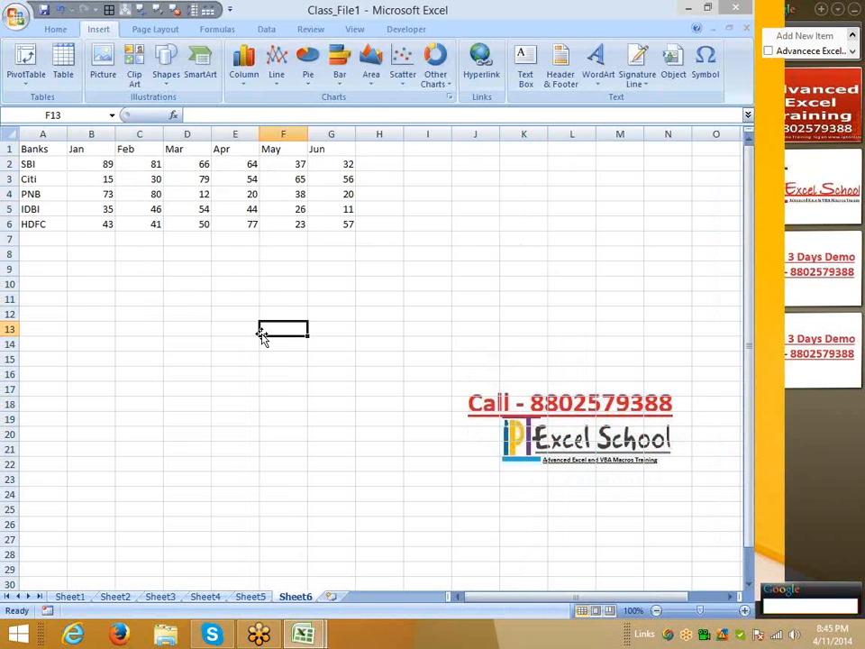
# - Insert a clustered 2-D column chart from the table A1:G6 and place it below the data, starting near column B
pyautogui.moveTo(37, 149); pyautogui.dragTo(333, 223)
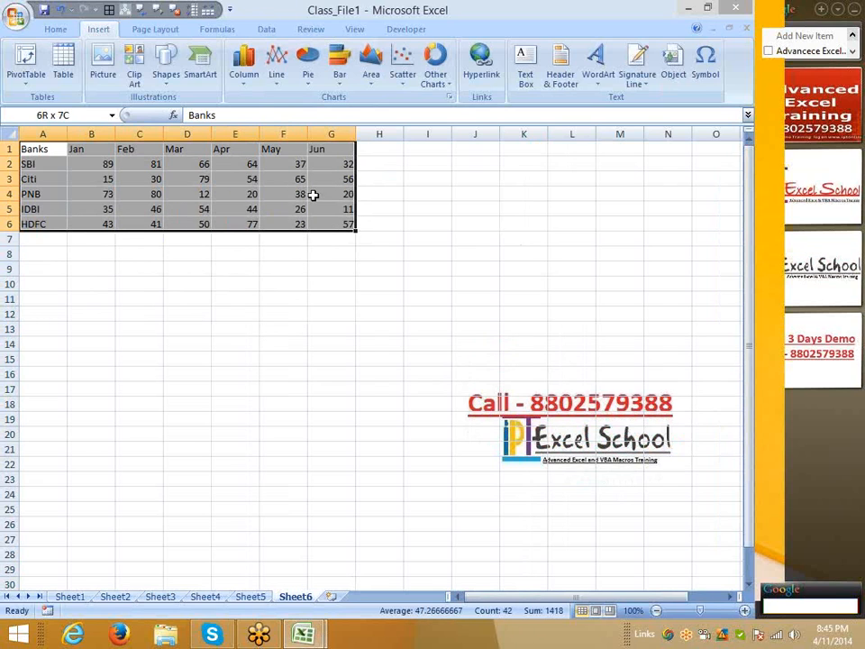
pyautogui.click(252, 92)
pyautogui.click(253, 131)
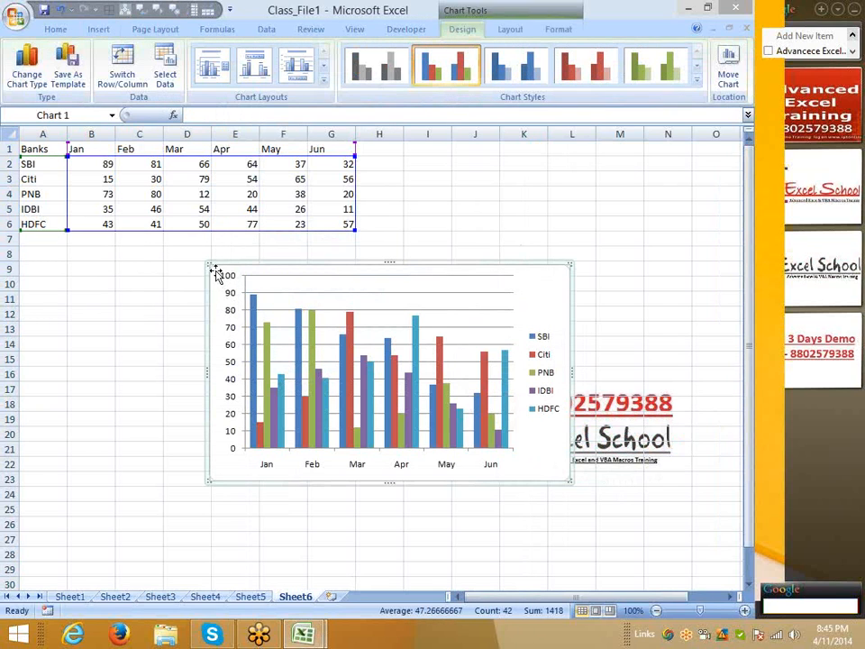
pyautogui.moveTo(150, 282); pyautogui.dragTo(74, 272)
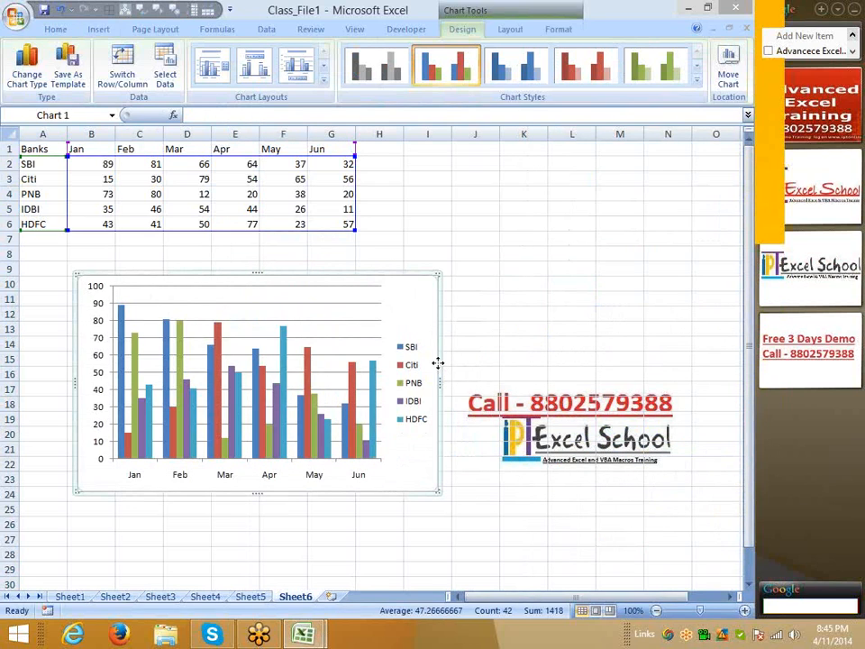
# - Enlarge the chart on all four sides to span about columns A to L and rows 7 to 26
pyautogui.moveTo(440, 382); pyautogui.dragTo(602, 382)
pyautogui.moveTo(74, 382); pyautogui.dragTo(28, 382)
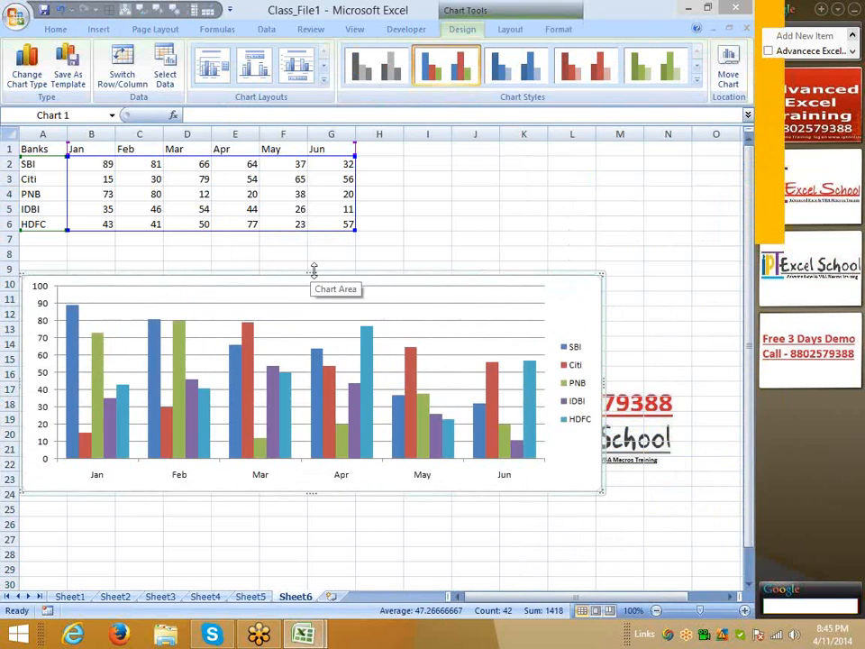
pyautogui.moveTo(314, 272); pyautogui.dragTo(315, 236)
pyautogui.moveTo(313, 495); pyautogui.dragTo(315, 523)
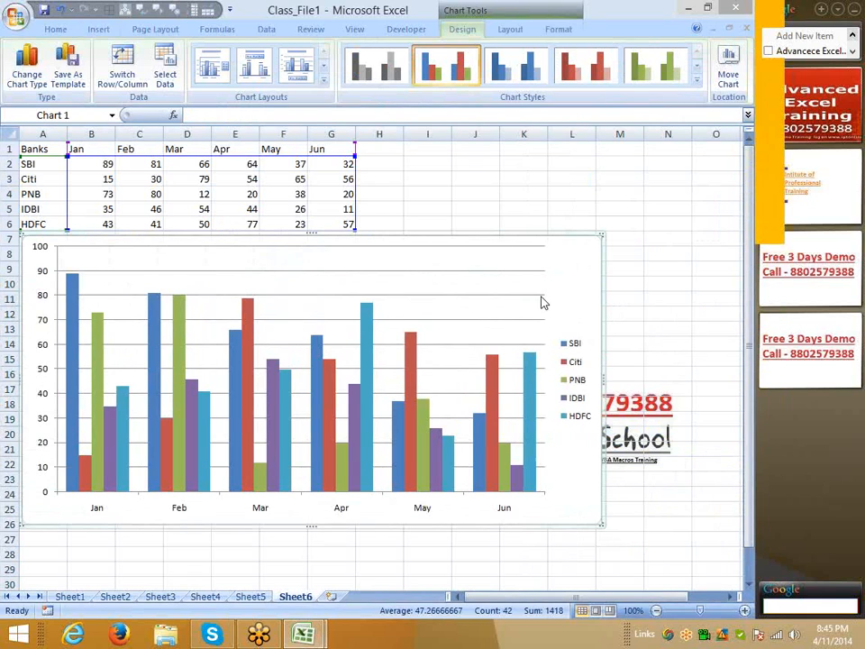
# - Apply the chart layout with a title above and the legend at the bottom, and delete the chart title
pyautogui.click(296, 66)
pyautogui.click(325, 255)
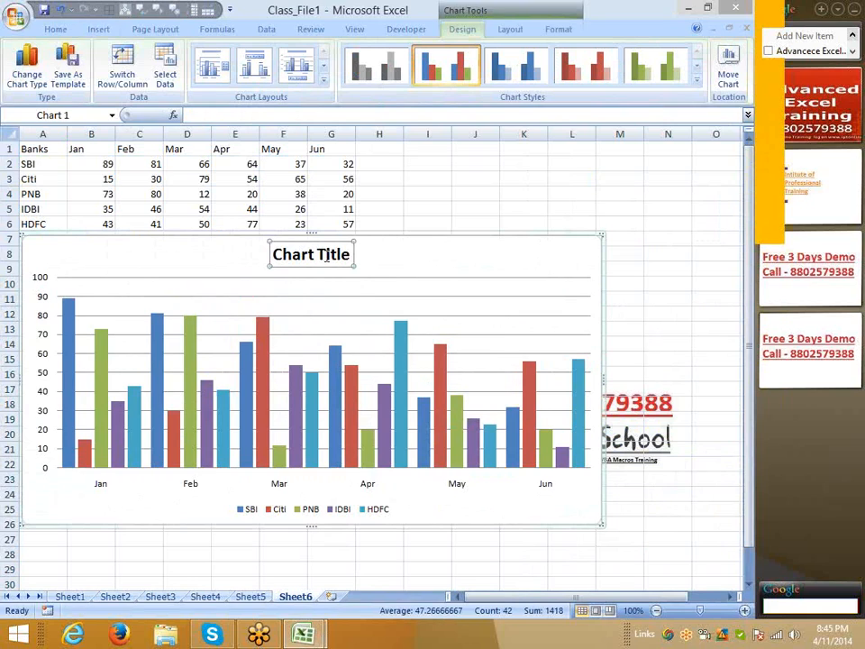
pyautogui.press('Delete')
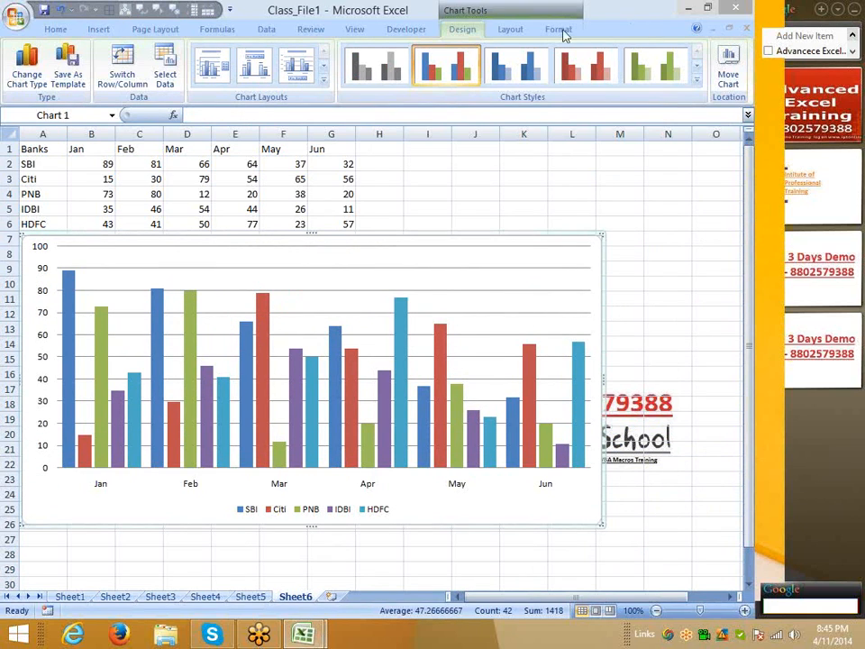
# - Remove the chart's horizontal gridlines and widen the chart on its right side into column O
pyautogui.click(582, 289)
pyautogui.click(646, 300)
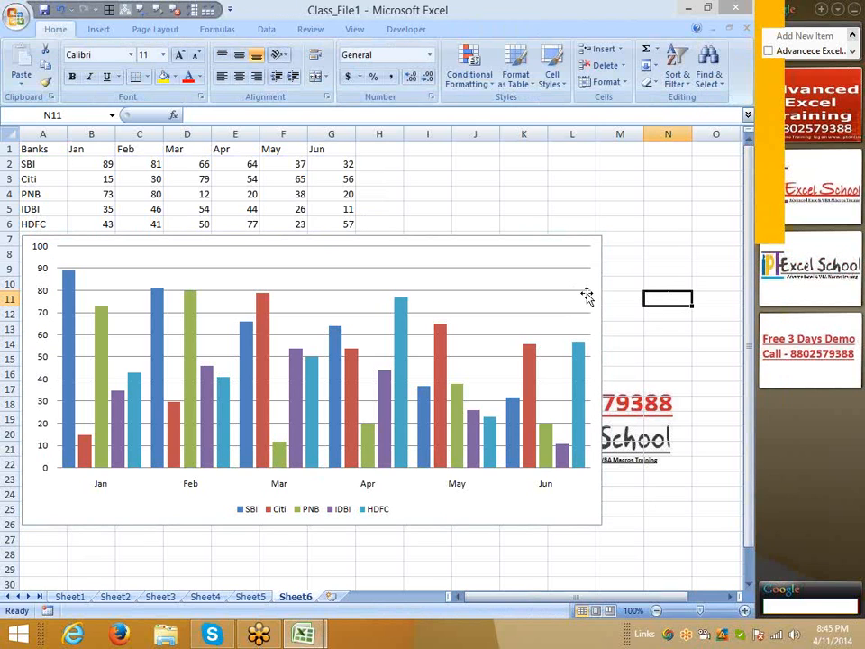
pyautogui.click(585, 293)
pyautogui.click(611, 290)
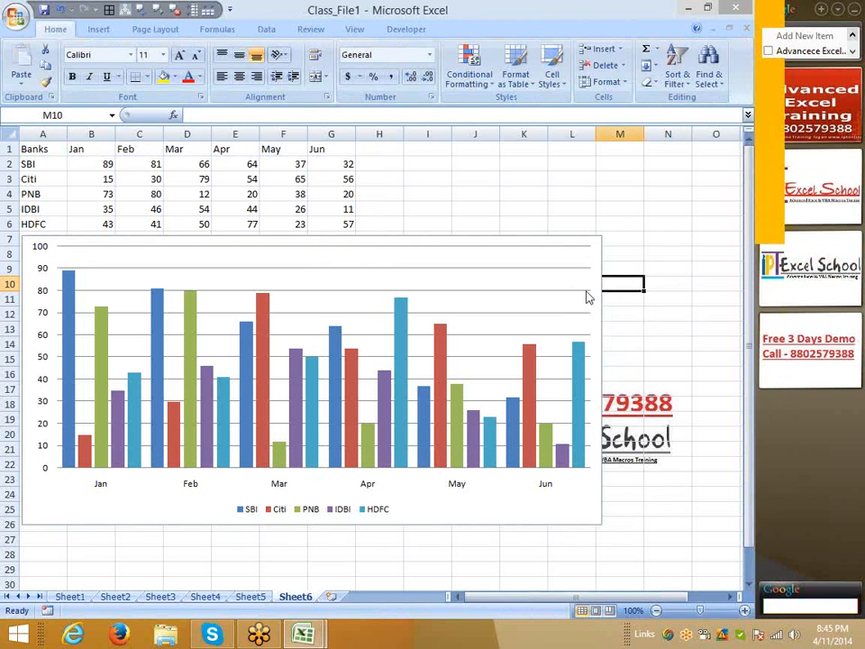
pyautogui.click(589, 295)
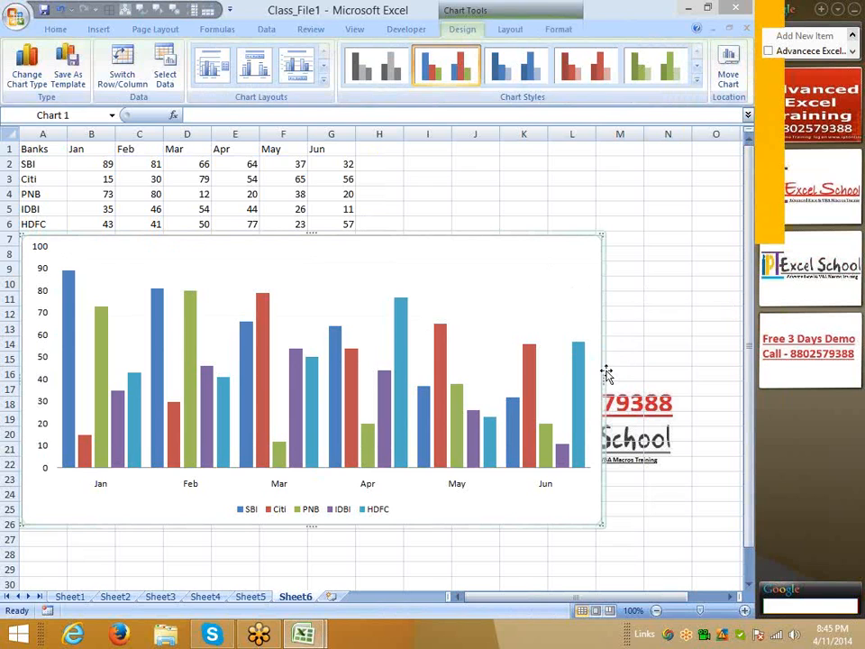
pyautogui.moveTo(600, 373); pyautogui.dragTo(706, 372)
pyautogui.click(287, 539)
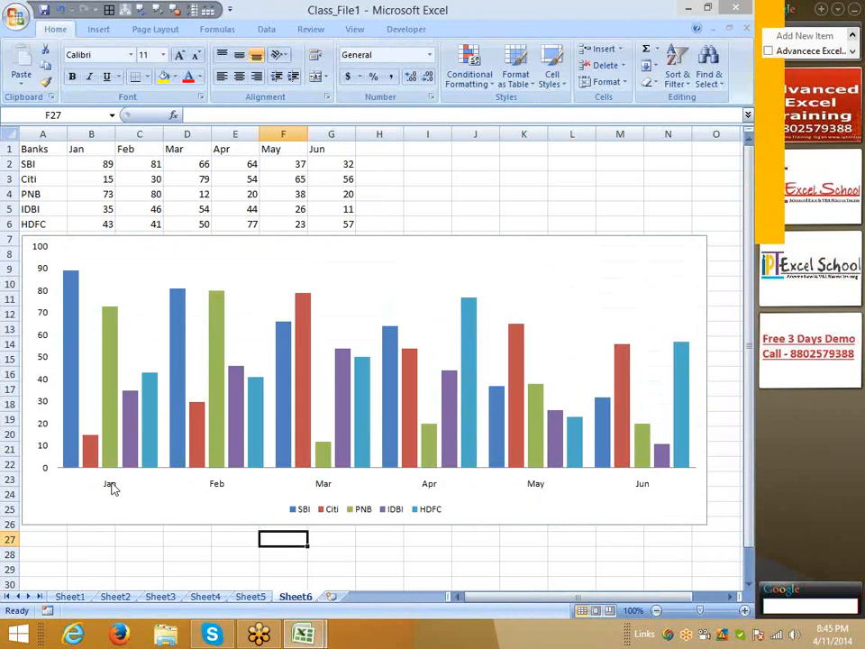
# - Examine the SBI and Citi column series in the chart, ending with the whole chart selected
pyautogui.click(69, 455)
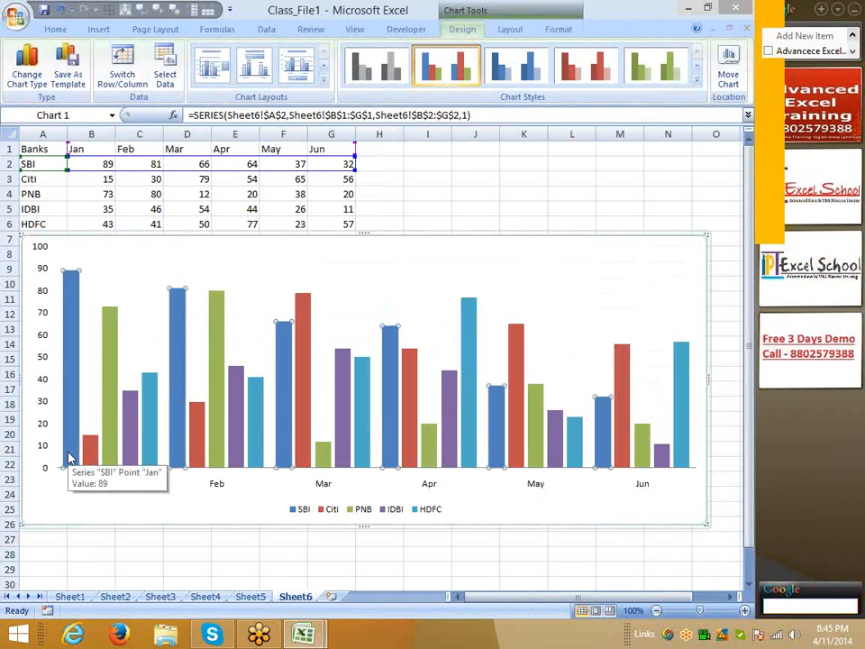
pyautogui.click(94, 456)
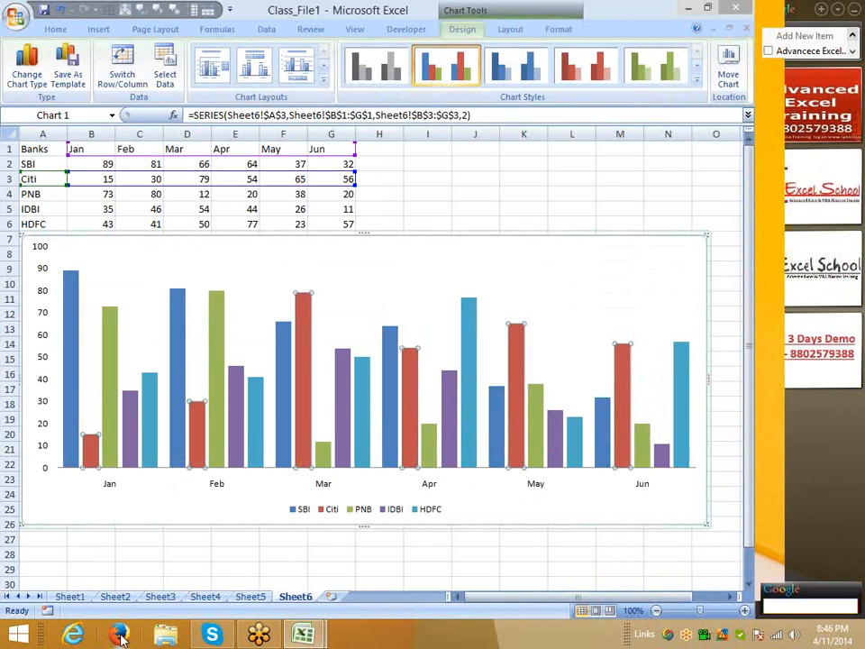
pyautogui.click(135, 517)
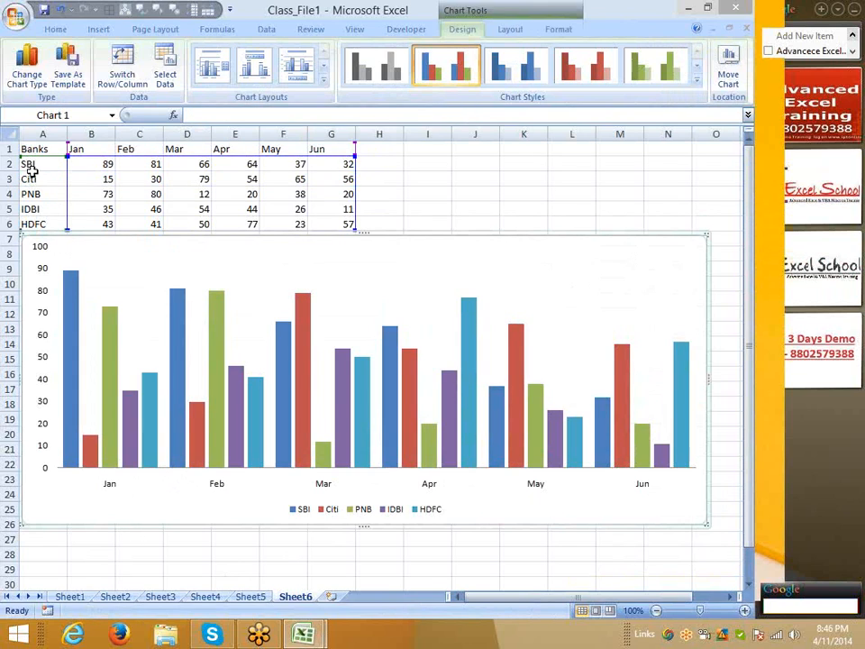
# - Switch to Firefox and open google.co.in
pyautogui.click(120, 635)
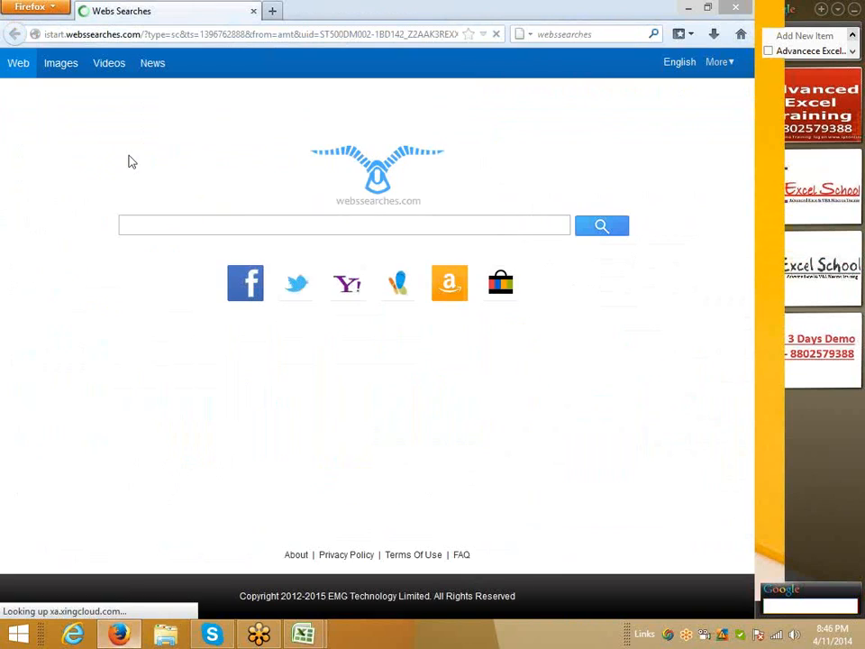
pyautogui.click(123, 34)
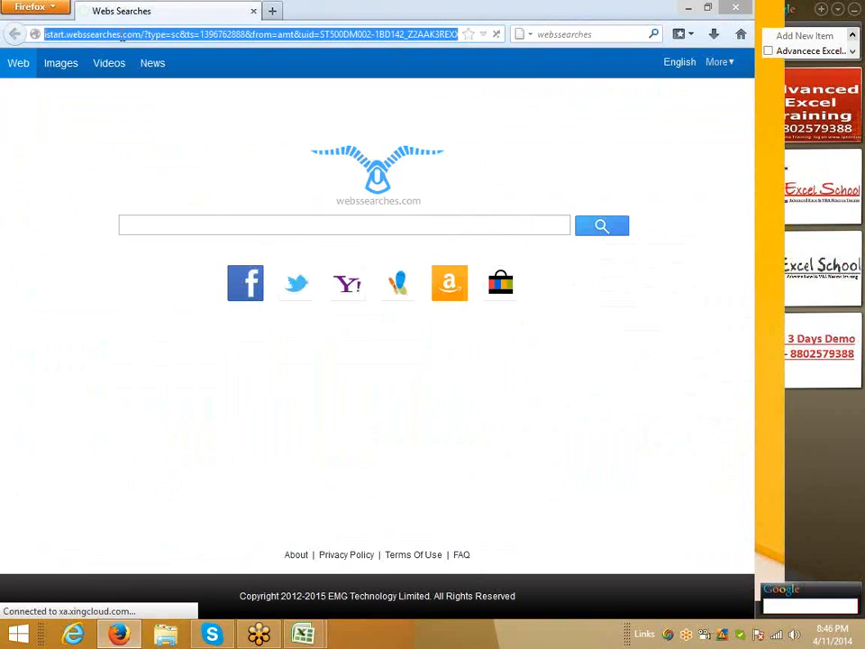
pyautogui.write('google.co.in')
pyautogui.press('Return')
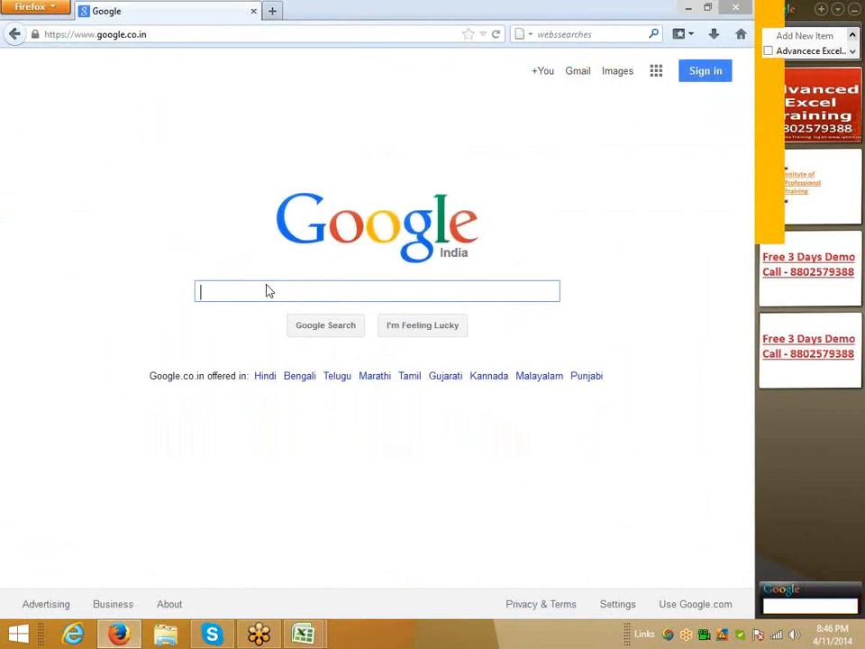
# - Search Google Images for "sbi logo"
pyautogui.click(617, 71)
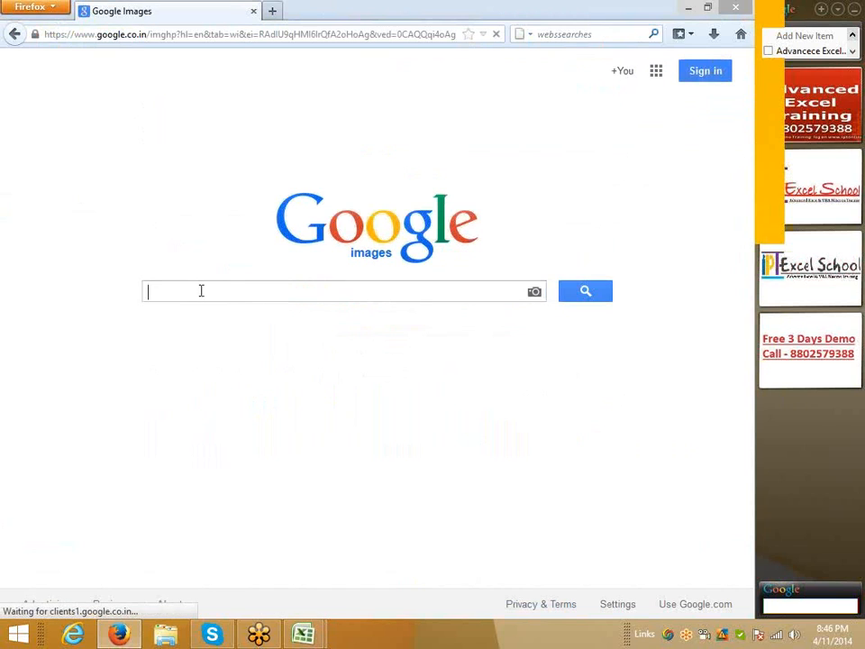
pyautogui.write('sb')
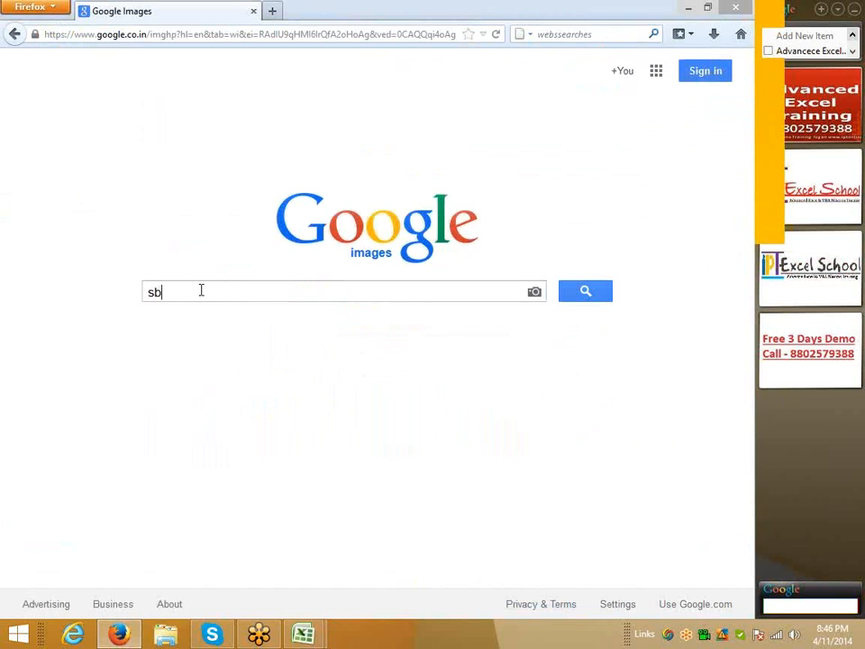
pyautogui.write('i lo')
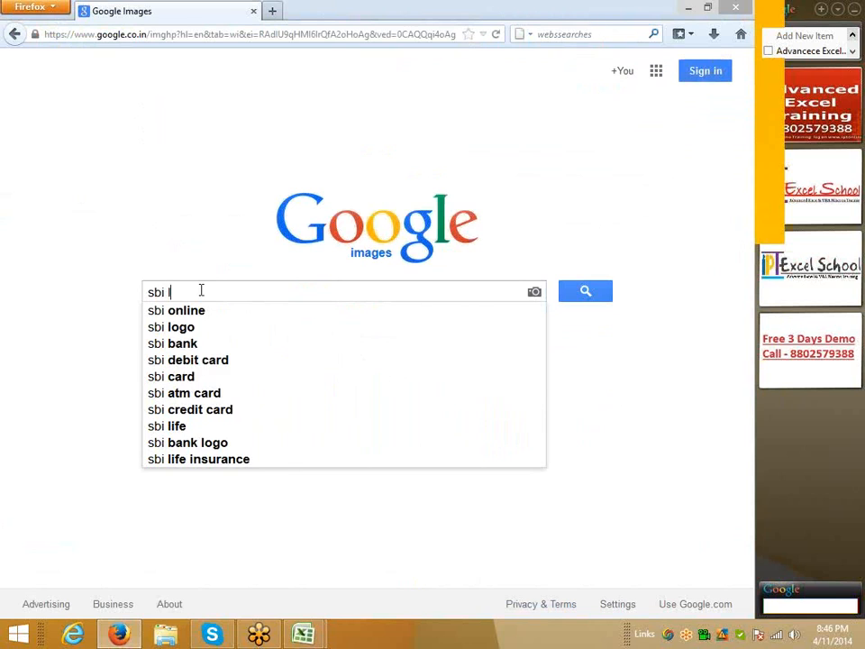
pyautogui.write('go')
pyautogui.press('Return')
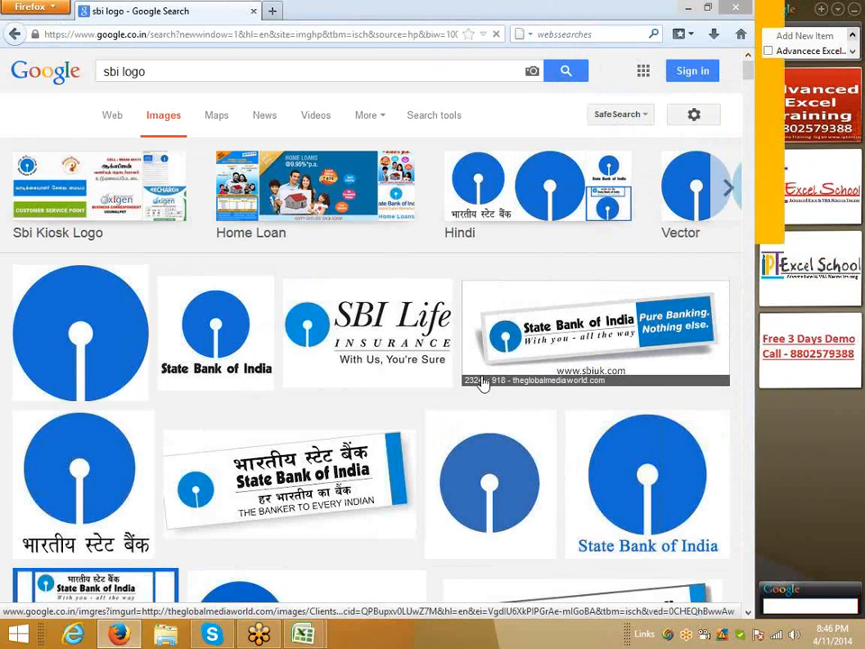
# - Open the State Bank of India "Pure Banking. Nothing else." banner from thehindu.com and copy the image
pyautogui.scroll(-5, 754, 325)
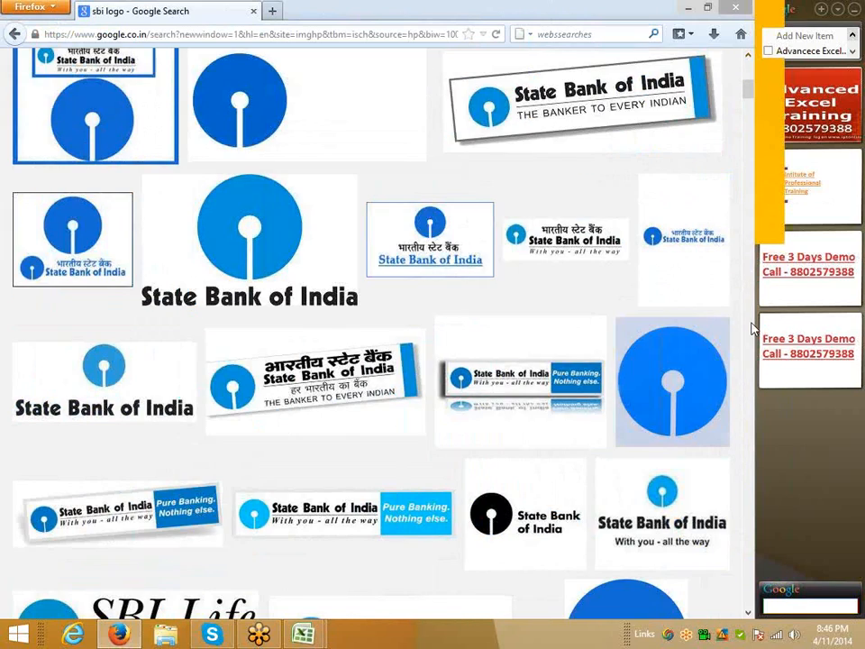
pyautogui.scroll(-4, 753, 327)
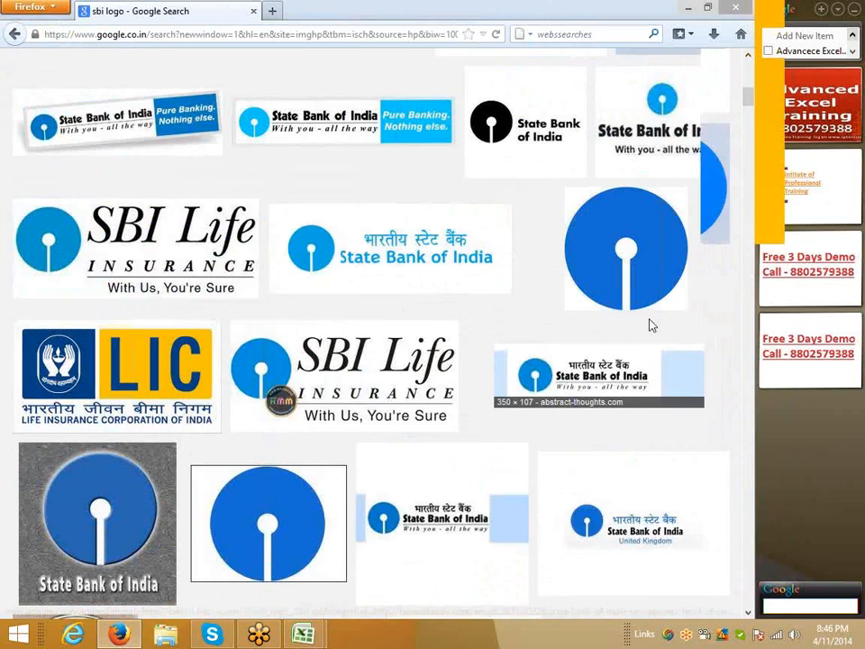
pyautogui.scroll(2, 652, 326)
pyautogui.click(335, 341)
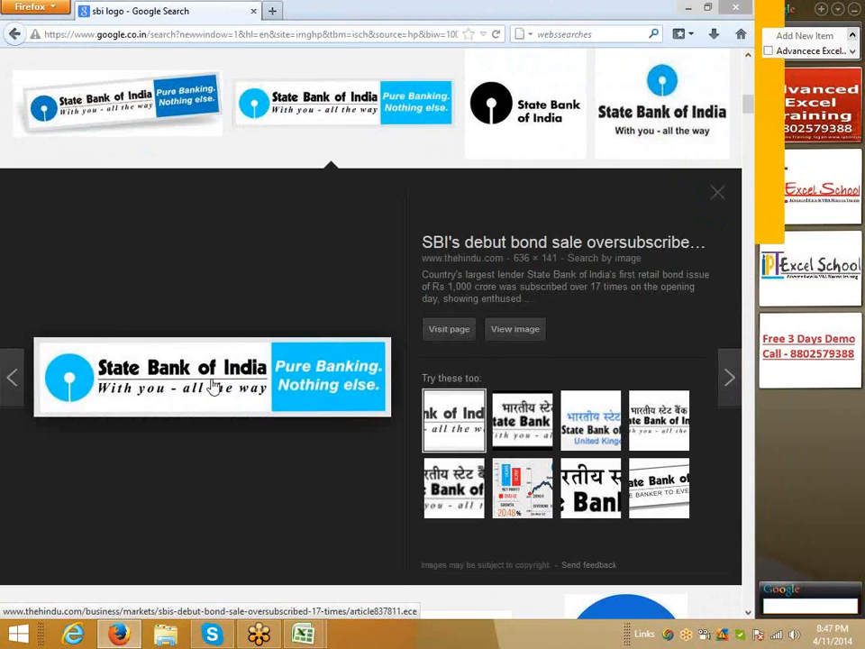
pyautogui.rightClick(213, 382)
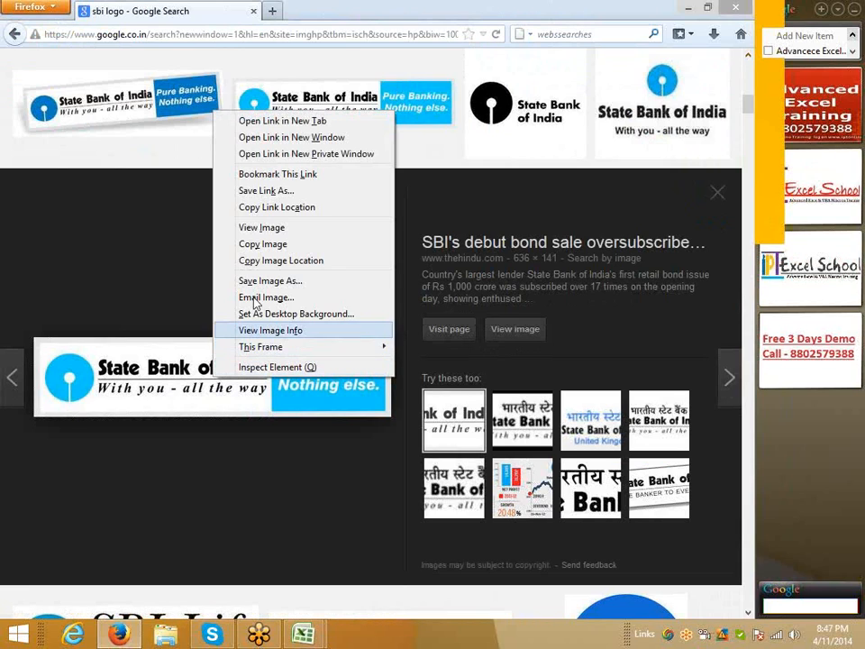
pyautogui.click(258, 245)
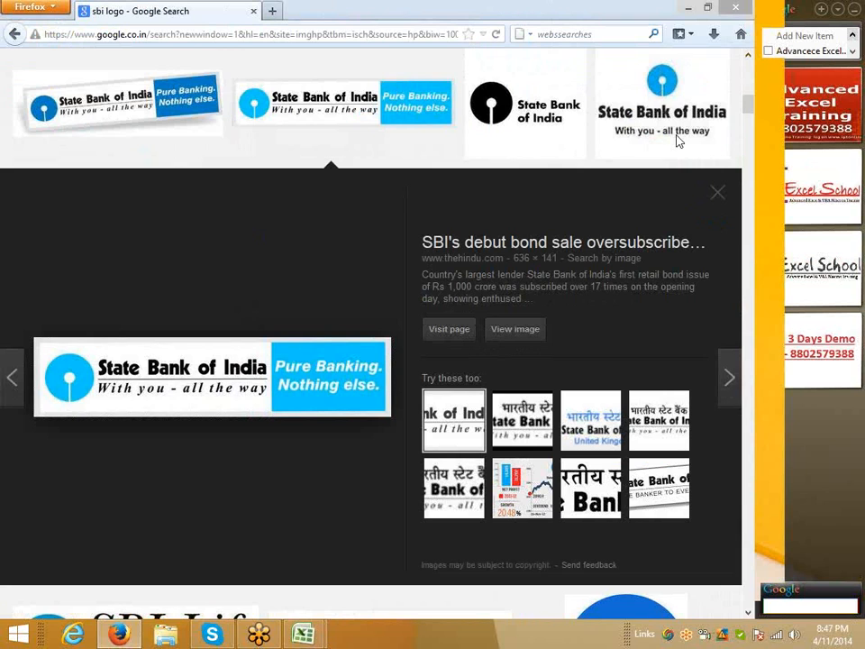
# - Switch back to the Class_File1 workbook in Excel and deselect the chart by selecting cell F28
pyautogui.moveTo(302, 634)
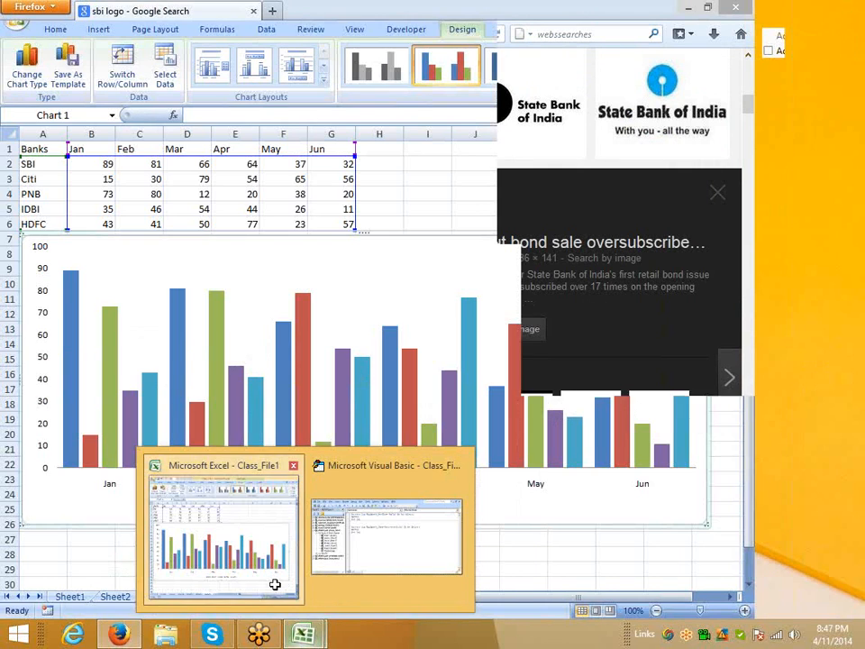
pyautogui.click(276, 583)
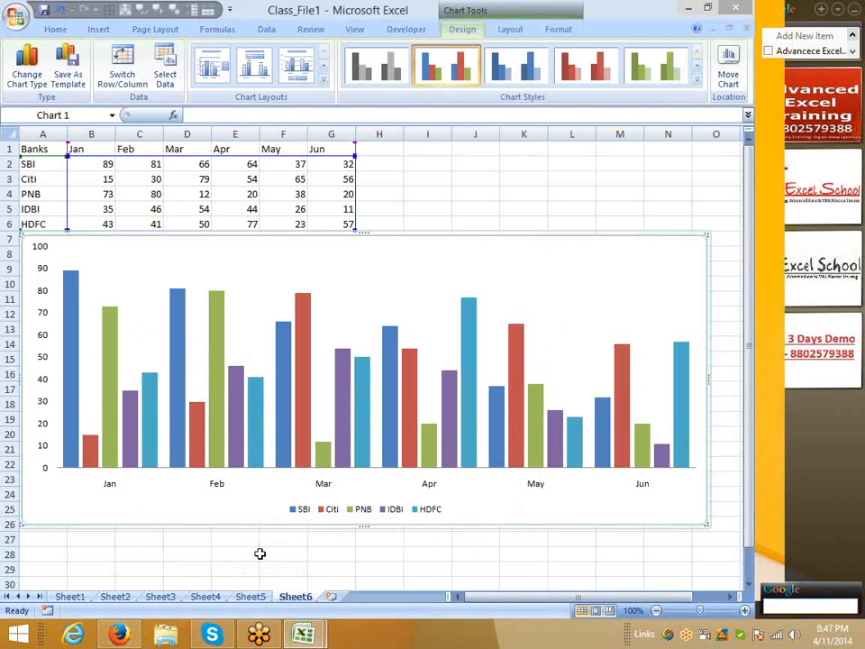
pyautogui.click(260, 556)
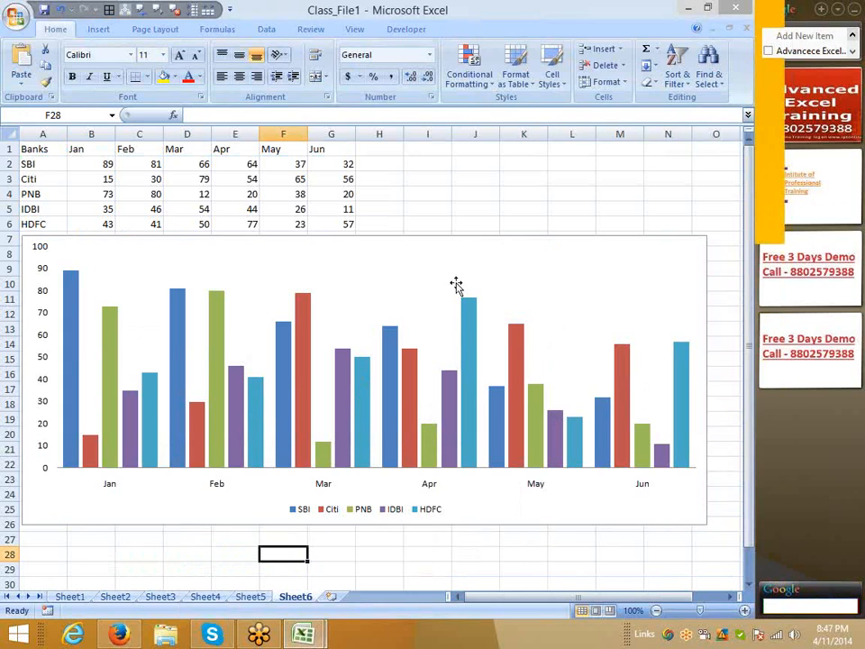
# - Move the column chart down the sheet so its upper edge sits at row 16
pyautogui.click(90, 553)
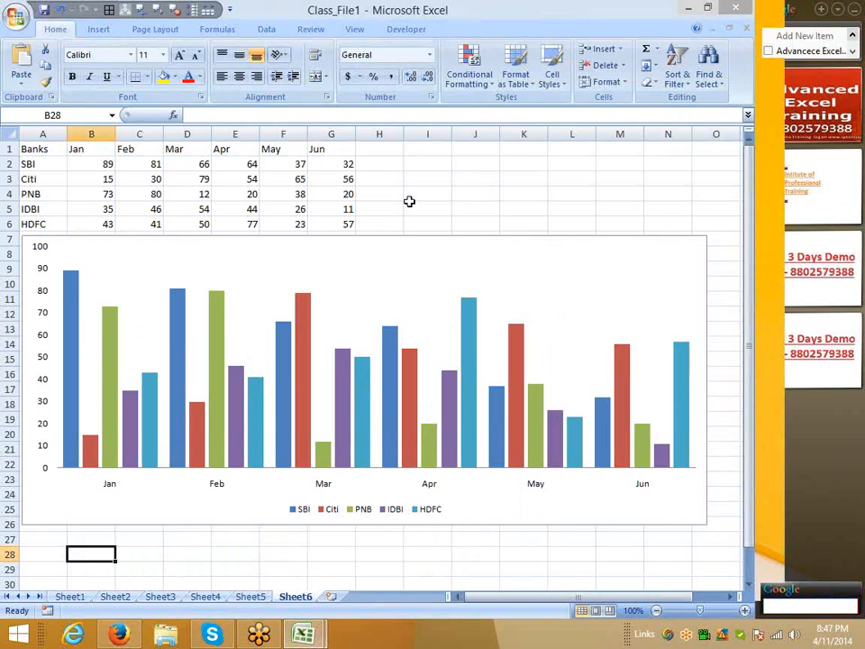
pyautogui.click(384, 162)
pyautogui.scroll(-4, 366, 341)
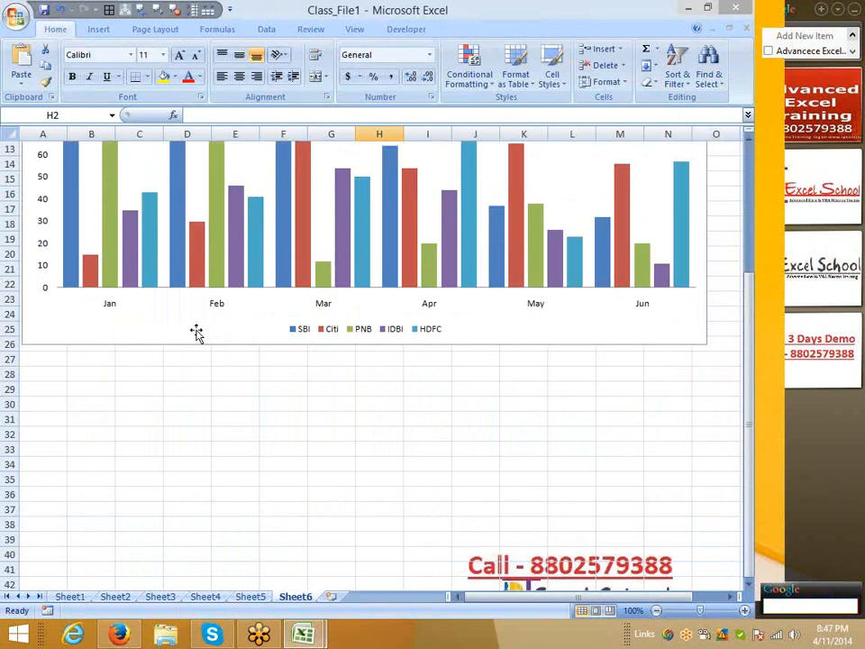
pyautogui.moveTo(216, 344); pyautogui.dragTo(210, 442)
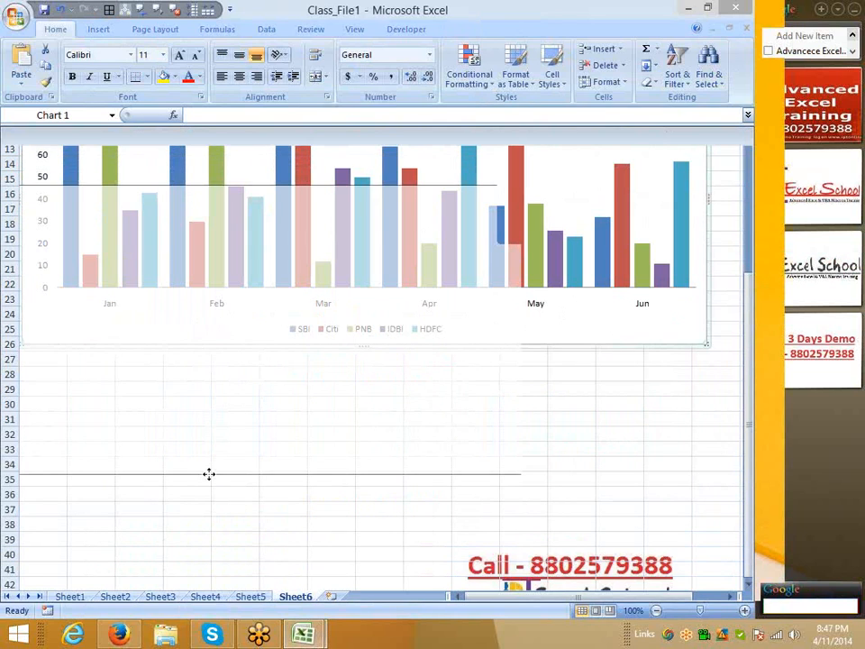
pyautogui.moveTo(208, 473); pyautogui.dragTo(209, 473)
pyautogui.scroll(3, 203, 301)
pyautogui.click(174, 228)
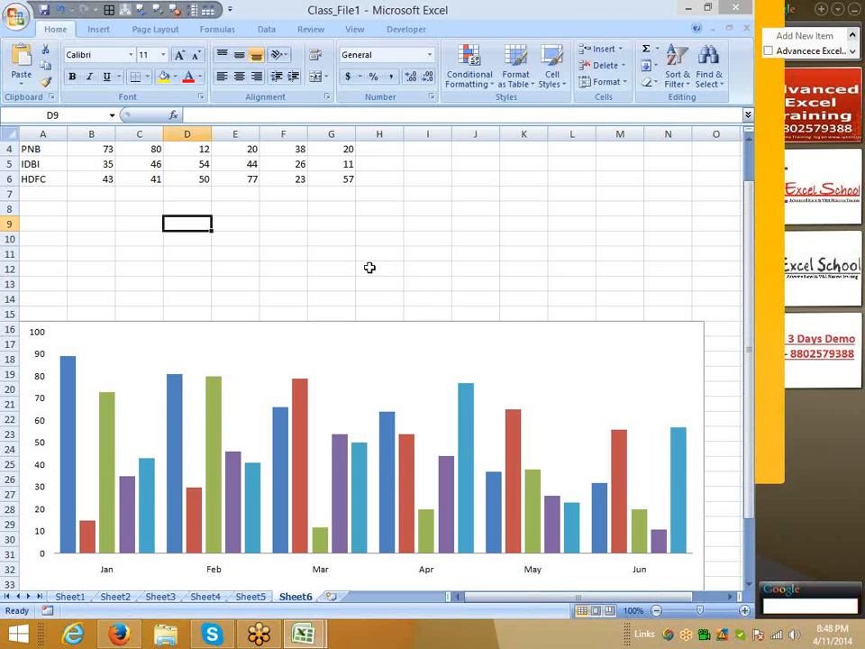
pyautogui.scroll(1, 423, 305)
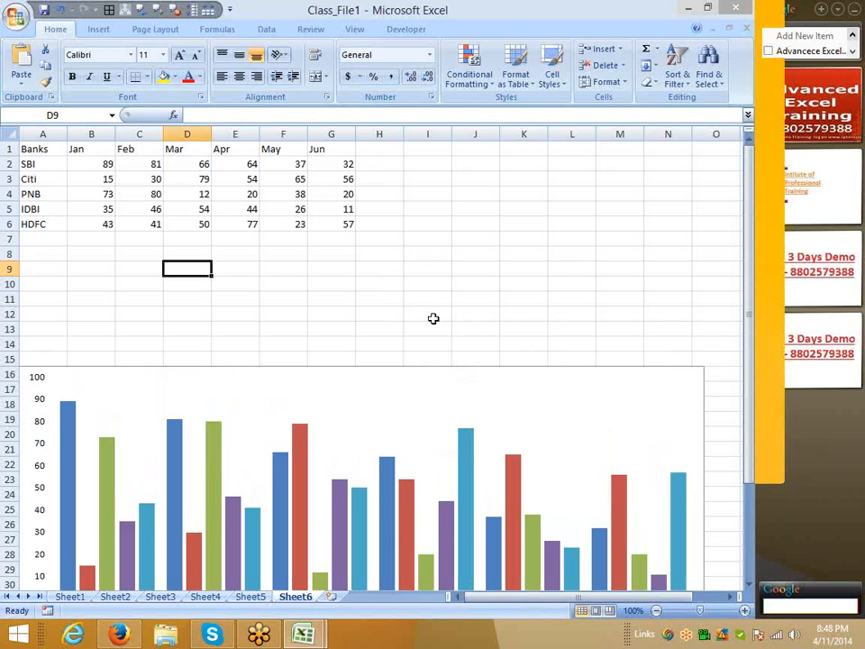
# - Paste the copied State Bank of India banner below the chart and place it around rows 43 to 48
pyautogui.scroll(-6, 353, 299)
pyautogui.click(70, 483)
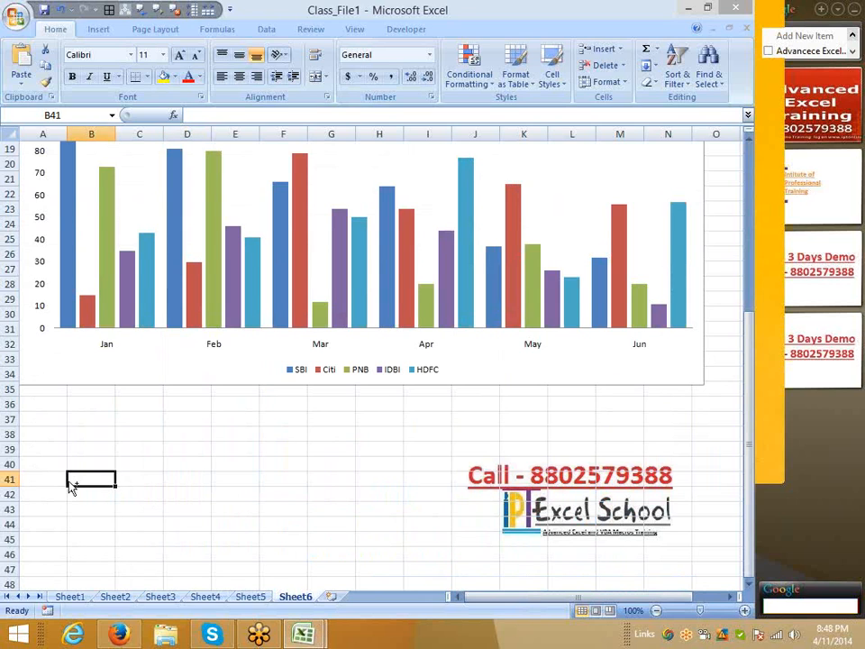
pyautogui.hotkey('ctrl', 'v')
pyautogui.scroll(-2, 243, 473)
pyautogui.moveTo(197, 460); pyautogui.dragTo(245, 511)
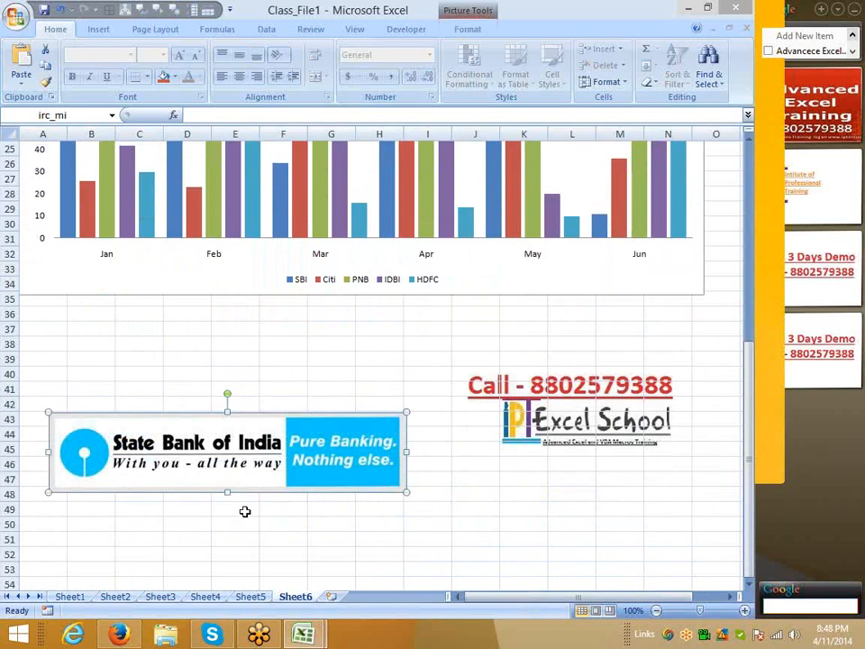
pyautogui.click(244, 511)
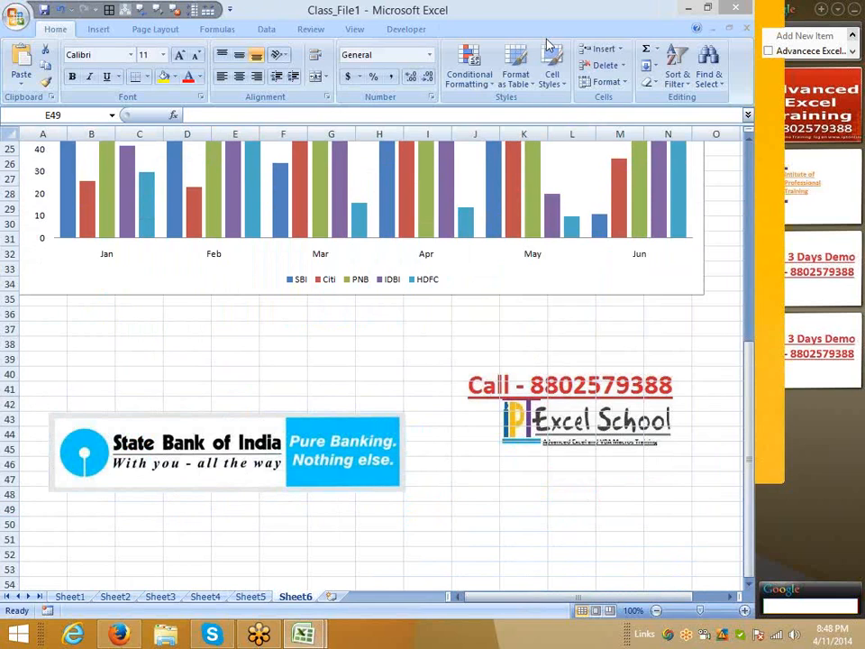
# - Give the State Bank of India picture a dark red border from the standard colors
pyautogui.click(293, 422)
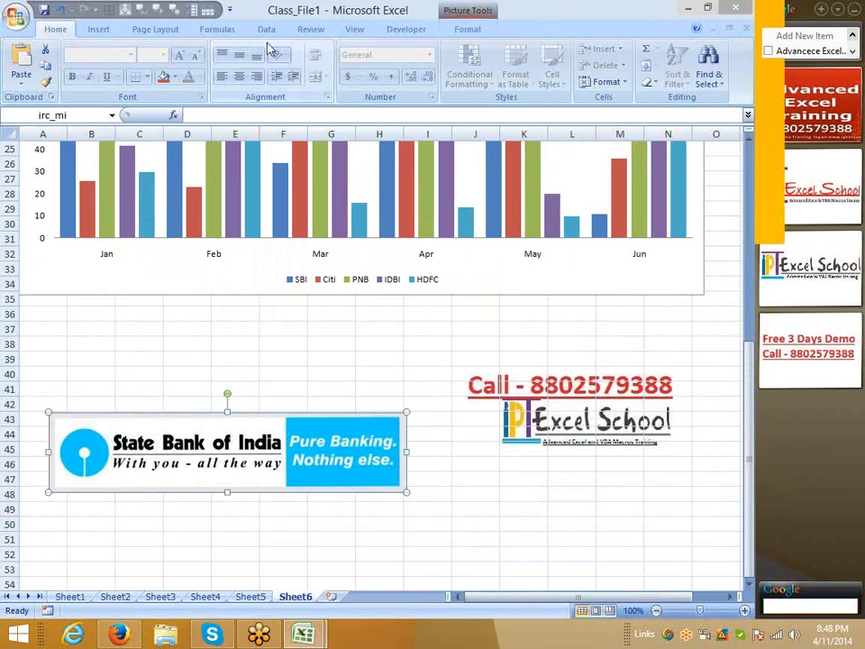
pyautogui.click(468, 28)
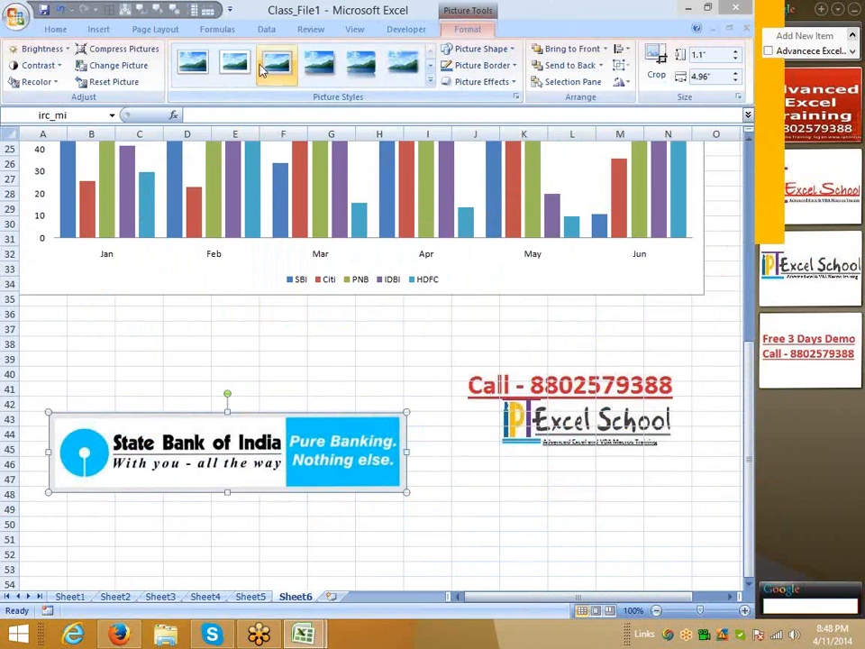
pyautogui.click(512, 69)
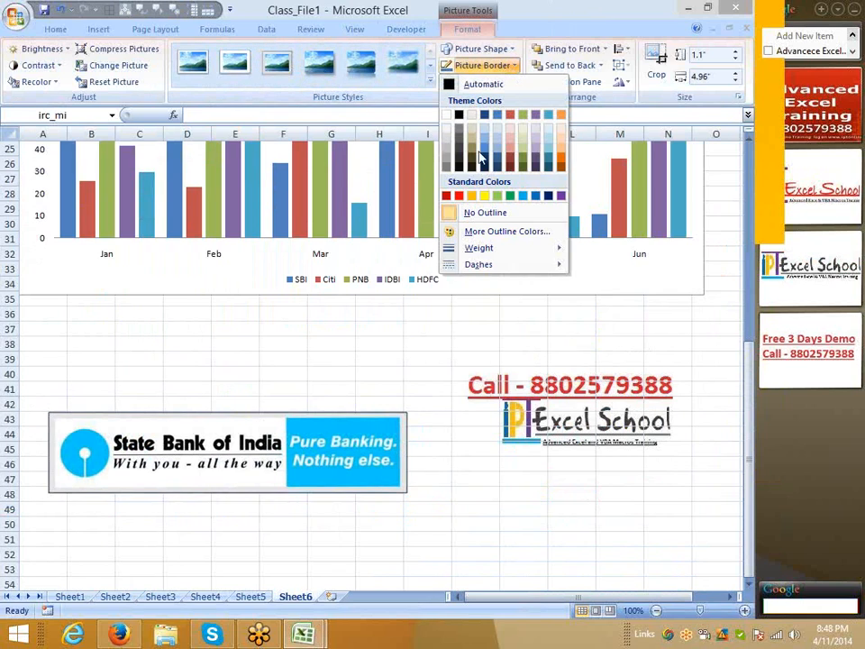
pyautogui.click(449, 196)
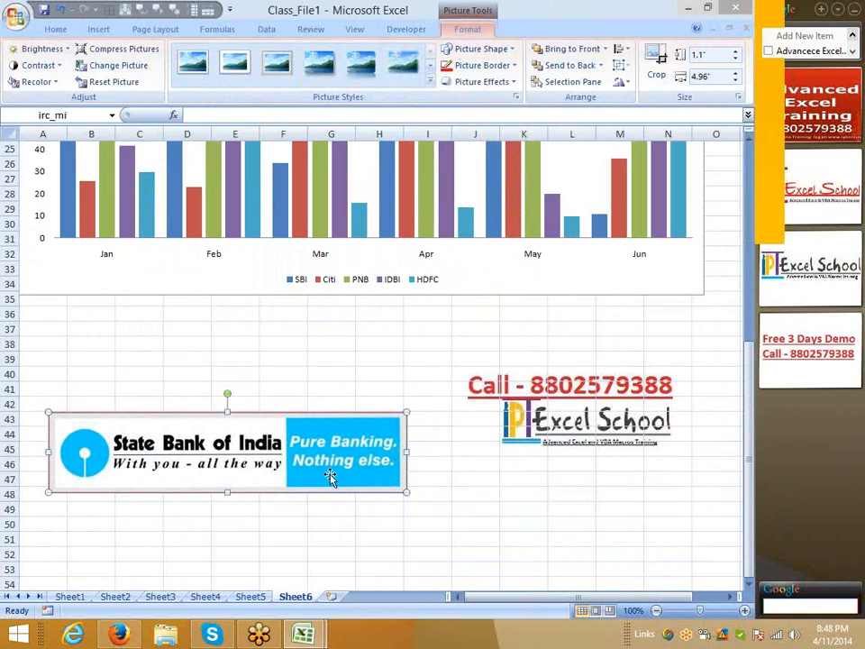
pyautogui.click(169, 494)
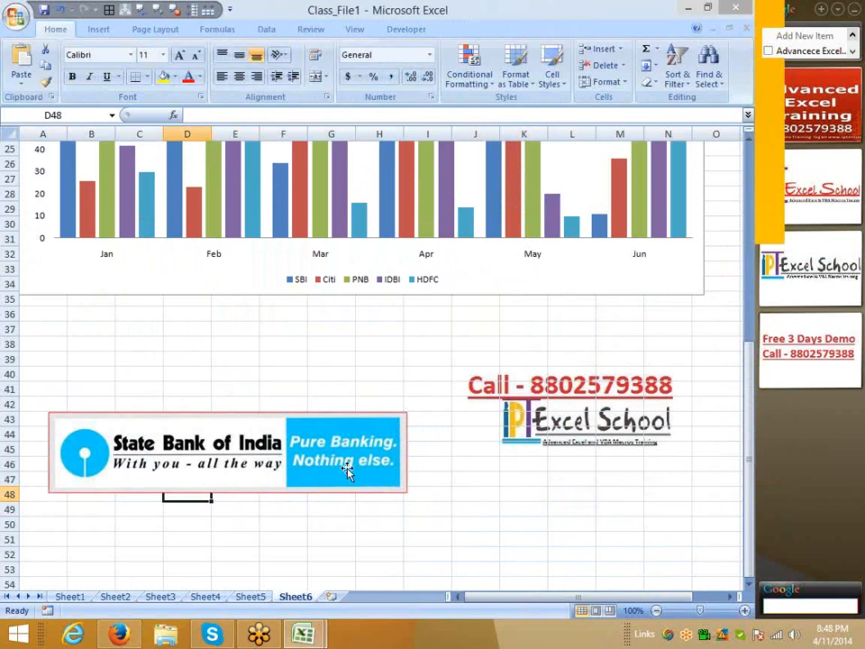
# - Crop the State Bank of India picture to about 0.78" by 3.15", removing the blue slogan block and the grey margins
pyautogui.click(353, 465)
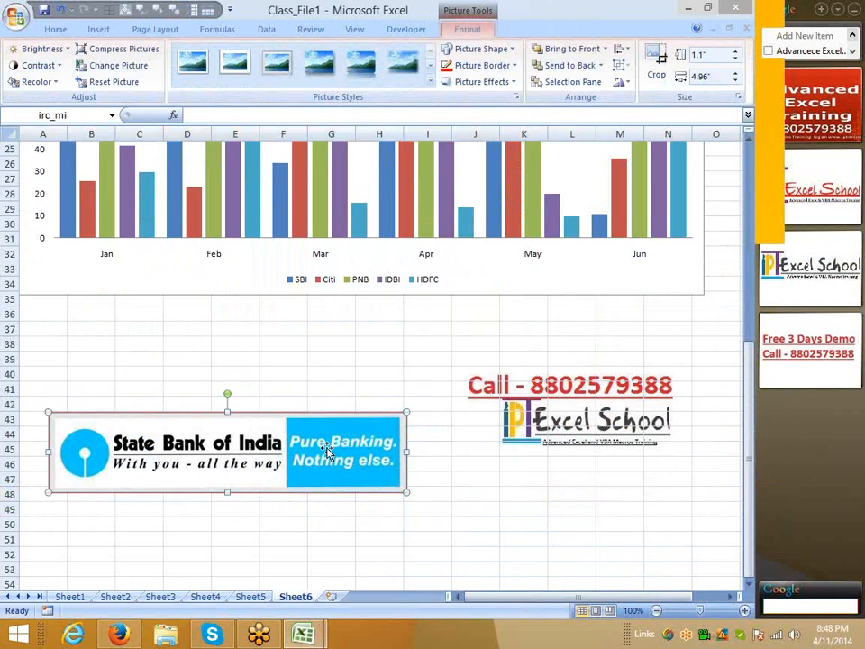
pyautogui.click(657, 64)
pyautogui.moveTo(404, 451); pyautogui.dragTo(287, 451)
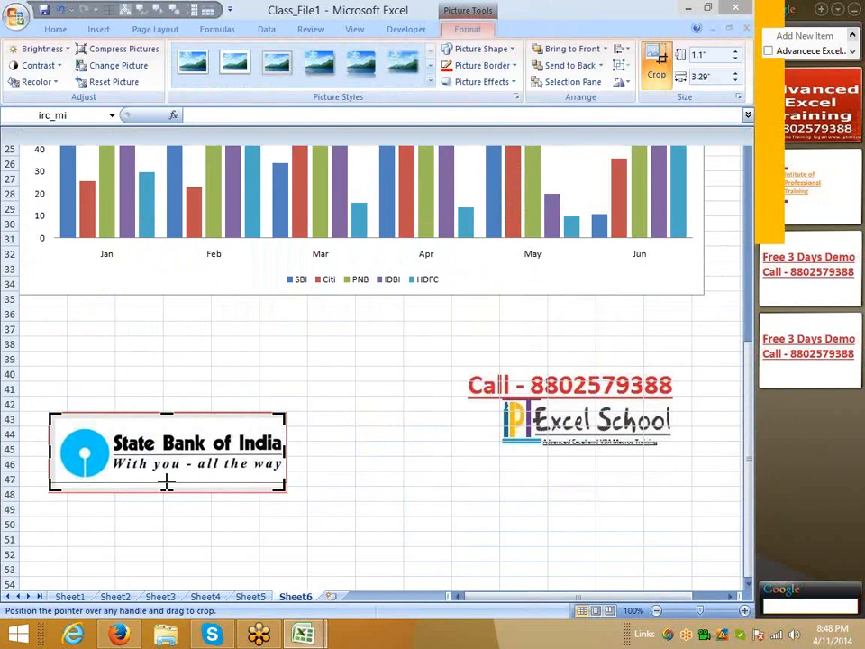
pyautogui.moveTo(166, 484); pyautogui.dragTo(167, 478)
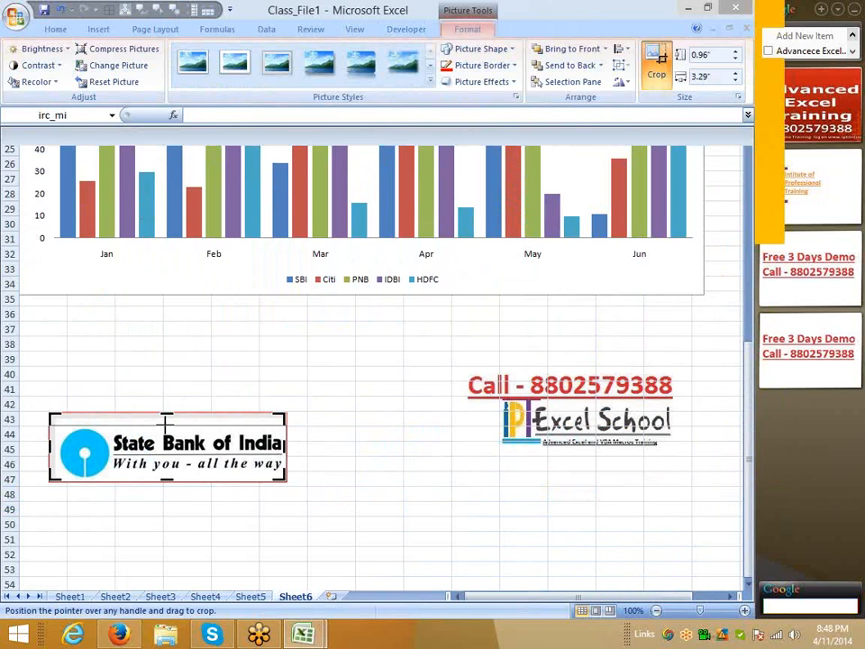
pyautogui.moveTo(166, 417); pyautogui.dragTo(167, 427)
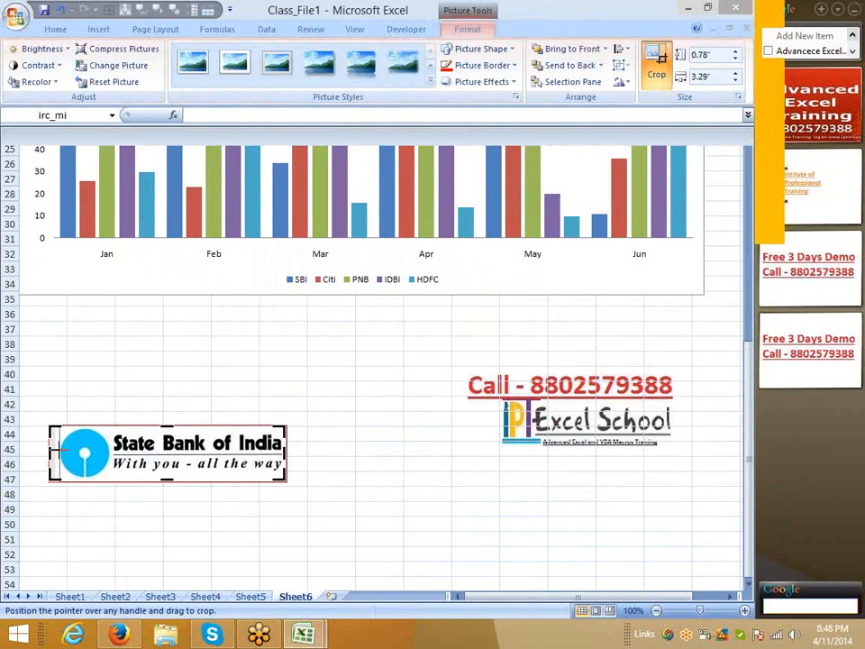
pyautogui.moveTo(54, 449); pyautogui.dragTo(61, 449)
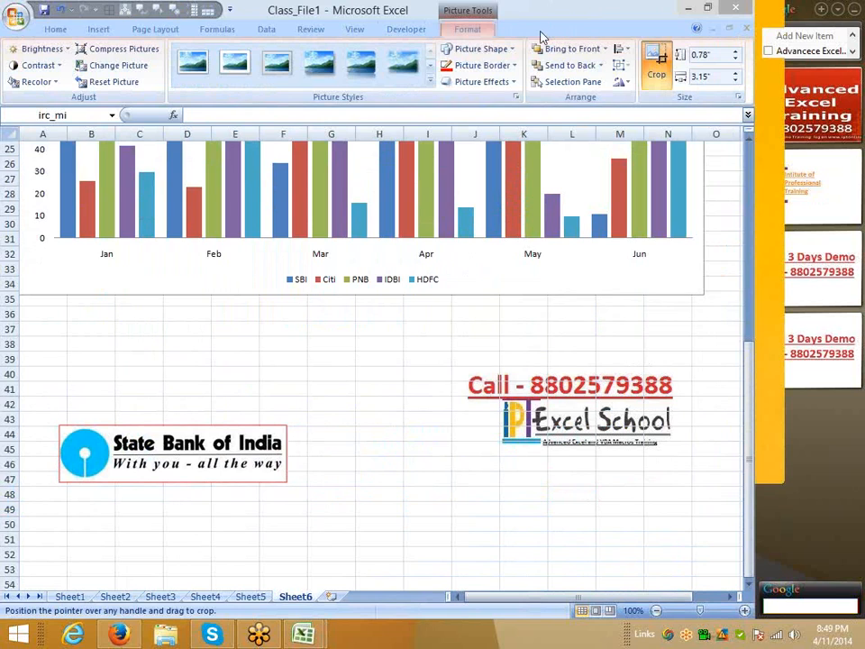
pyautogui.press('Escape')
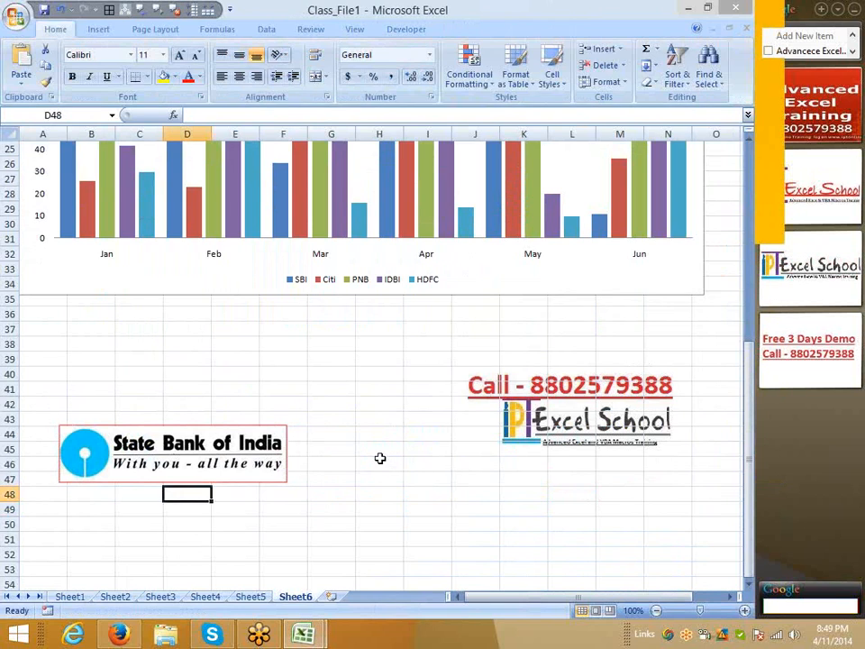
# - Shift the cropped State Bank of India picture slightly, rotate it left 90° and copy it
pyautogui.click(229, 441)
pyautogui.moveTo(230, 442); pyautogui.dragTo(258, 447)
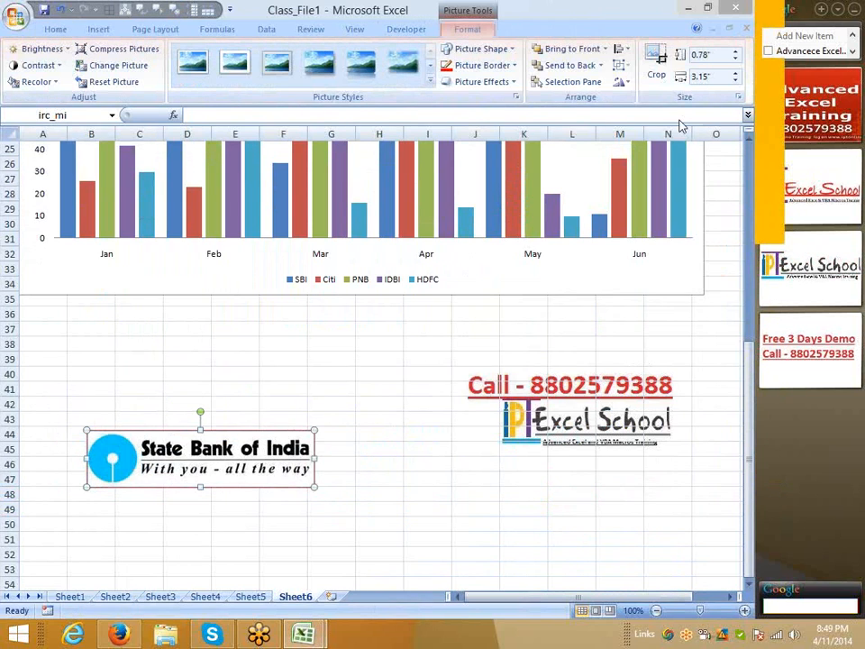
pyautogui.click(620, 81)
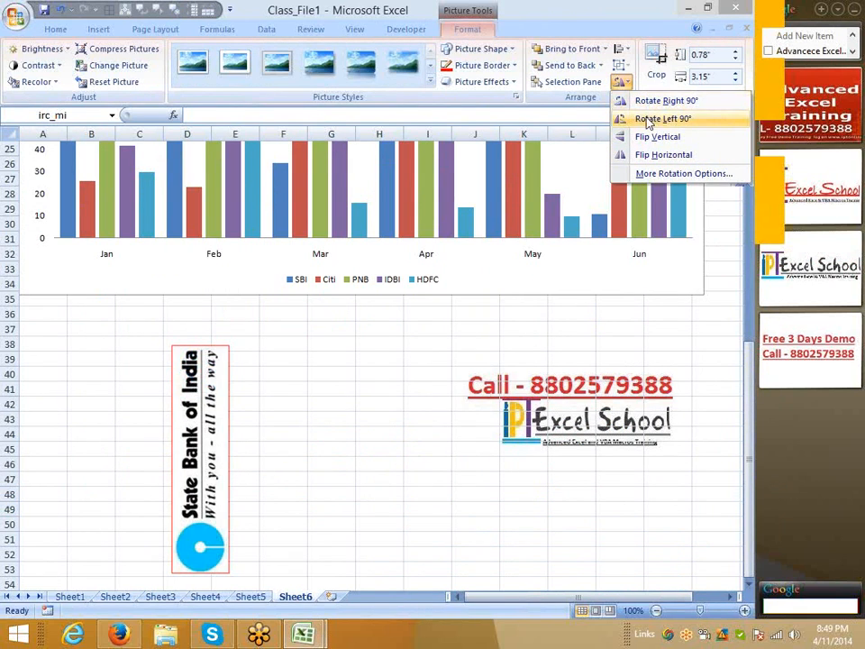
pyautogui.click(649, 118)
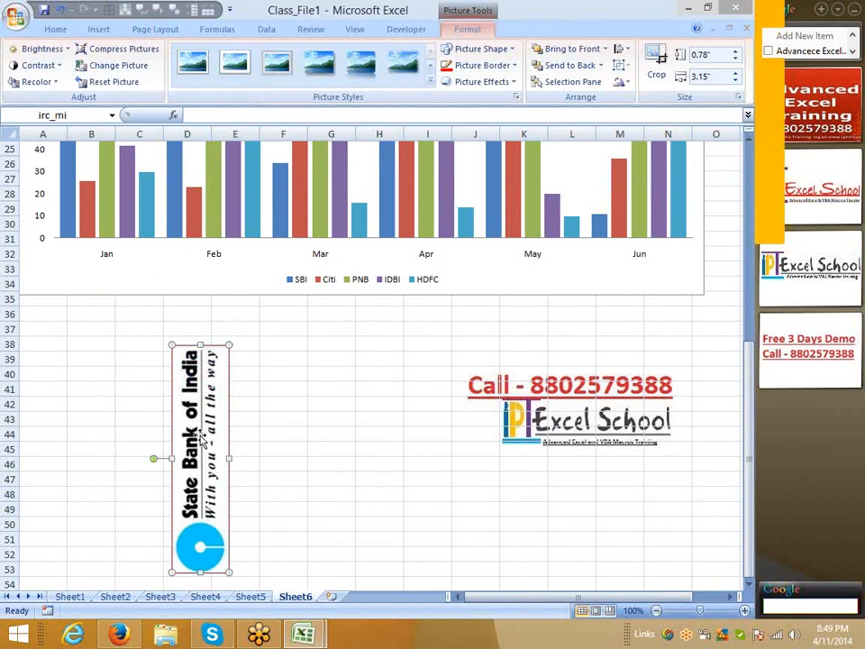
pyautogui.click(320, 441)
# - Fill the chart's SBI series with the rotated State Bank of India picture from the clipboard, using the Stretch option
pyautogui.scroll(3, 320, 428)
pyautogui.scroll(3, 81, 405)
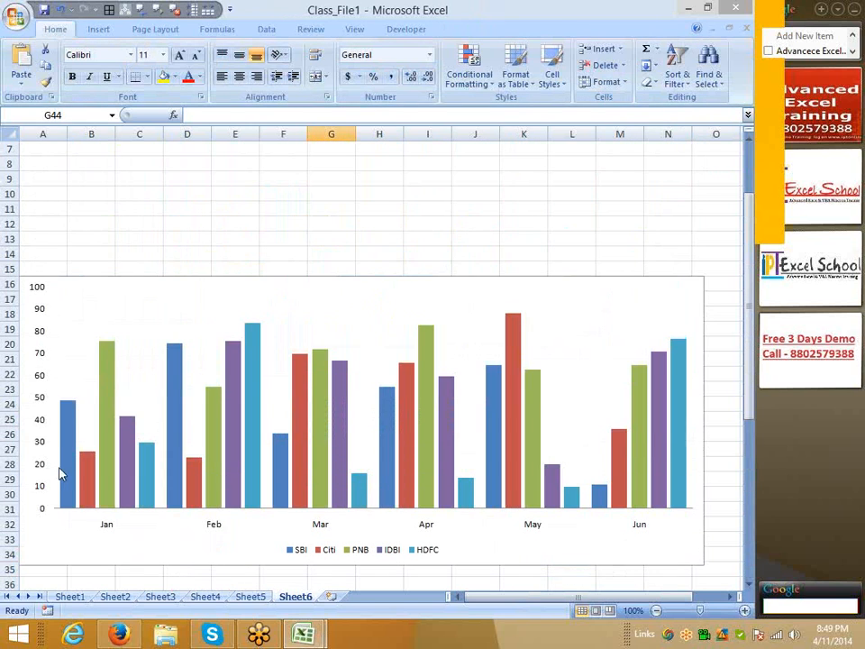
pyautogui.click(66, 452)
pyautogui.scroll(2, 82, 450)
pyautogui.scroll(-11, 126, 455)
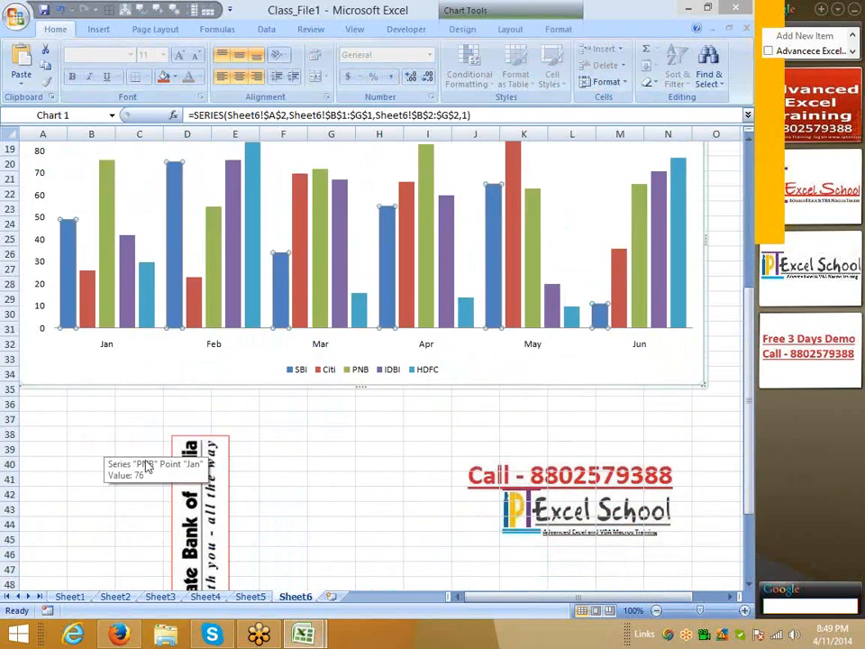
pyautogui.scroll(7, 217, 424)
pyautogui.scroll(4, 123, 448)
pyautogui.scroll(-4, 69, 386)
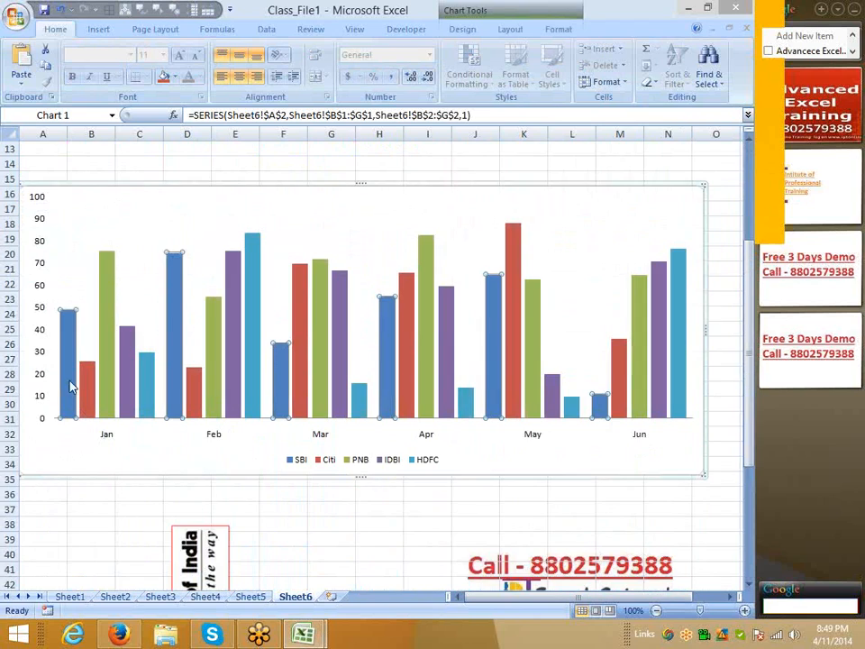
pyautogui.rightClick(66, 373)
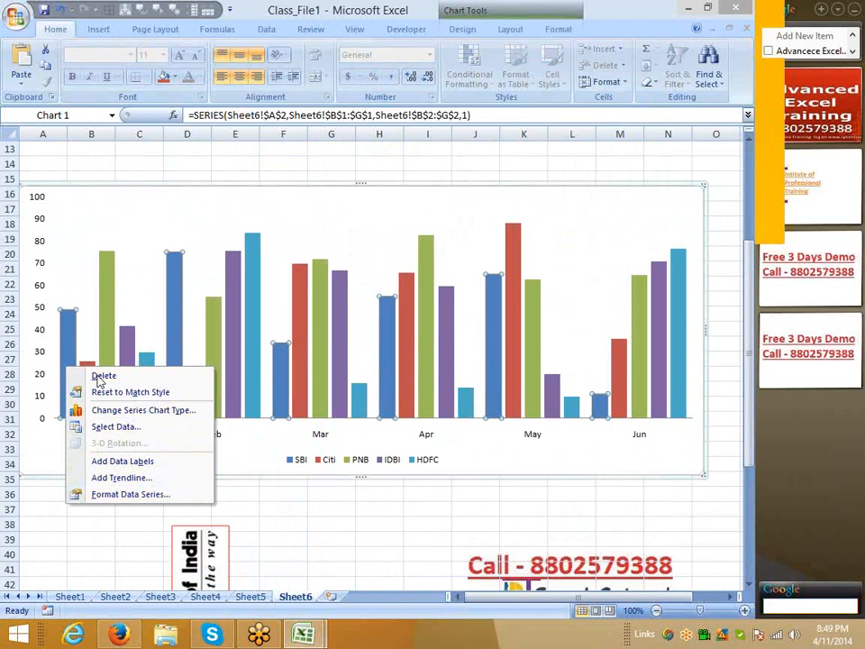
pyautogui.click(115, 496)
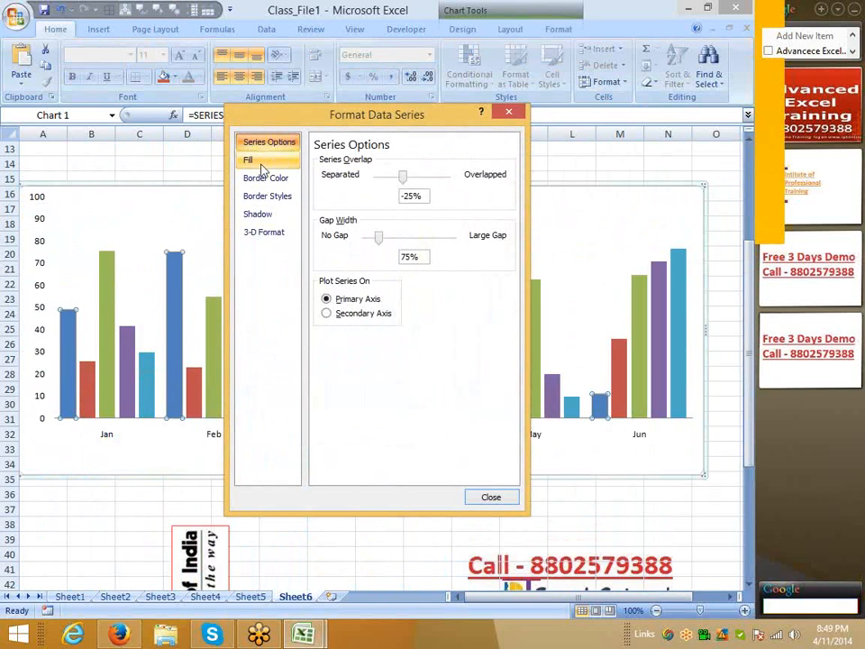
pyautogui.click(255, 161)
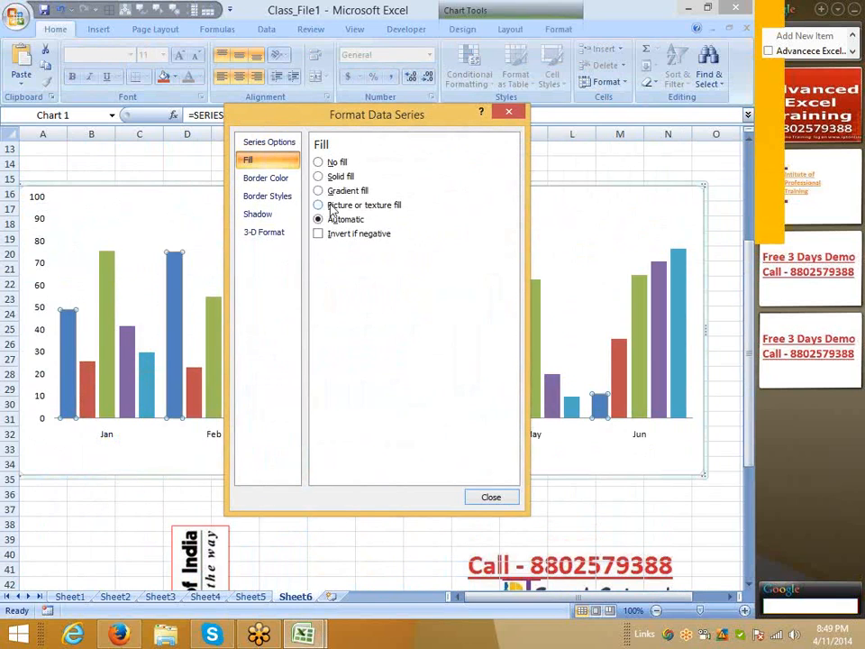
pyautogui.click(331, 206)
pyautogui.click(417, 287)
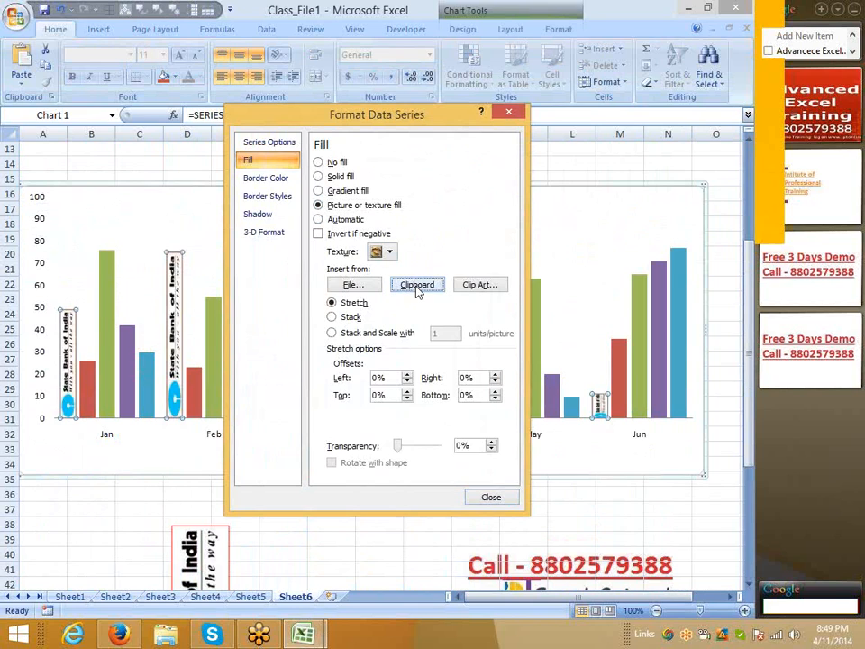
pyautogui.click(487, 498)
pyautogui.click(389, 512)
pyautogui.click(331, 523)
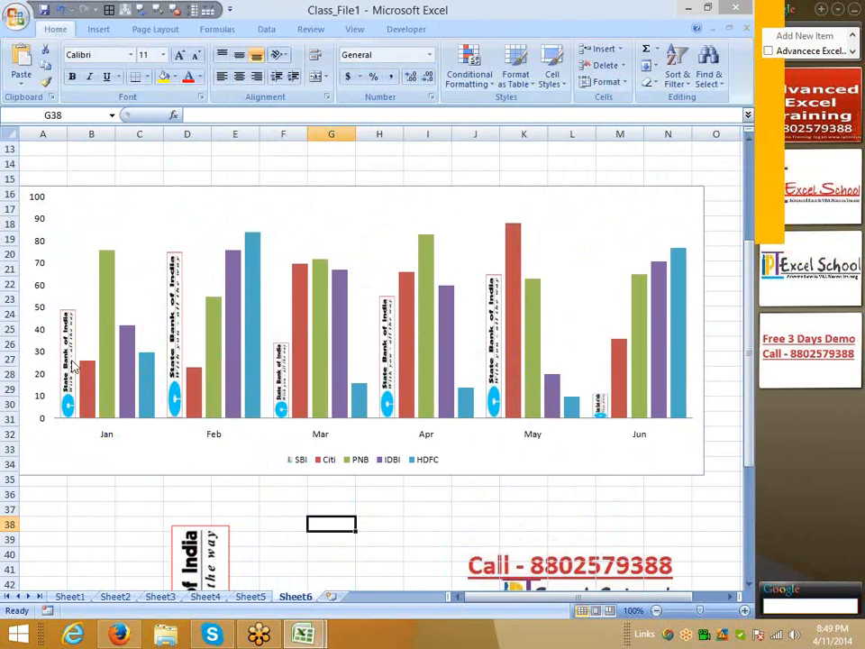
# - Select the Citi cell A3 and switch to the Google image results for "sbi logo" in Firefox
pyautogui.scroll(4, 126, 335)
pyautogui.click(53, 177)
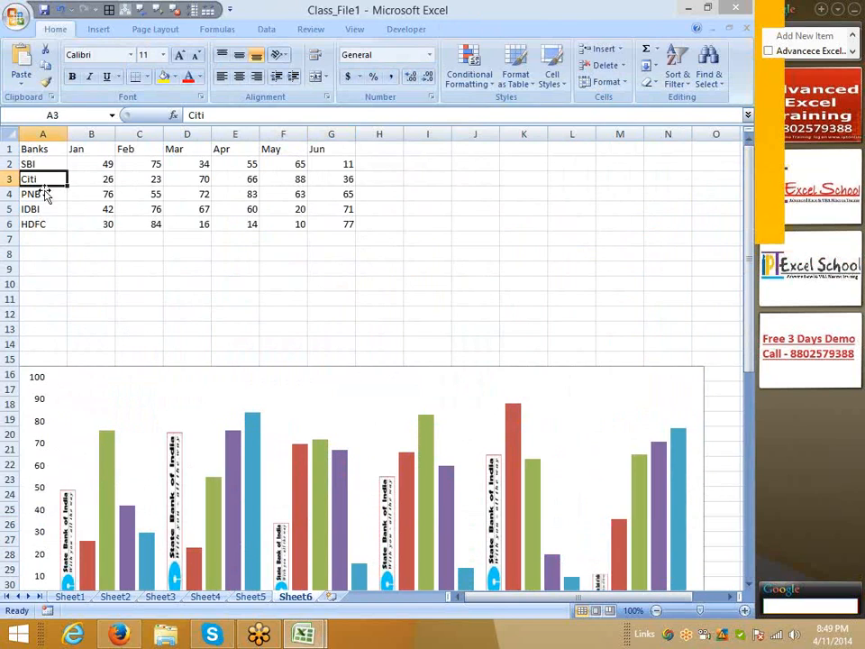
pyautogui.hotkey('alt', 'Tab')
pyautogui.press('Escape')
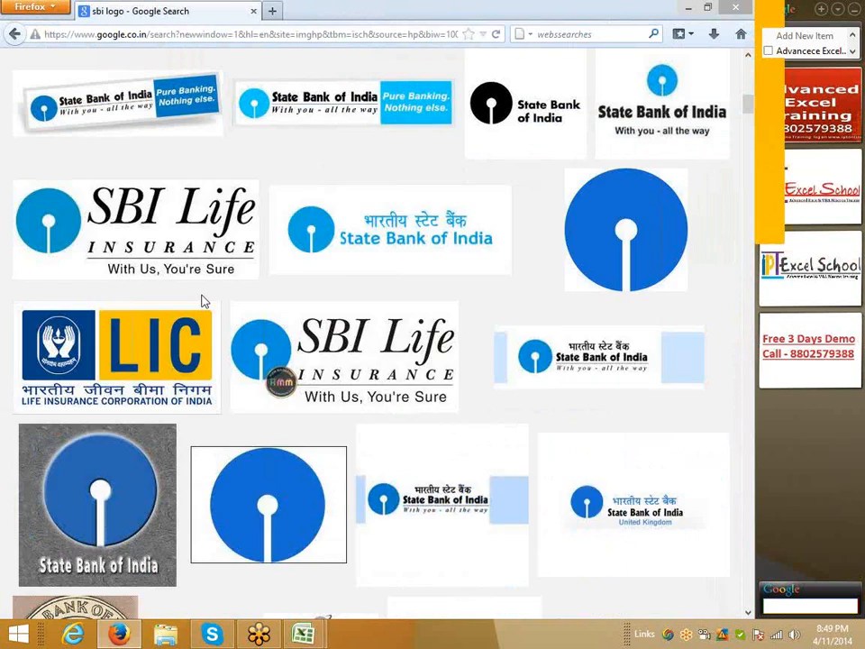
# - Replace the image search query with "citi bank logo" and run the search
pyautogui.scroll(3, 203, 302)
pyautogui.scroll(6, 204, 307)
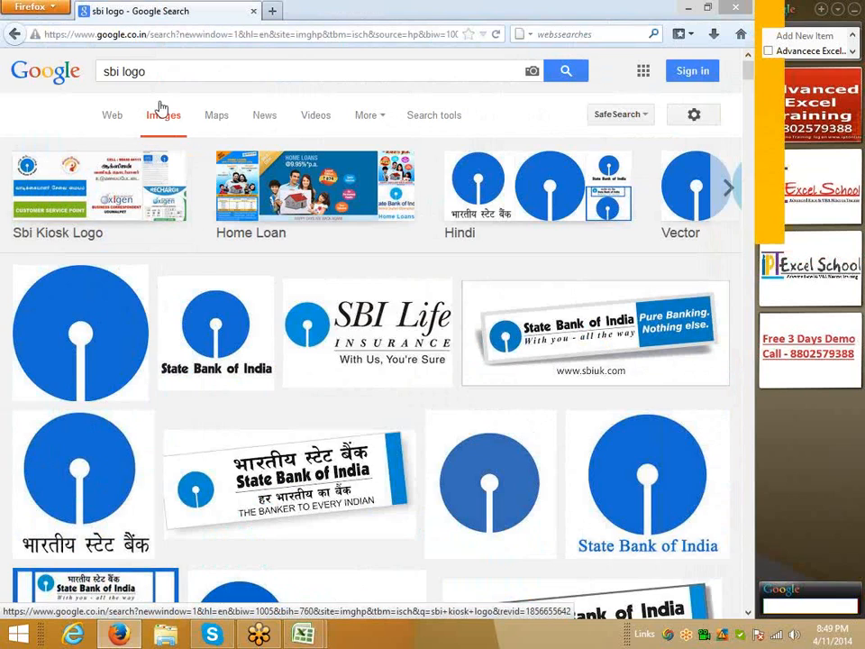
pyautogui.click(157, 78)
pyautogui.hotkey('ctrl', 'a')
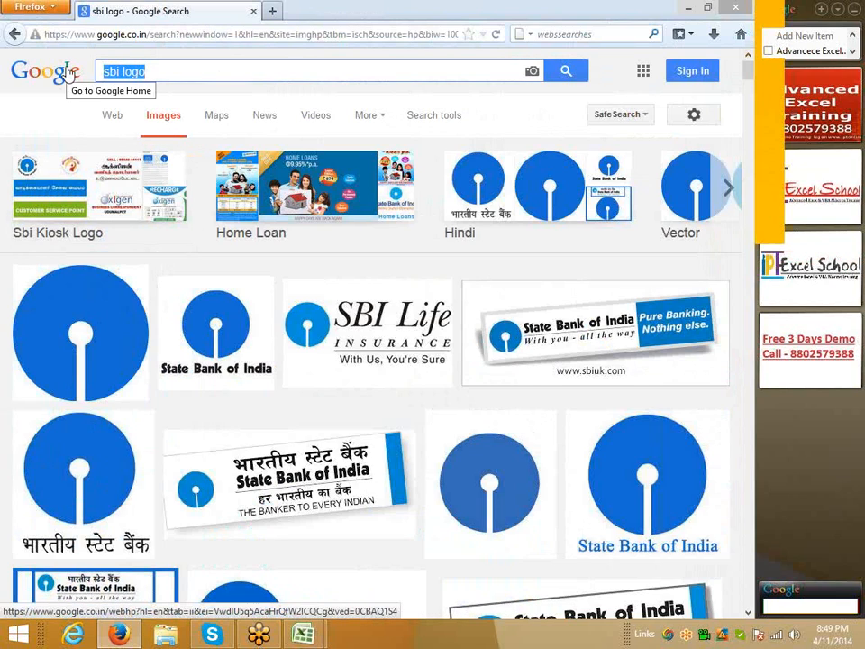
pyautogui.write('citi b')
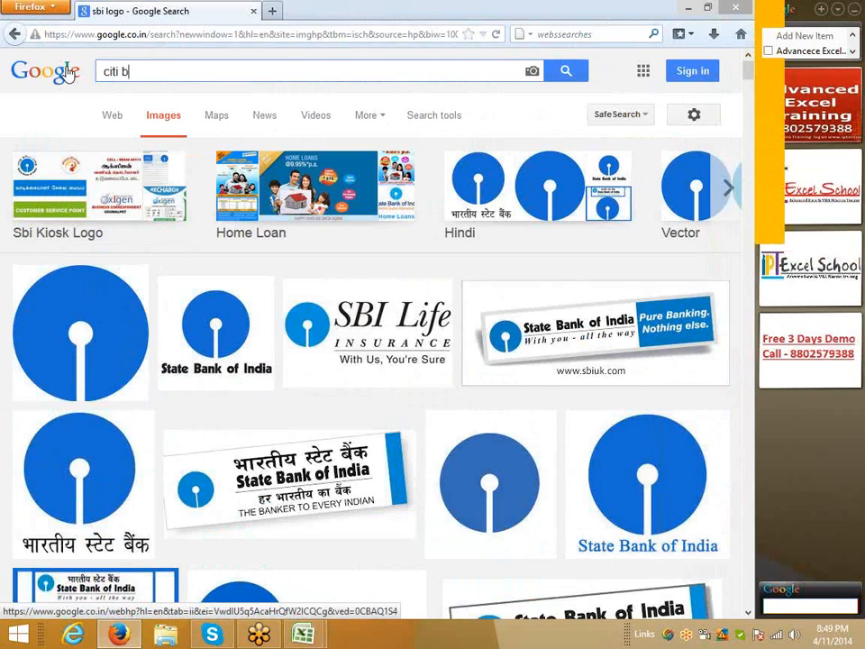
pyautogui.write('ank l')
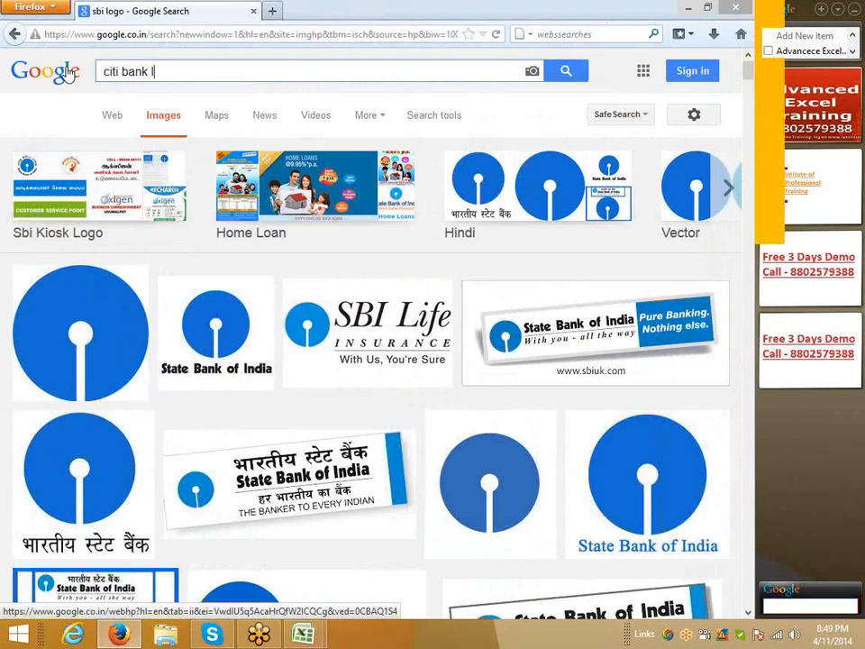
pyautogui.write('ogo')
pyautogui.press('Return')
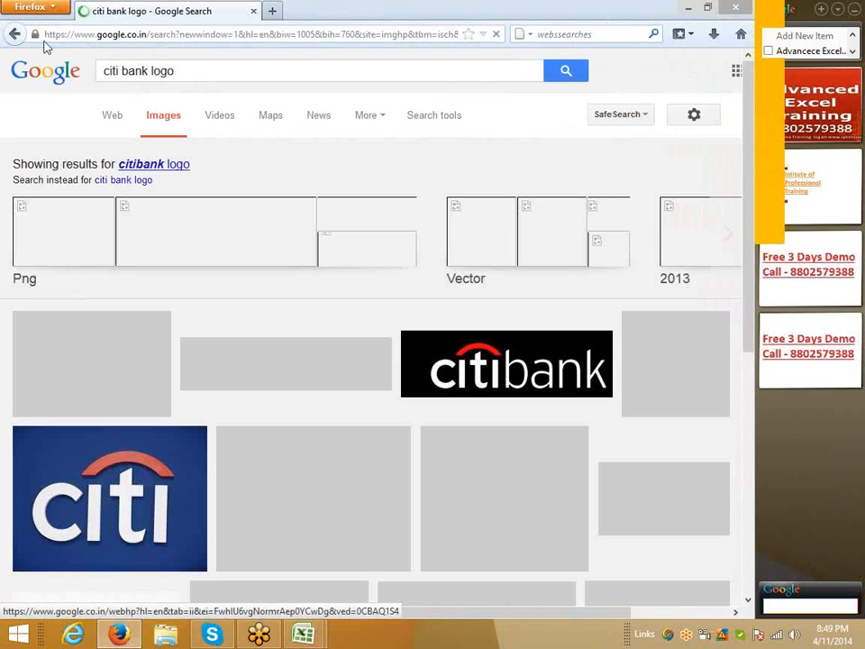
pyautogui.scroll(-3, 508, 548)
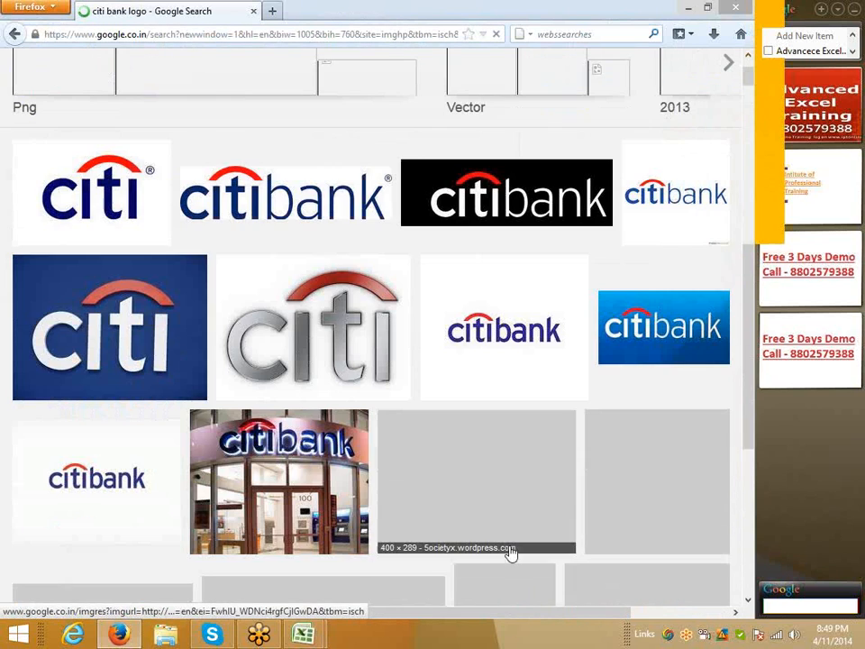
pyautogui.click(657, 352)
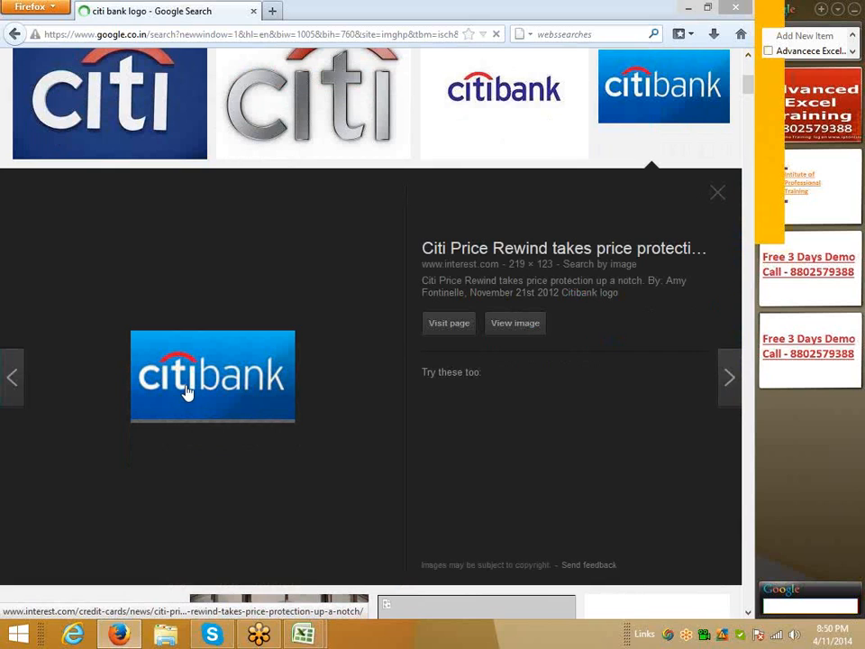
pyautogui.rightClick(187, 391)
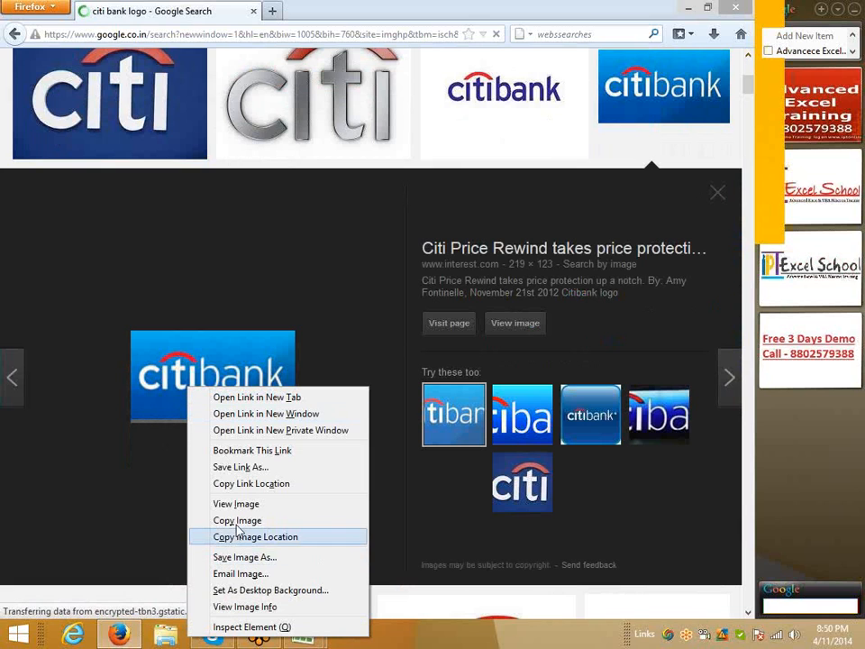
pyautogui.click(237, 520)
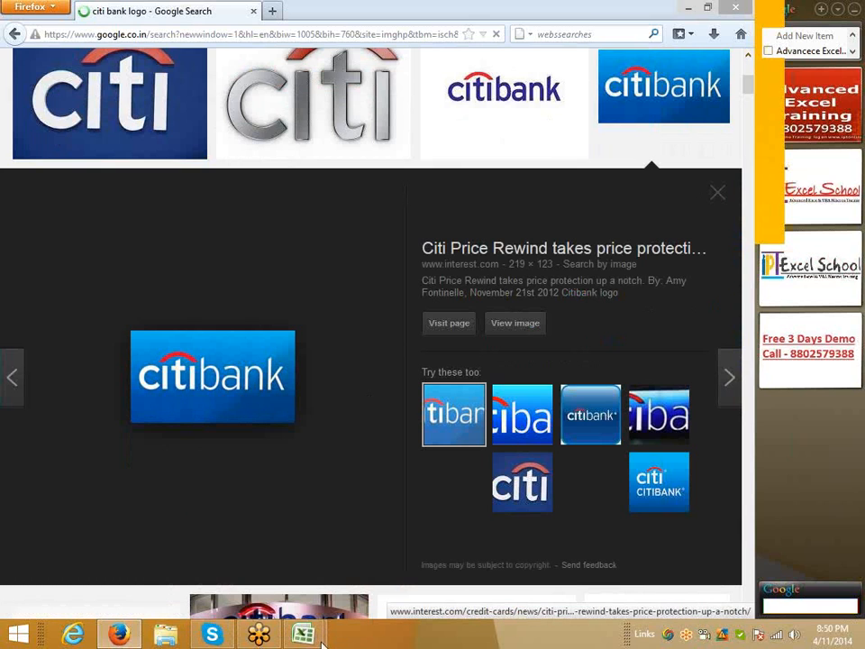
# - Switch to the Class_File1 workbook in Excel, move the State Bank of India picture beside the Excel School logo and select cell D46
pyautogui.moveTo(304, 635)
pyautogui.click(245, 532)
pyautogui.scroll(-7, 241, 470)
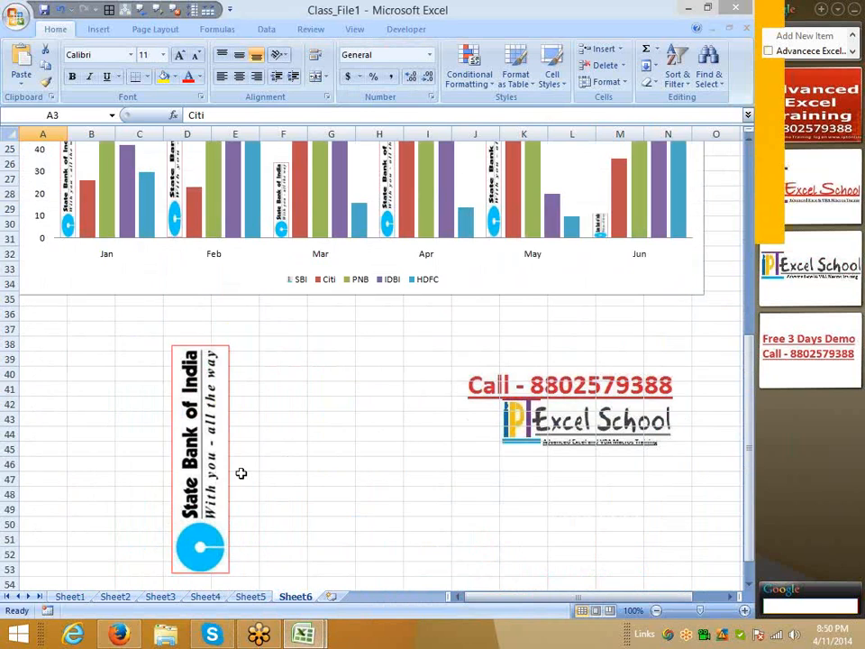
pyautogui.click(224, 455)
pyautogui.moveTo(302, 492); pyautogui.dragTo(485, 515)
pyautogui.click(188, 464)
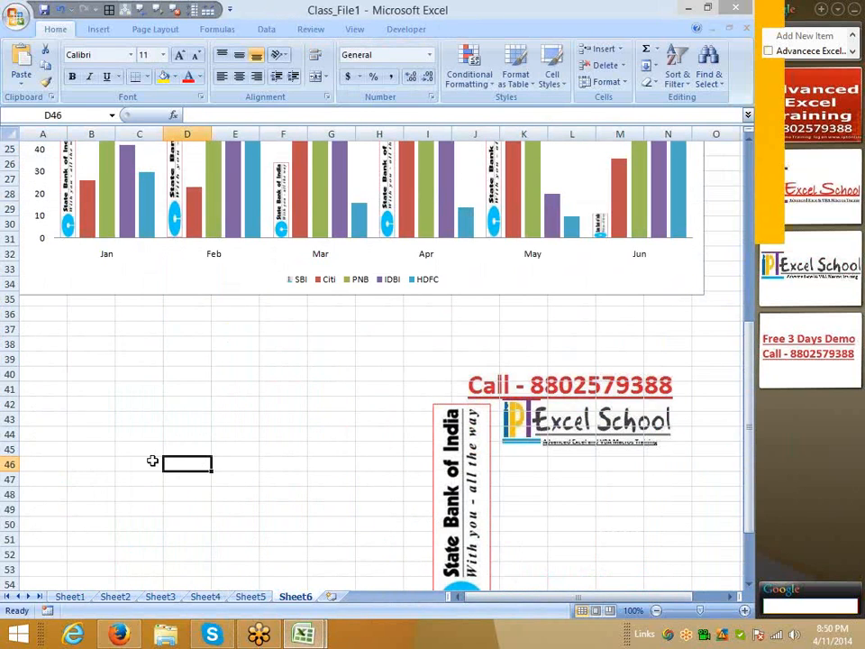
pyautogui.moveTo(162, 455); pyautogui.dragTo(328, 548)
pyautogui.press('Delete')
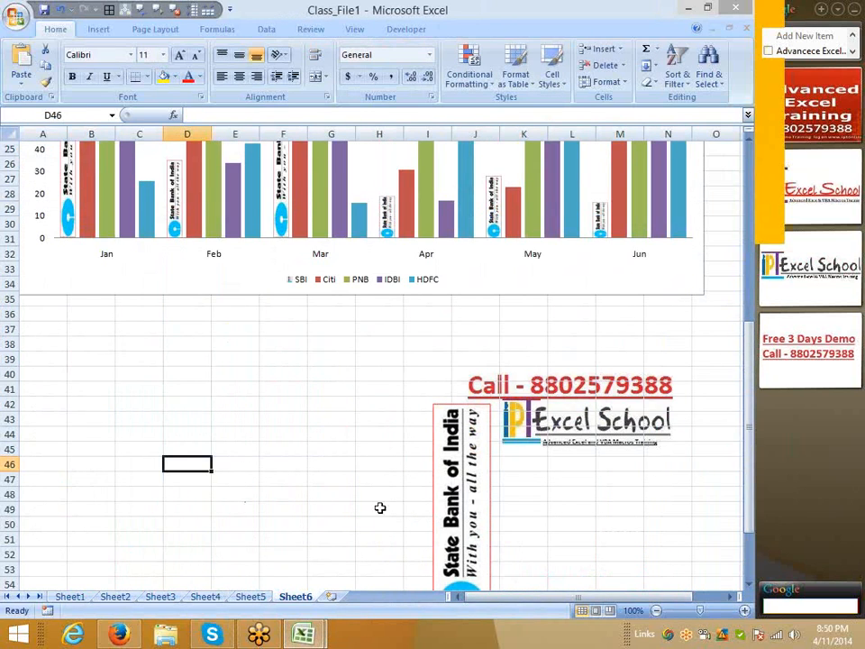
# - Copy the blue Citibank logo again from the Firefox image preview and paste it at cell D46 of Sheet6 in Excel
pyautogui.hotkey('alt', 'Tab')
pyautogui.rightClick(236, 389)
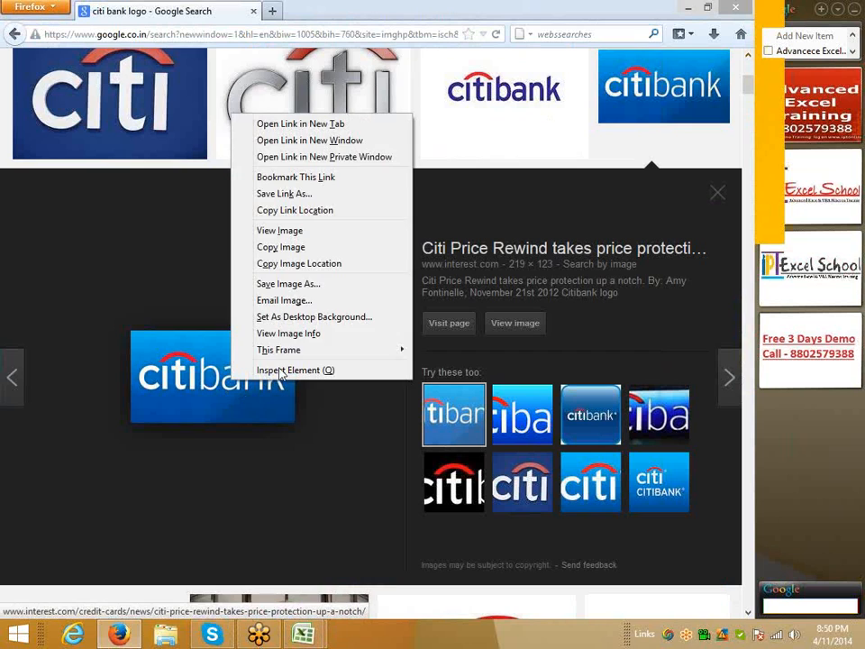
pyautogui.click(275, 247)
pyautogui.hotkey('alt', 'Tab')
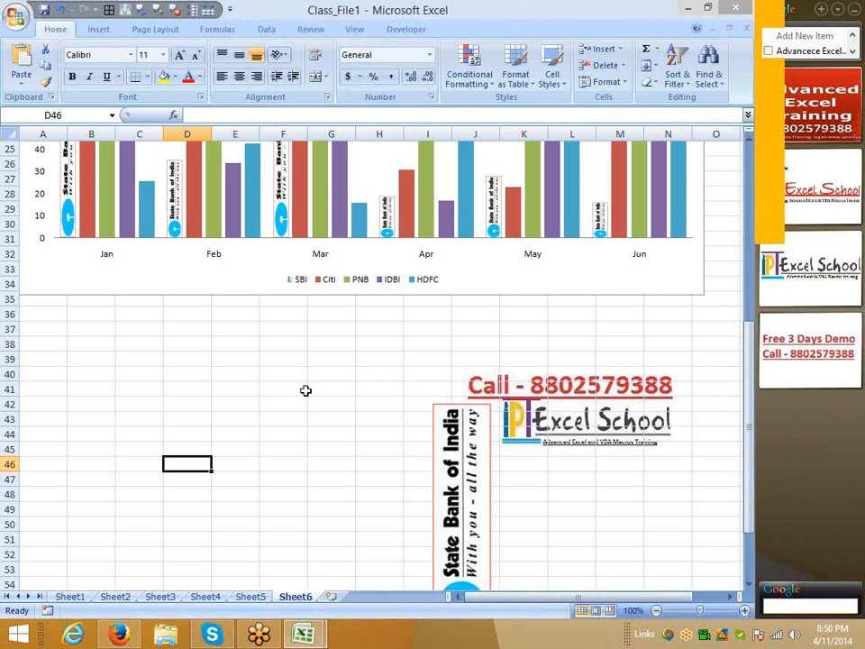
pyautogui.hotkey('ctrl', 'v')
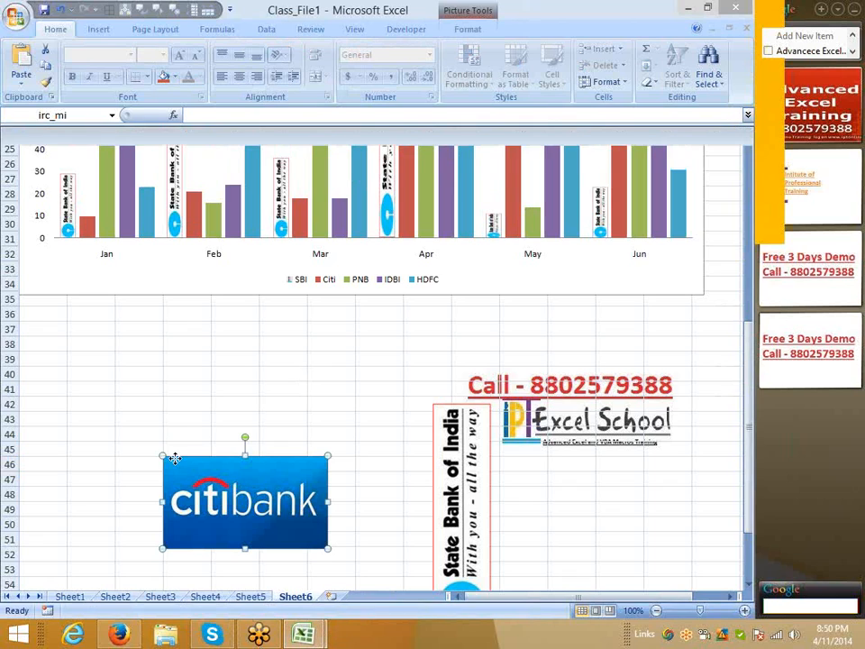
# - Move the Citibank picture toward column B, rotate it right 90°, narrow it to about 0.53" and copy it
pyautogui.moveTo(175, 459); pyautogui.dragTo(106, 432)
pyautogui.click(468, 16)
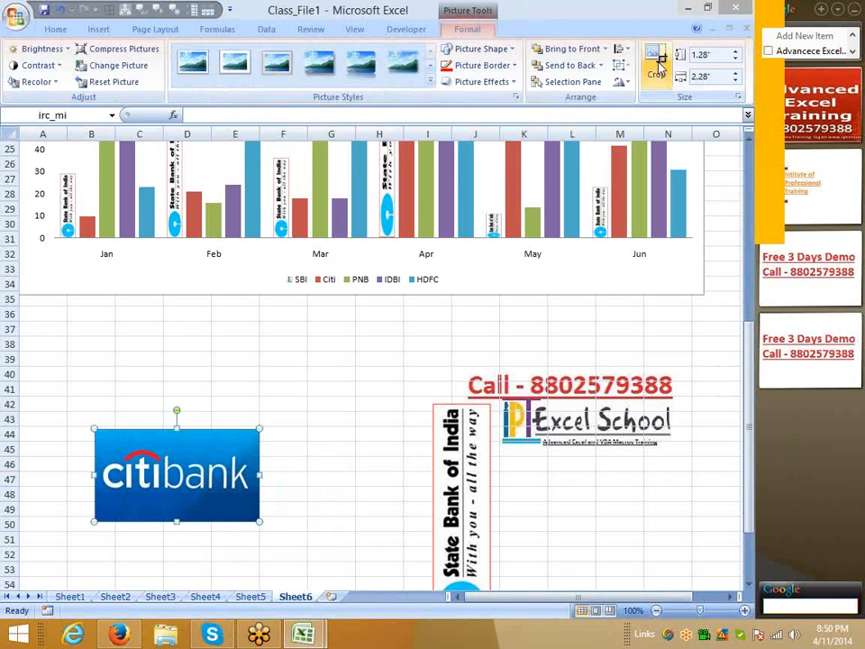
pyautogui.click(626, 86)
pyautogui.click(631, 98)
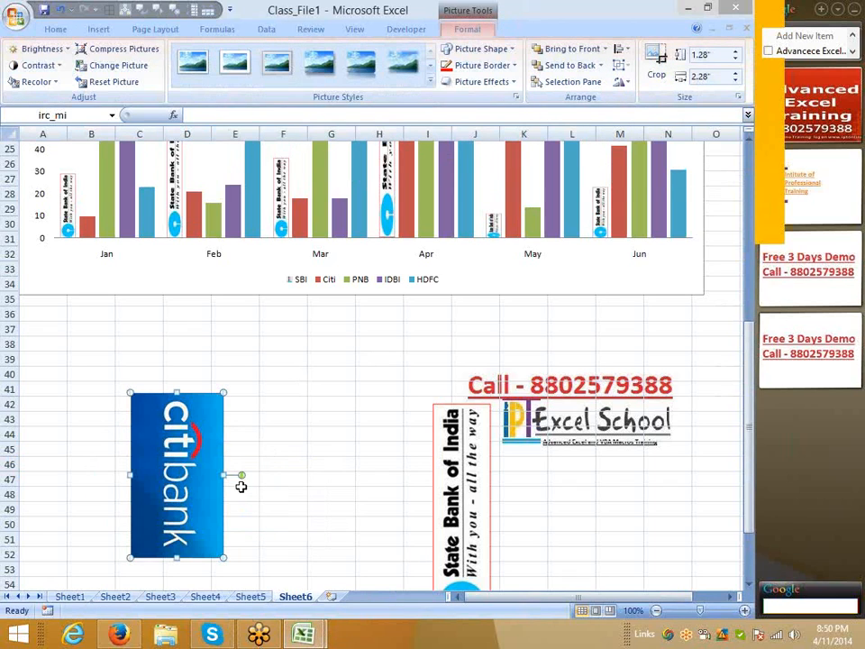
pyautogui.moveTo(225, 475); pyautogui.dragTo(165, 479)
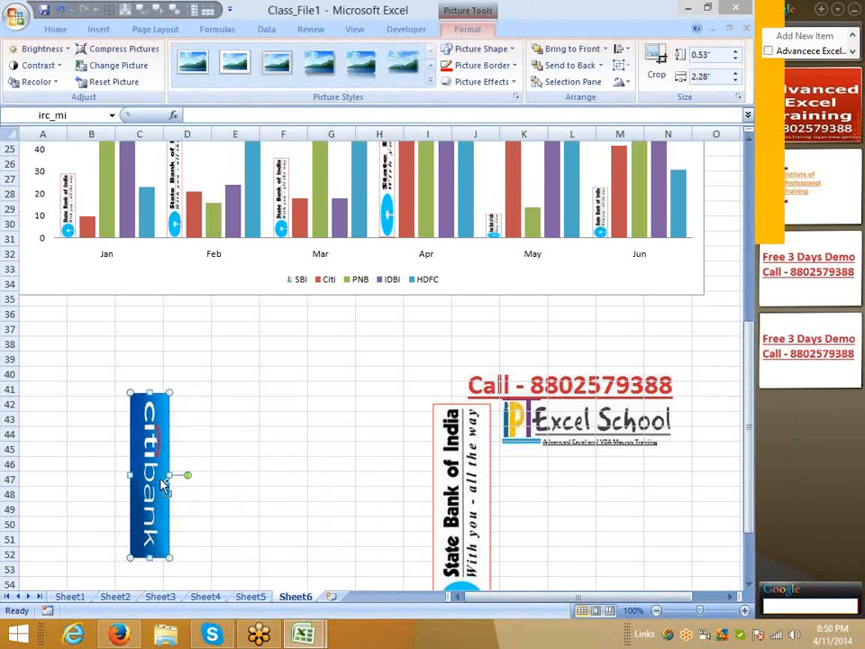
# - Fill the chart's Citi series with the rotated Citibank picture from the clipboard, using the Stretch option
pyautogui.scroll(3, 126, 369)
pyautogui.click(87, 364)
pyautogui.scroll(5, 141, 393)
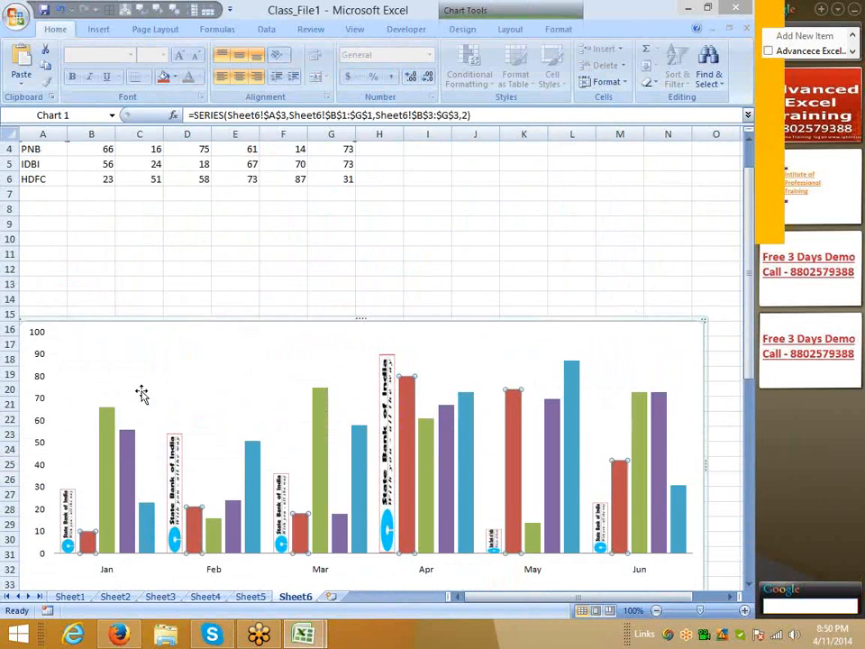
pyautogui.scroll(-1, 142, 393)
pyautogui.scroll(-3, 141, 392)
pyautogui.rightClick(91, 408)
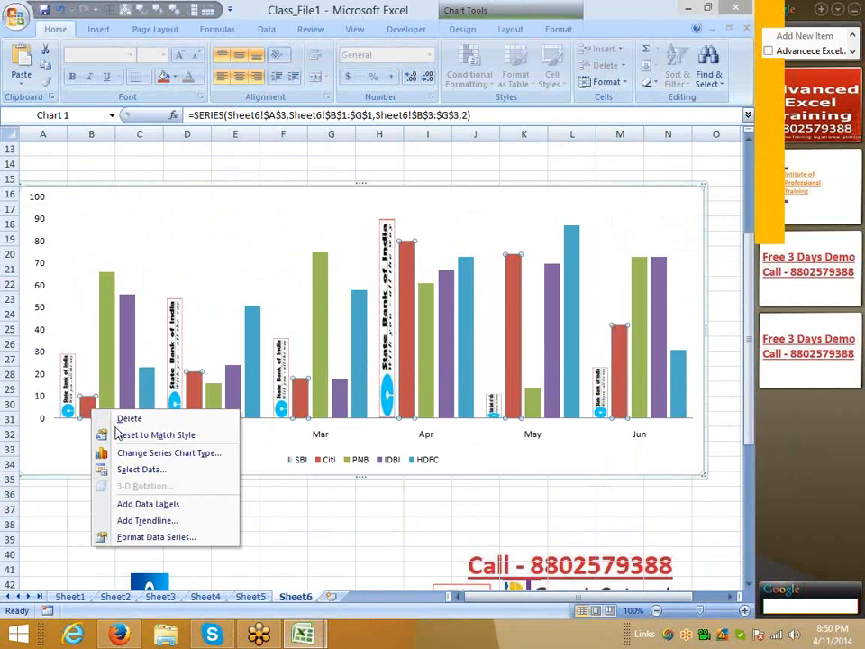
pyautogui.click(147, 538)
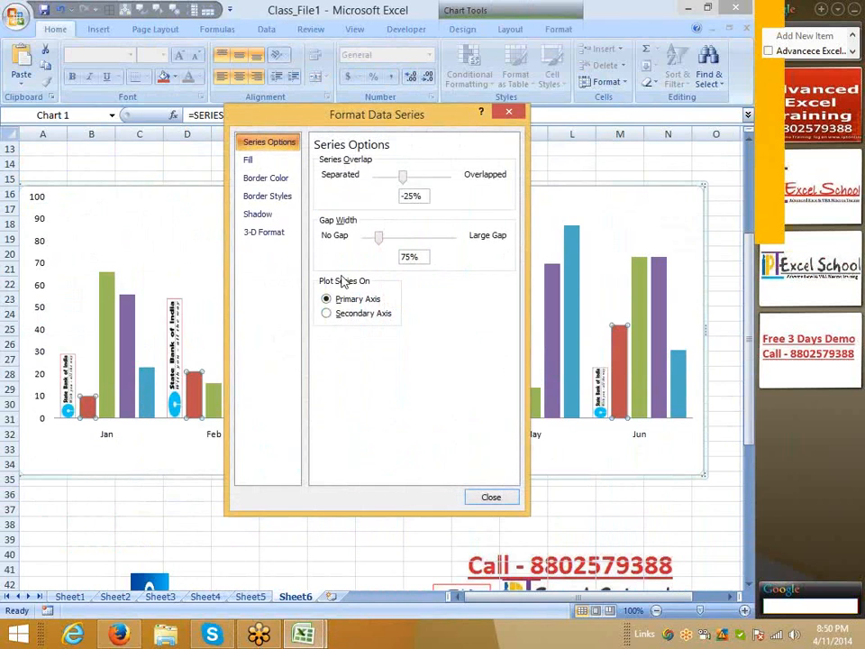
pyautogui.click(248, 159)
pyautogui.click(347, 206)
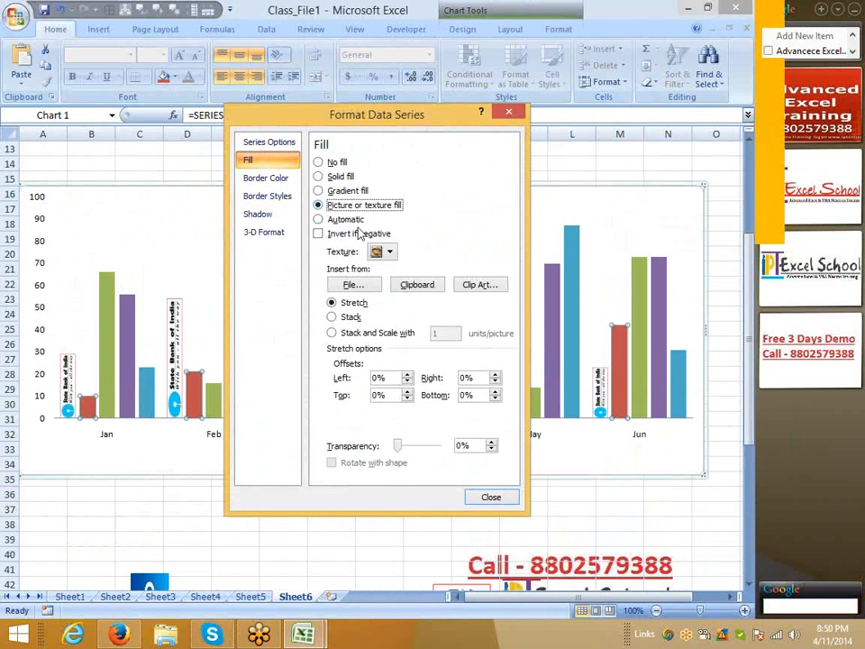
pyautogui.click(415, 284)
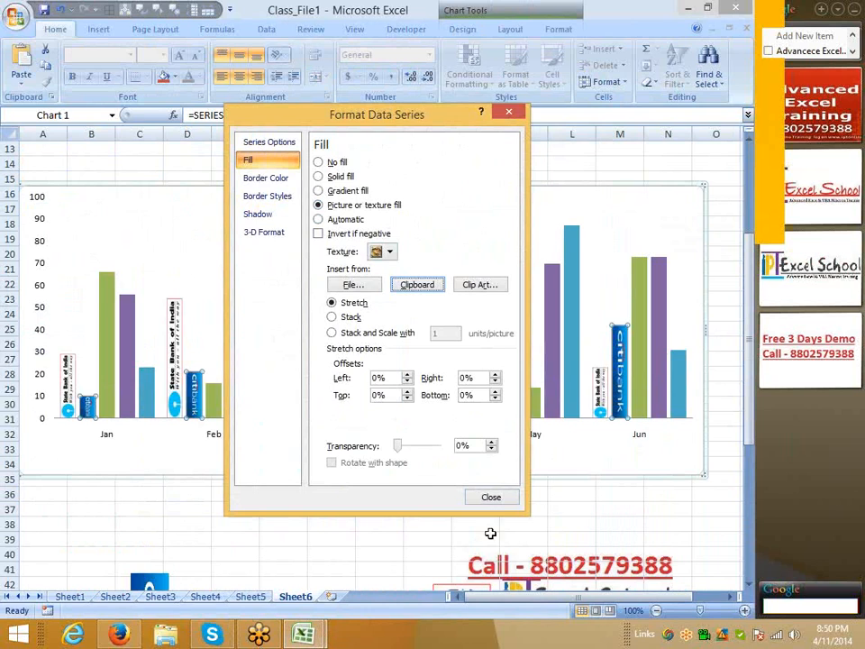
pyautogui.click(492, 498)
# - Review the chart's Citi columns and check the bank list in the Sheet6 table for the next bank name
pyautogui.click(298, 556)
pyautogui.scroll(-5, 299, 556)
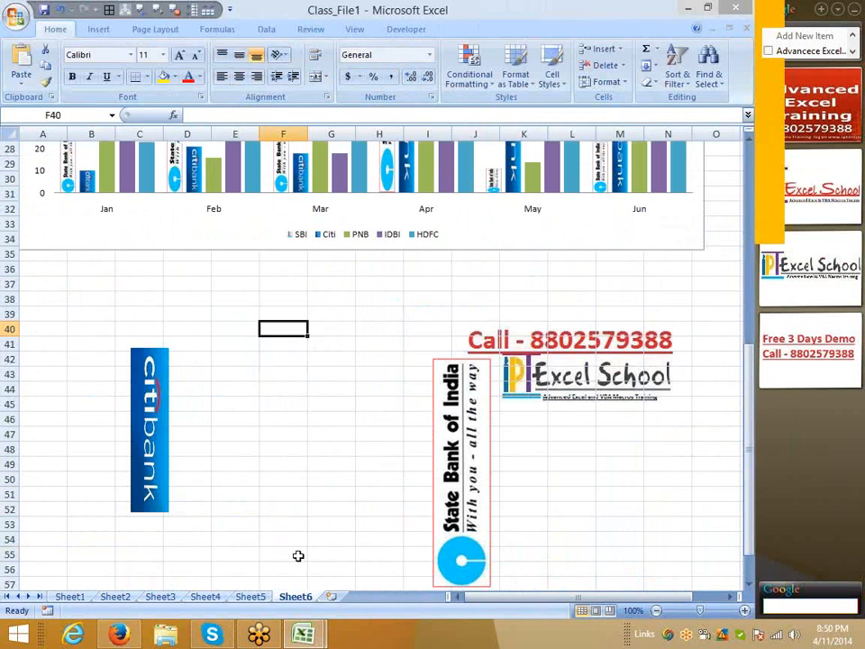
pyautogui.scroll(2, 298, 556)
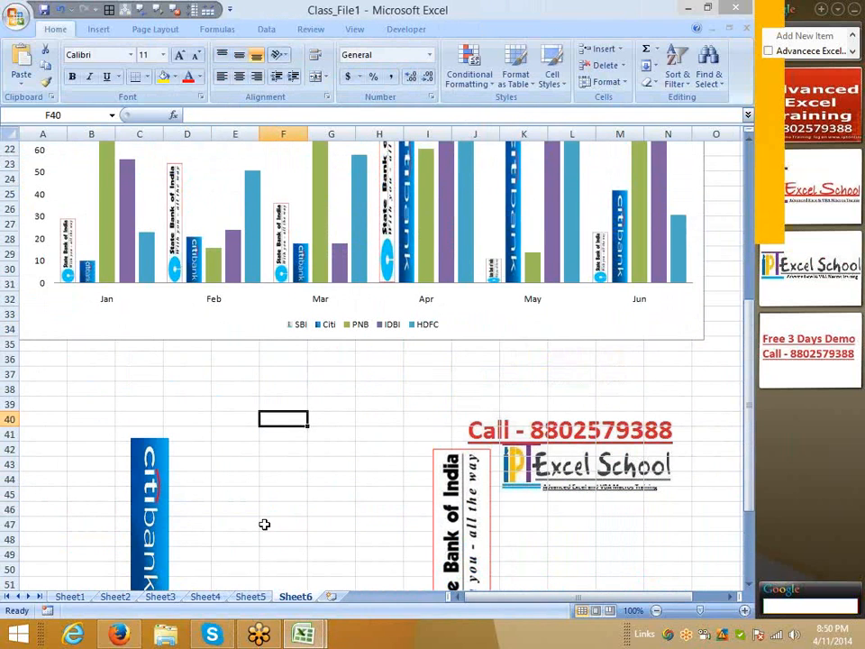
pyautogui.scroll(2, 264, 523)
pyautogui.scroll(-1, 239, 506)
pyautogui.click(237, 507)
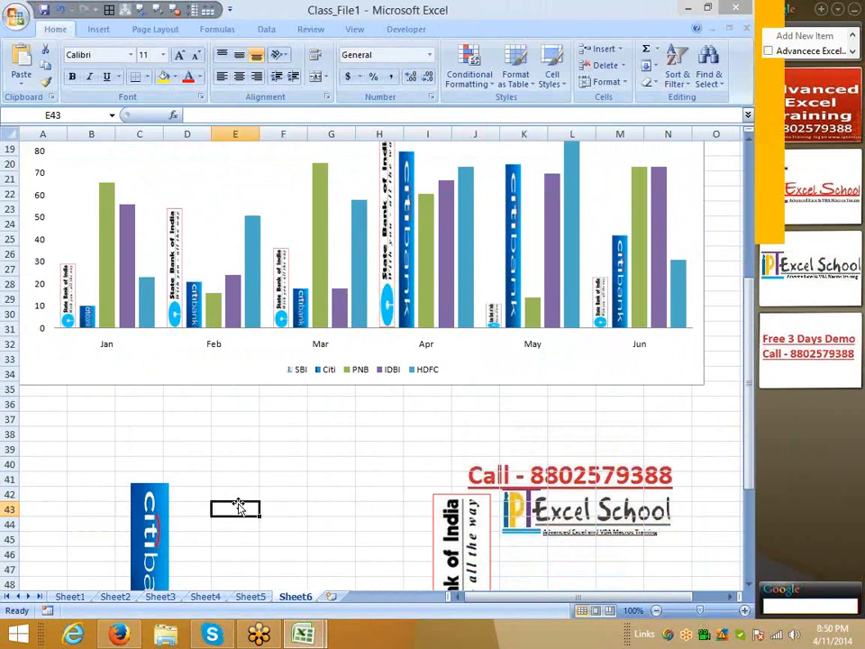
pyautogui.hotkey('alt', 'Tab')
pyautogui.press('Escape')
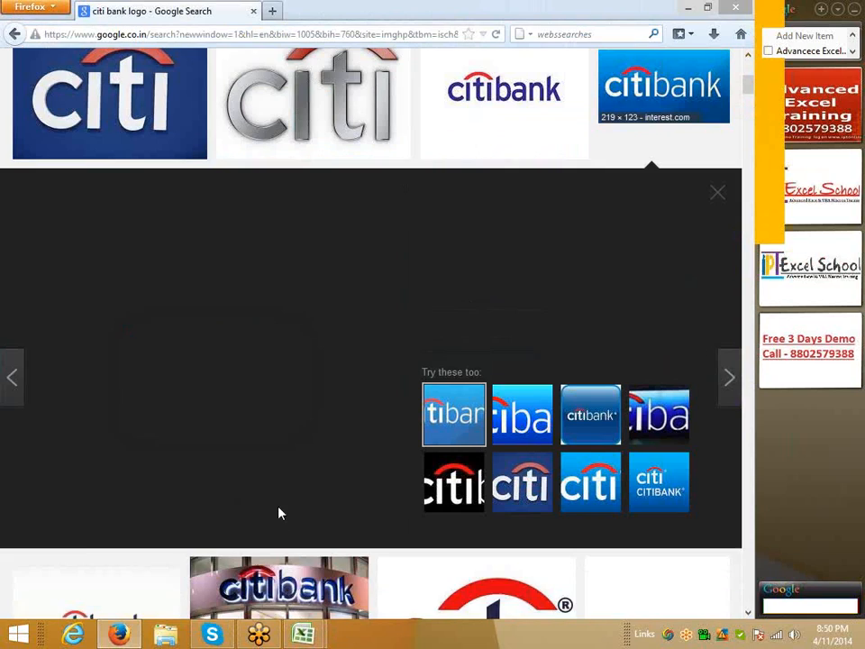
pyautogui.hotkey('alt', 'Tab')
pyautogui.scroll(1, 277, 493)
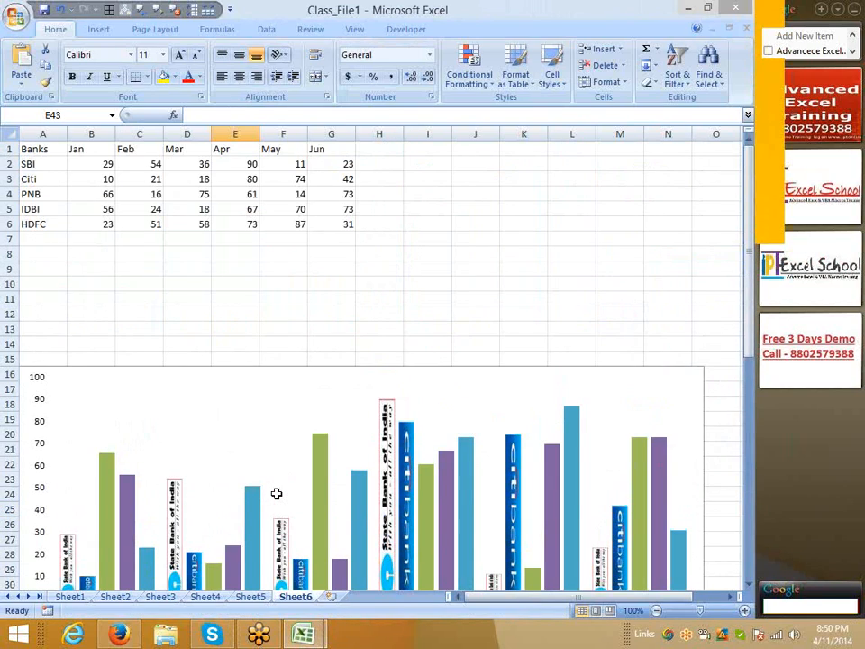
# - Switch to Firefox and run an image search for "PNBlogo"
pyautogui.hotkey('alt', 'Tab')
pyautogui.scroll(5, 270, 505)
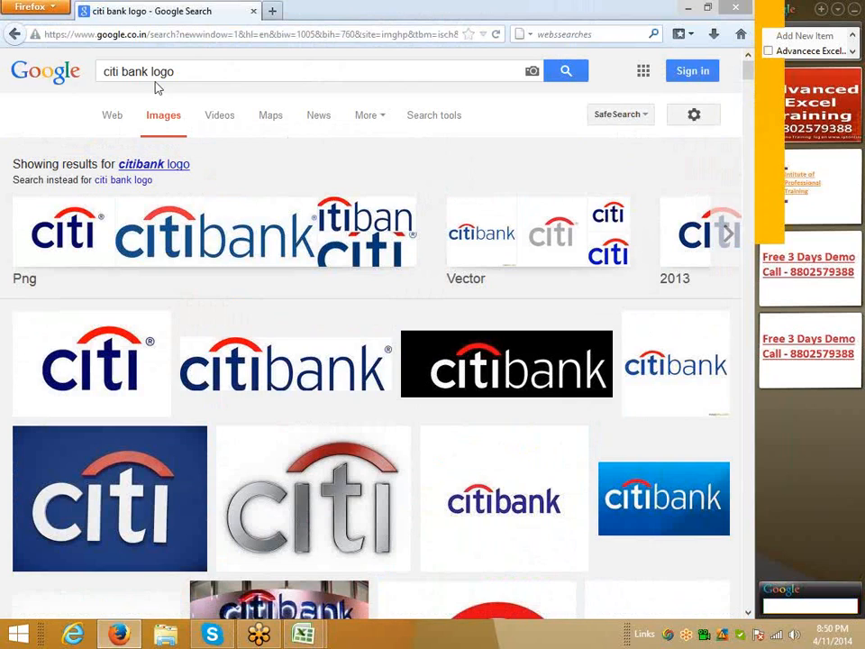
pyautogui.moveTo(150, 71); pyautogui.dragTo(108, 72)
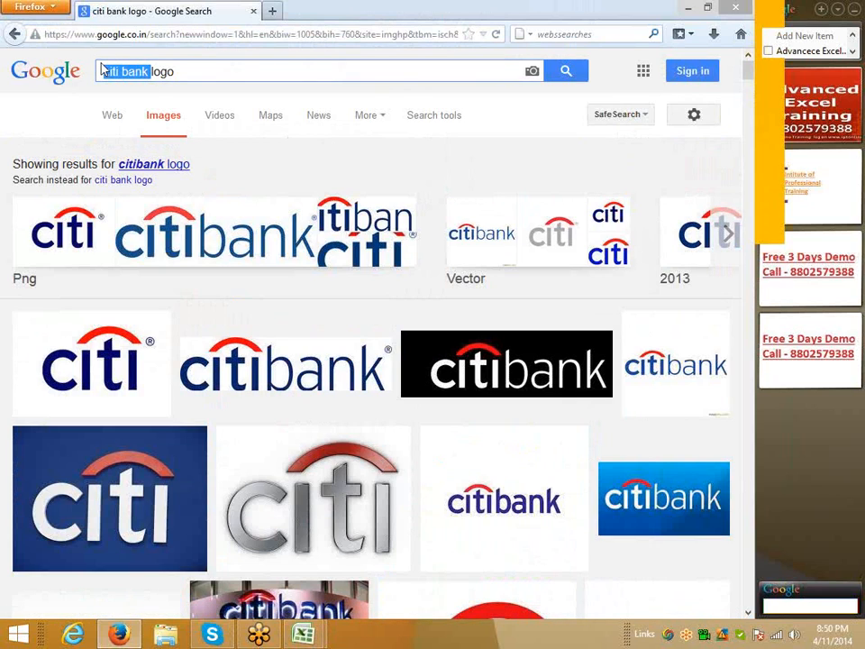
pyautogui.press('BackSpace')
pyautogui.write('PNB')
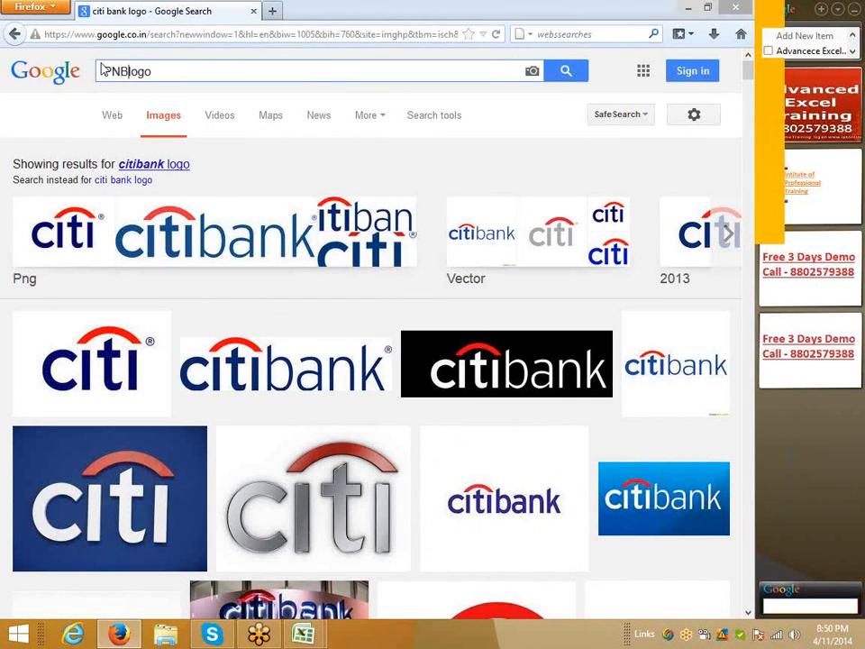
pyautogui.press('Return')
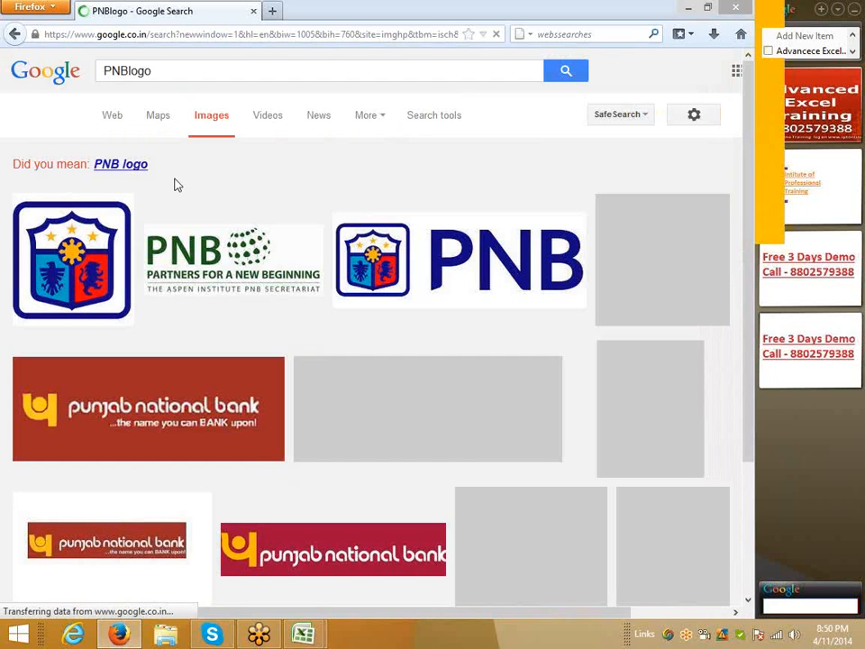
# - Open the pnb+logo.JPG result showing the Punjab National Bank banner on white, copy the image and switch to Excel
pyautogui.scroll(-3, 251, 441)
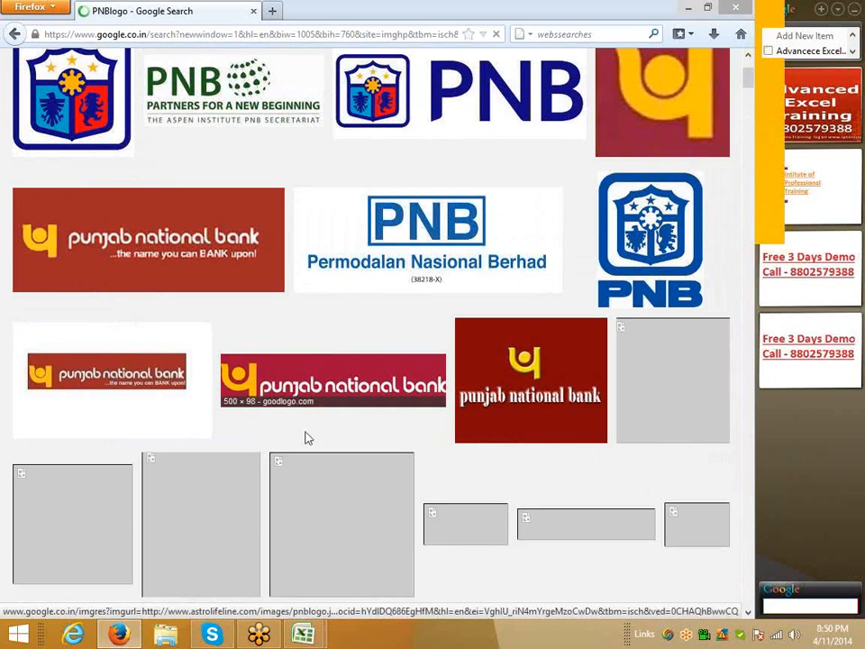
pyautogui.click(120, 383)
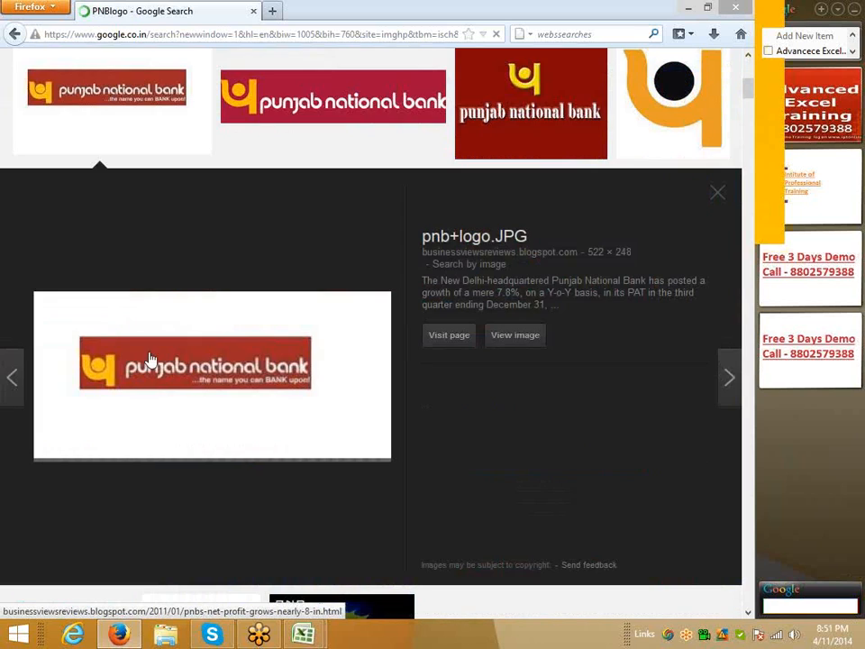
pyautogui.rightClick(164, 368)
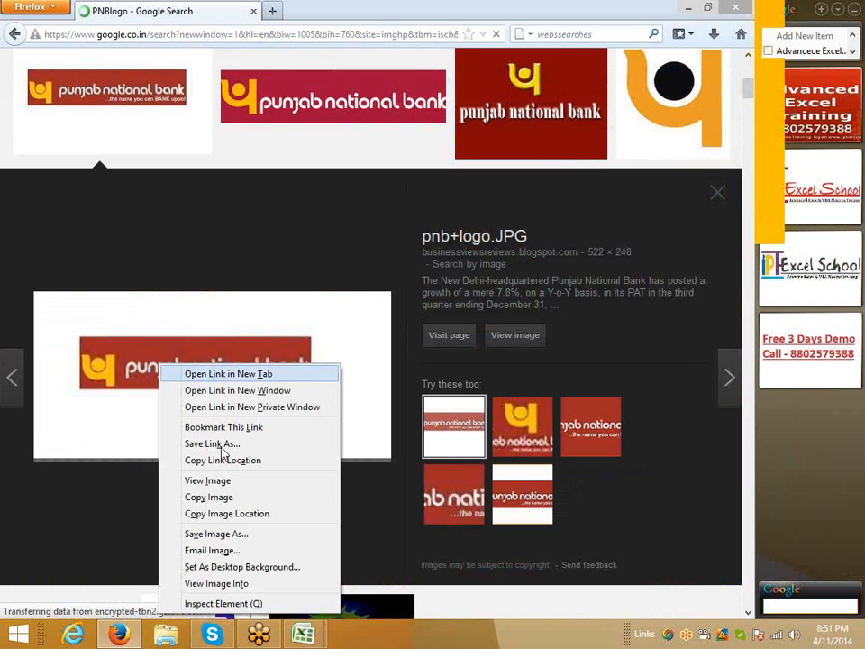
pyautogui.click(222, 497)
pyautogui.hotkey('alt', 'Tab')
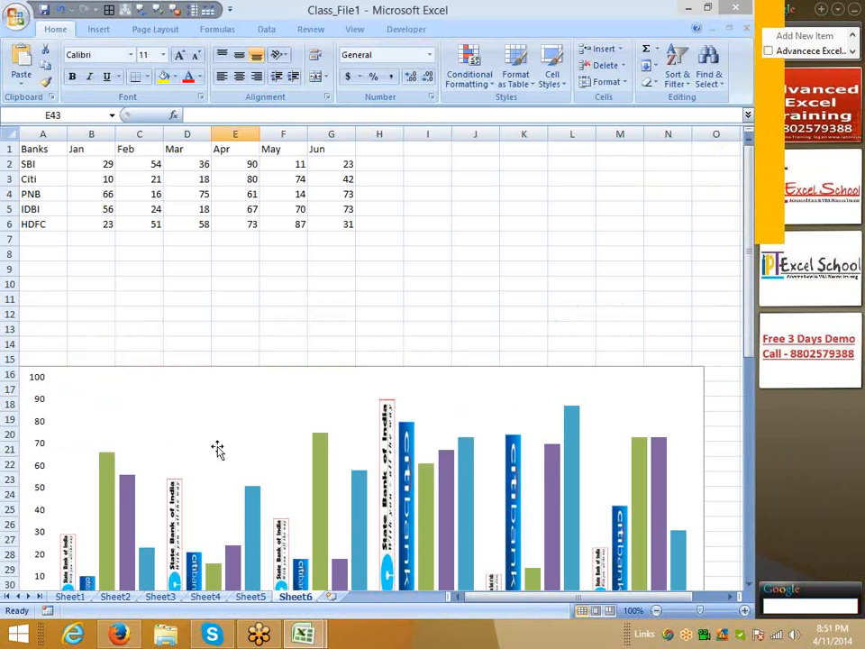
# - Move the Citibank picture over the State Bank picture around columns I–J and try to paste the copied logo at B48
pyautogui.click(187, 297)
pyautogui.scroll(-10, 265, 479)
pyautogui.moveTo(162, 415); pyautogui.dragTo(463, 430)
pyautogui.click(99, 403)
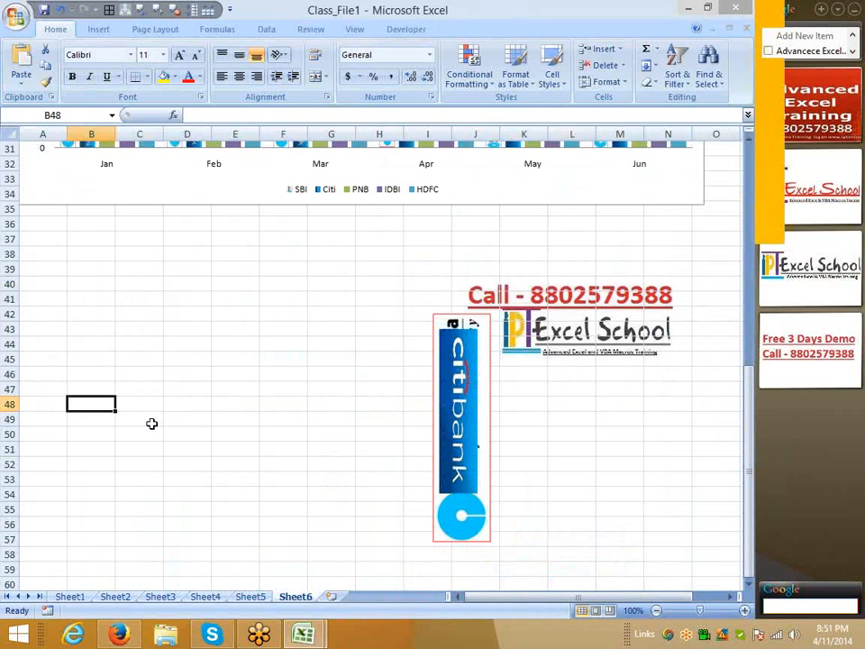
pyautogui.hotkey('ctrl', 'v')
pyautogui.press('Delete')
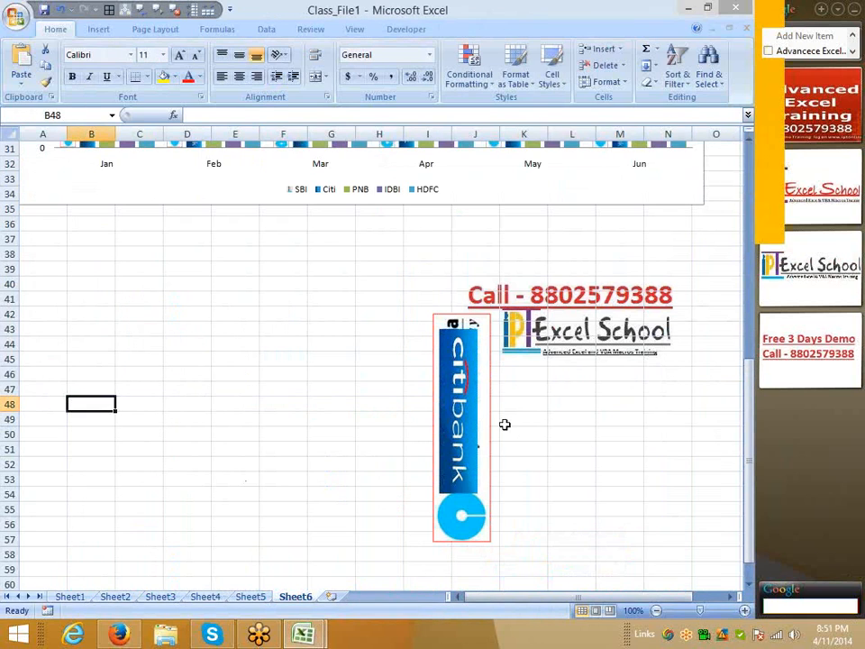
# - Delete the Citibank and State Bank of India pictures below the chart
pyautogui.click(464, 424)
pyautogui.press('Delete')
pyautogui.click(464, 423)
pyautogui.press('Delete')
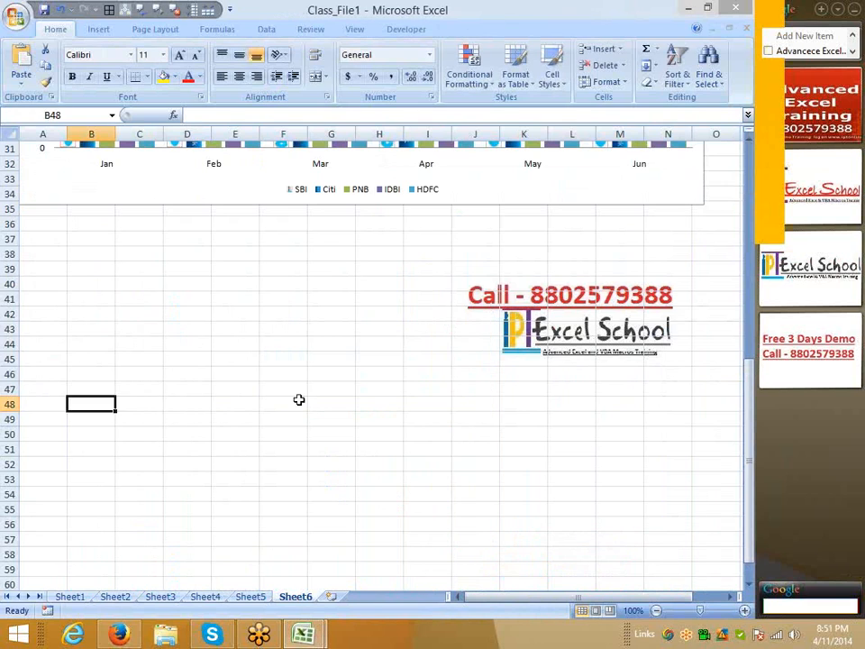
# - Copy the Punjab National Bank image from Firefox again, paste it at F48 in Excel and move it toward column A
pyautogui.click(299, 399)
pyautogui.hotkey('alt', 'Tab')
pyautogui.rightClick(275, 385)
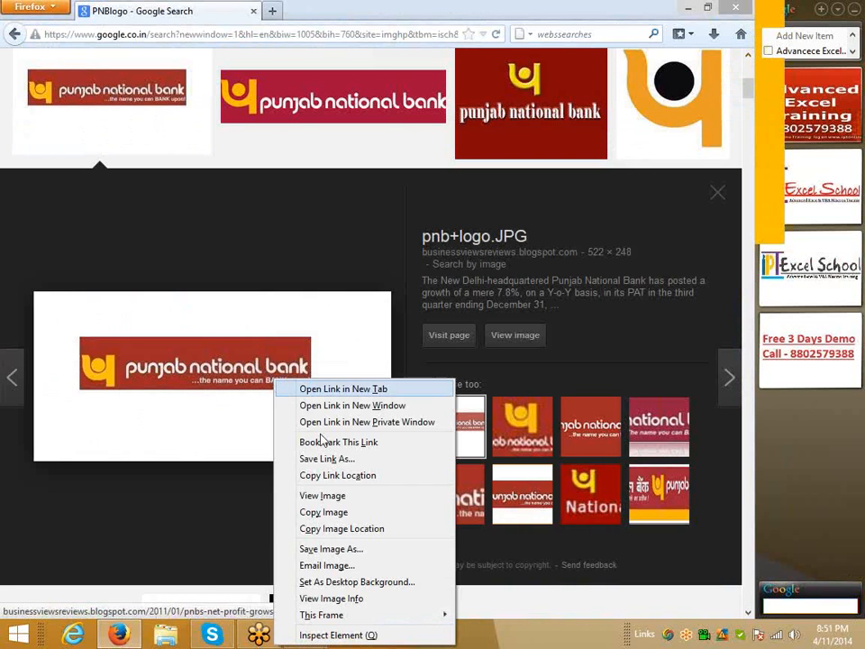
pyautogui.click(327, 514)
pyautogui.hotkey('alt', 'Tab')
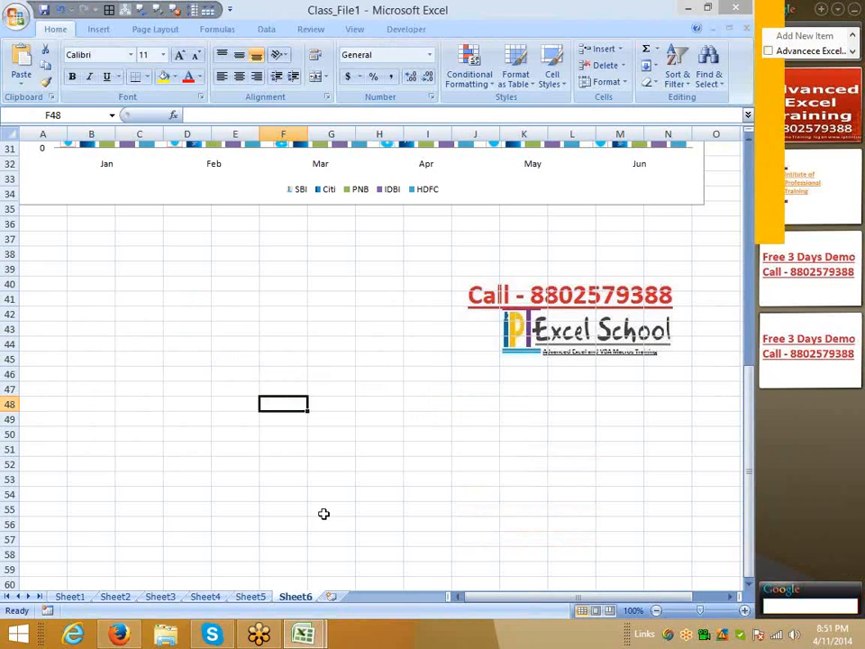
pyautogui.hotkey('ctrl', 'v')
pyautogui.moveTo(399, 495); pyautogui.dragTo(154, 382)
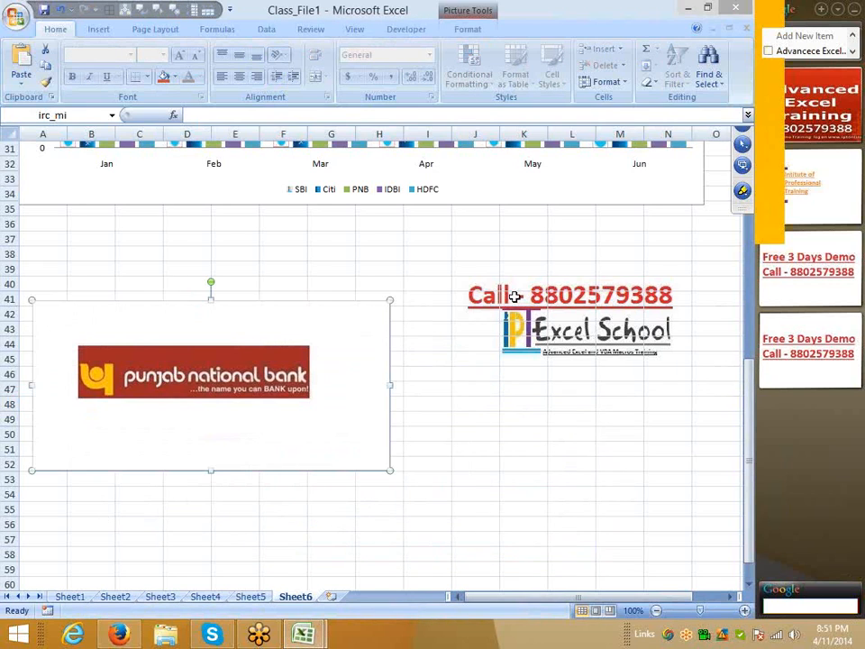
# - Crop the white margins off the Punjab National Bank picture, leaving the red banner at about 0.76" by 3.23"
pyautogui.click(468, 29)
pyautogui.click(655, 70)
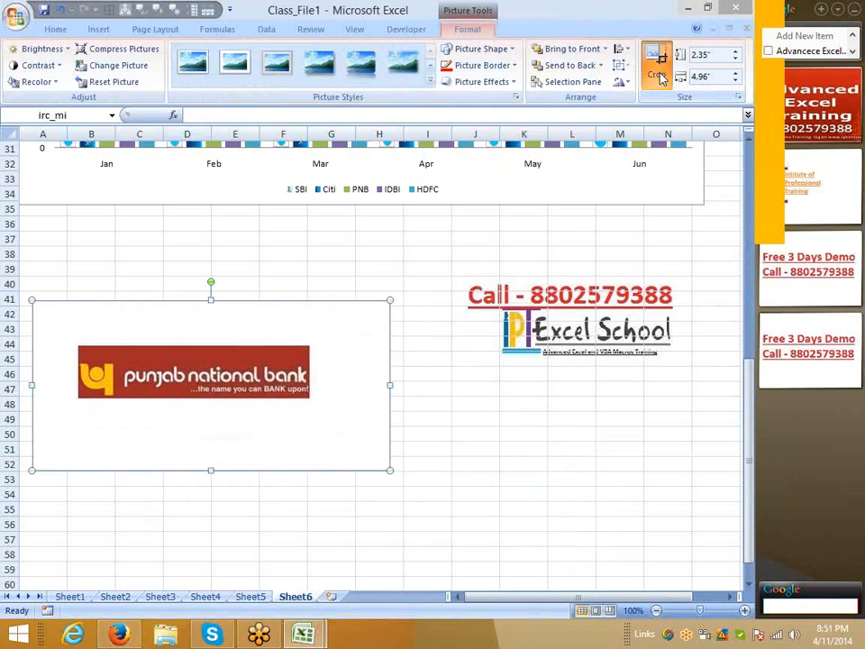
pyautogui.moveTo(387, 385); pyautogui.dragTo(313, 381)
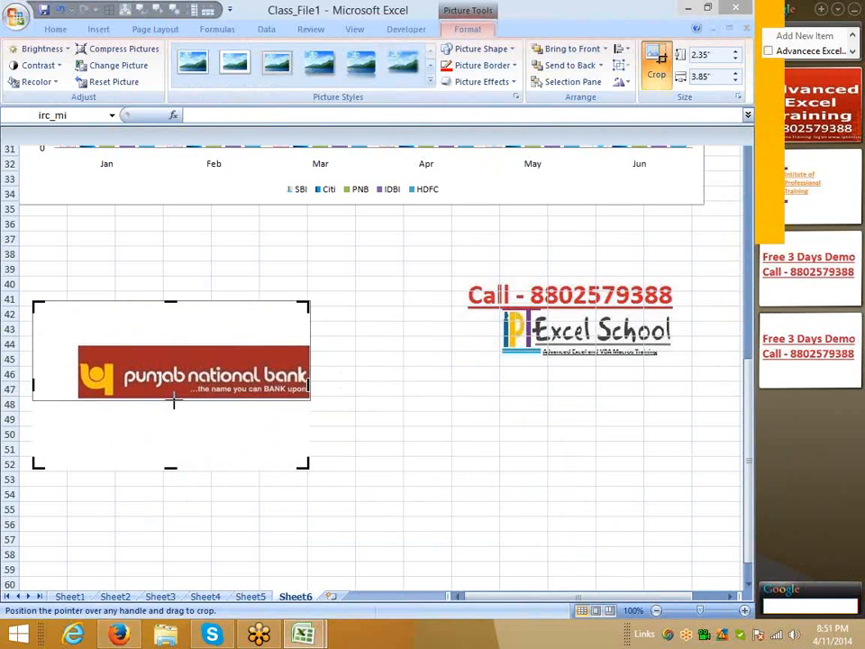
pyautogui.moveTo(174, 399); pyautogui.dragTo(174, 399)
pyautogui.moveTo(172, 301); pyautogui.dragTo(171, 375)
pyautogui.moveTo(41, 401); pyautogui.dragTo(82, 402)
pyautogui.press('Escape')
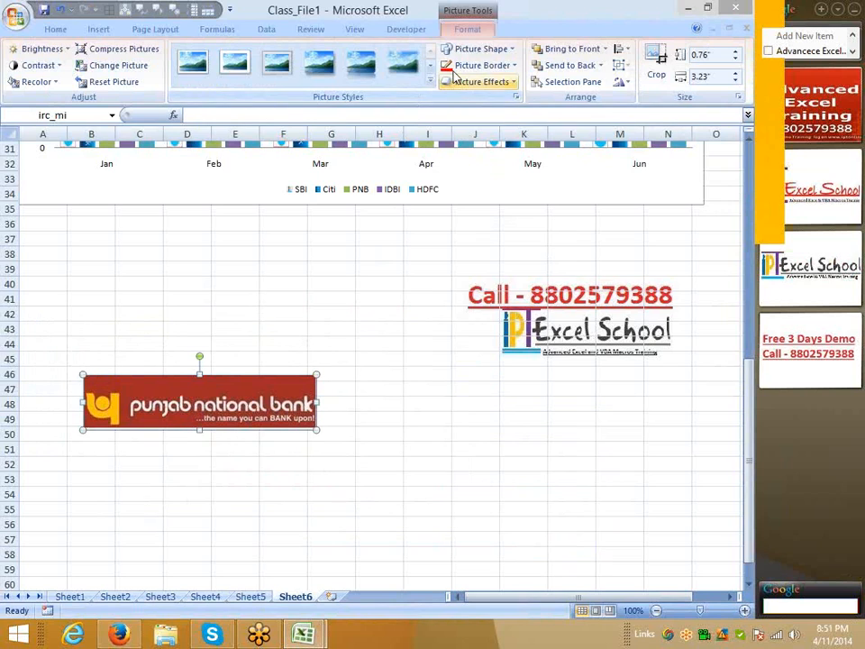
# - Give the Punjab National Bank picture a red border, rotate it left 90° and copy it
pyautogui.click(480, 65)
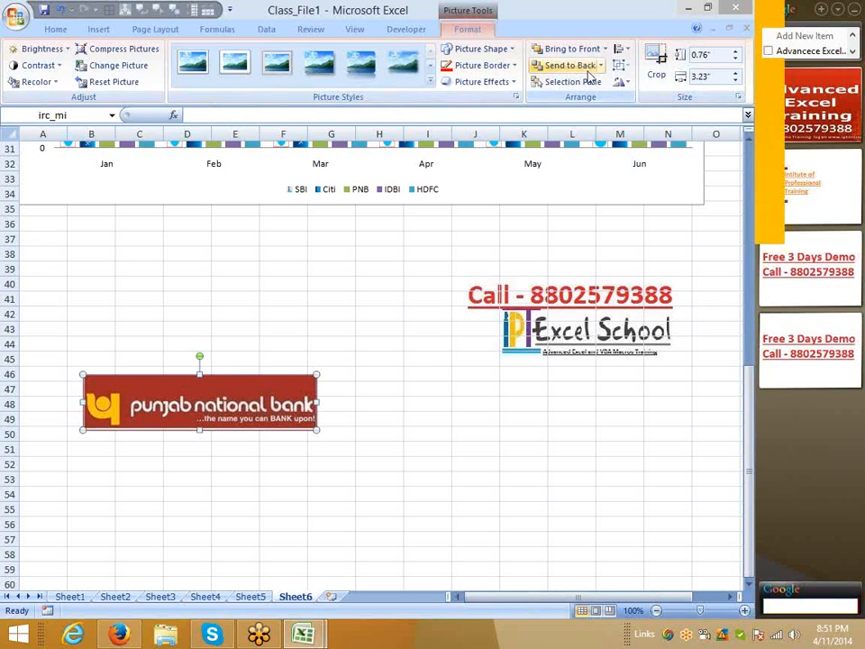
pyautogui.click(622, 82)
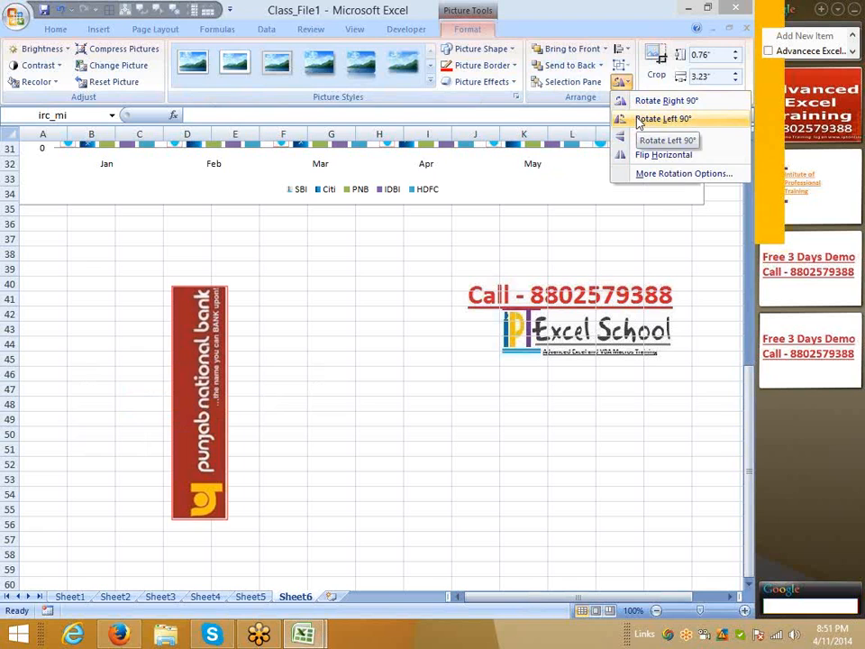
pyautogui.click(641, 120)
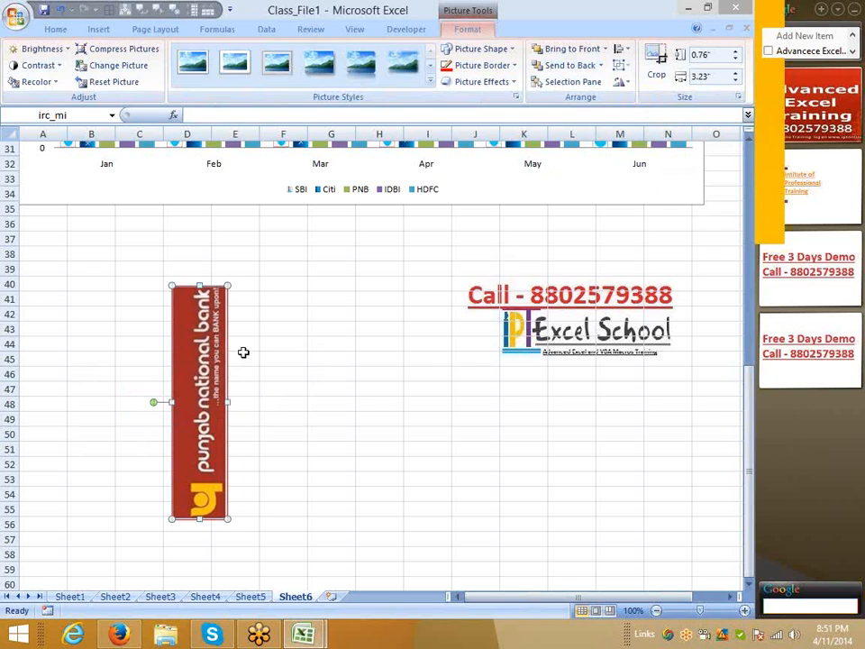
# - Fill the chart's PNB series with the rotated Punjab National Bank picture from the clipboard, using the Stretch option
pyautogui.scroll(6, 243, 353)
pyautogui.click(107, 355)
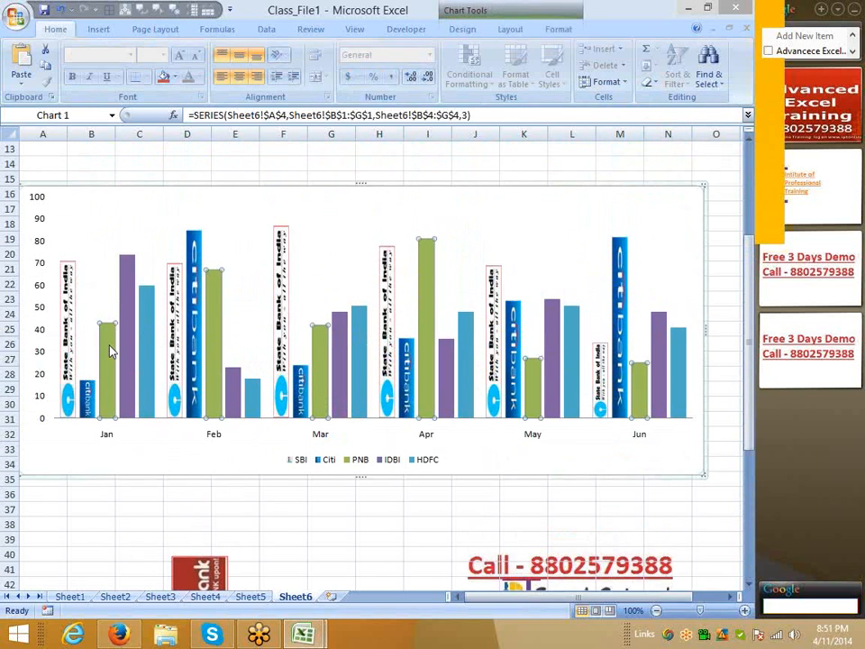
pyautogui.rightClick(109, 349)
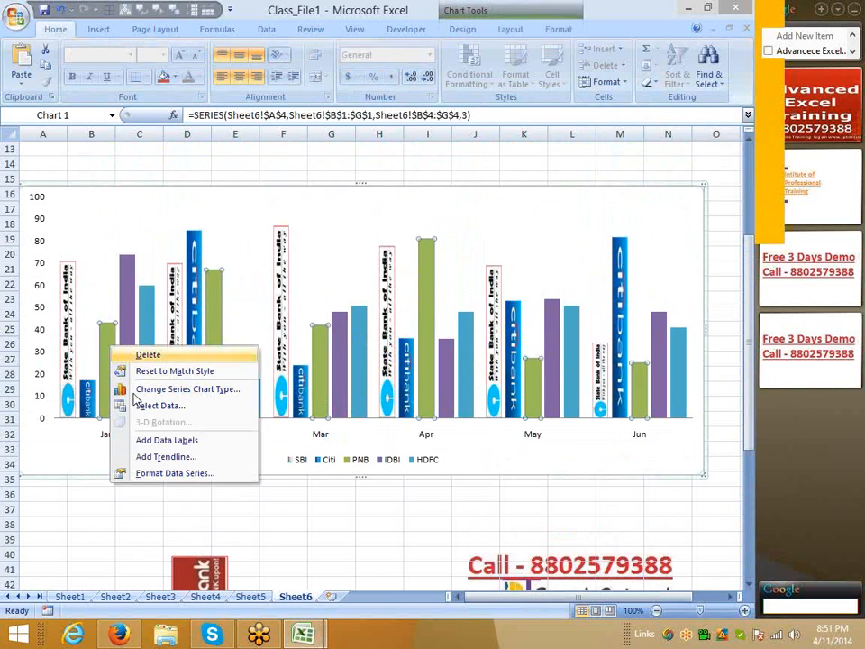
pyautogui.click(193, 480)
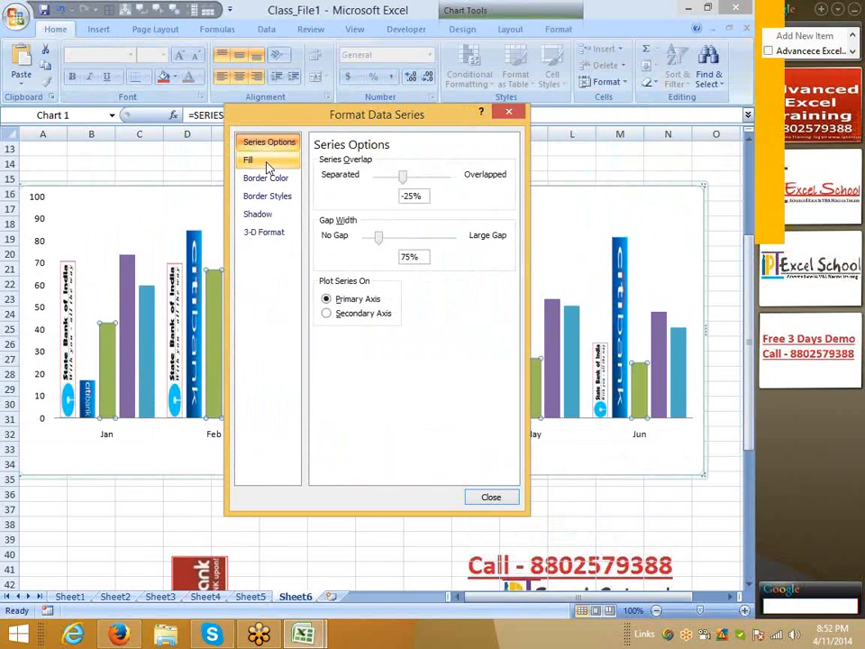
pyautogui.click(267, 160)
pyautogui.click(334, 207)
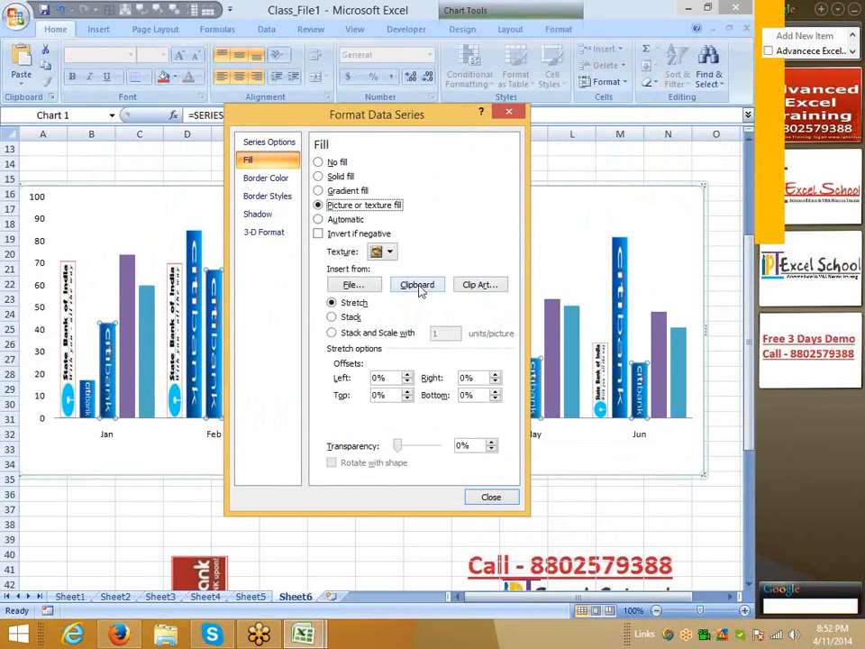
pyautogui.click(491, 498)
pyautogui.click(335, 507)
# - Delete the leftover Punjab National Bank picture below the chart
pyautogui.scroll(4, 265, 333)
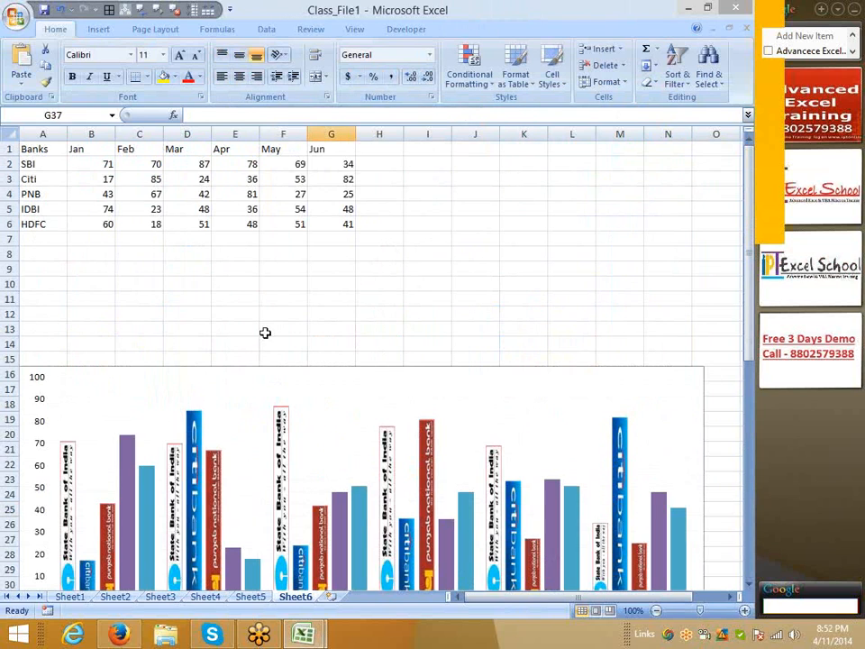
pyautogui.scroll(-12, 117, 315)
pyautogui.click(193, 334)
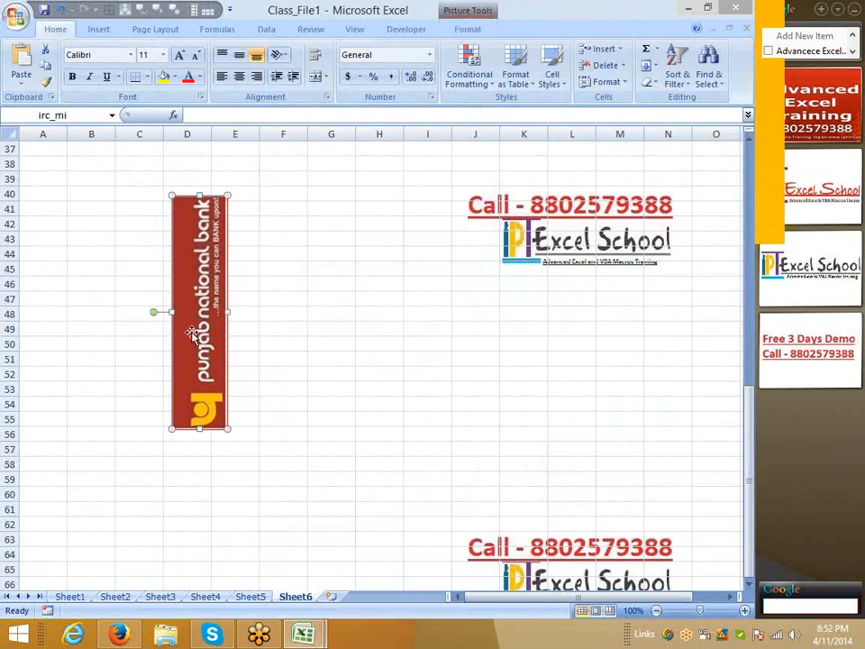
pyautogui.press('Delete')
# - Move the chart up so that it starts at row 8, just under the bank table
pyautogui.scroll(6, 192, 335)
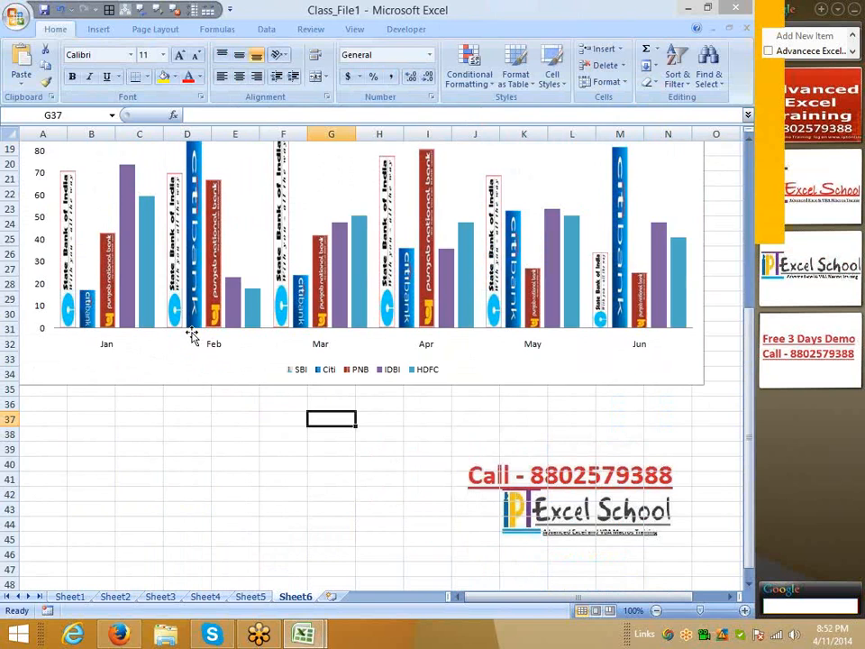
pyautogui.scroll(6, 192, 334)
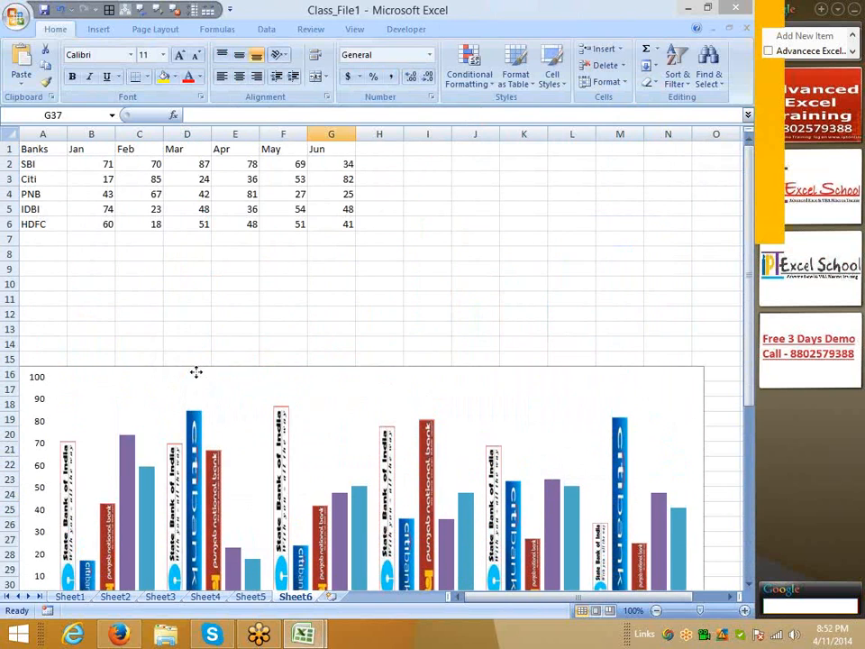
pyautogui.moveTo(195, 371); pyautogui.dragTo(181, 260)
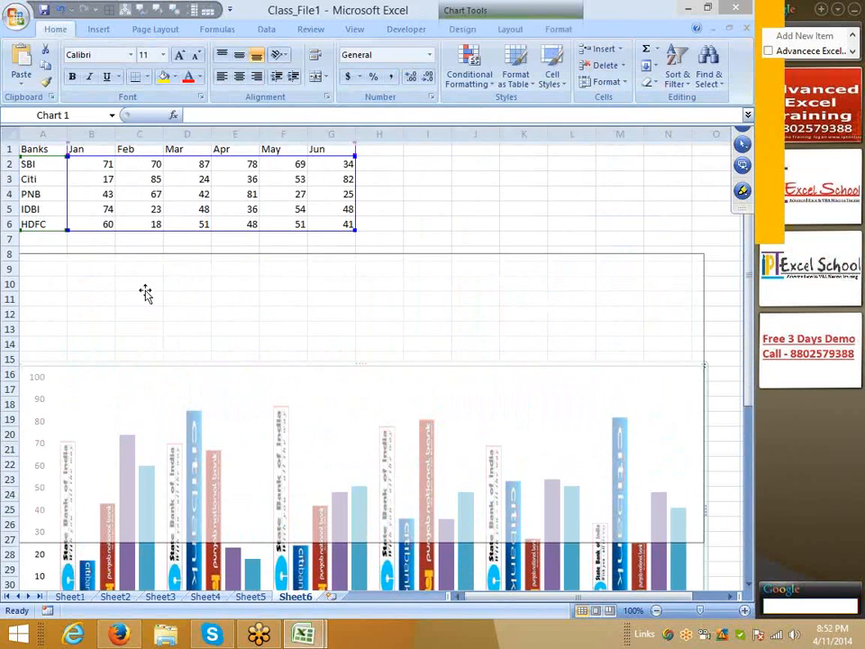
# - Insert a WordArt object in the black style with white outline and place it below the chart, starting near column C
pyautogui.click(97, 30)
pyautogui.click(598, 80)
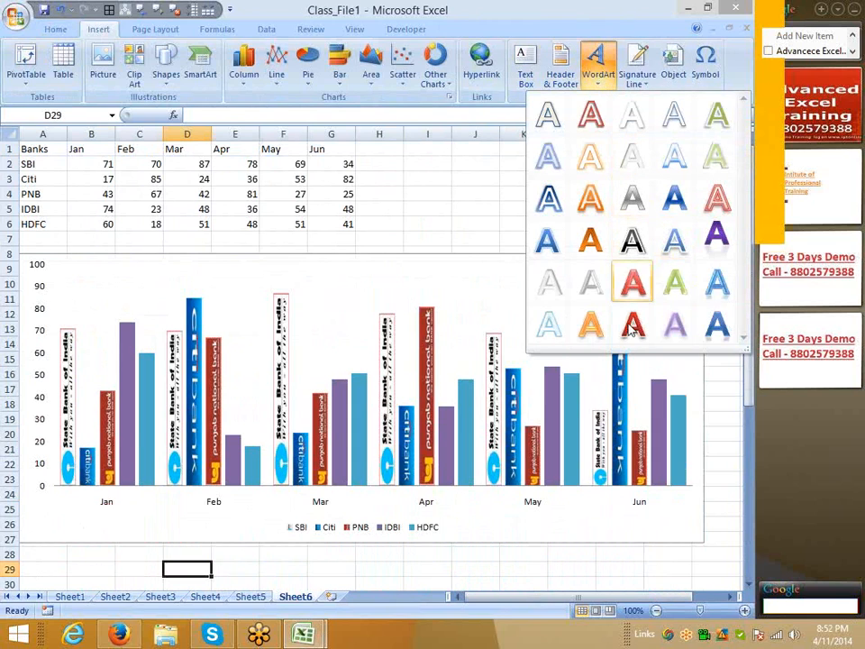
pyautogui.click(633, 242)
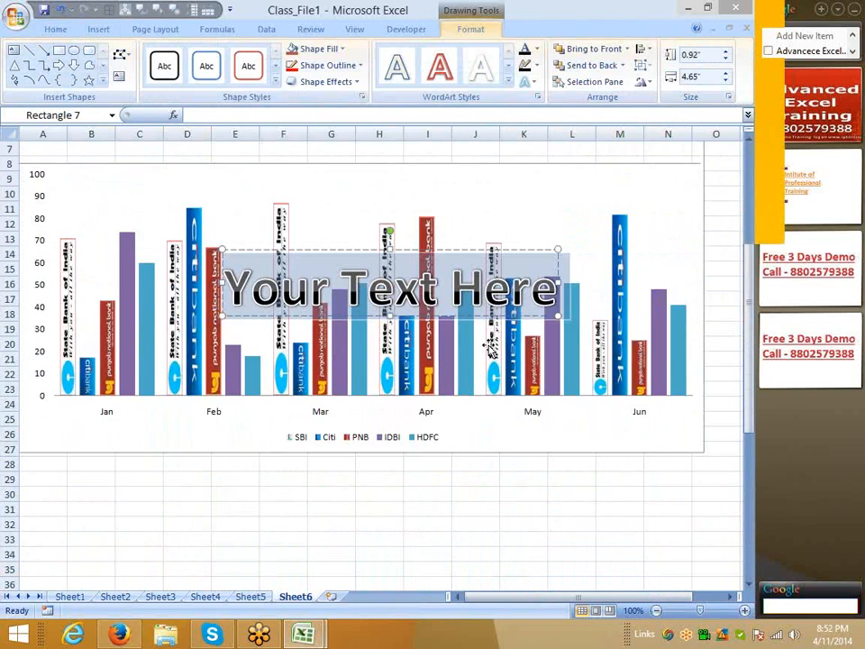
pyautogui.moveTo(322, 232); pyautogui.dragTo(231, 448)
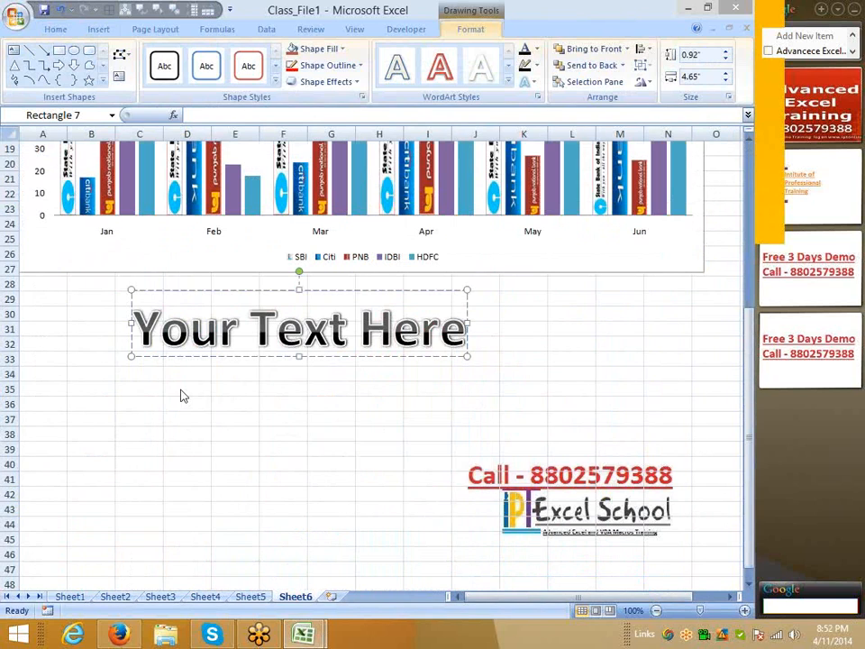
# - Replace the WordArt placeholder text with "IDBI Bank"
pyautogui.moveTo(133, 329); pyautogui.dragTo(420, 333)
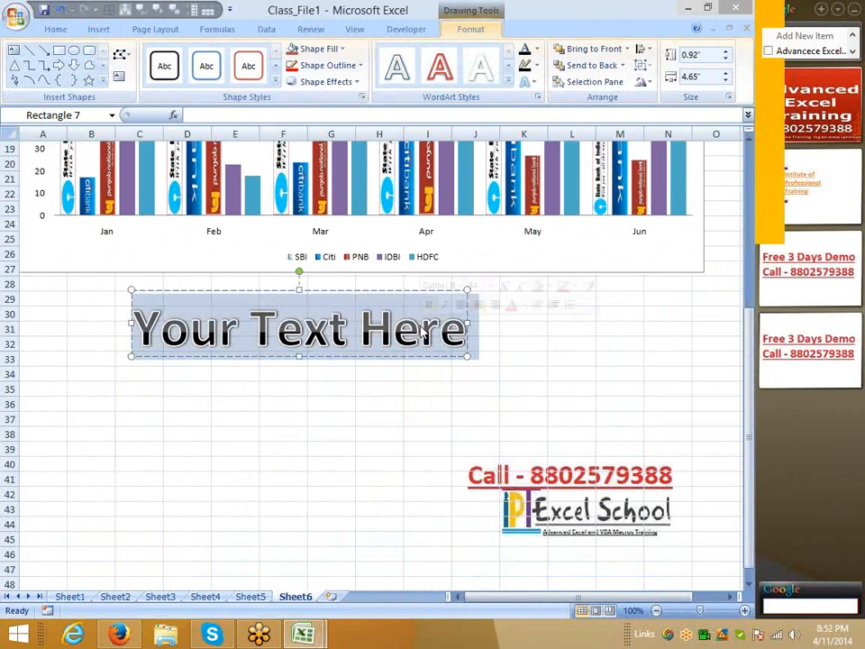
pyautogui.write('IDB')
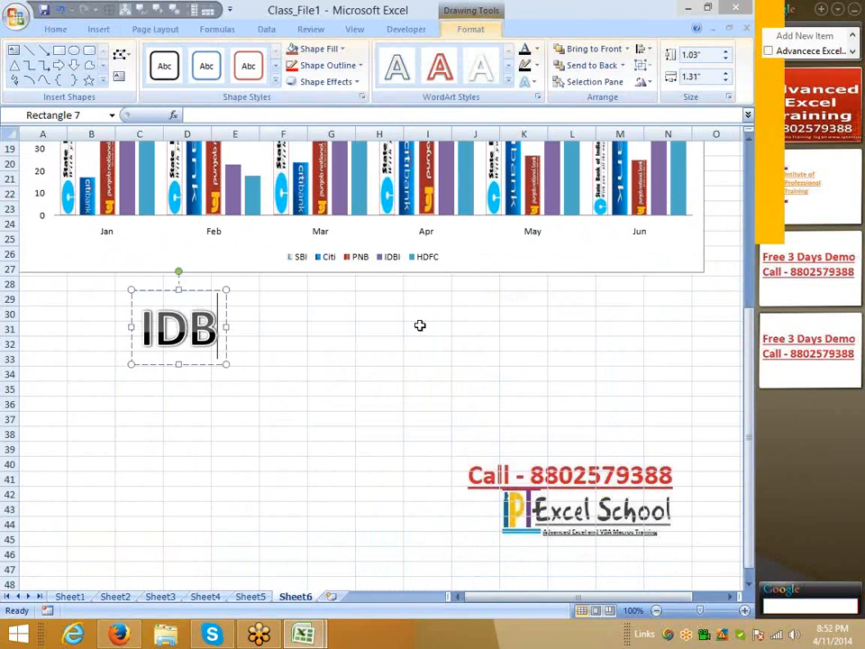
pyautogui.write('I Ba')
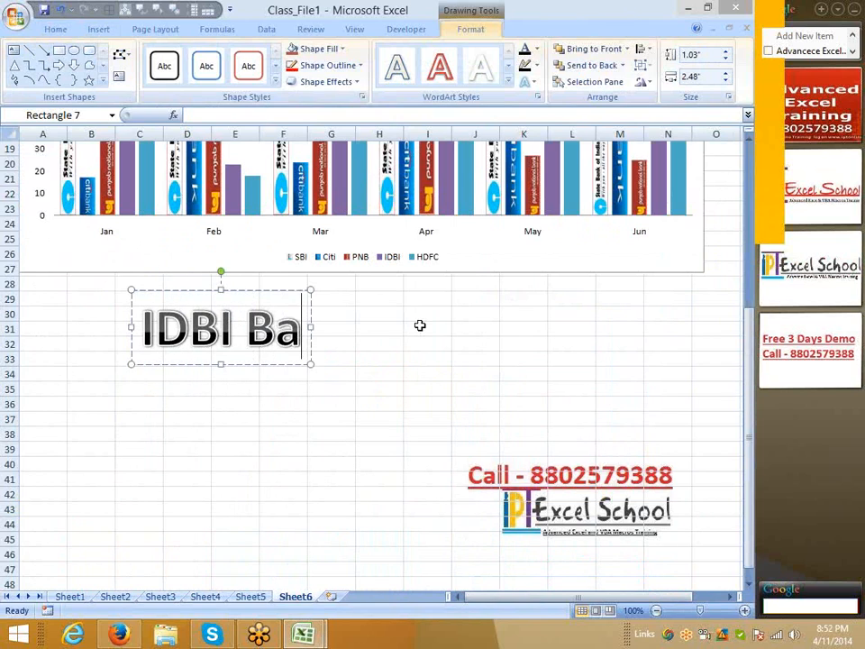
pyautogui.write('nks')
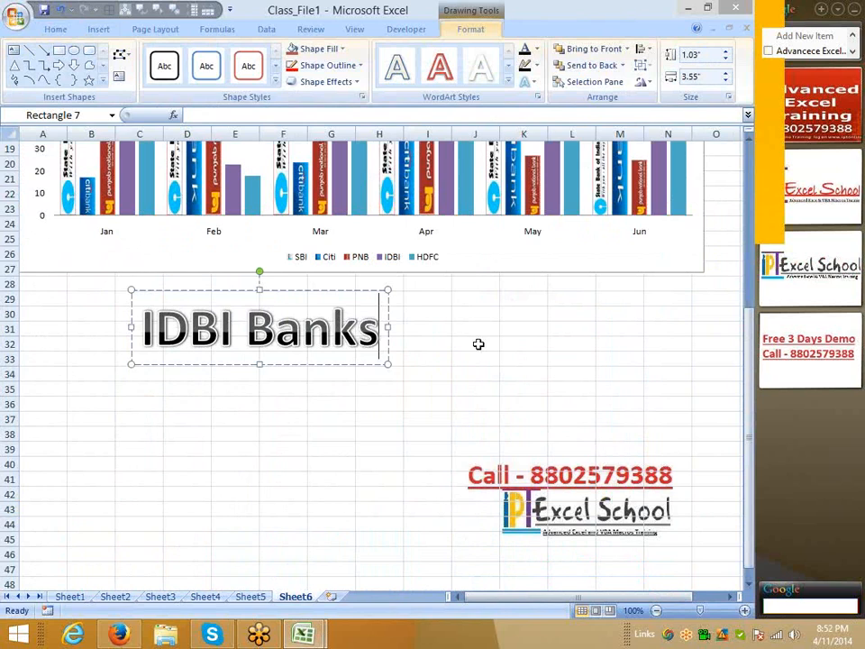
pyautogui.press('BackSpace')
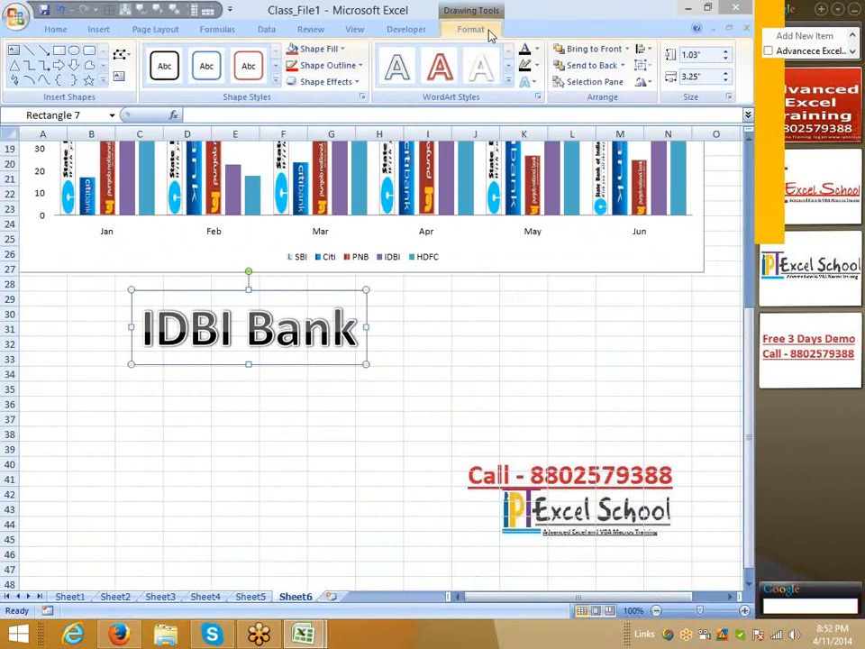
# - Apply the purple intense-effect shape style to the IDBI Bank WordArt
pyautogui.click(276, 81)
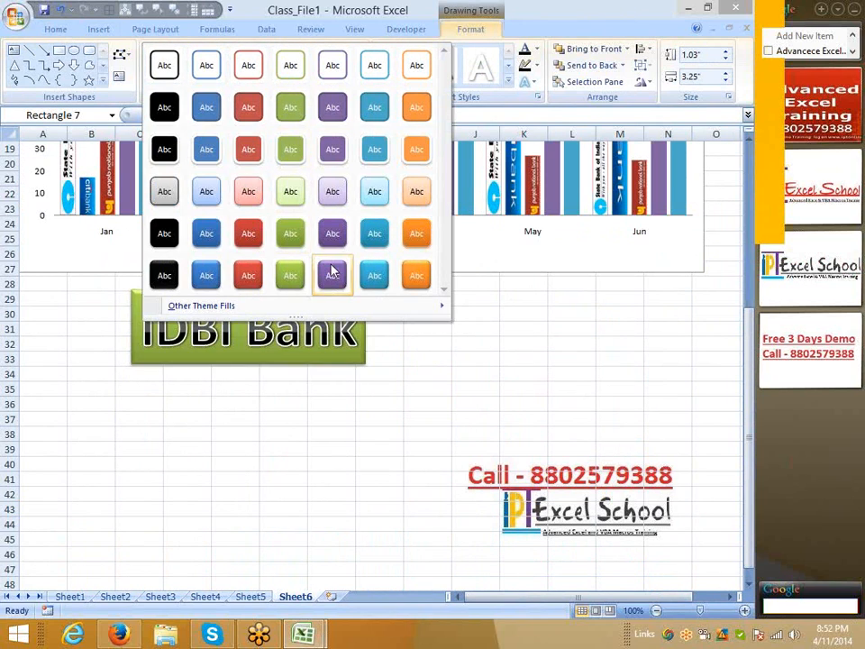
pyautogui.click(331, 272)
pyautogui.click(355, 82)
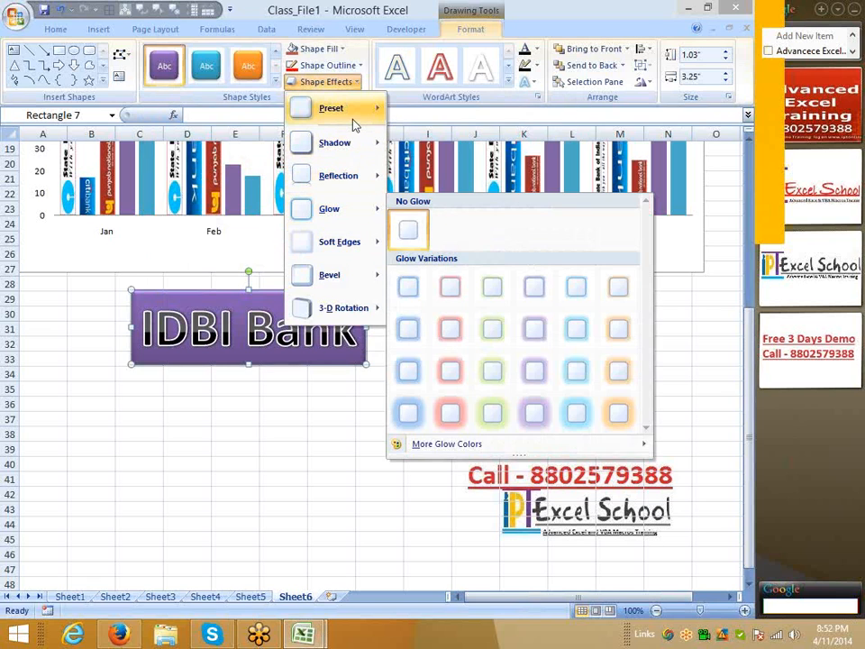
pyautogui.click(448, 187)
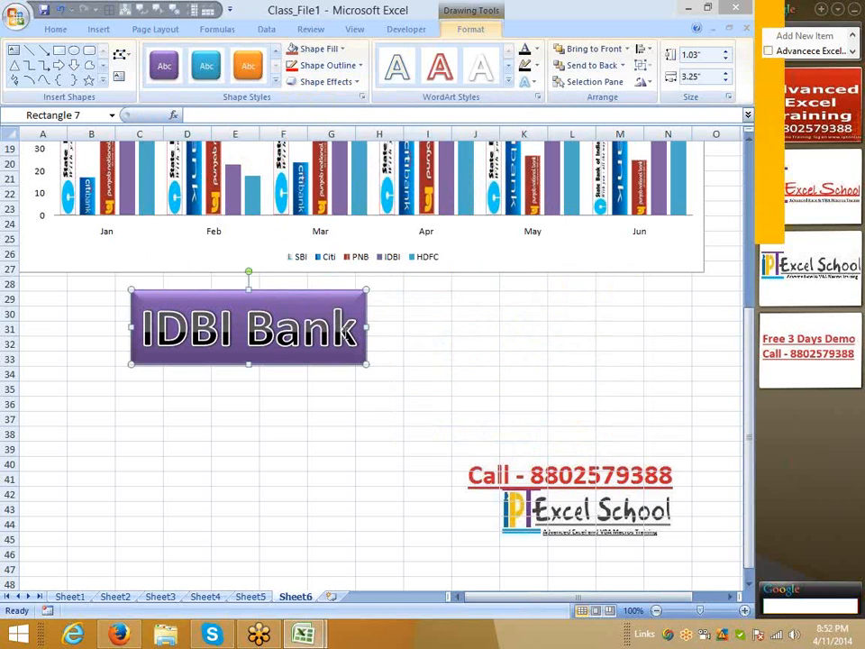
# - Deselect the WordArt by selecting cell C39 and open the As Picture paste options
pyautogui.click(117, 450)
pyautogui.click(24, 90)
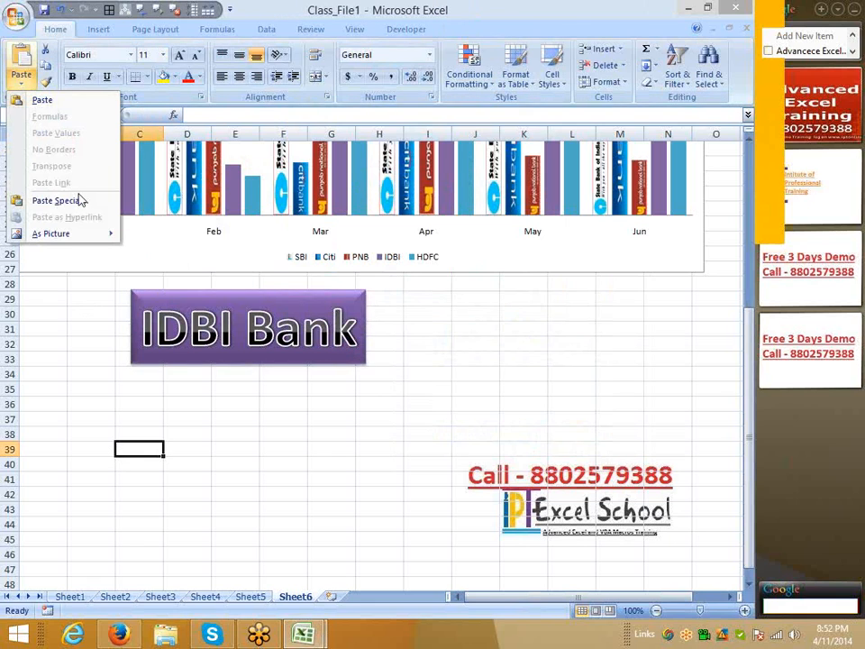
pyautogui.moveTo(89, 233)
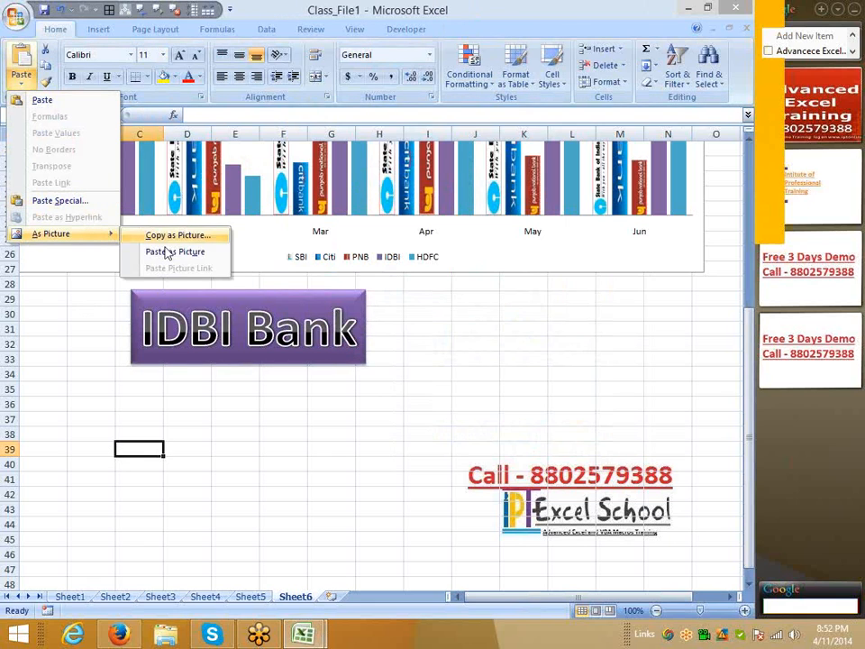
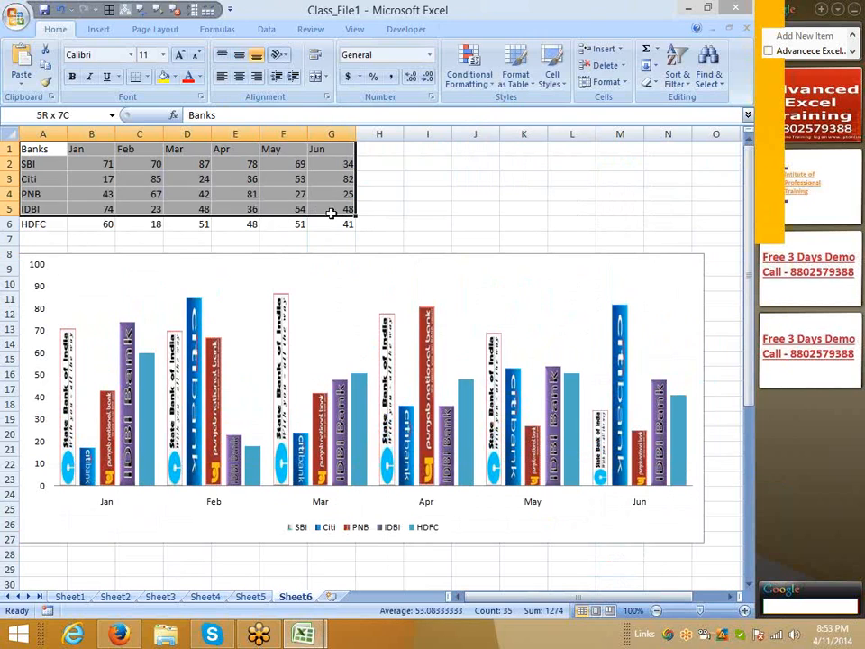
# - Copy the bank table A1:G6 from Sheet6 and paste it at cell A1 of Sheet4
pyautogui.hotkey('ctrl', 'c')
pyautogui.click(205, 596)
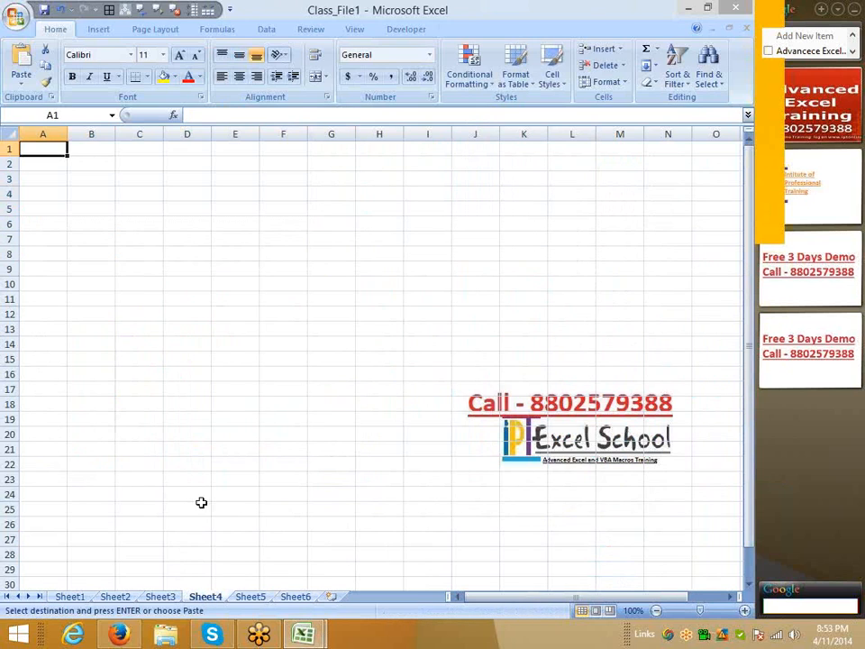
pyautogui.hotkey('ctrl', 'v')
pyautogui.click(190, 316)
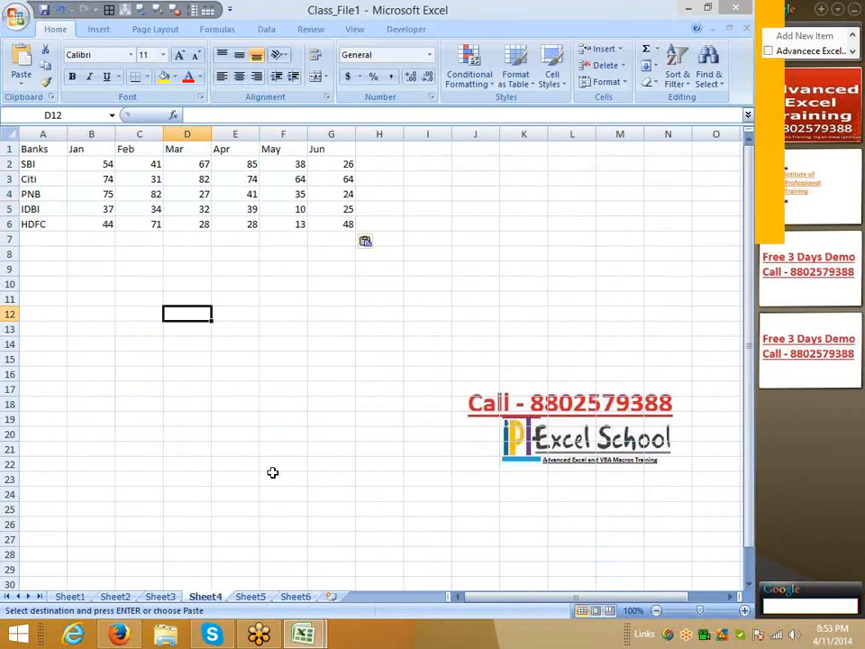
pyautogui.click(250, 596)
pyautogui.click(205, 596)
# - Insert a 2-D clustered column chart from the bank table A1:G6 on Sheet4
pyautogui.moveTo(41, 149); pyautogui.dragTo(331, 224)
pyautogui.click(98, 29)
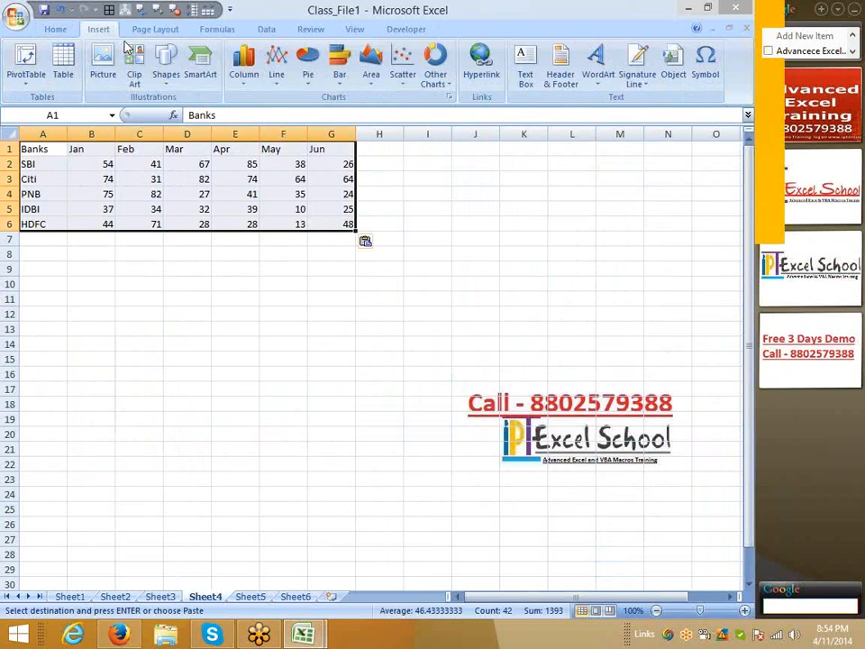
pyautogui.click(243, 71)
pyautogui.click(249, 125)
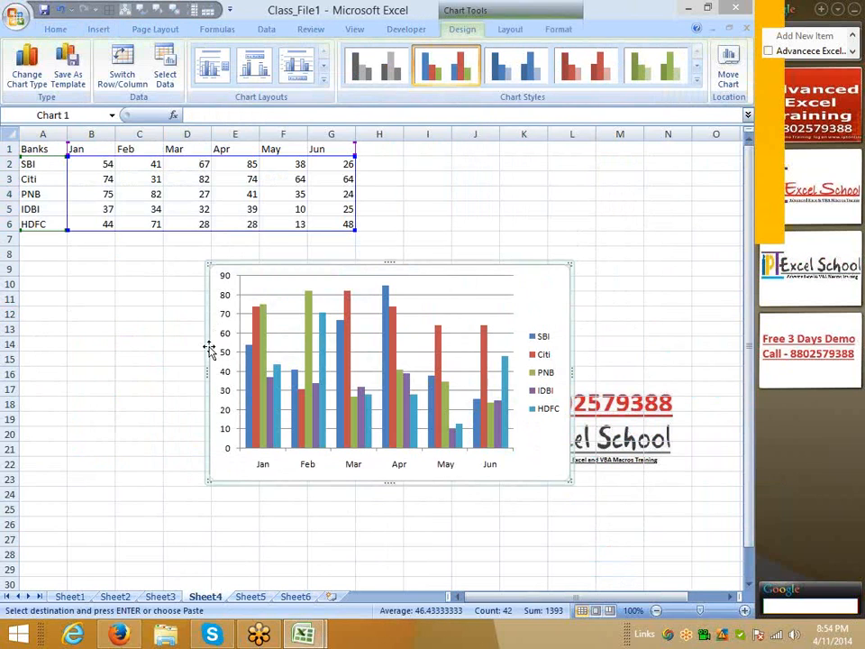
# - Move the Sheet4 chart under the table and widen it to span from column A to about column L
pyautogui.moveTo(208, 350); pyautogui.dragTo(43, 357)
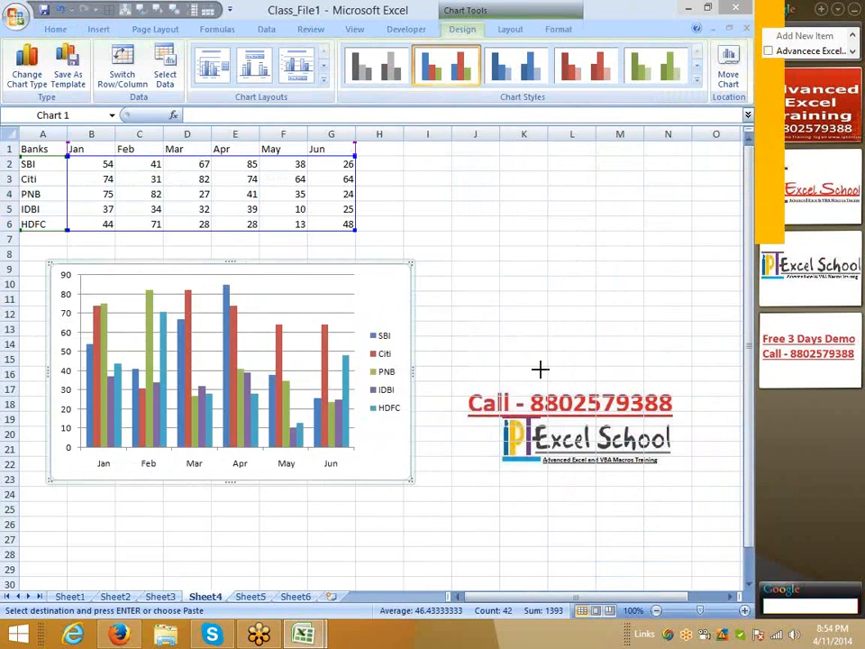
pyautogui.moveTo(577, 371); pyautogui.dragTo(578, 371)
pyautogui.moveTo(50, 373); pyautogui.dragTo(18, 373)
pyautogui.click(283, 553)
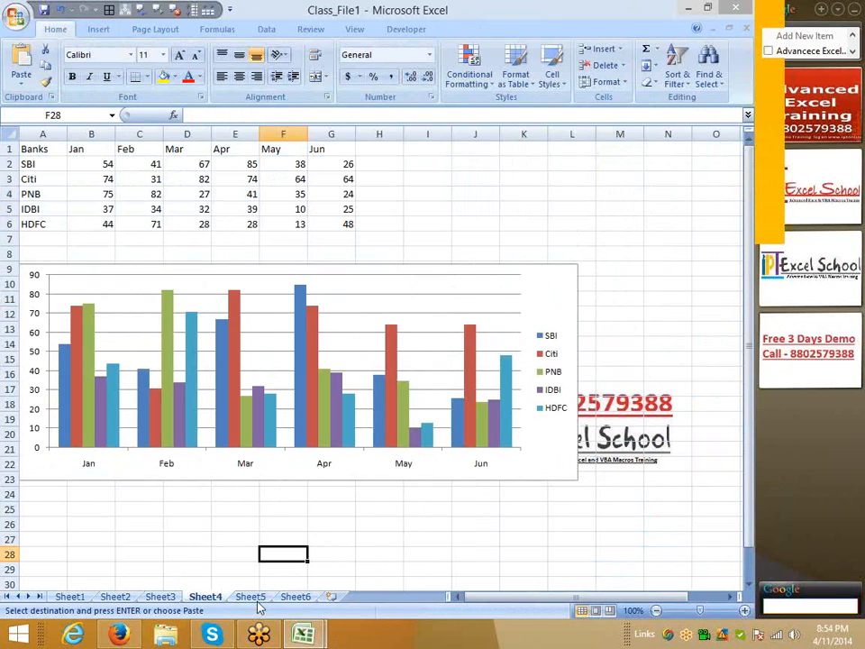
# - Clear the copy selection on Sheet6 and compare its picture-filled chart with the plain chart on Sheet4
pyautogui.click(253, 597)
pyautogui.click(292, 598)
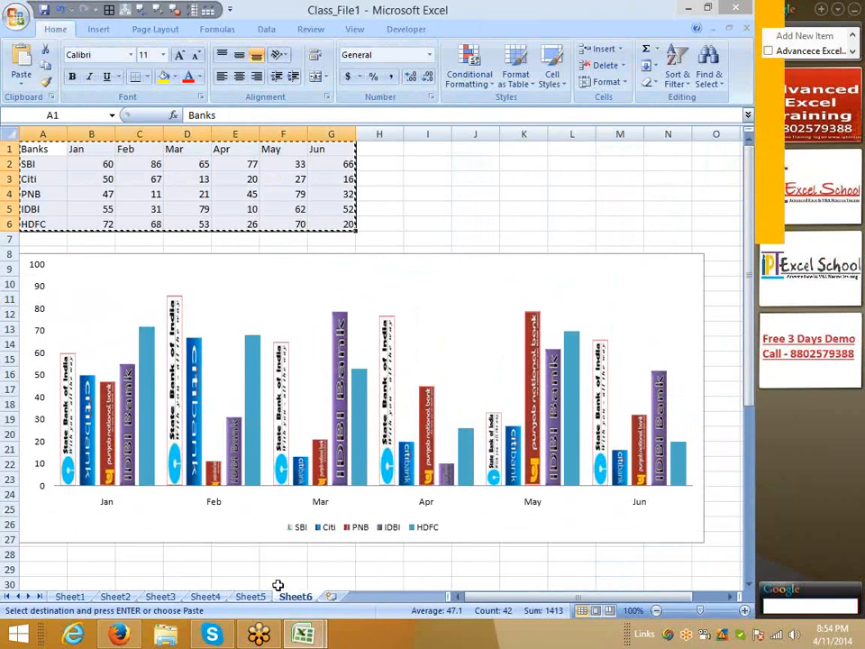
pyautogui.press('Escape')
pyautogui.click(406, 204)
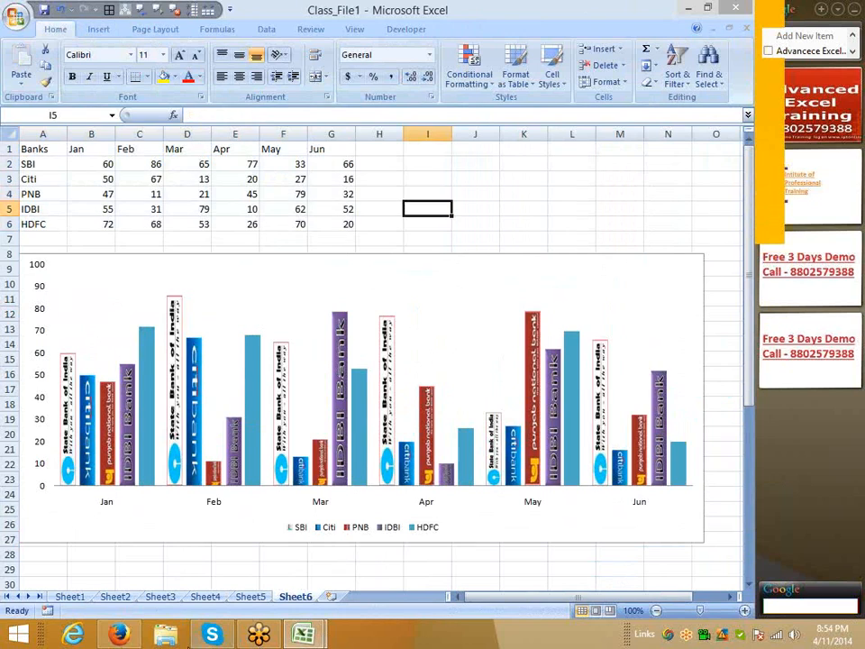
pyautogui.click(199, 601)
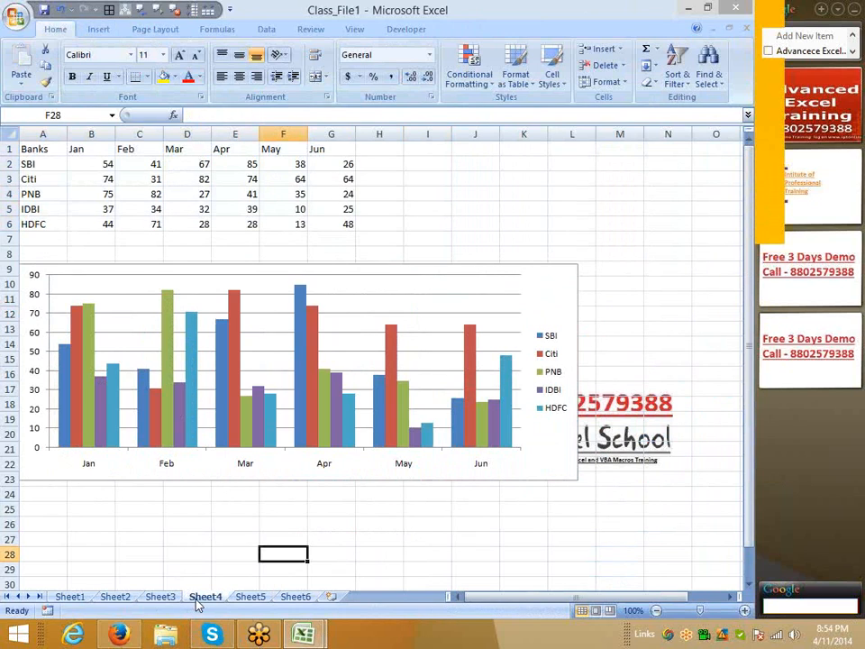
pyautogui.click(295, 597)
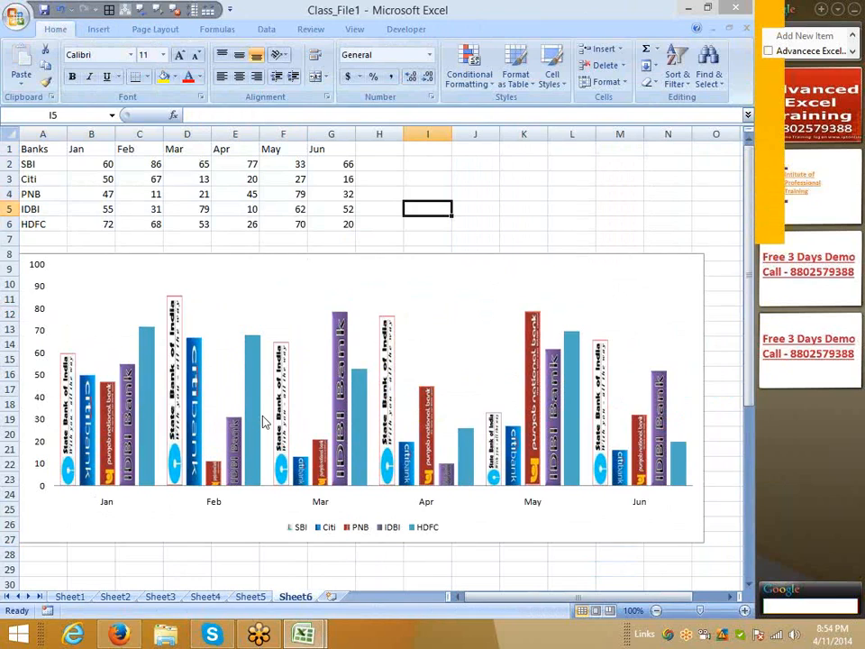
# - Copy the picture-filled chart on Sheet6 and paste only its formats onto the Sheet4 chart with Paste Special
pyautogui.click(240, 527)
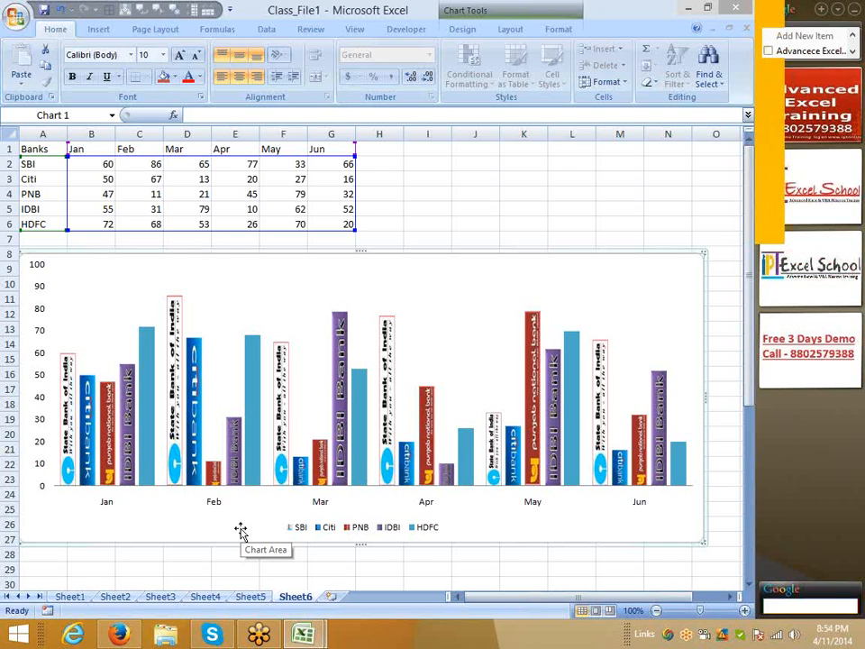
pyautogui.click(209, 597)
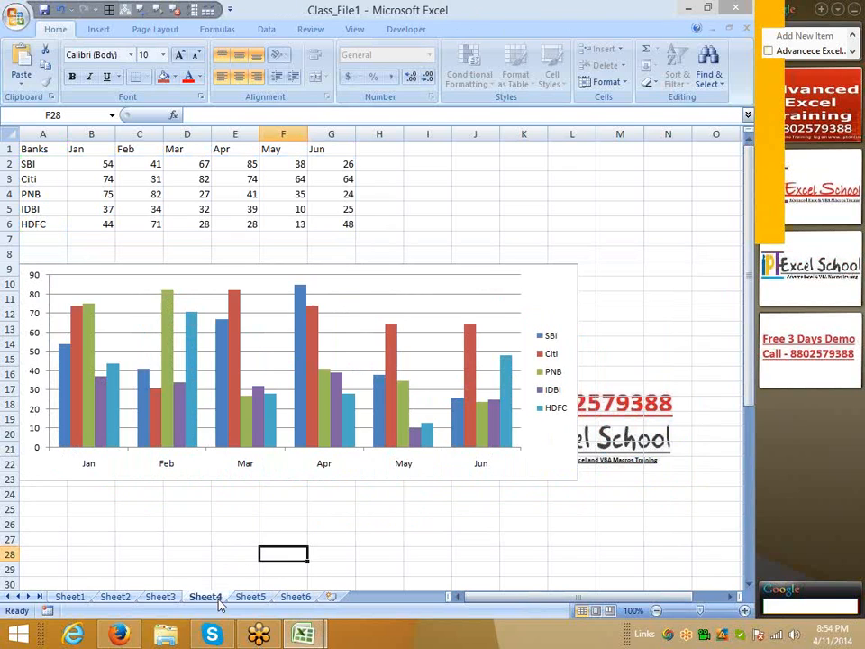
pyautogui.click(184, 481)
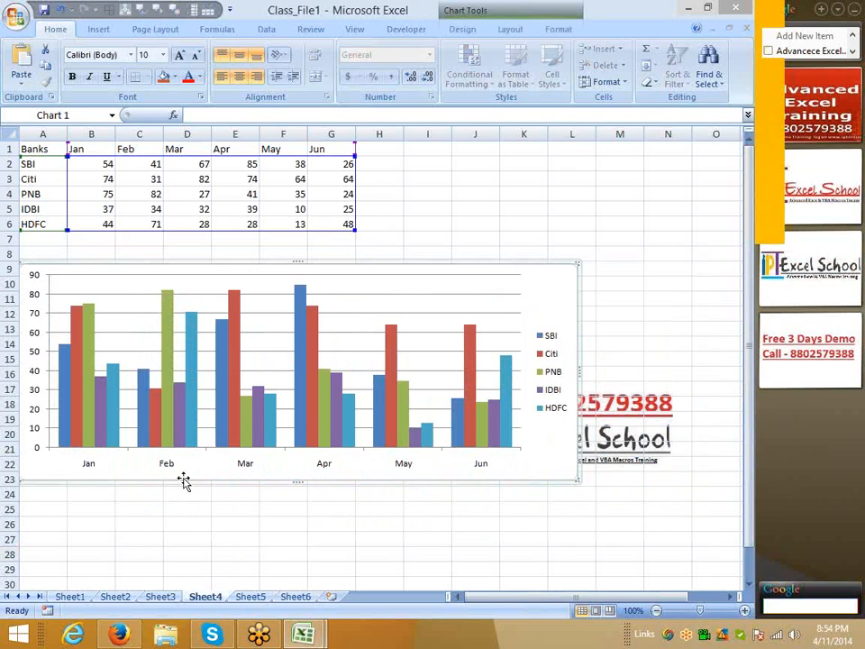
pyautogui.click(22, 83)
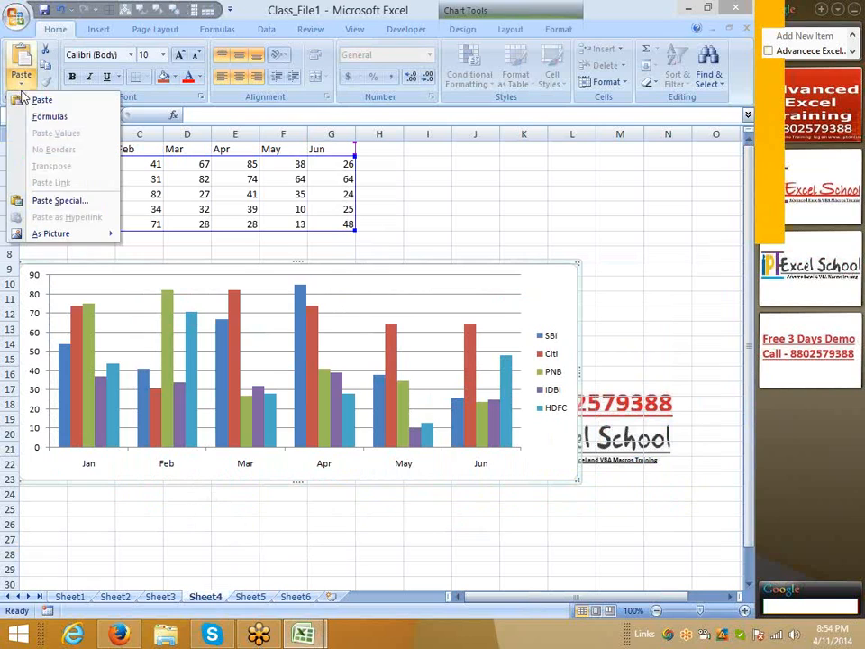
pyautogui.click(56, 201)
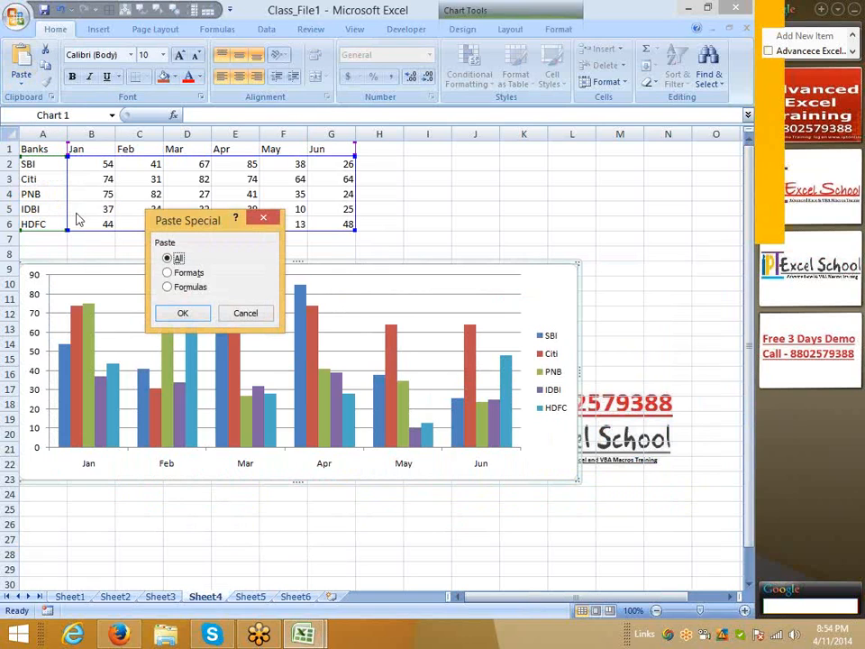
pyautogui.click(189, 274)
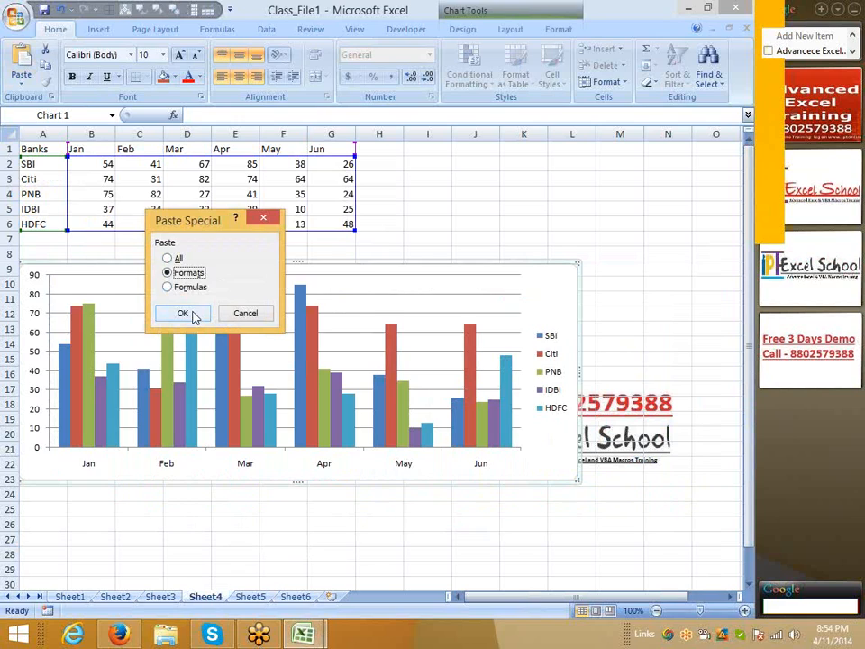
pyautogui.click(184, 314)
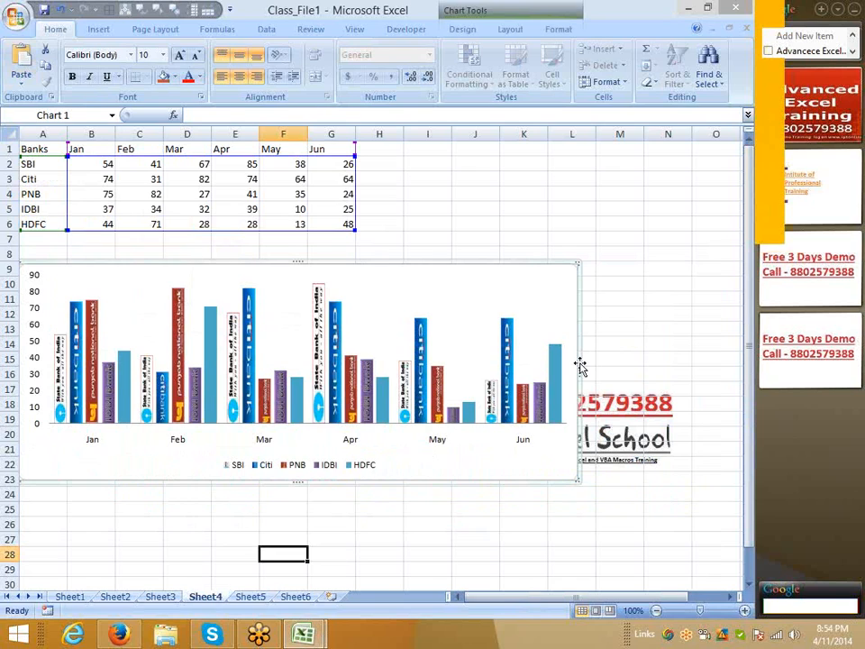
pyautogui.click(332, 492)
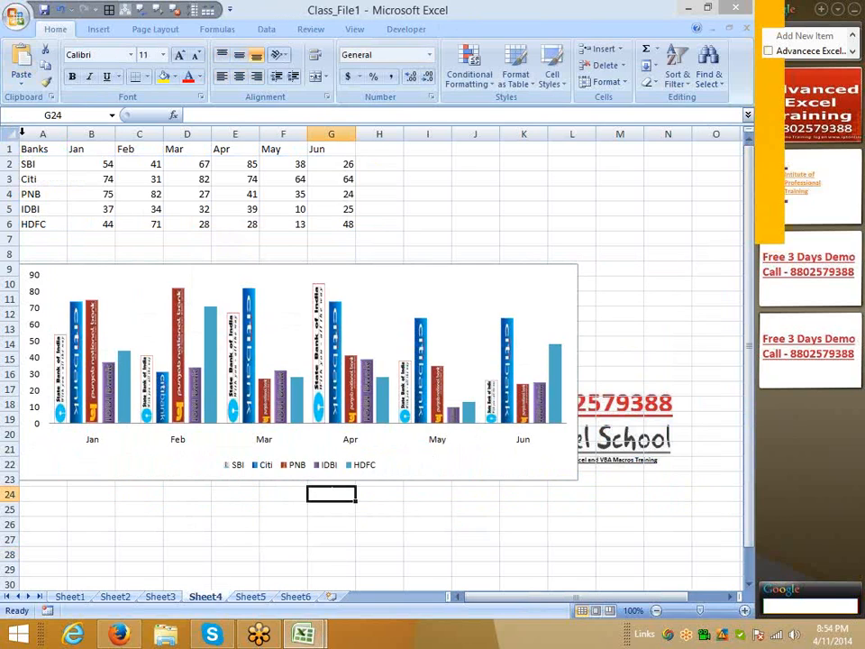
# - Copy the bank table A1:G6 from Sheet4 and paste it at cell A1 of Sheet3
pyautogui.moveTo(34, 149); pyautogui.dragTo(333, 224)
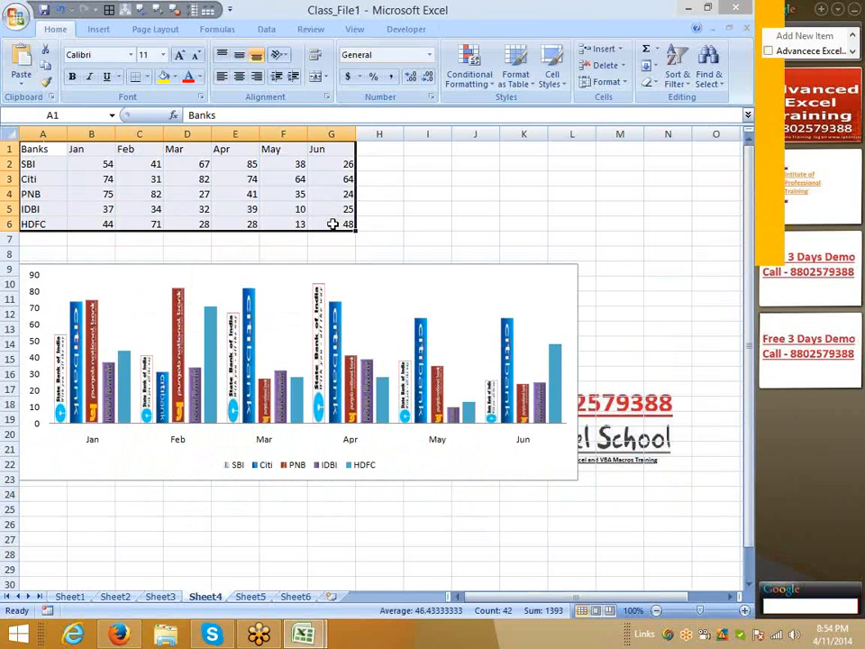
pyautogui.hotkey('ctrl', 'c')
pyautogui.click(162, 595)
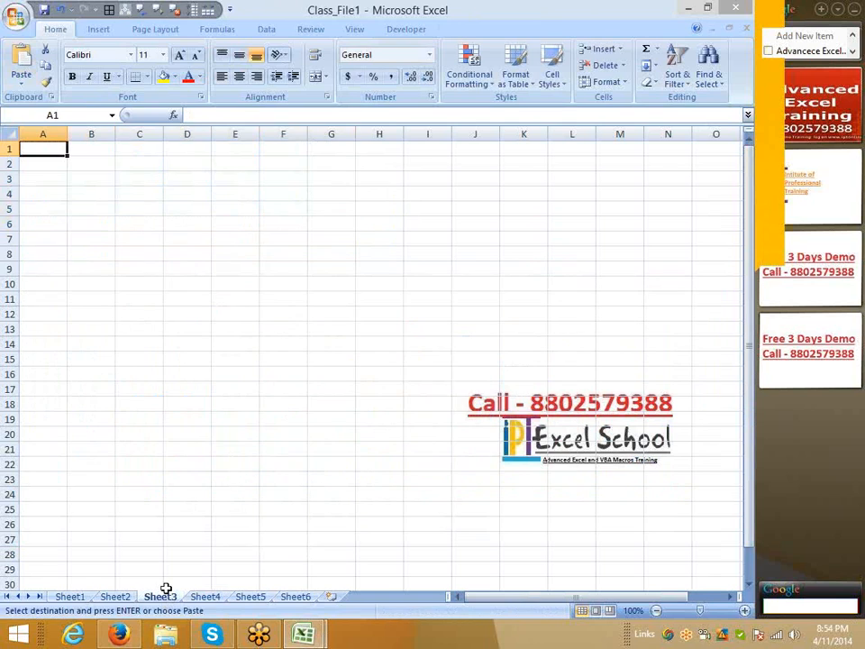
pyautogui.hotkey('ctrl', 'v')
pyautogui.click(96, 28)
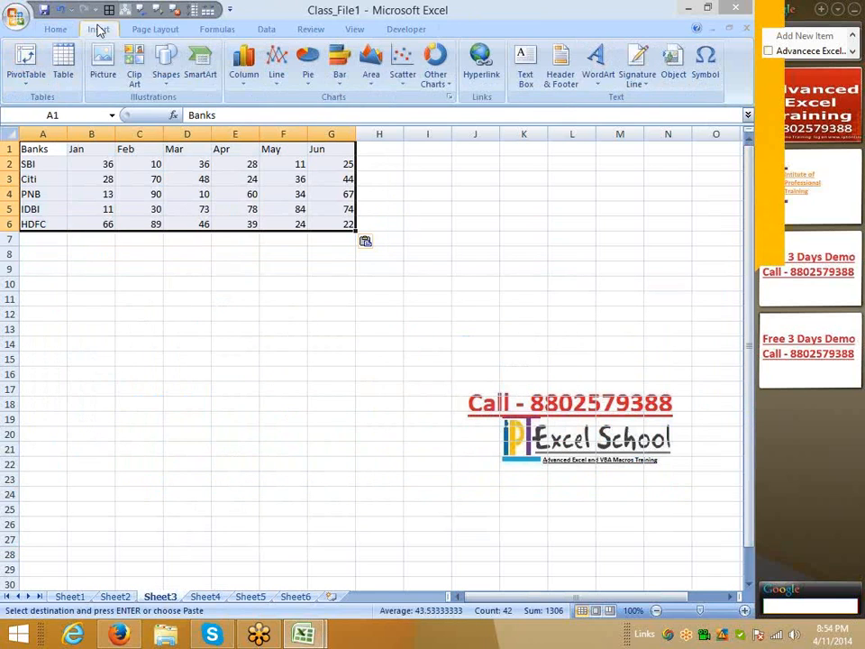
pyautogui.click(244, 68)
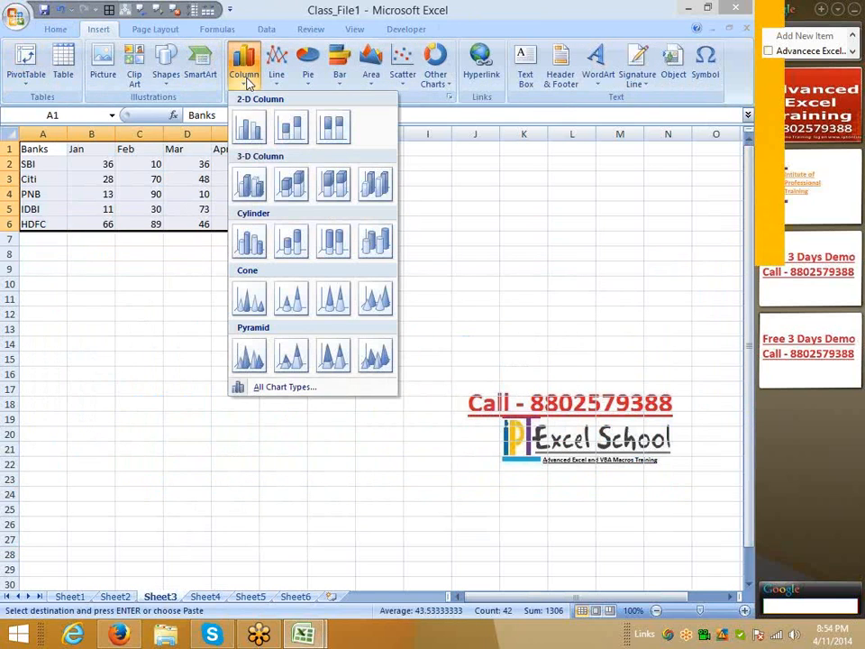
pyautogui.click(249, 123)
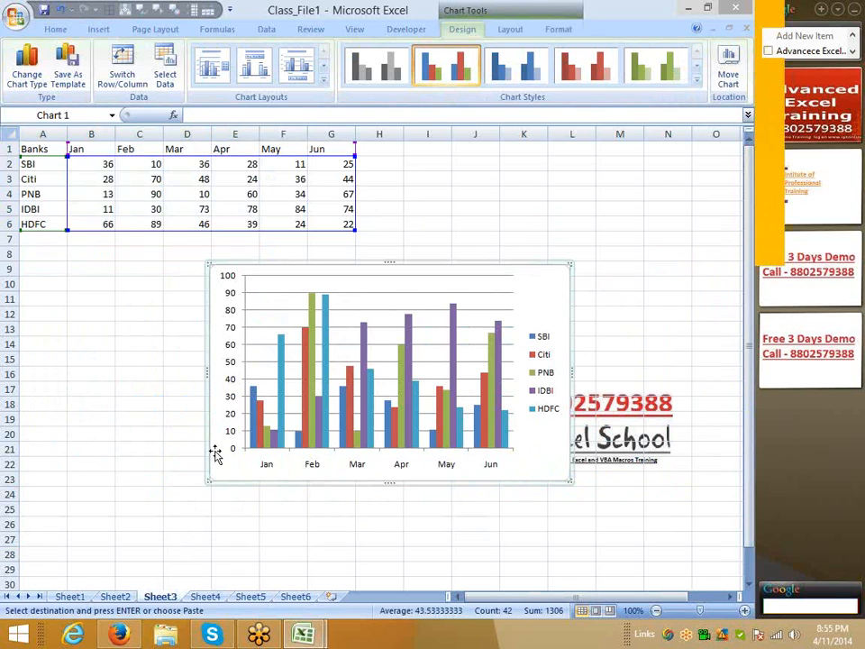
pyautogui.press('Delete')
pyautogui.click(84, 357)
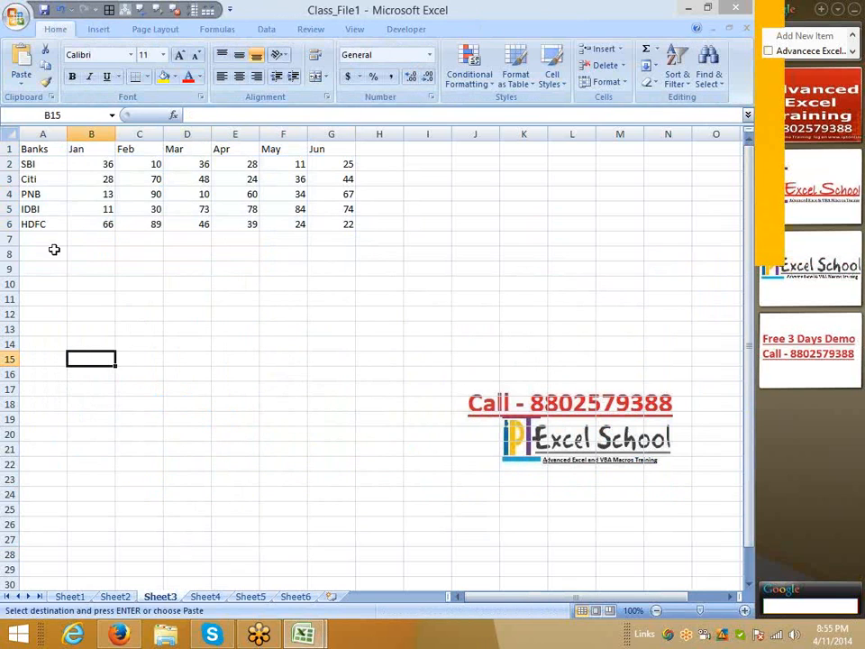
pyautogui.click(45, 167)
pyautogui.moveTo(47, 178); pyautogui.dragTo(340, 175)
pyautogui.click(56, 220)
pyautogui.click(299, 220)
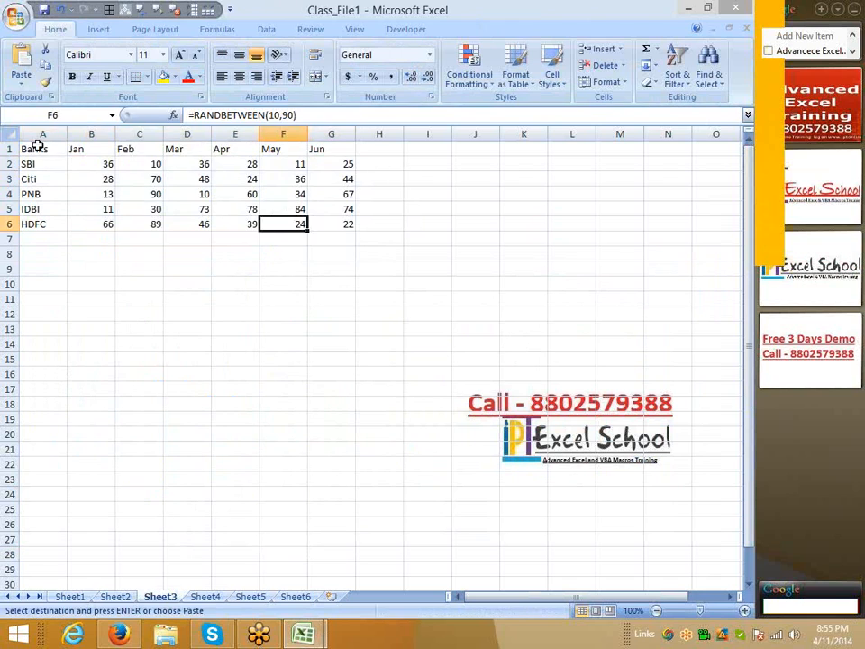
# - Insert a 2-D stacked column chart from A1:G6 on Sheet3 and place it just under the table, starting at A8
pyautogui.moveTo(36, 147); pyautogui.dragTo(337, 221)
pyautogui.click(98, 29)
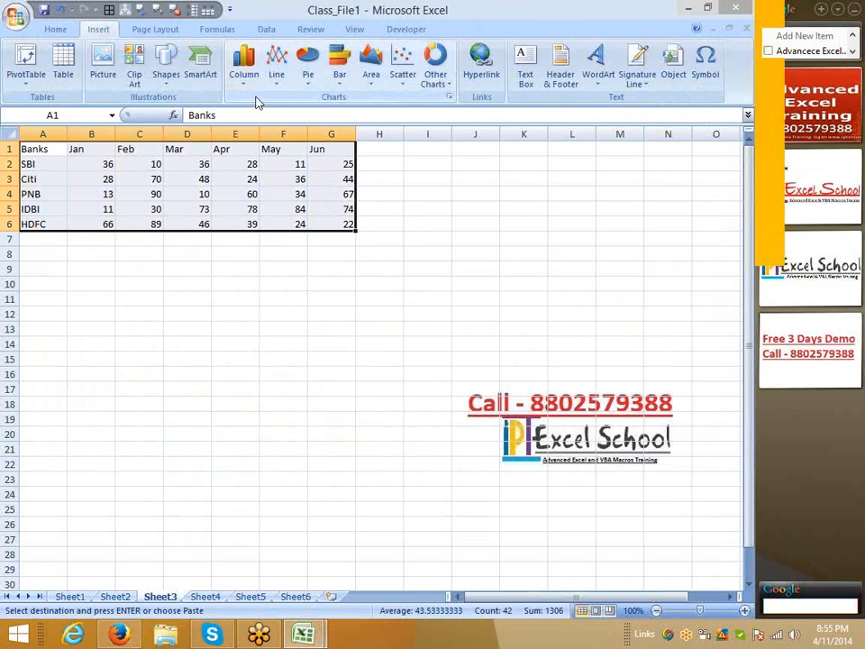
pyautogui.click(245, 77)
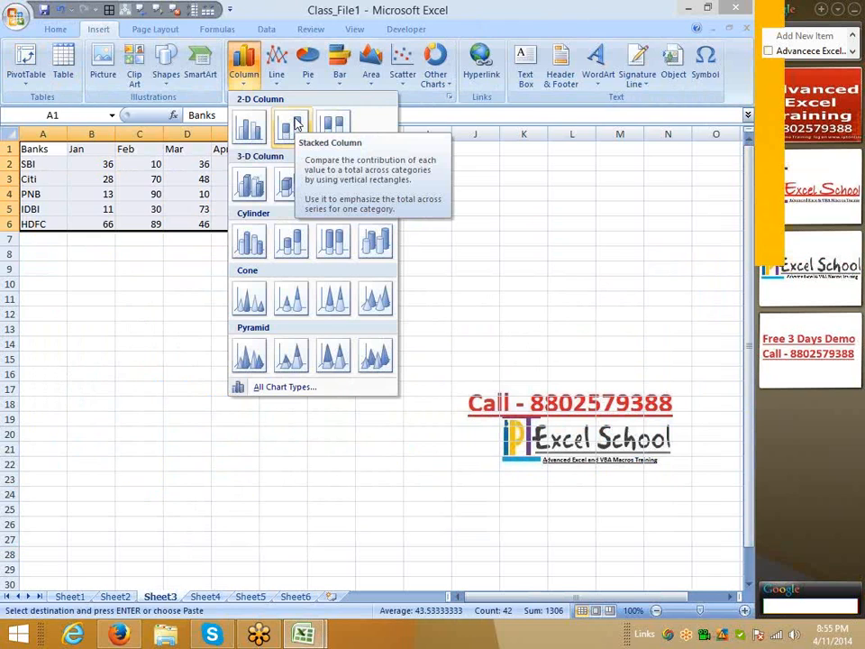
pyautogui.click(293, 127)
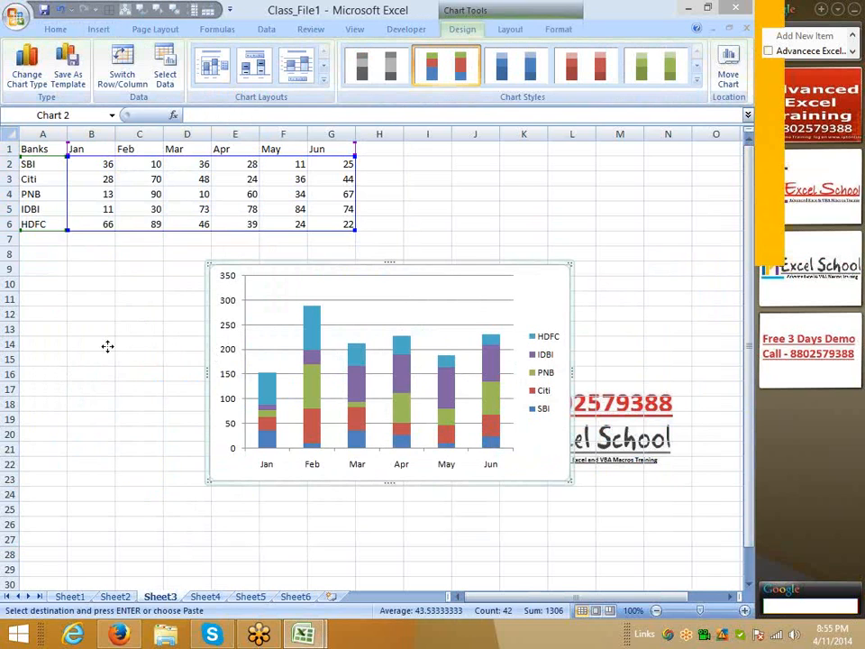
pyautogui.moveTo(107, 346); pyautogui.dragTo(27, 340)
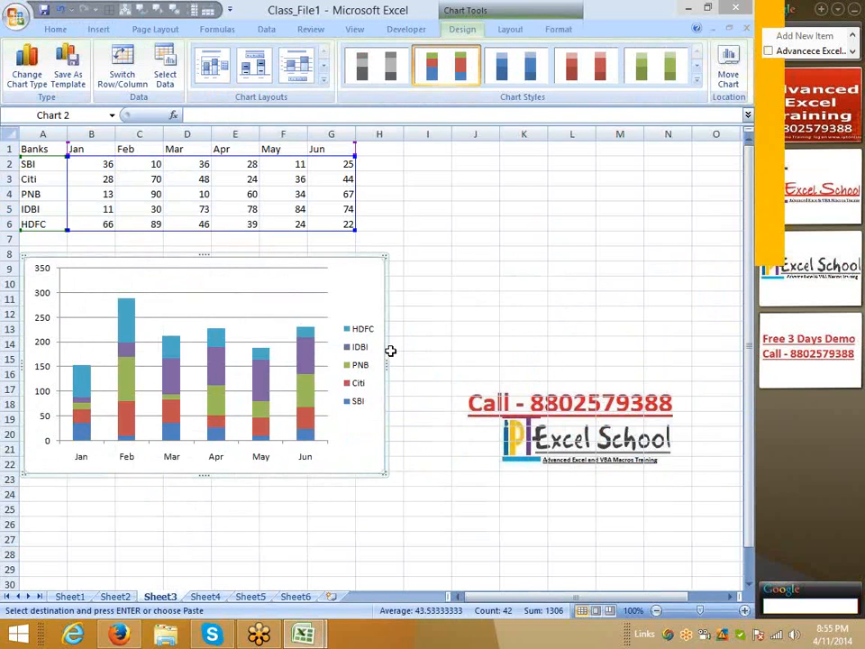
# - Widen the stacked column chart on Sheet3 into column I and examine how each bank's series is stacked across the months
pyautogui.moveTo(393, 357); pyautogui.dragTo(436, 361)
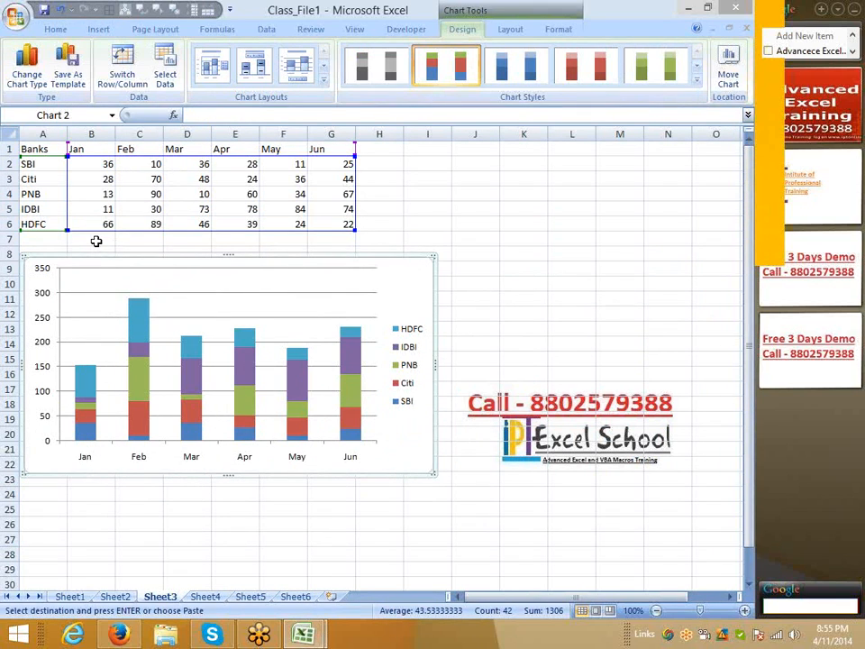
pyautogui.click(84, 434)
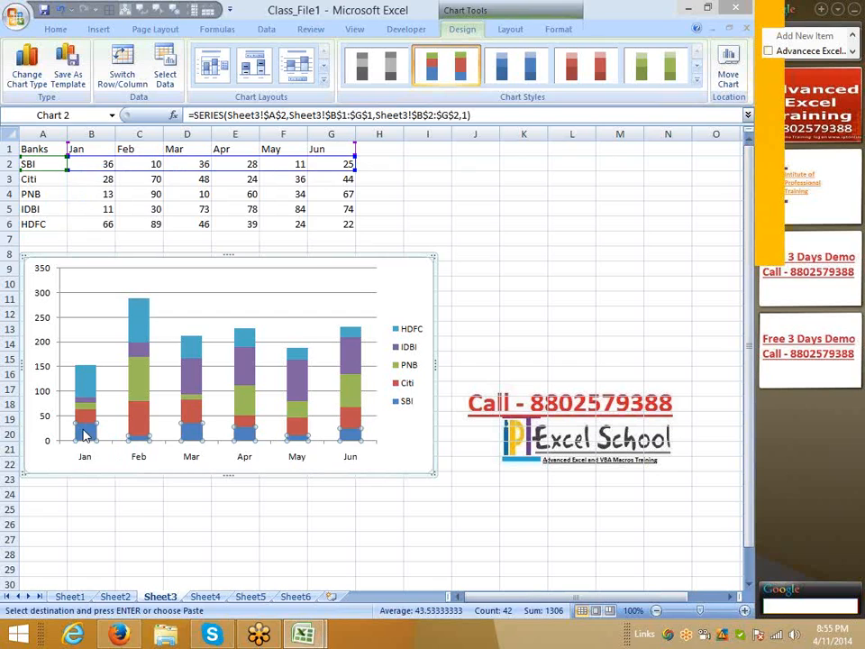
pyautogui.click(137, 411)
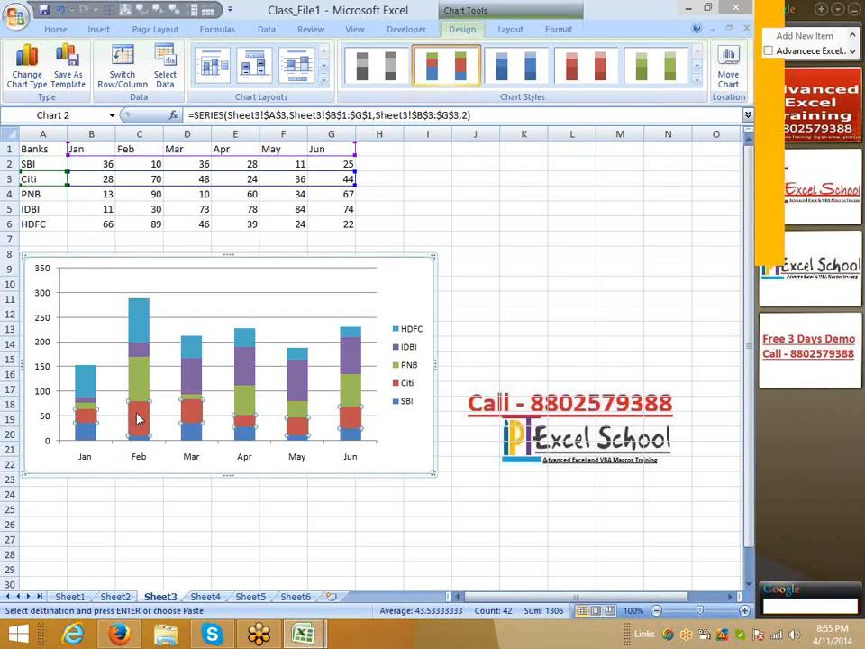
pyautogui.click(141, 363)
pyautogui.click(140, 349)
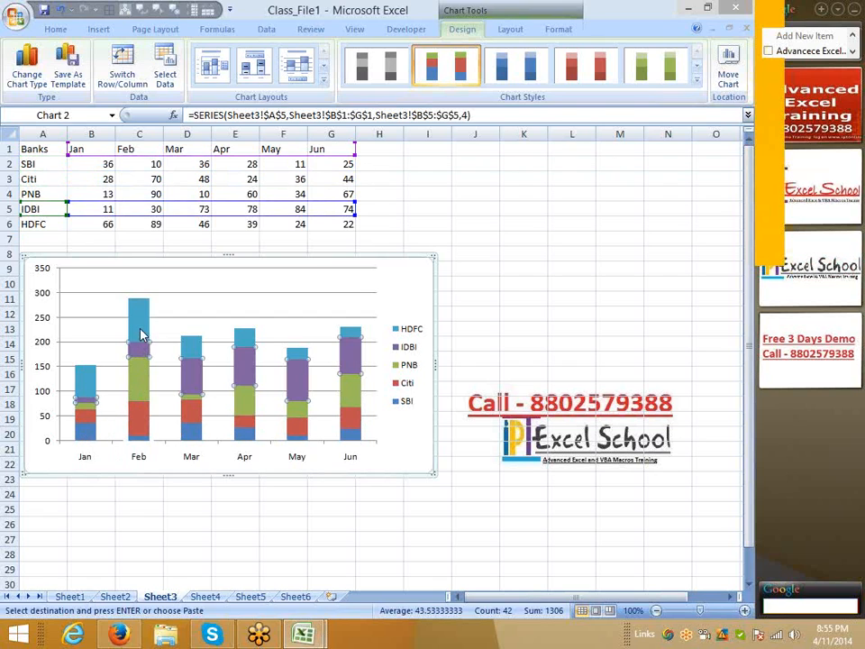
pyautogui.click(141, 333)
pyautogui.click(243, 405)
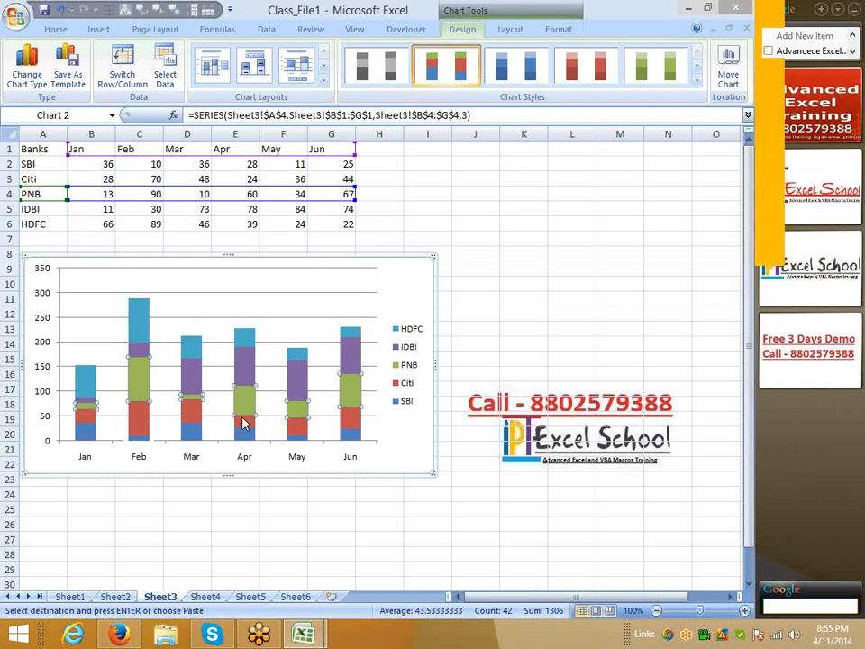
pyautogui.click(423, 287)
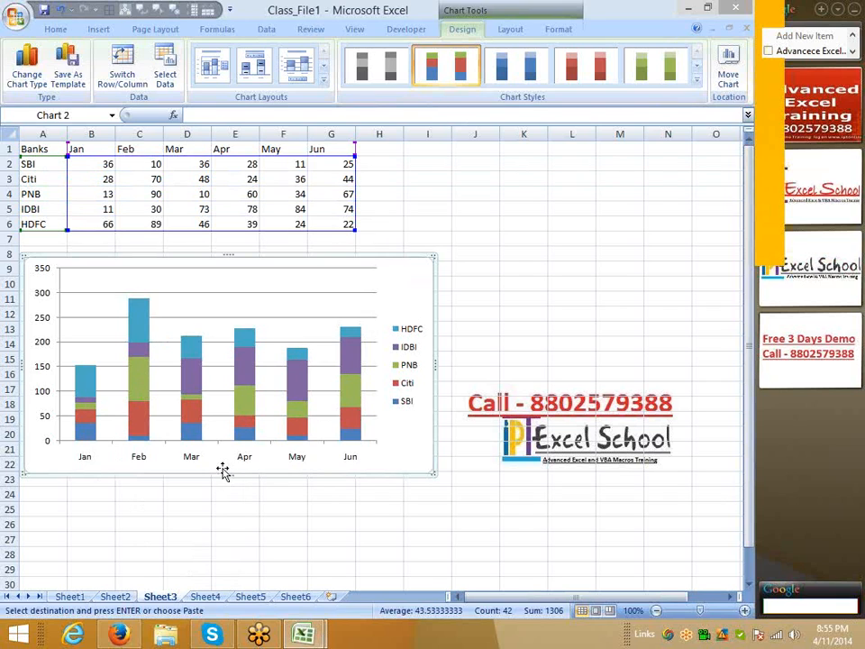
# - Replace the stacked column chart on Sheet3 with a 2-D 100% stacked column chart of A1:G6
pyautogui.press('Delete')
pyautogui.click(99, 29)
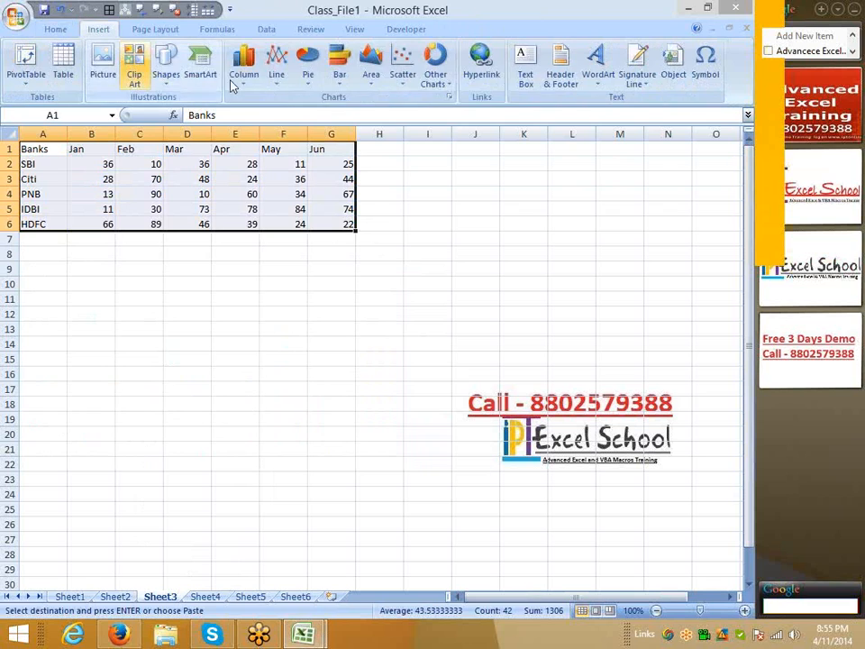
pyautogui.click(277, 81)
pyautogui.click(245, 72)
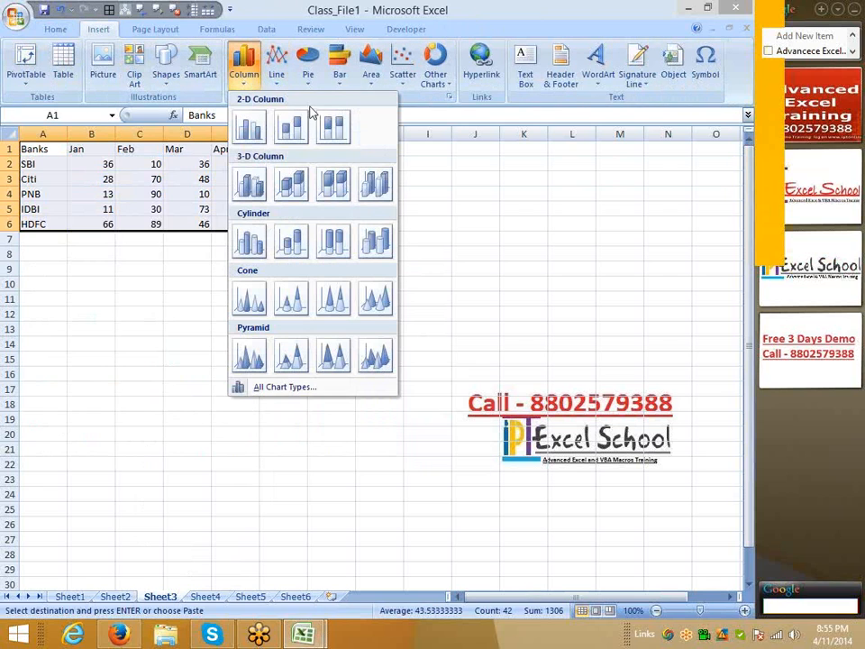
pyautogui.click(334, 125)
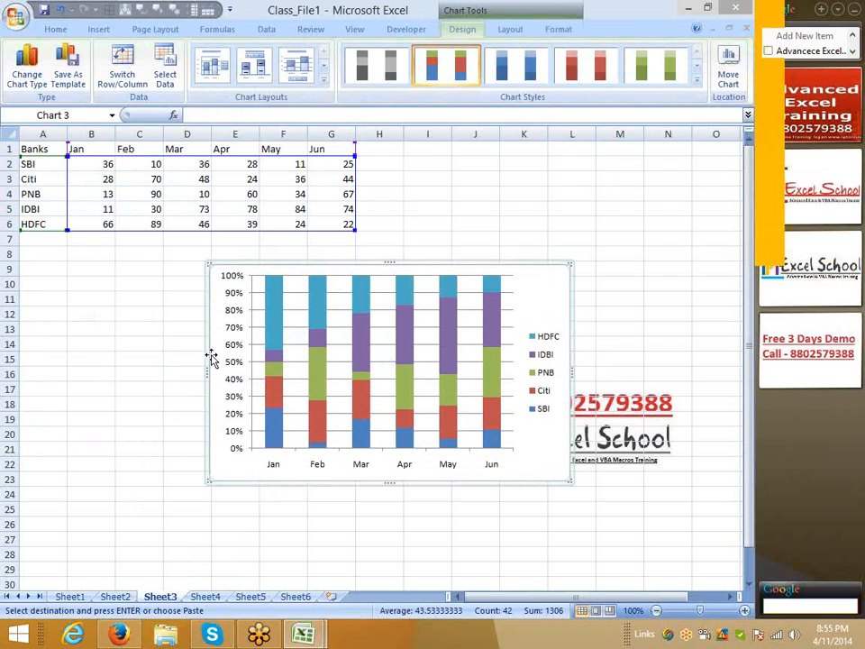
# - Widen the 100% stacked column chart, place it just under the table, and check its January SBI and HDFC segments
pyautogui.moveTo(208, 367); pyautogui.dragTo(82, 368)
pyautogui.moveTo(338, 265); pyautogui.dragTo(288, 252)
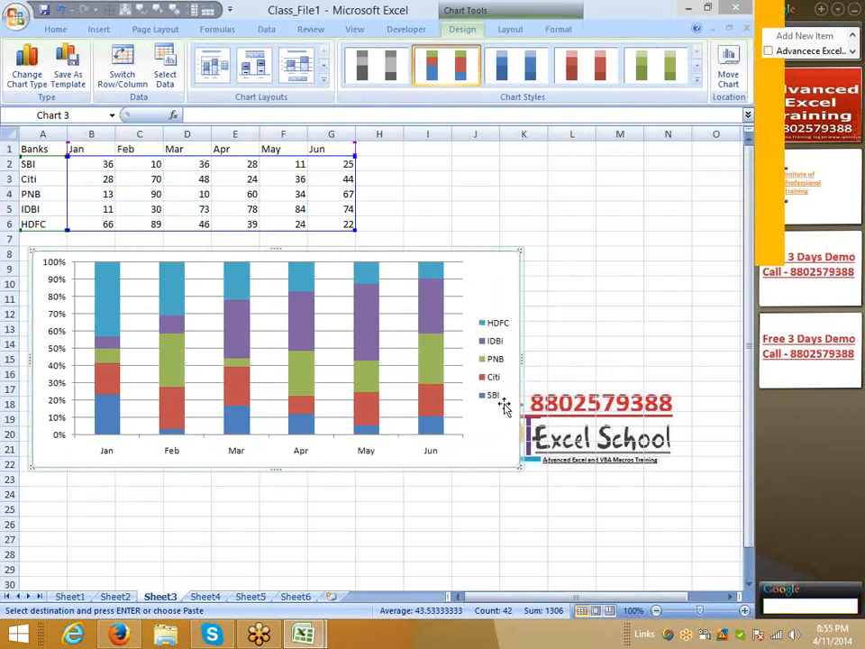
pyautogui.moveTo(101, 404)
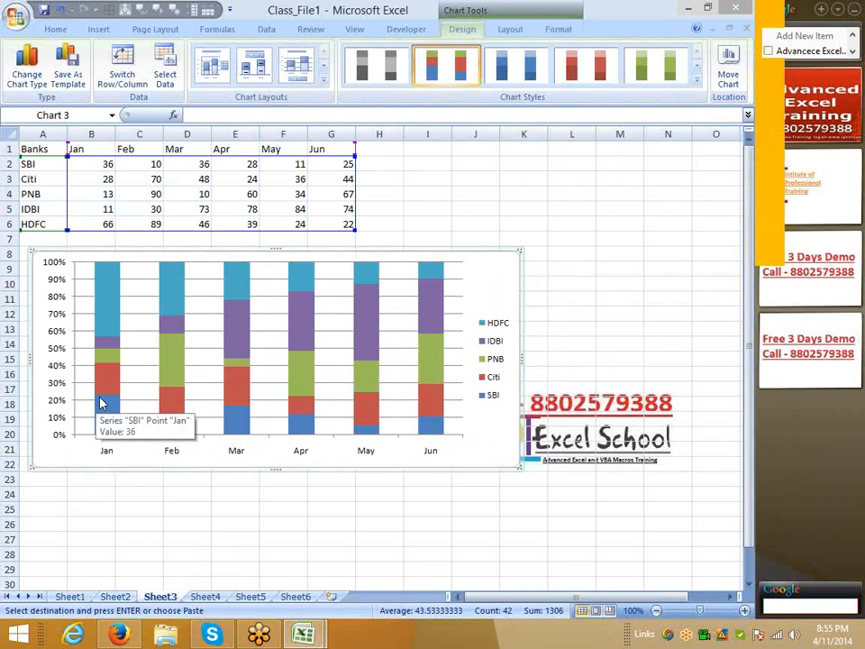
pyautogui.moveTo(112, 295)
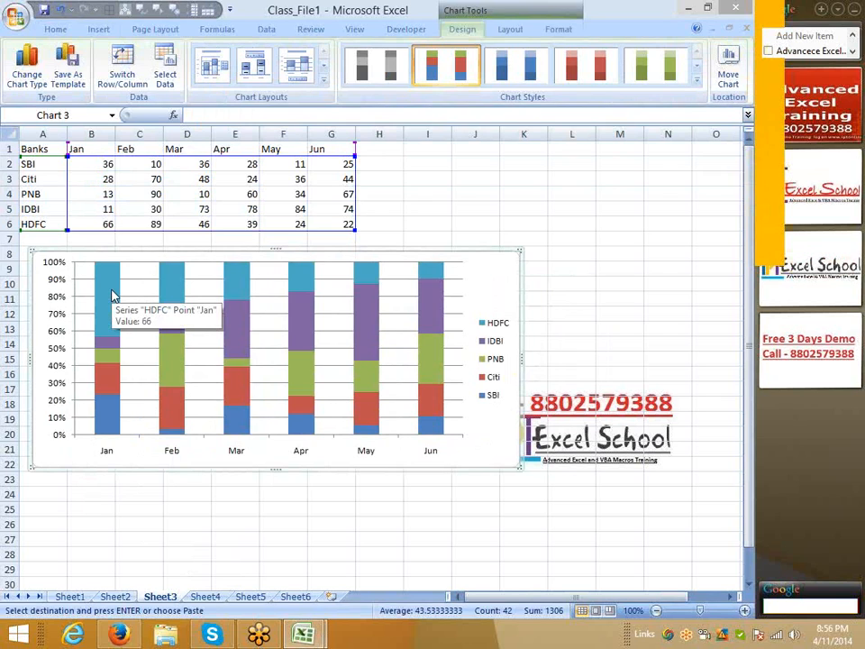
# - Delete the 100% stacked column chart from Sheet3 and look over the available column chart types without inserting one
pyautogui.press('Delete')
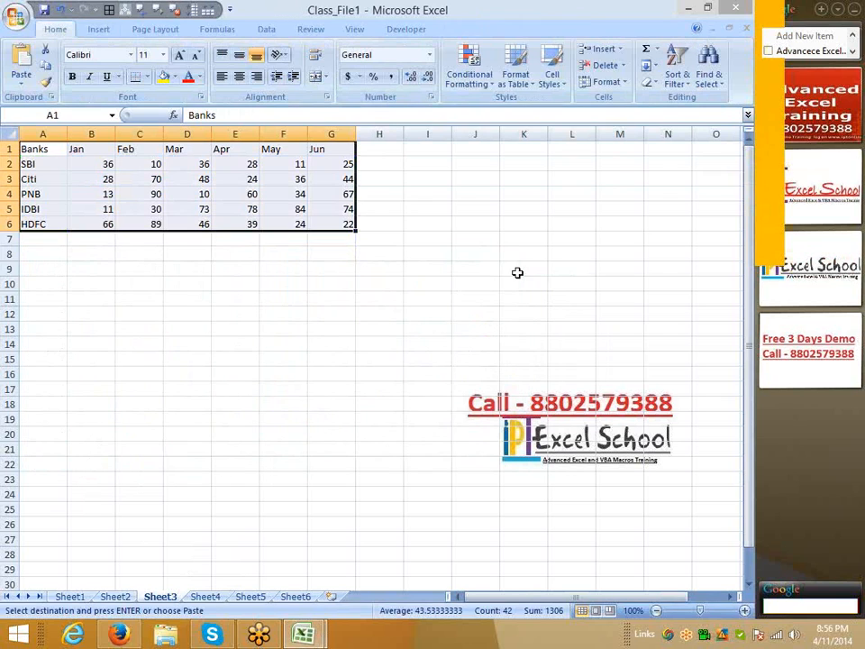
pyautogui.click(101, 30)
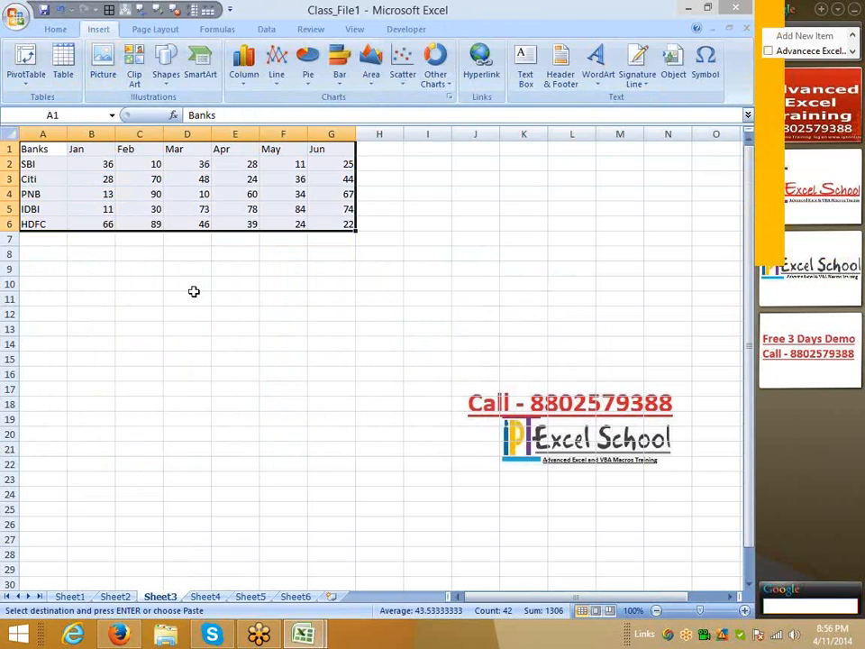
pyautogui.click(243, 81)
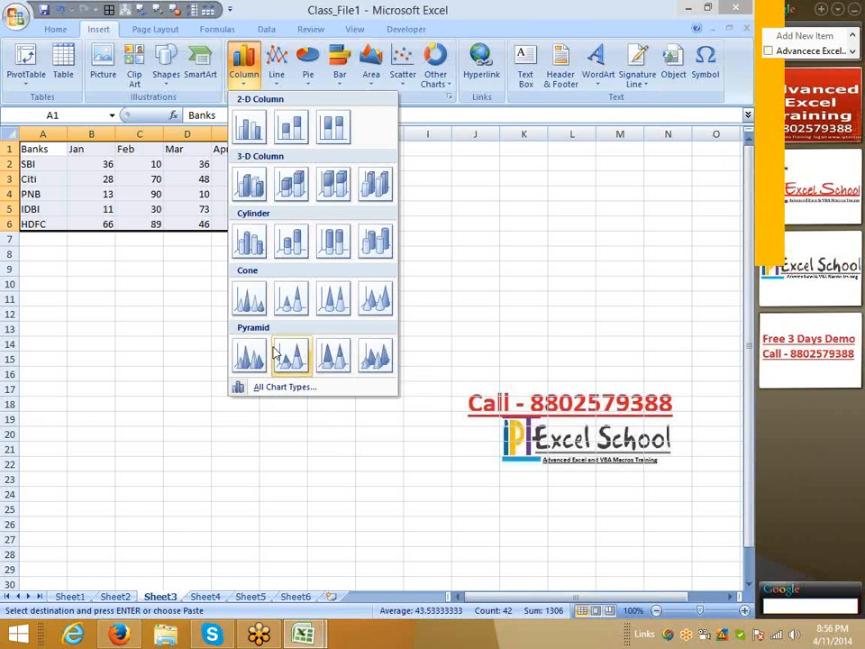
pyautogui.press('Escape')
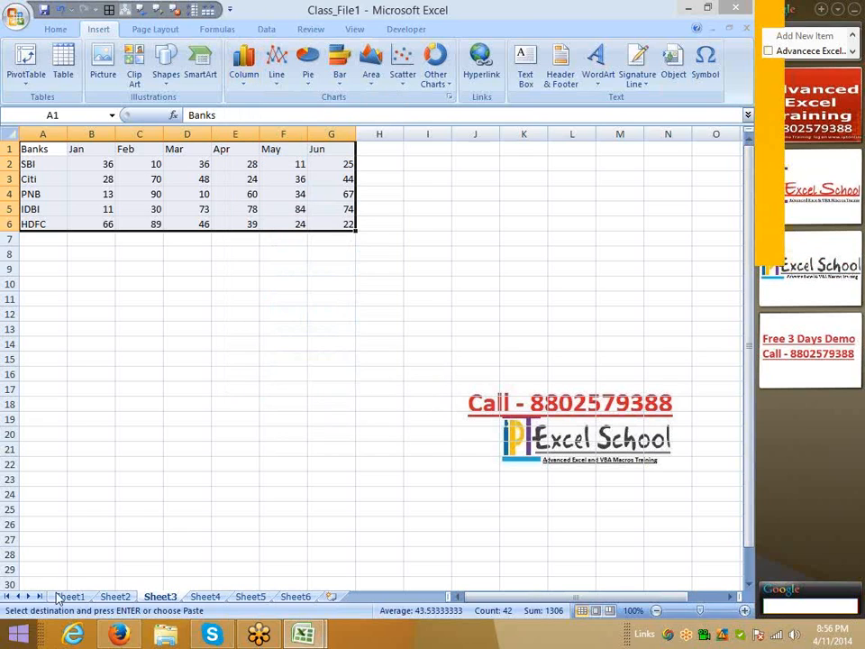
# - Enter the row labels Date in A1 and Sales in A2 on Sheet2
pyautogui.click(121, 598)
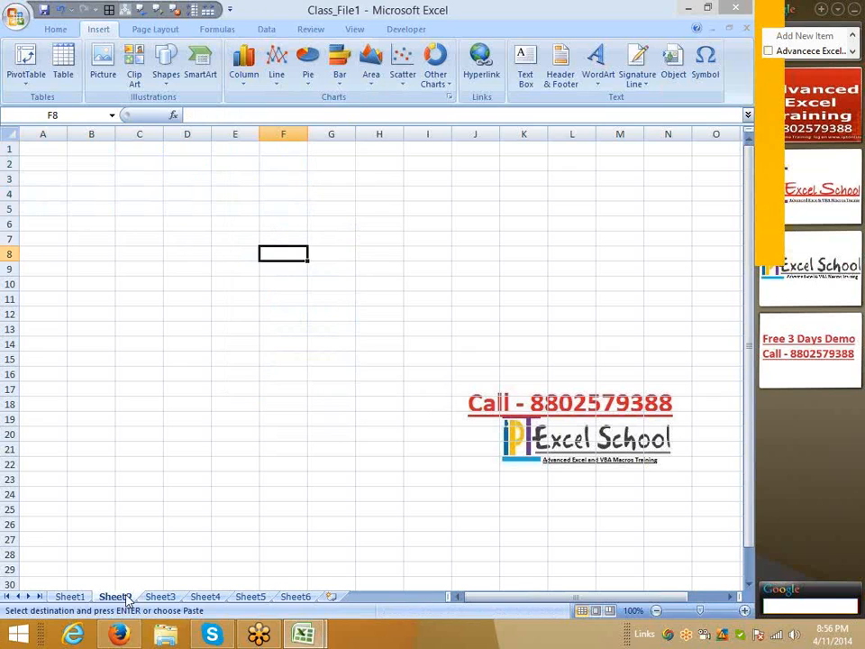
pyautogui.hotkey('ctrl', 'Up')
pyautogui.hotkey('ctrl', 'Left')
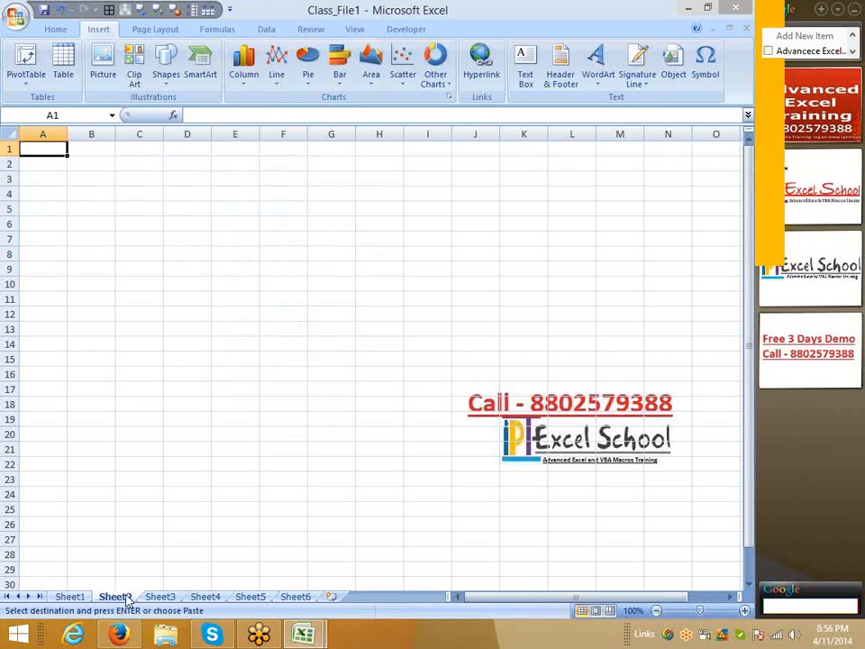
pyautogui.write('Date')
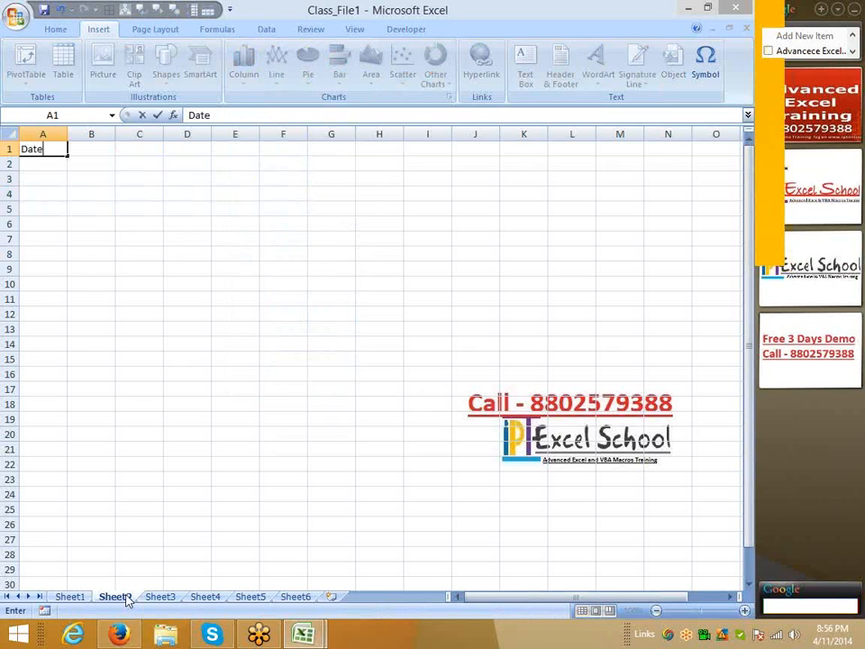
pyautogui.press('Return')
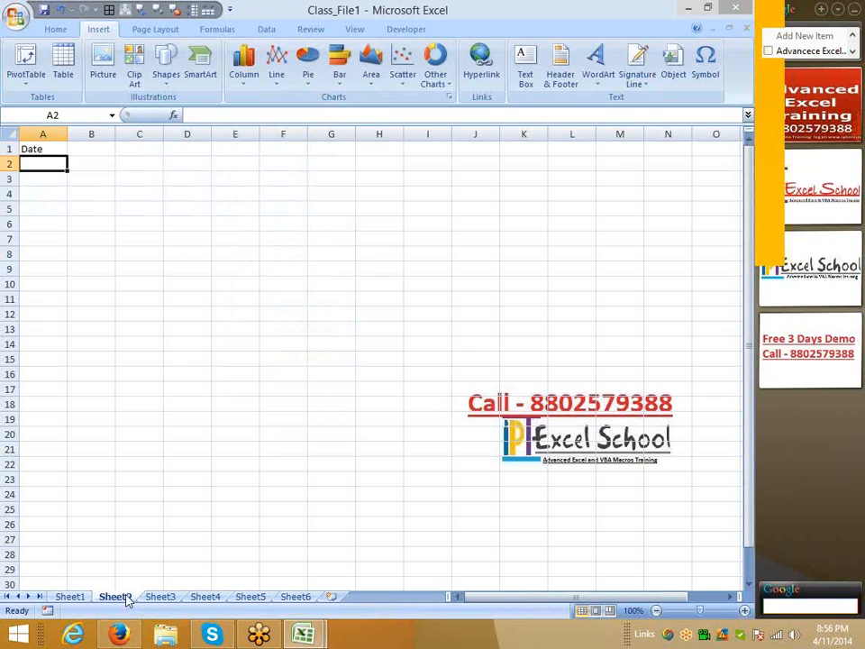
pyautogui.write('SA')
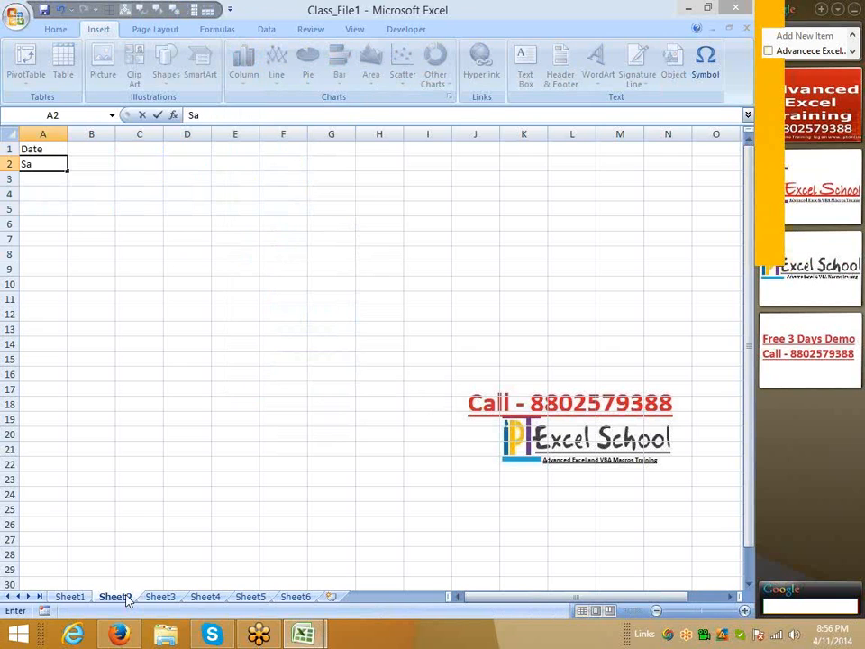
pyautogui.write('les')
pyautogui.press('Return')
# - Enter the date 1-Jan in B1 and fill the daily date series across row 1 through 25-Jan in Z1
pyautogui.press('Right')
pyautogui.press('Up')
pyautogui.press('Up')
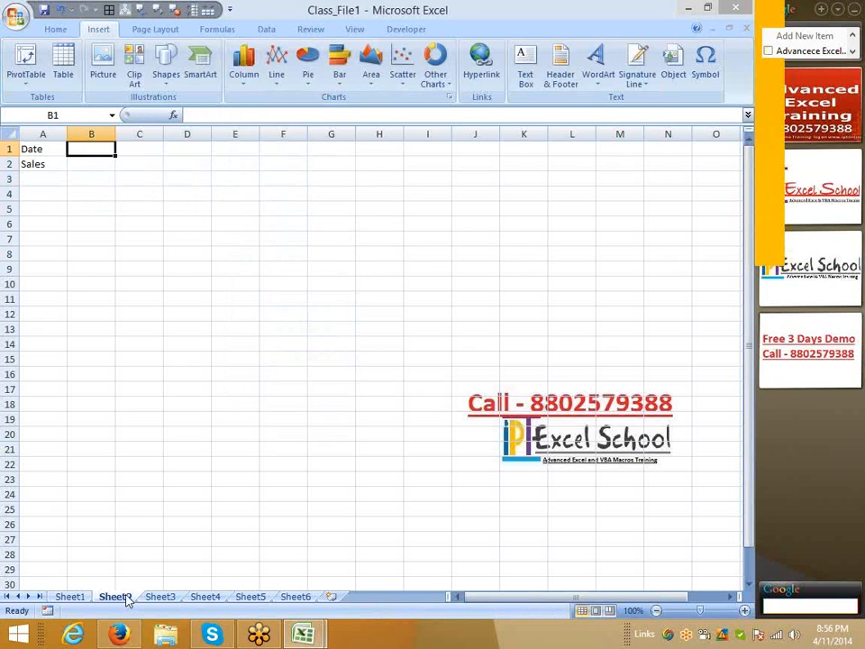
pyautogui.write('1/1/2014')
pyautogui.press('Return')
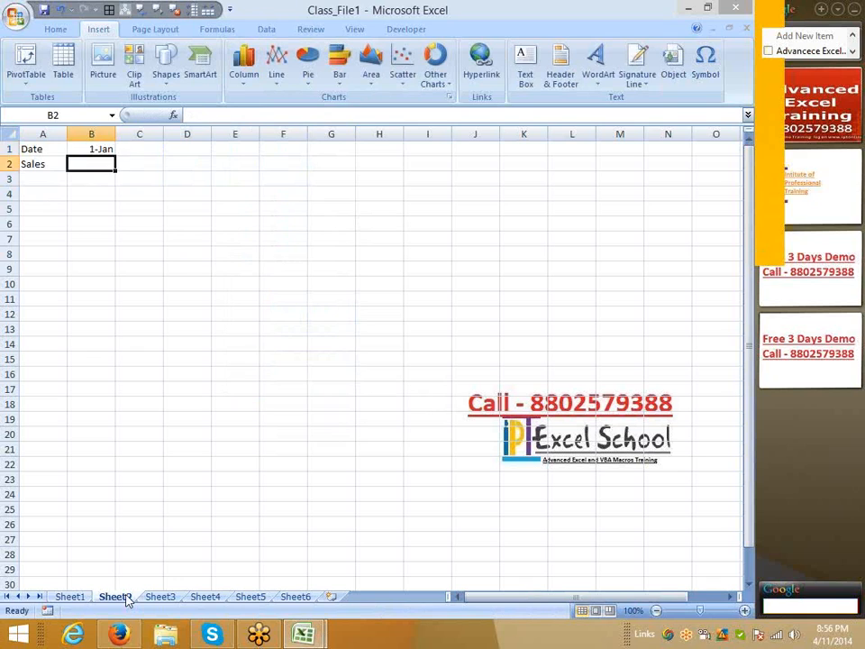
pyautogui.press('Up')
pyautogui.moveTo(117, 155); pyautogui.dragTo(696, 158)
# - Enter the formula =RANDBETWEEN(10,90) in B2 as the first Sales value
pyautogui.hotkey('ctrl', 'Home')
pyautogui.press('Down')
pyautogui.press('Right')
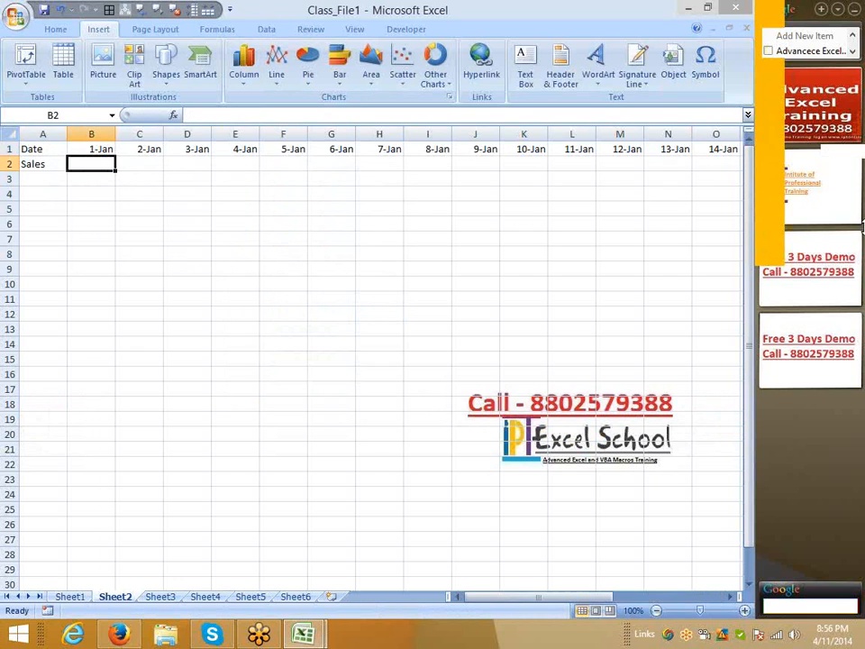
pyautogui.write('=r')
pyautogui.press('Down')
pyautogui.press('Down')
pyautogui.press('Tab')
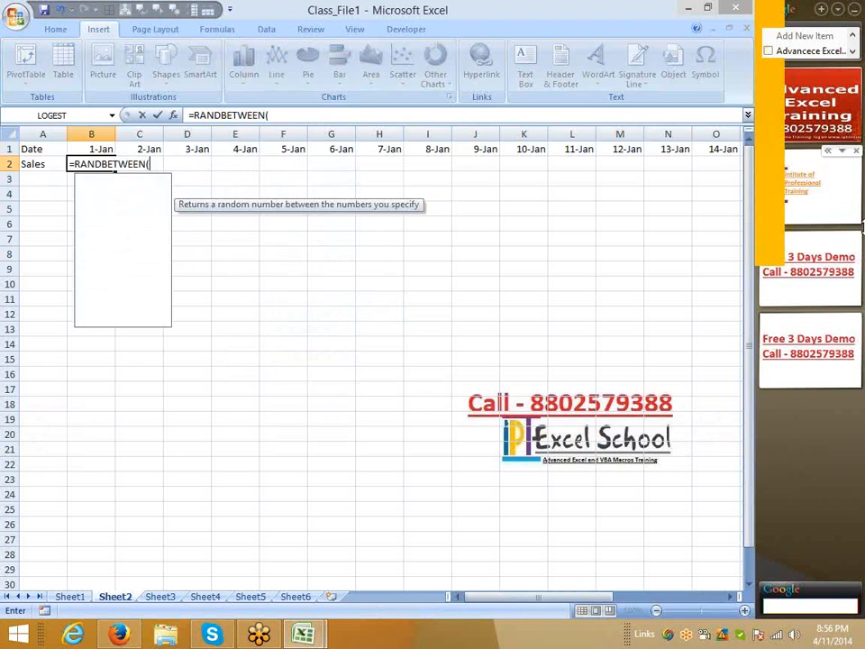
pyautogui.write('10,9')
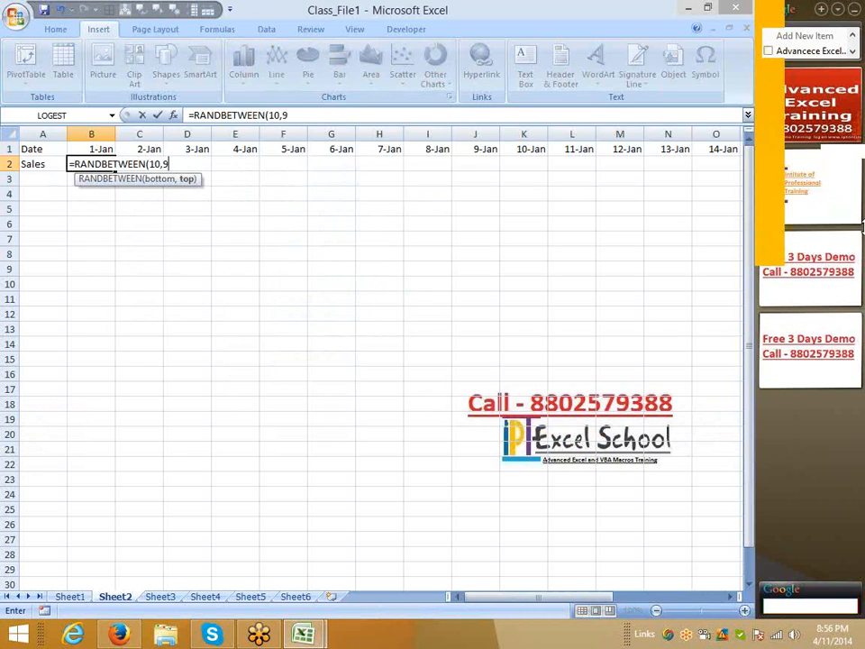
pyautogui.write('9')
pyautogui.press('Return')
# - Fill the random-number formula from B2 across the Sales row to Z2, under the last date
pyautogui.press('Up')
pyautogui.press('Up')
pyautogui.hotkey('ctrl', 'Right')
pyautogui.press('Down')
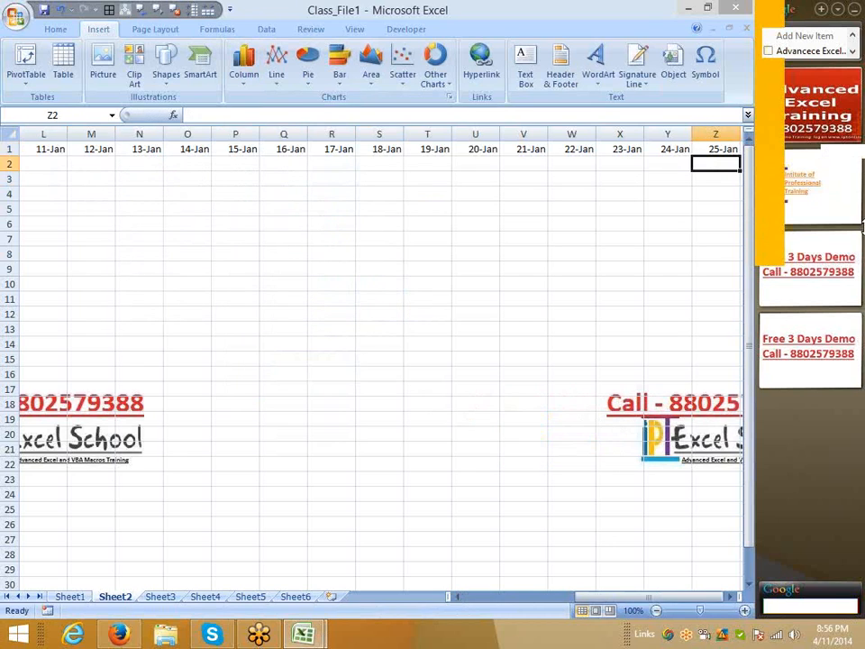
pyautogui.hotkey('ctrl', 'shift', 'Left')
pyautogui.hotkey('ctrl', 'r')
# - Convert the Sales formulas in B2:Z2 to fixed numbers by copying them and pasting as values in place
pyautogui.hotkey('ctrl', 'c')
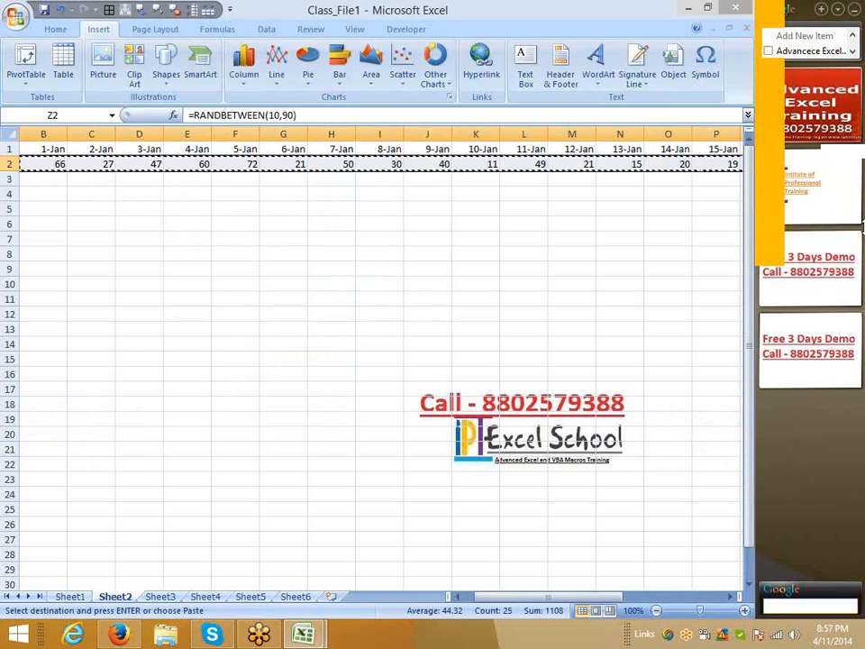
pyautogui.click(54, 31)
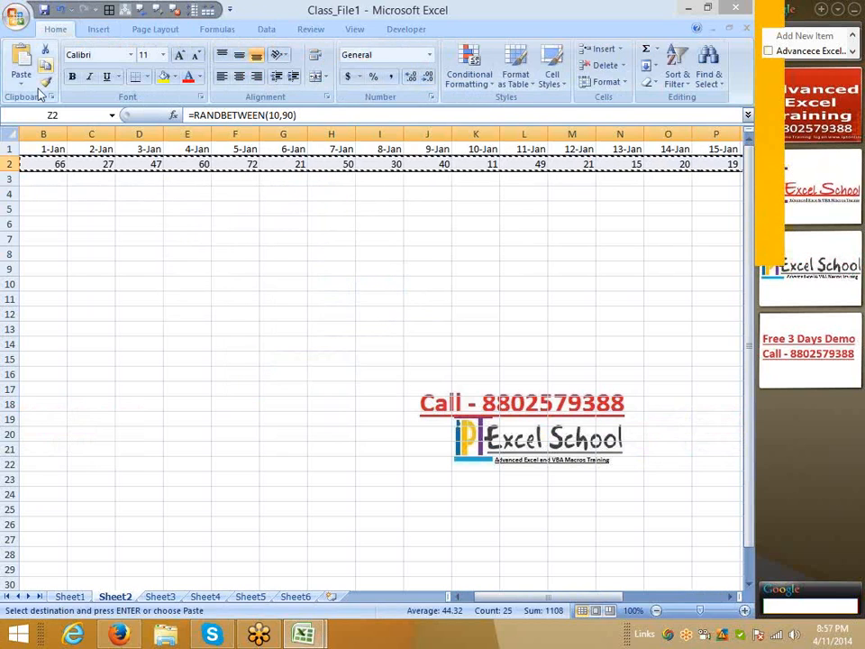
pyautogui.click(21, 80)
pyautogui.click(56, 133)
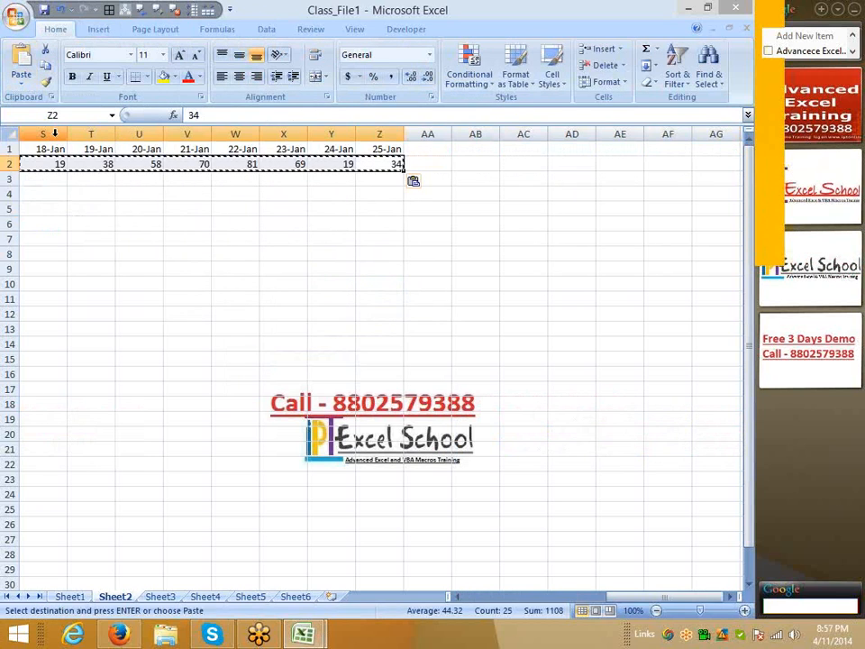
pyautogui.press('Escape')
# - Select the Date and Sales data in A1:Z2 and insert a basic 2-D line chart from it
pyautogui.hotkey('ctrl', 'Left')
pyautogui.hotkey('ctrl', 'Up')
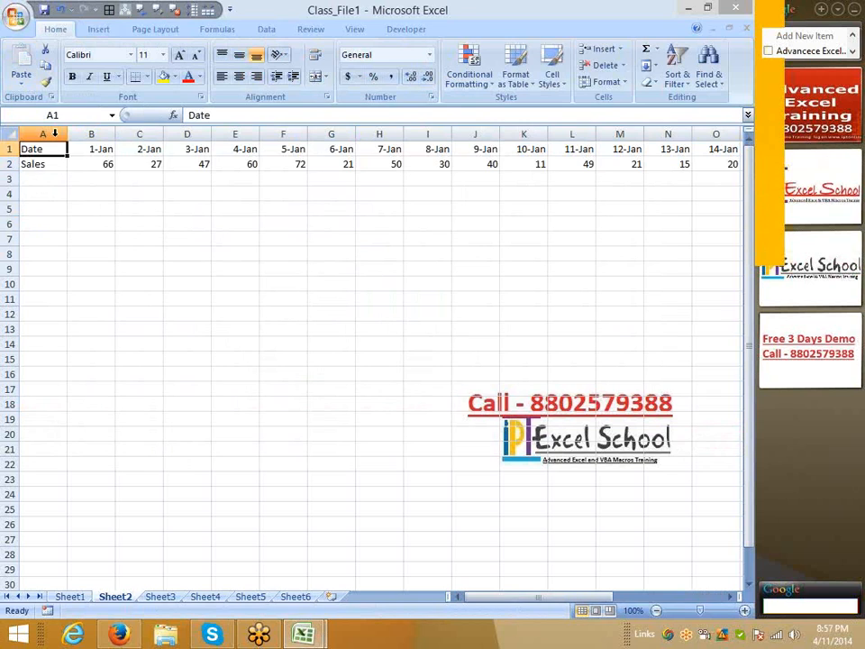
pyautogui.hotkey('ctrl', 'shift', 'Right')
pyautogui.hotkey('ctrl', 'shift', 'Down')
pyautogui.click(94, 30)
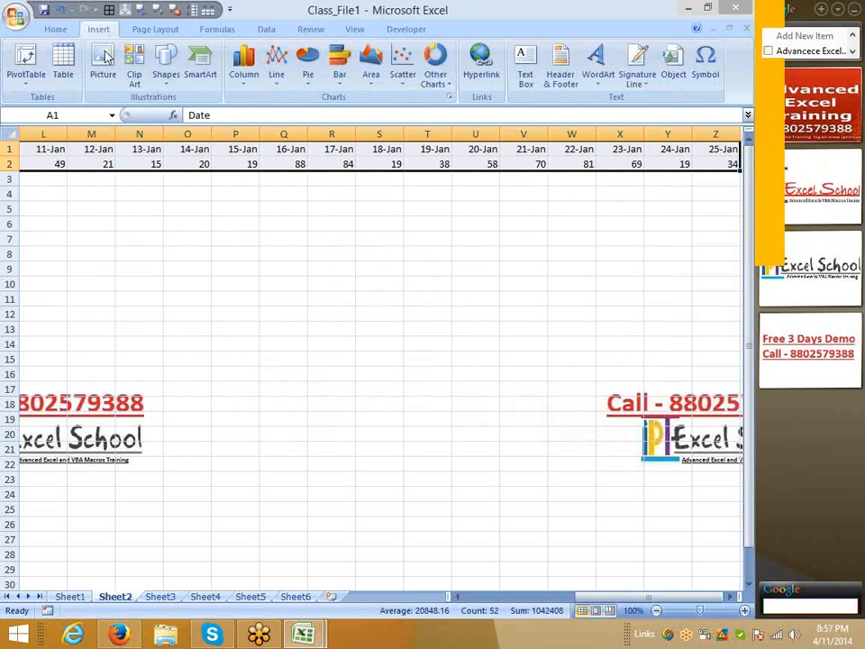
pyautogui.click(167, 81)
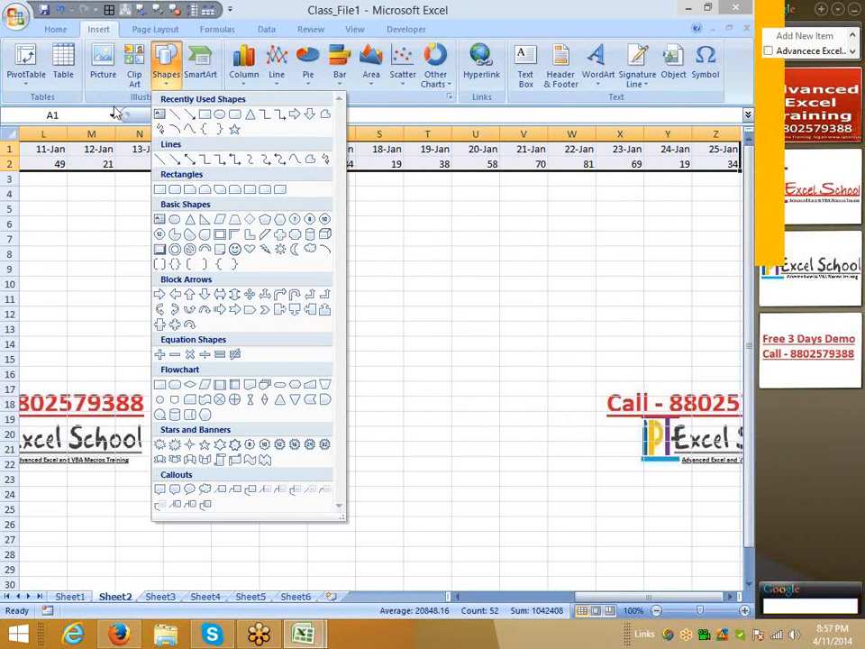
pyautogui.click(243, 84)
pyautogui.click(272, 83)
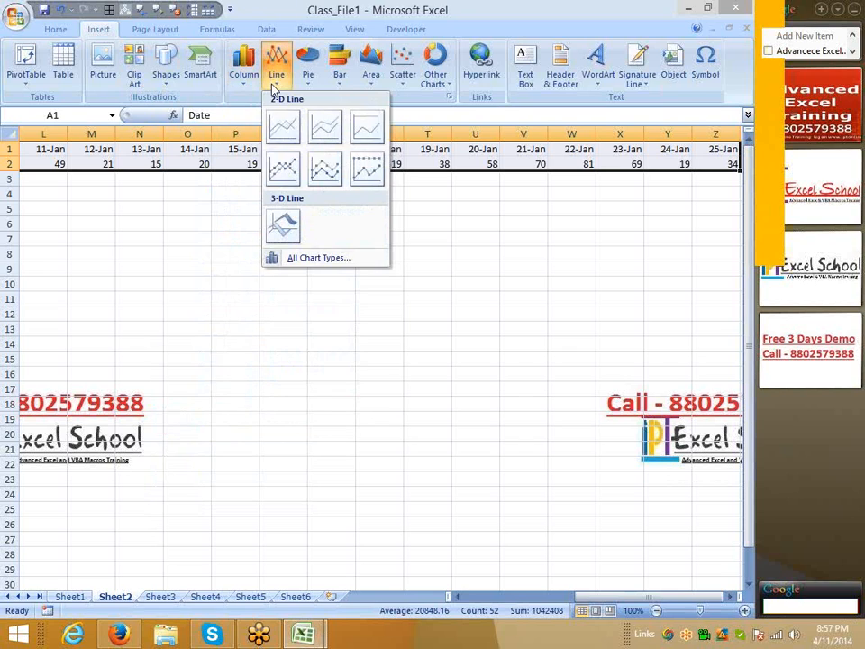
pyautogui.click(283, 129)
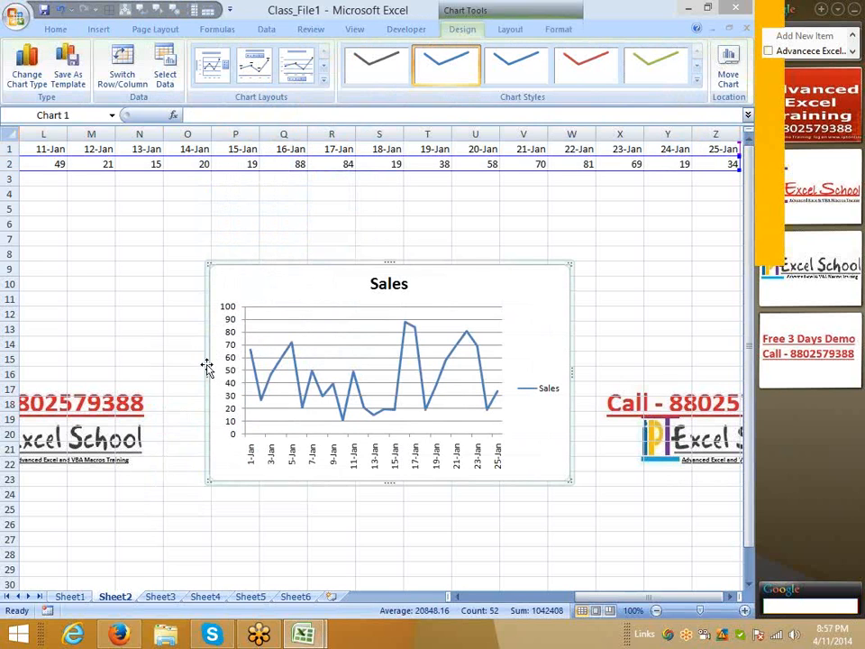
# - Widen the Sales line chart on its left side until it starts in column L, giving every date room on the axis
pyautogui.moveTo(207, 367); pyautogui.dragTo(79, 356)
pyautogui.click(98, 28)
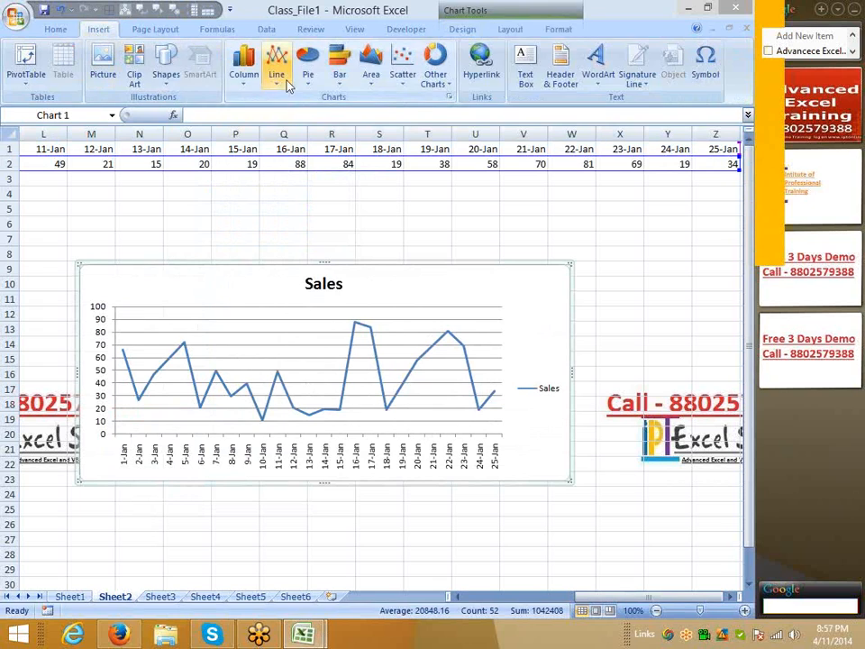
pyautogui.click(280, 74)
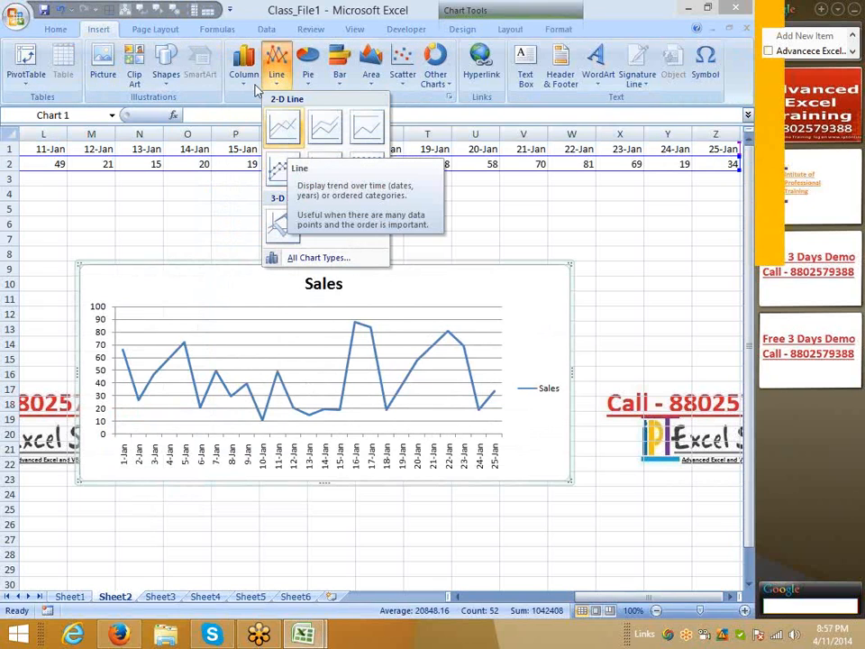
pyautogui.click(247, 77)
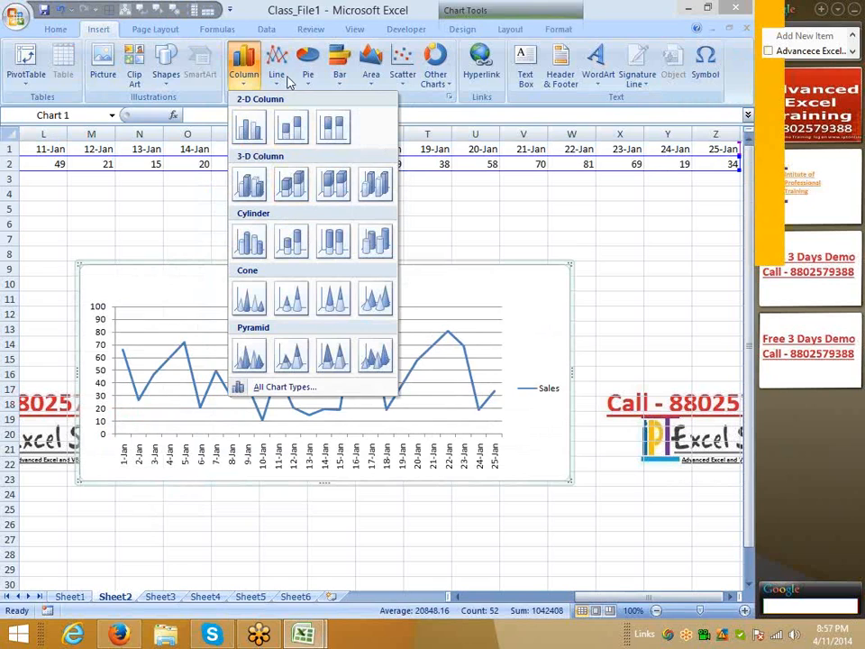
pyautogui.click(289, 81)
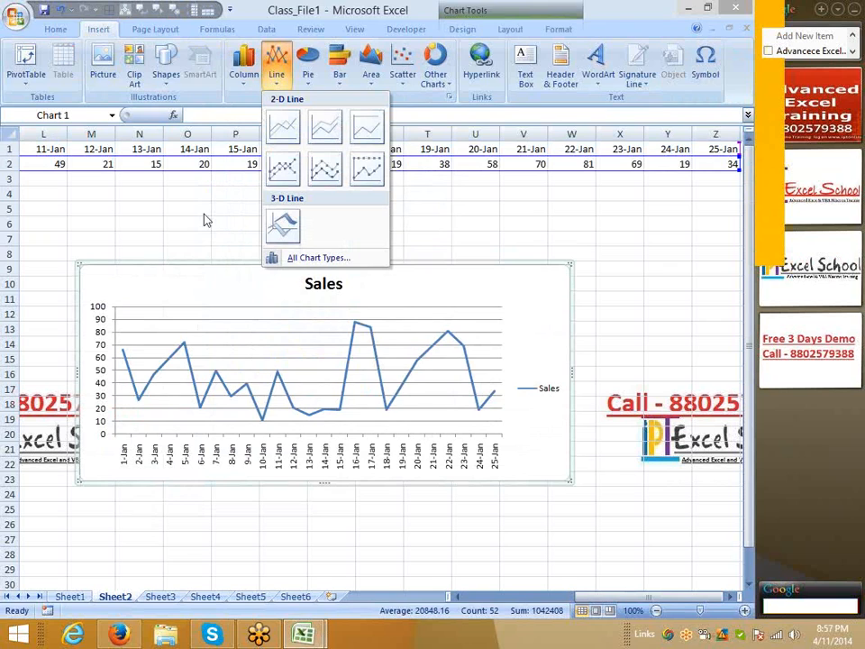
pyautogui.click(170, 273)
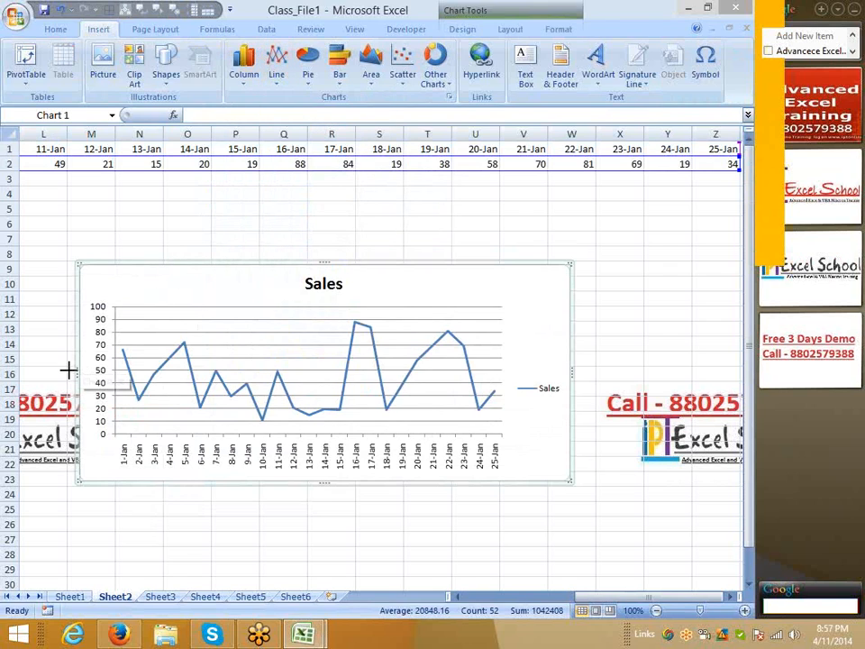
pyautogui.moveTo(78, 371); pyautogui.dragTo(42, 372)
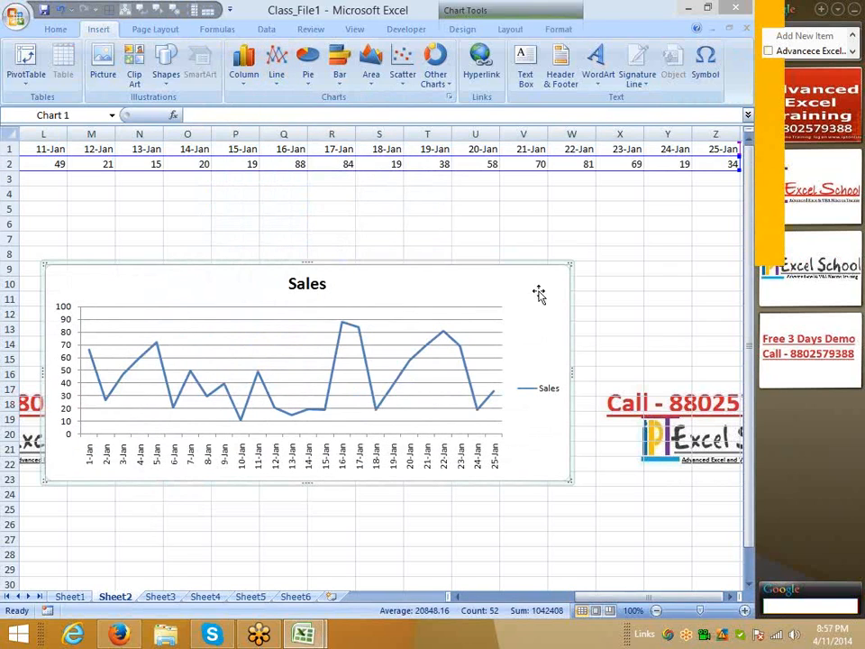
# - Copy the Banks and Jan columns (A1:B6) from Sheet3 and paste them at A1 of a new worksheet
pyautogui.click(154, 597)
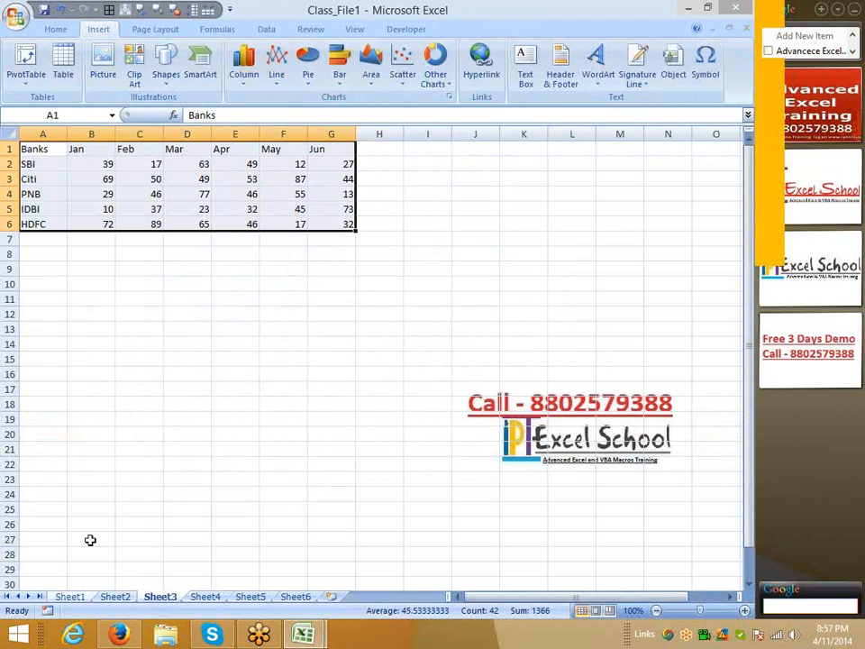
pyautogui.click(91, 435)
pyautogui.moveTo(40, 151); pyautogui.dragTo(100, 225)
pyautogui.hotkey('ctrl', 'c')
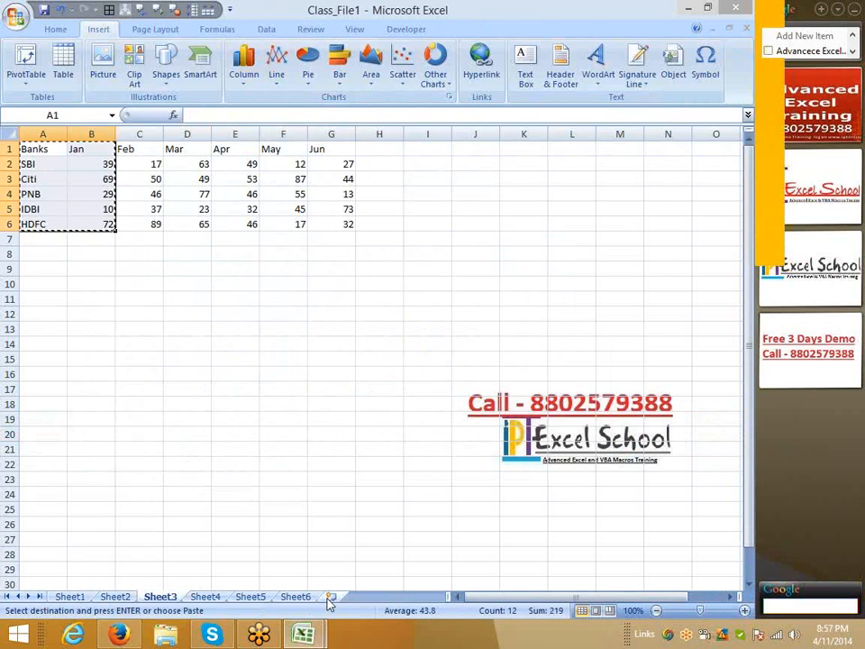
pyautogui.click(329, 597)
pyautogui.hotkey('ctrl', 'v')
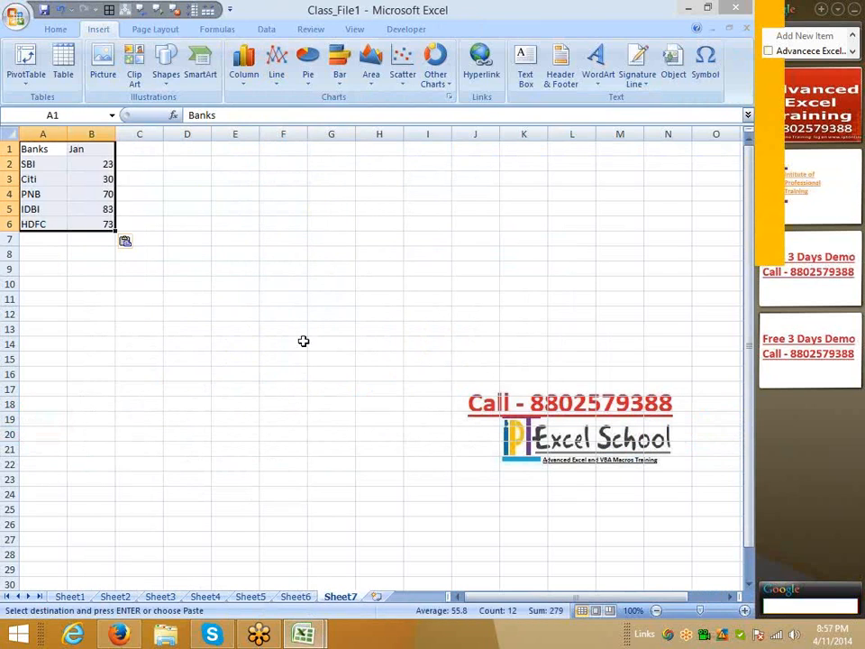
# - Insert a basic 2-D pie chart from the pasted bank data and move it just below the table, starting near row 8
pyautogui.click(306, 72)
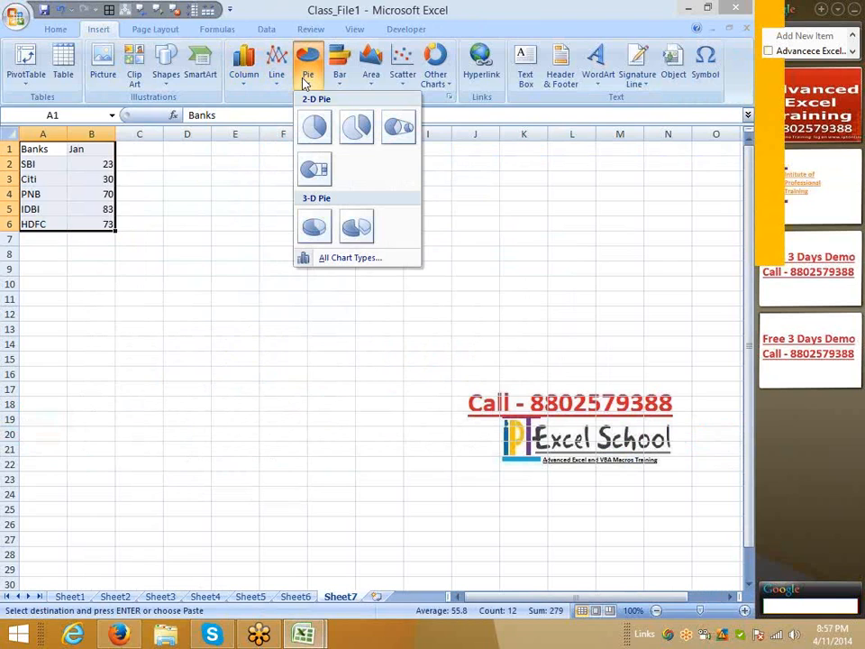
pyautogui.click(315, 127)
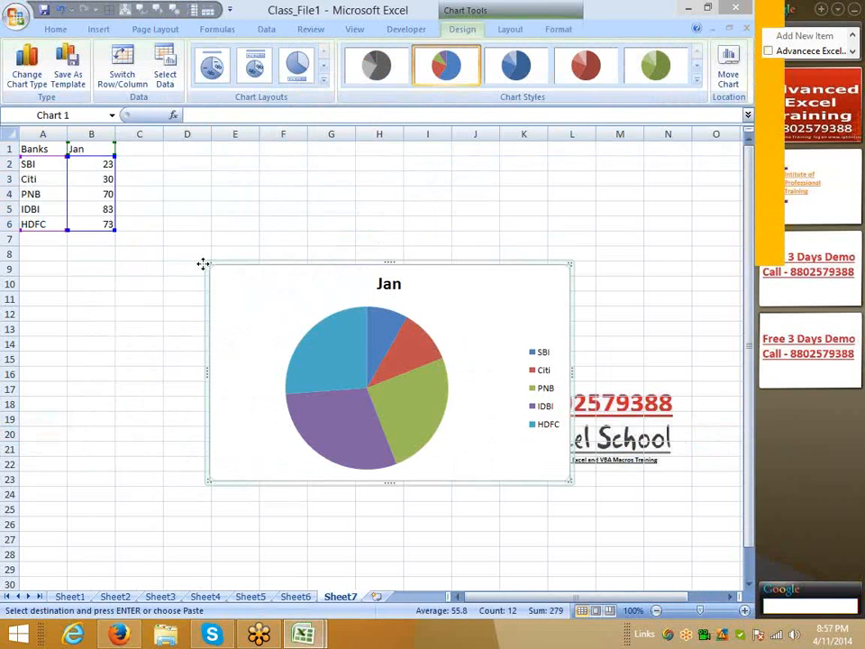
pyautogui.moveTo(220, 268); pyautogui.dragTo(62, 263)
pyautogui.click(697, 80)
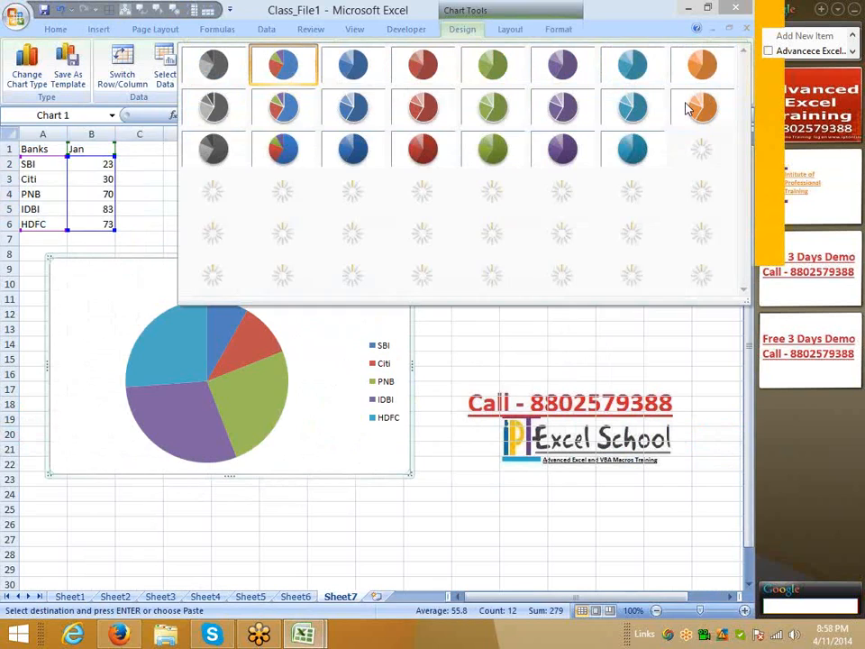
pyautogui.click(113, 283)
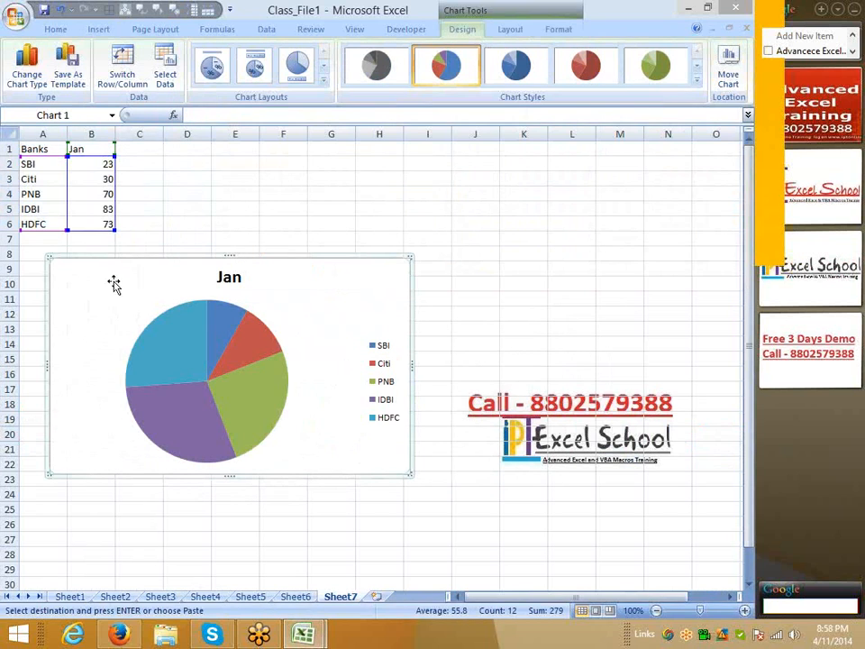
# - Add data labels to the slices of the Jan pie chart
pyautogui.rightClick(147, 351)
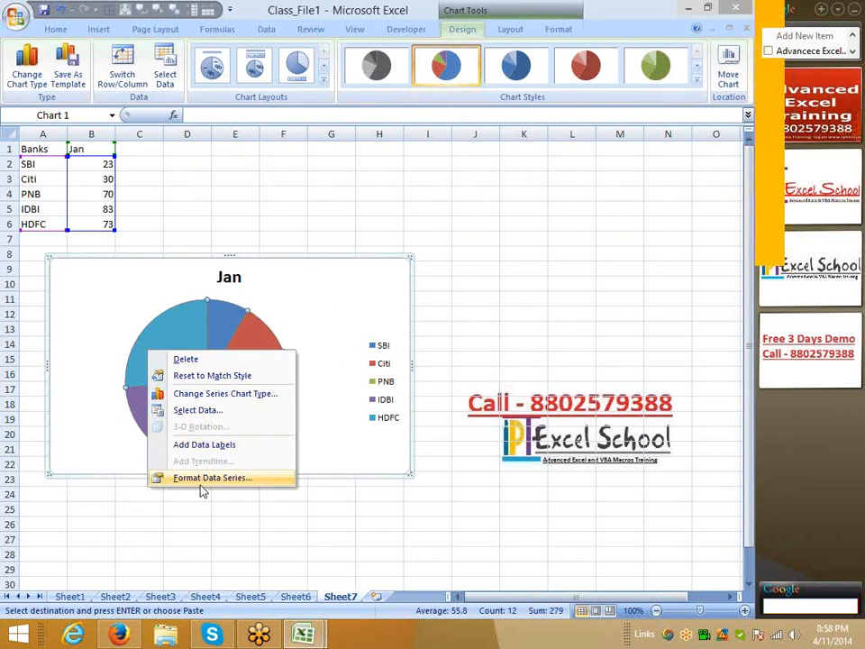
pyautogui.click(83, 292)
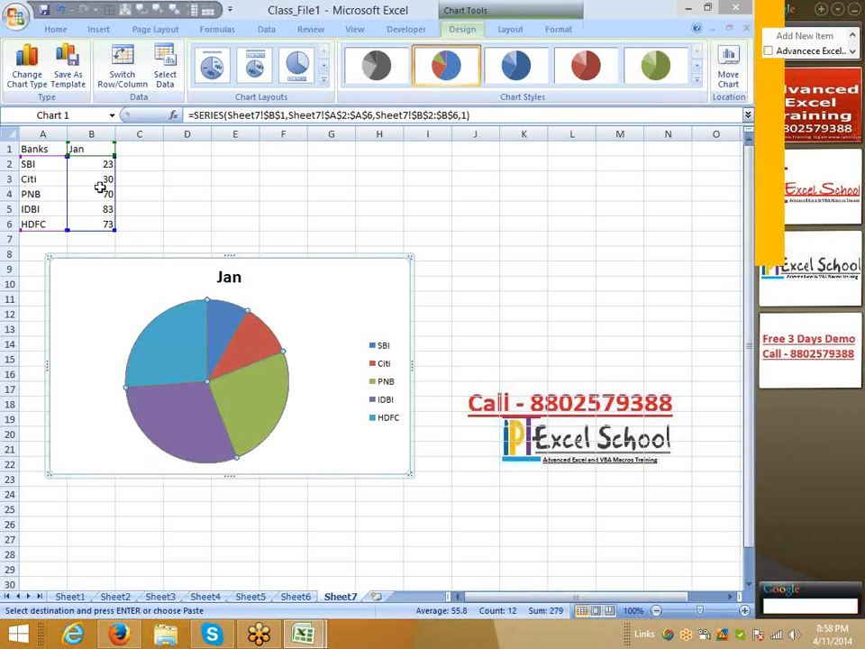
pyautogui.rightClick(174, 353)
pyautogui.click(229, 451)
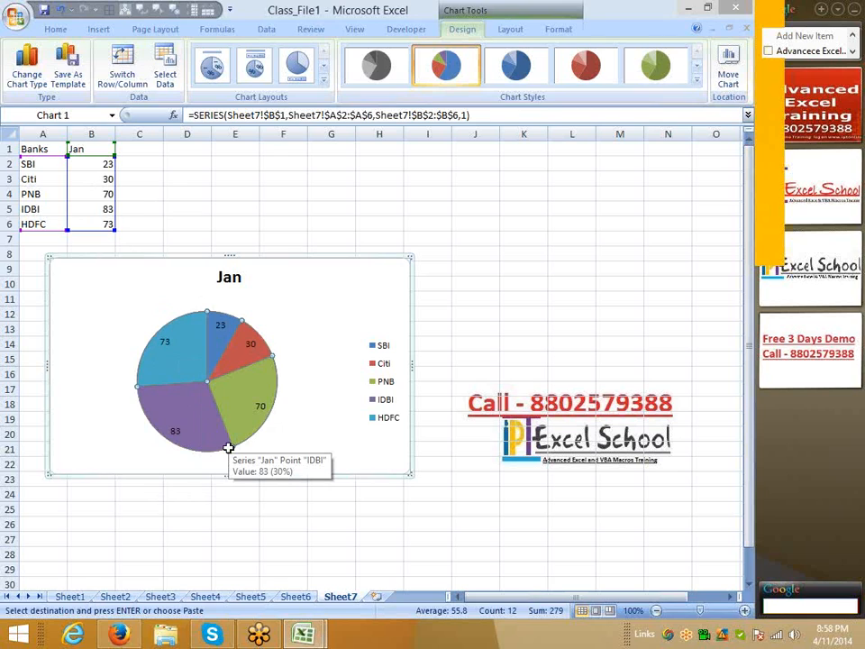
# - Format the pie chart's data labels to include Percentage and Category Name along with the value
pyautogui.click(163, 346)
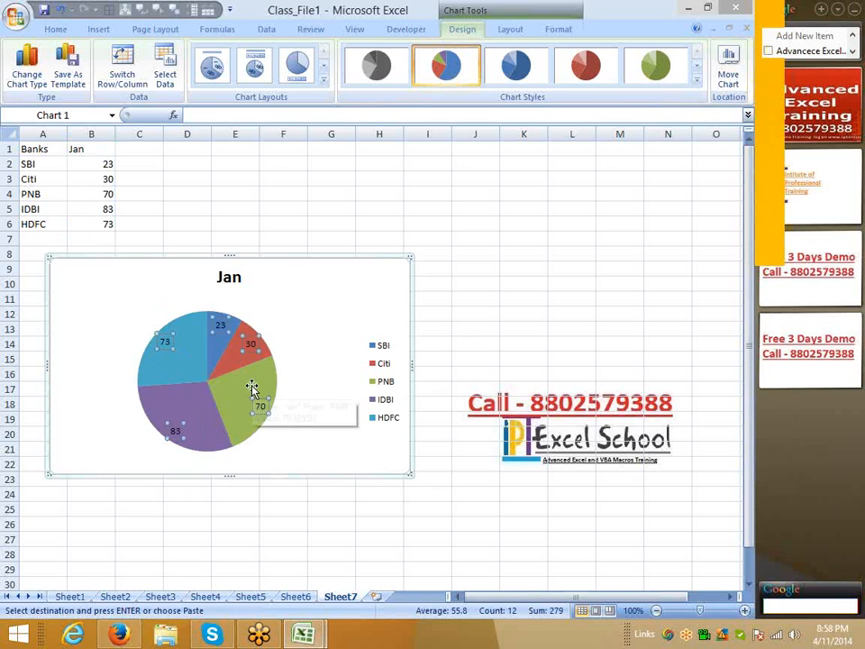
pyautogui.rightClick(167, 343)
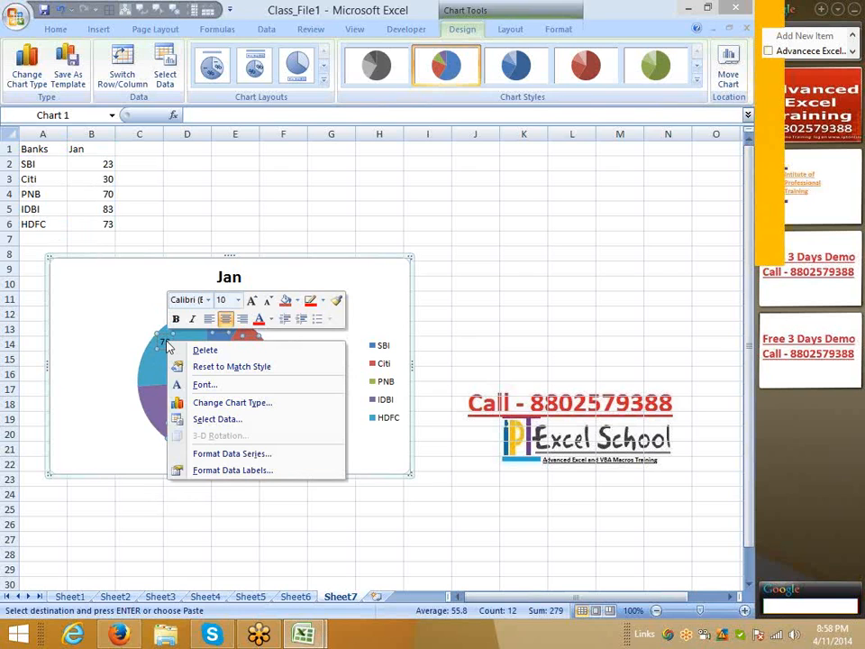
pyautogui.click(241, 472)
pyautogui.moveTo(463, 115); pyautogui.dragTo(629, 115)
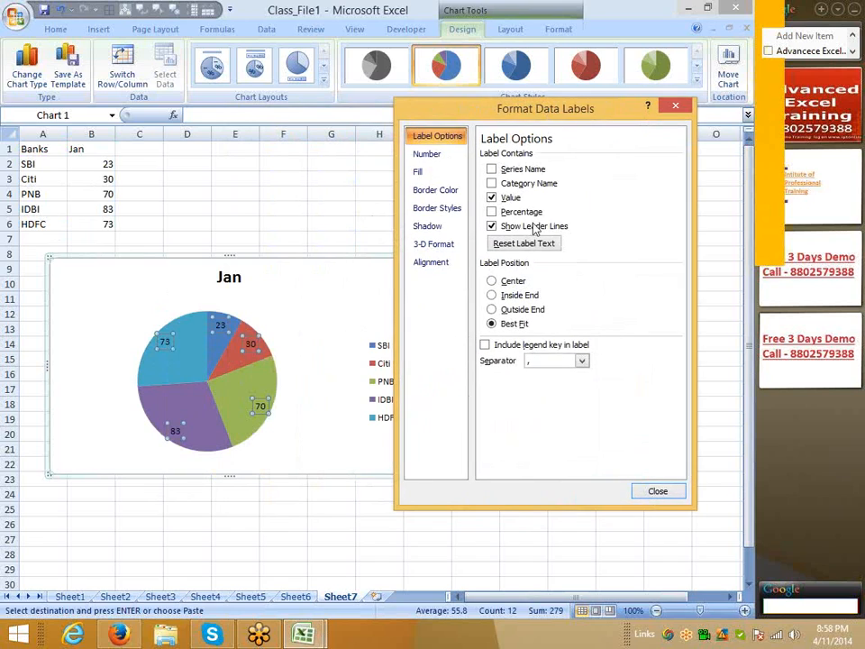
pyautogui.click(491, 212)
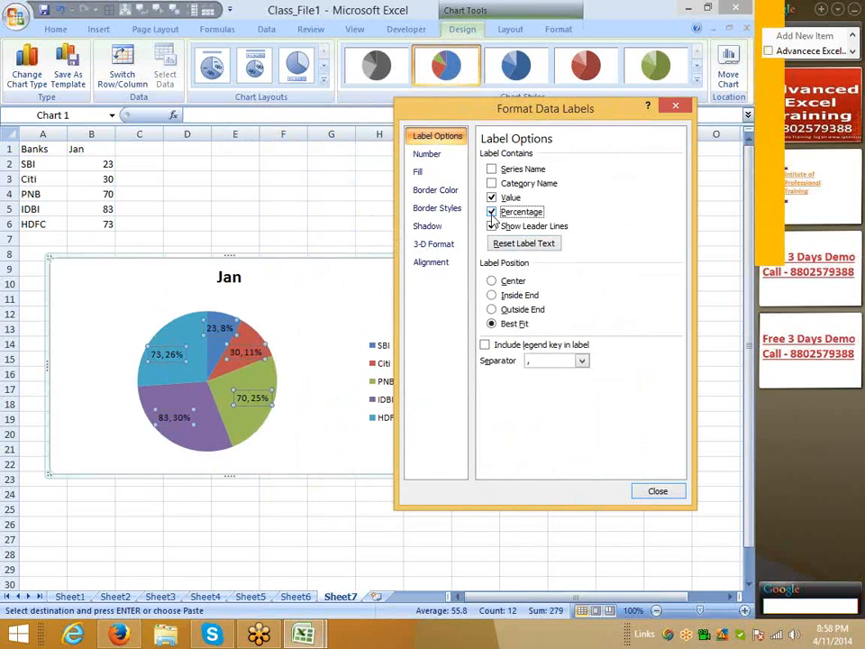
pyautogui.click(497, 184)
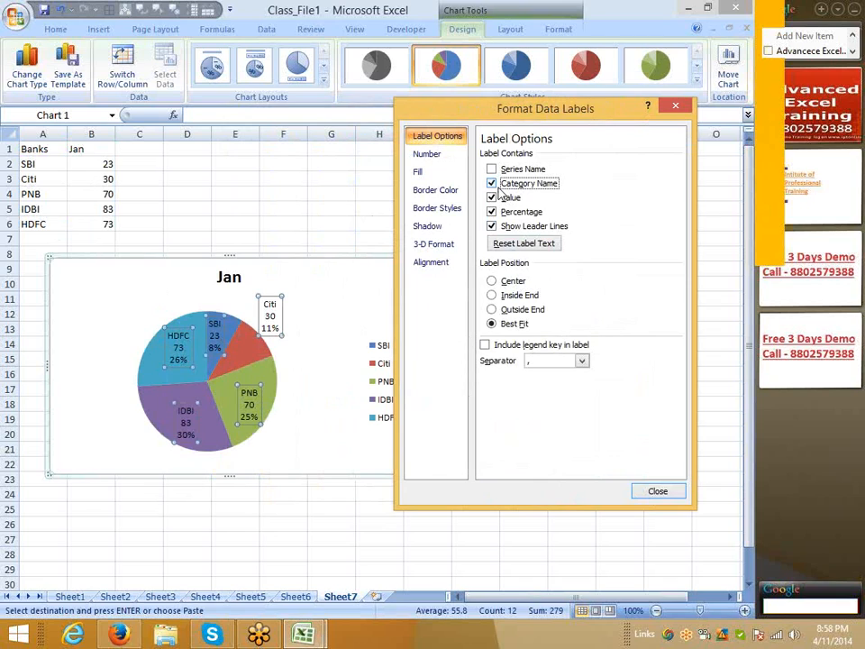
# - Try the Center, Inside End and Outside End positions for the pie chart's data labels and return them to Best Fit
pyautogui.click(510, 281)
pyautogui.click(519, 295)
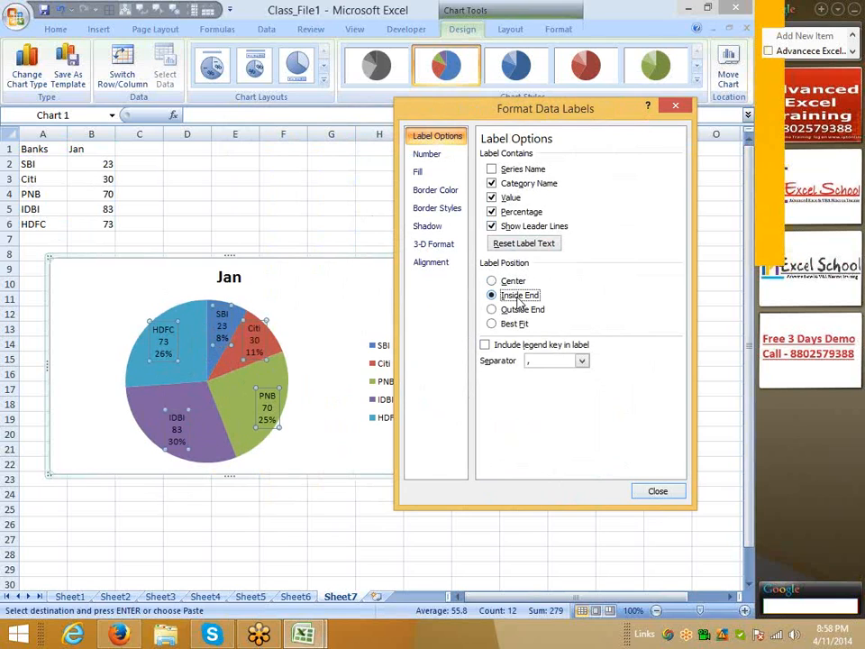
pyautogui.click(520, 310)
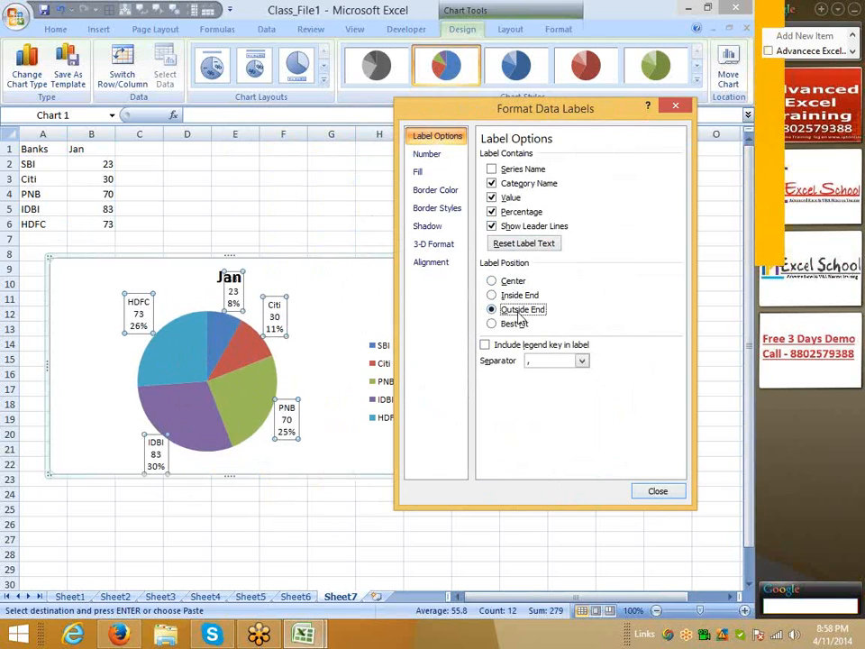
pyautogui.click(548, 359)
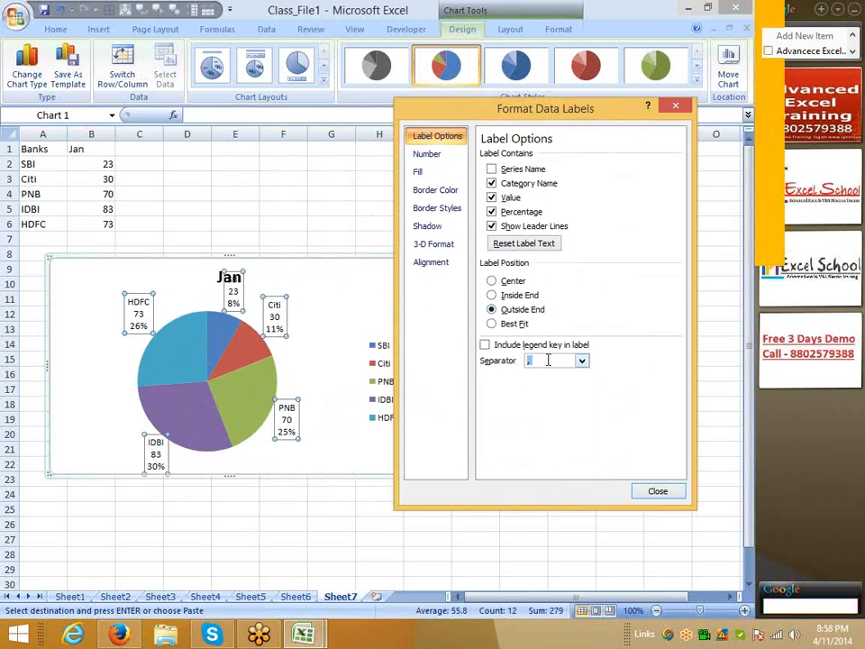
pyautogui.click(516, 324)
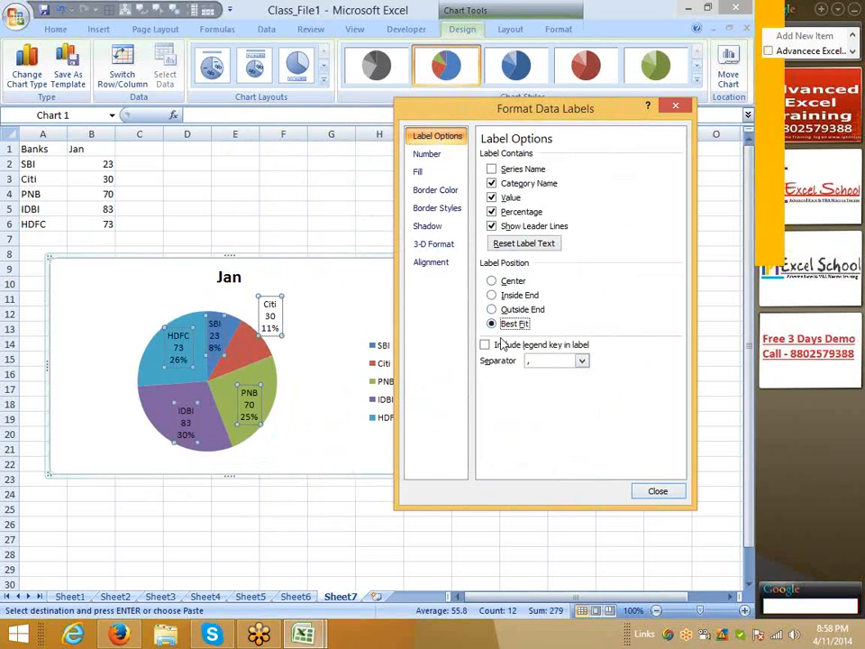
# - Include the legend key in the pie chart's data labels, ending with the Best Fit position after trying Outside End and Inside End
pyautogui.click(503, 345)
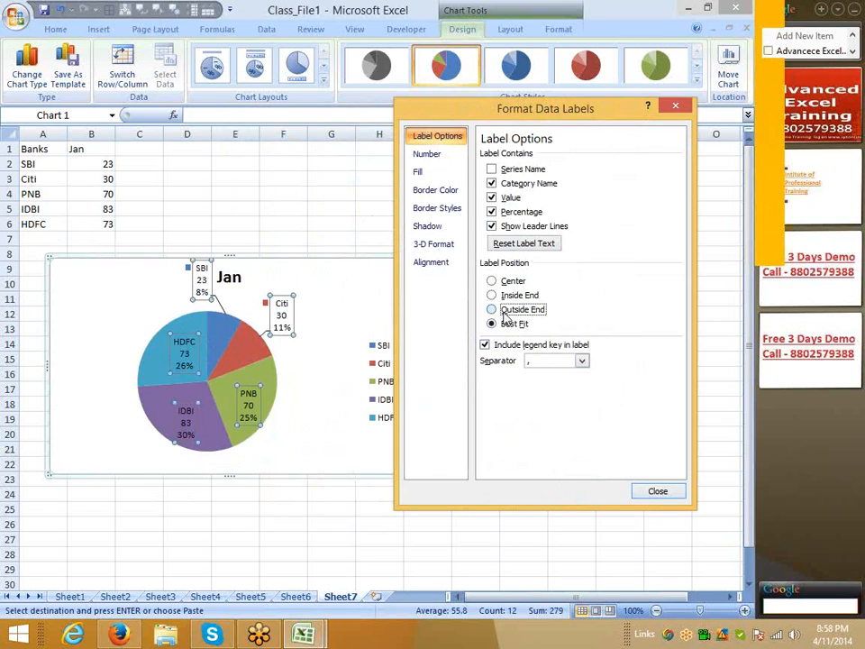
pyautogui.click(505, 311)
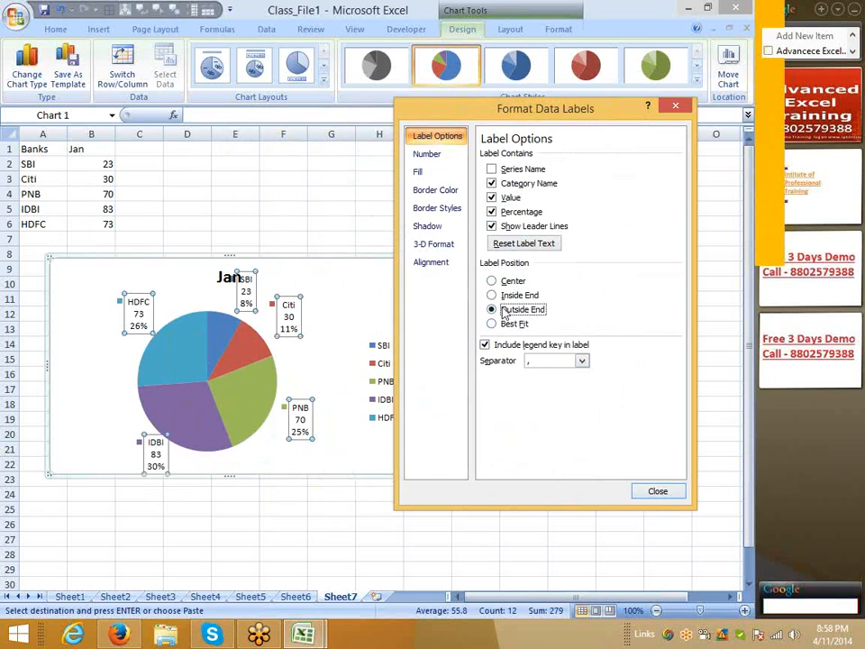
pyautogui.click(503, 295)
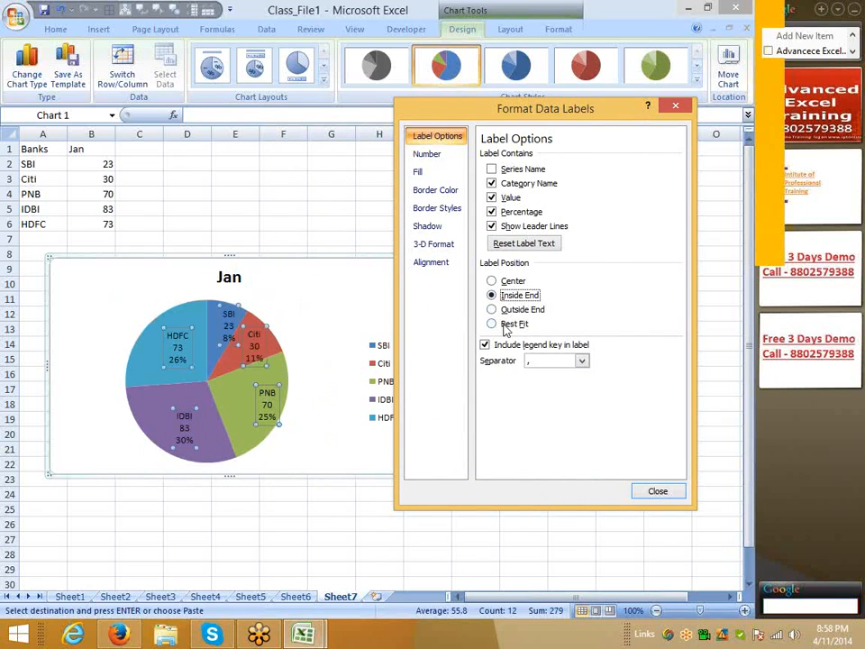
pyautogui.click(506, 326)
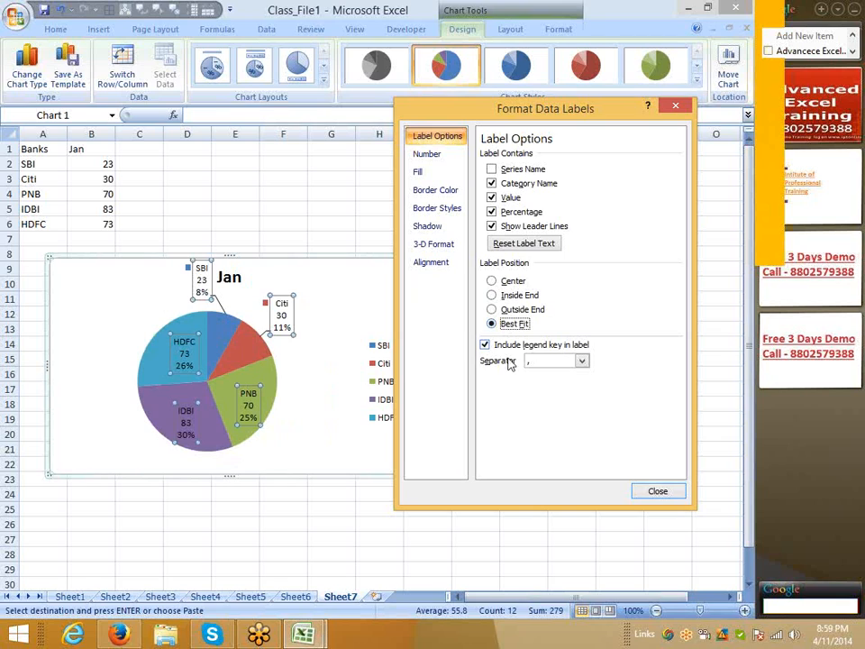
pyautogui.click(485, 345)
pyautogui.click(485, 346)
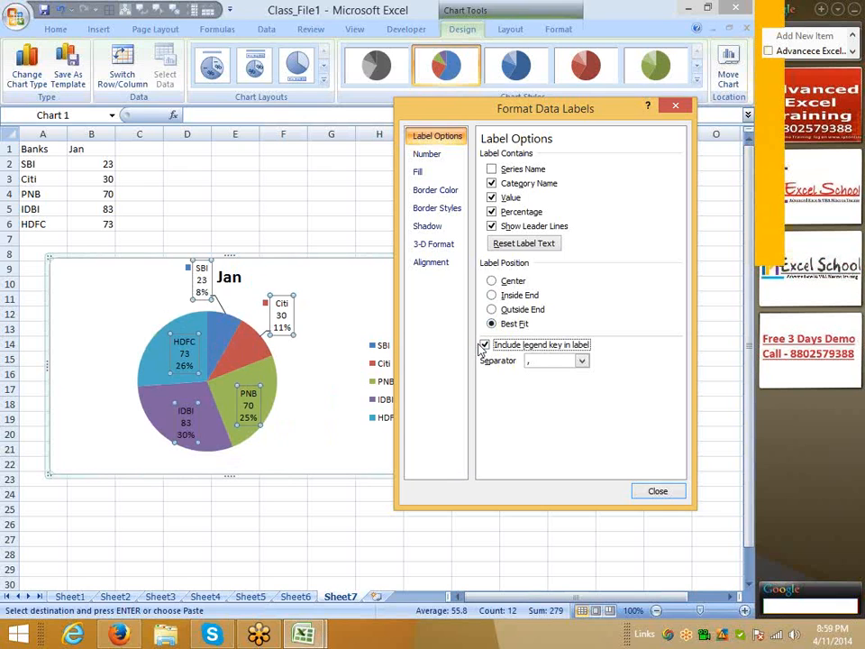
pyautogui.click(651, 493)
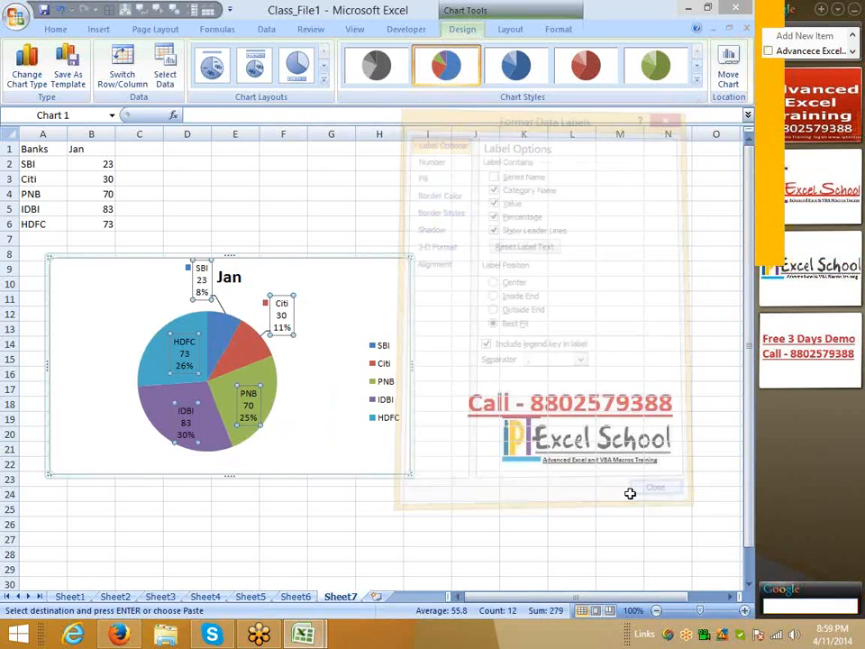
pyautogui.click(481, 484)
pyautogui.click(297, 415)
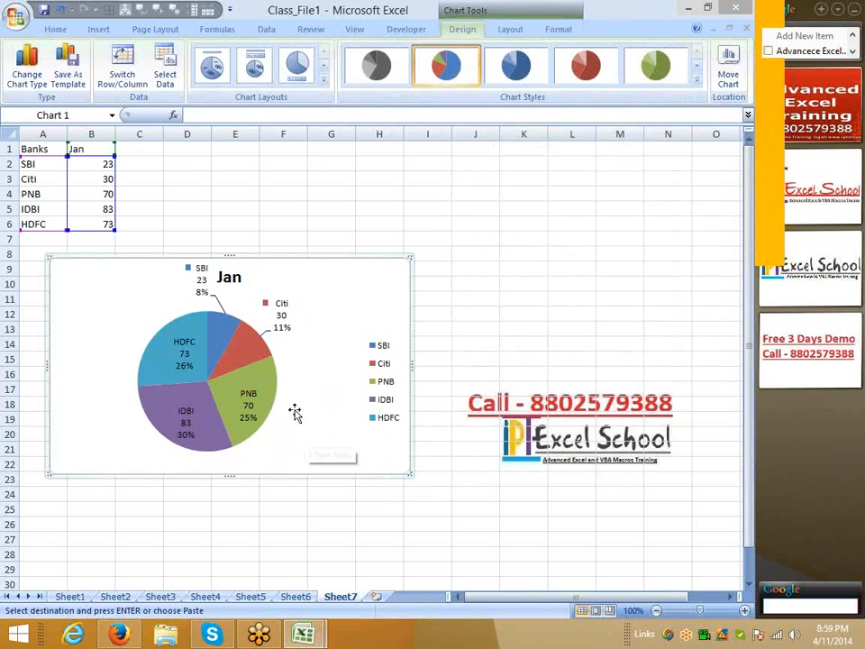
pyautogui.click(222, 343)
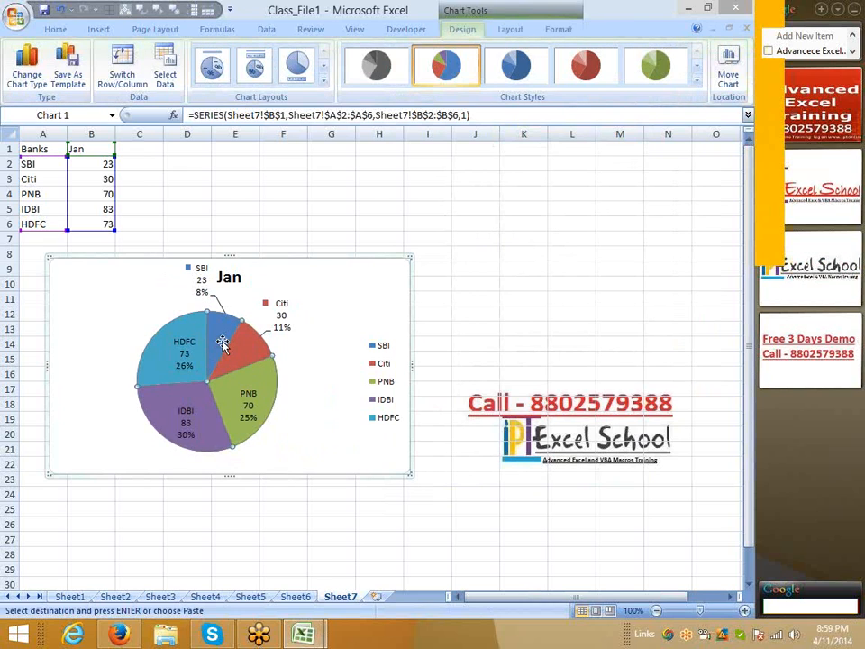
pyautogui.rightClick(239, 391)
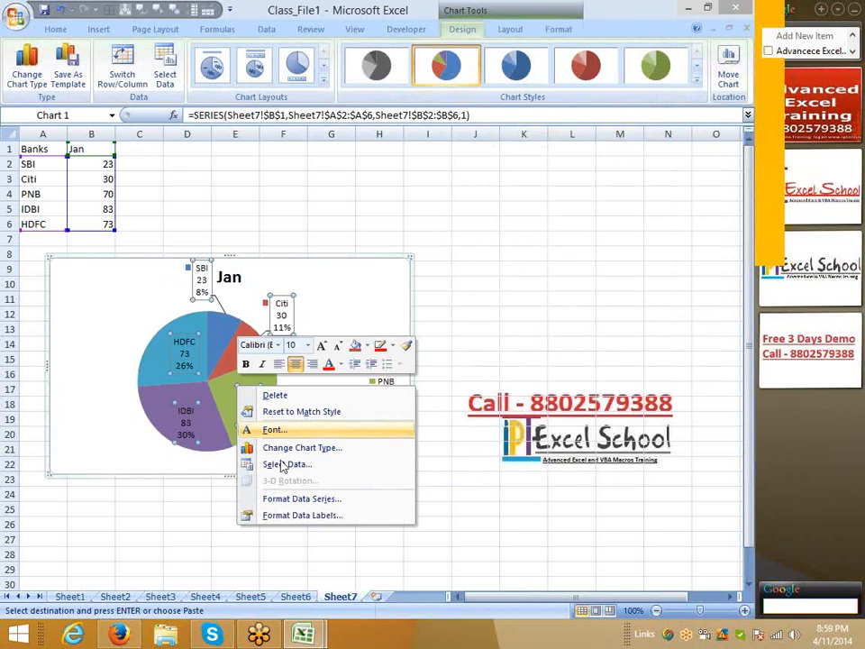
pyautogui.click(291, 513)
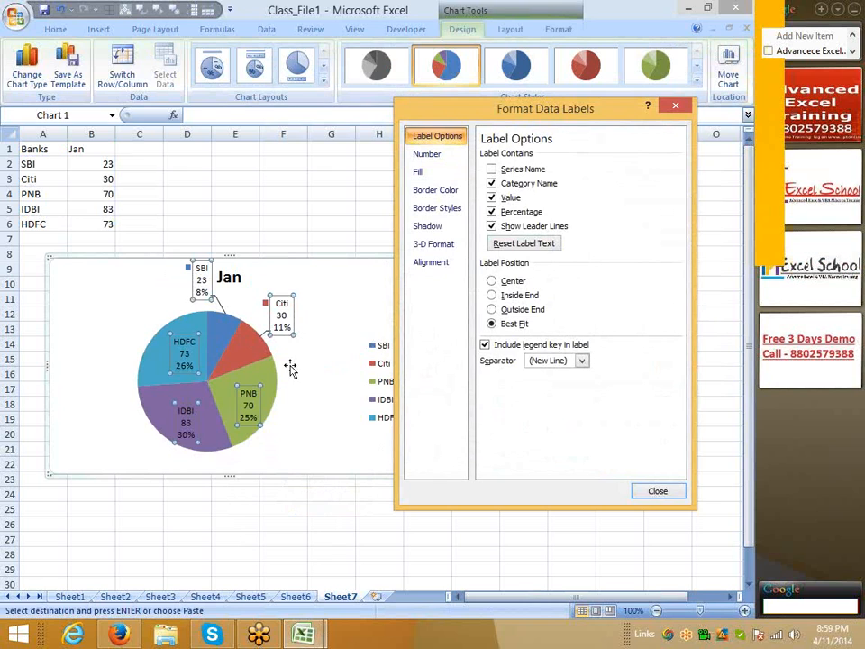
pyautogui.press('Escape')
# - Rotate the pie series by setting the angle of its first slice to 80 in the data series formatting
pyautogui.click(257, 362)
pyautogui.rightClick(258, 362)
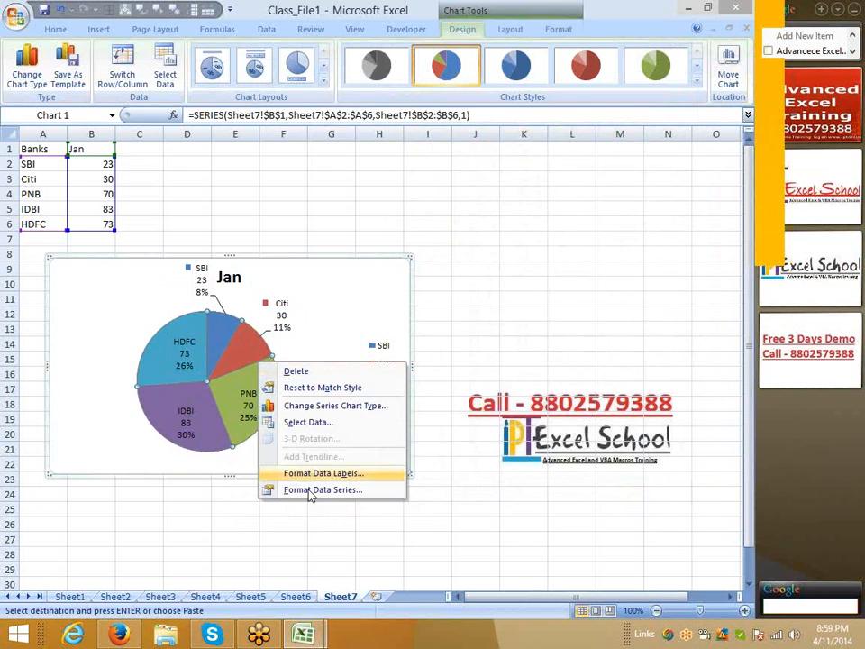
pyautogui.click(293, 488)
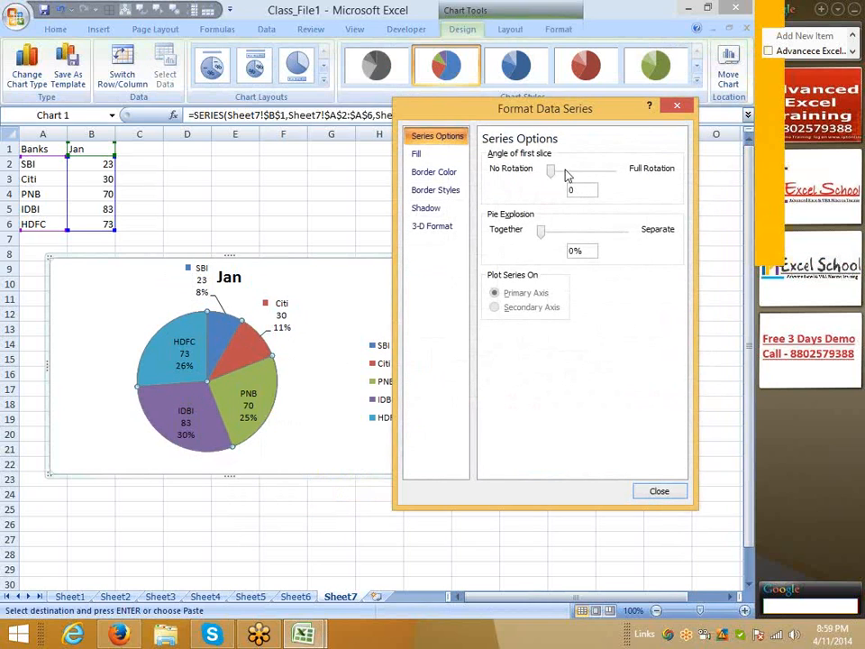
pyautogui.click(574, 176)
pyautogui.click(561, 170)
pyautogui.click(560, 171)
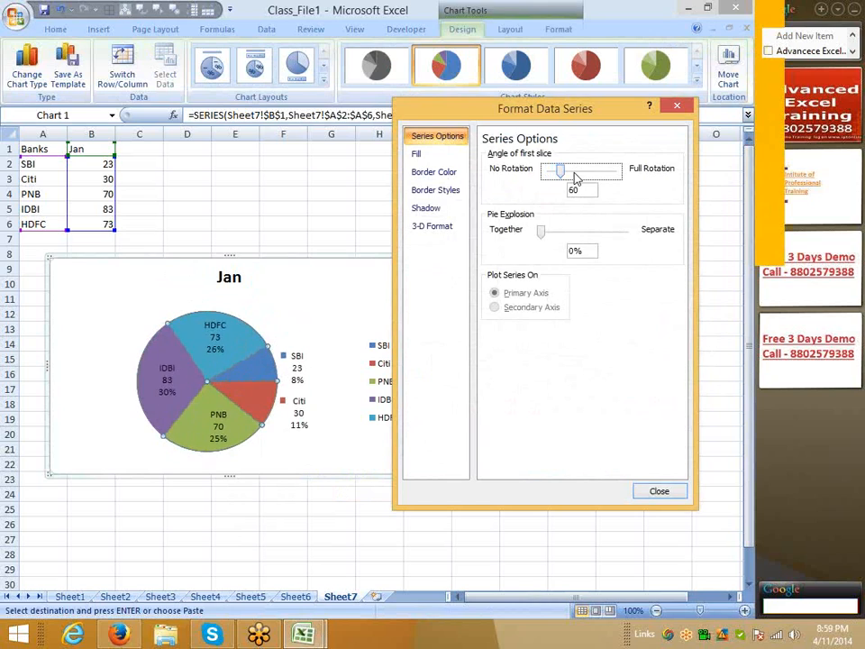
pyautogui.click(560, 171)
# - Try exploding all slices of the pie series and return the pie explosion to 0%
pyautogui.click(555, 234)
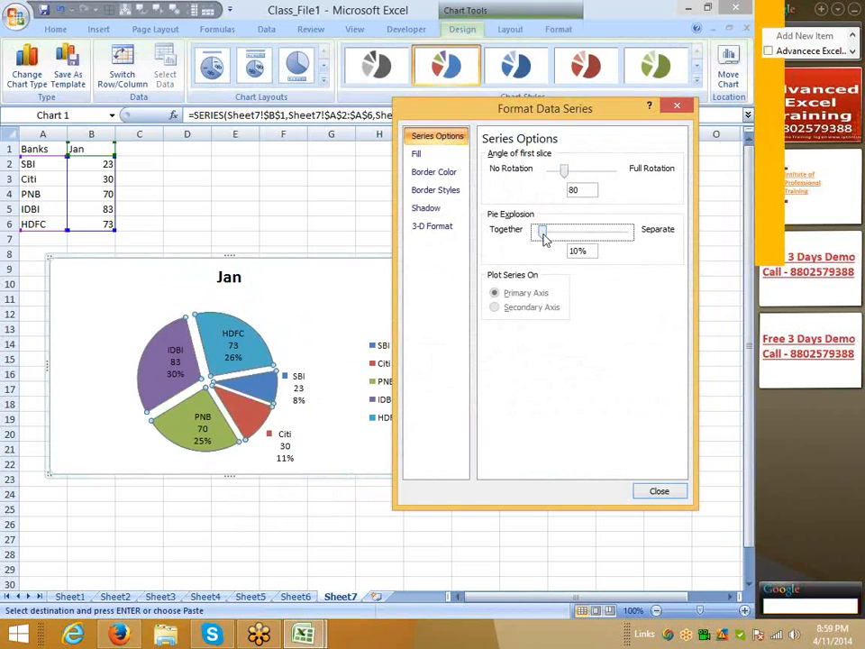
pyautogui.moveTo(539, 234); pyautogui.dragTo(536, 234)
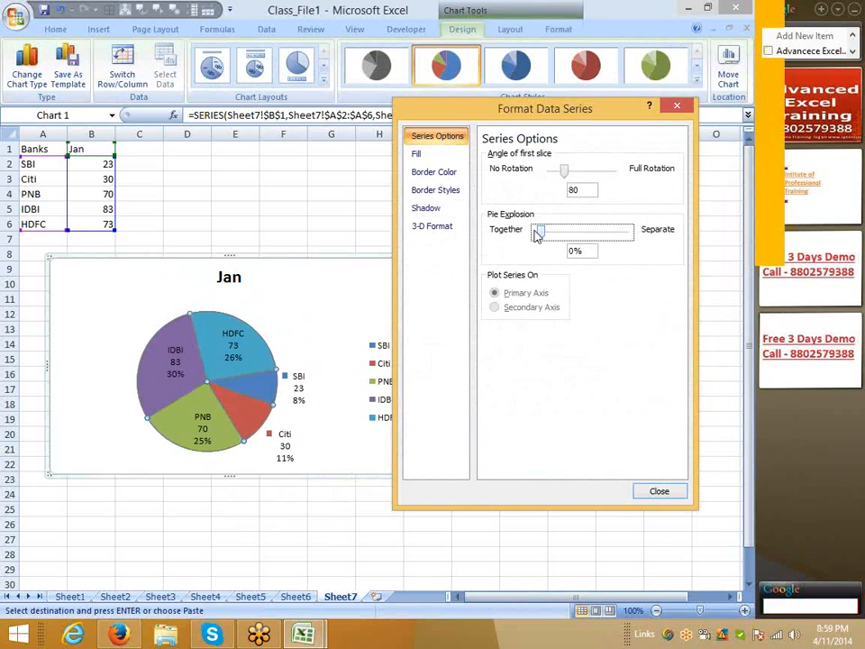
pyautogui.click(659, 491)
pyautogui.click(378, 509)
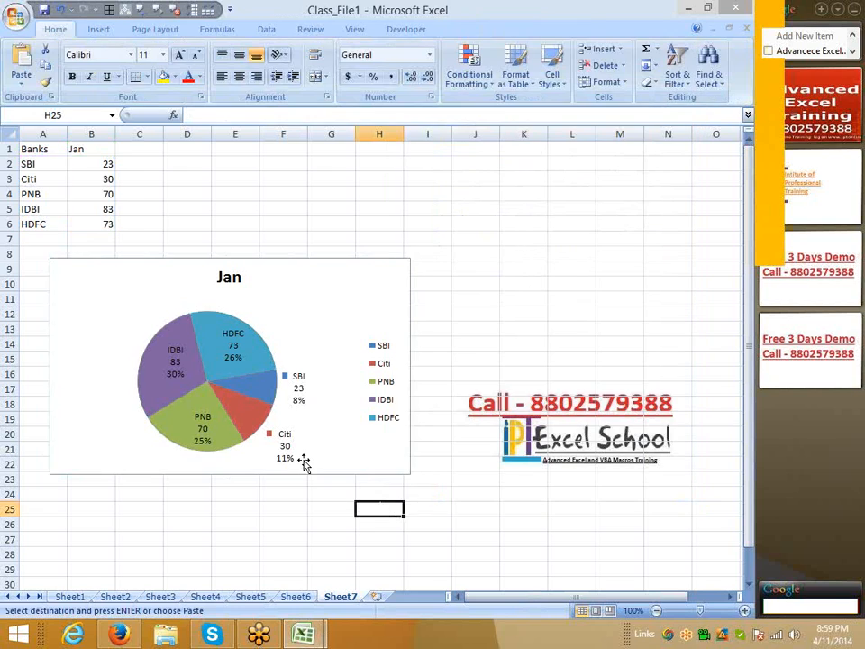
# - Pull only the Citi slice outward, away from the rest of the pie
pyautogui.click(245, 407)
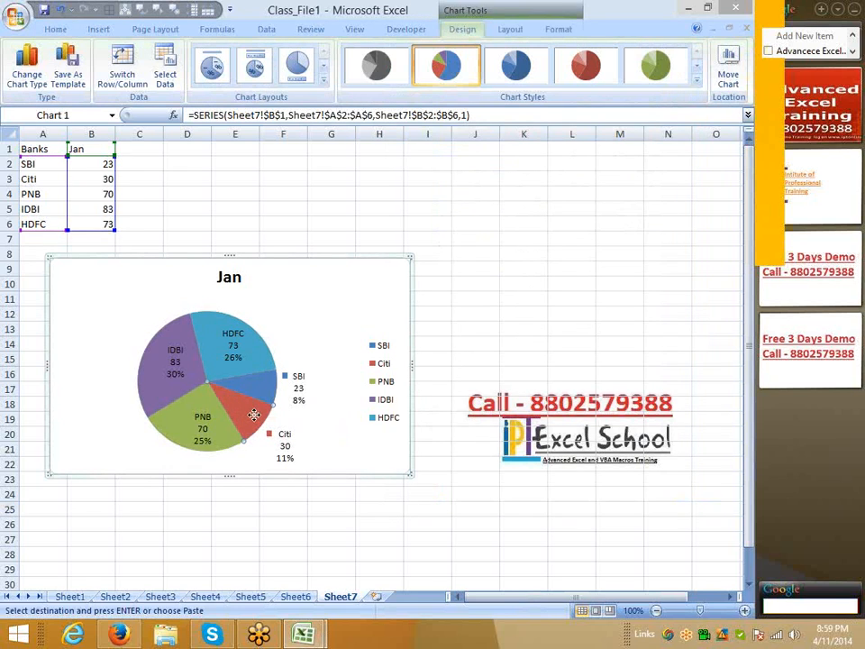
pyautogui.moveTo(247, 410); pyautogui.dragTo(266, 431)
pyautogui.click(255, 477)
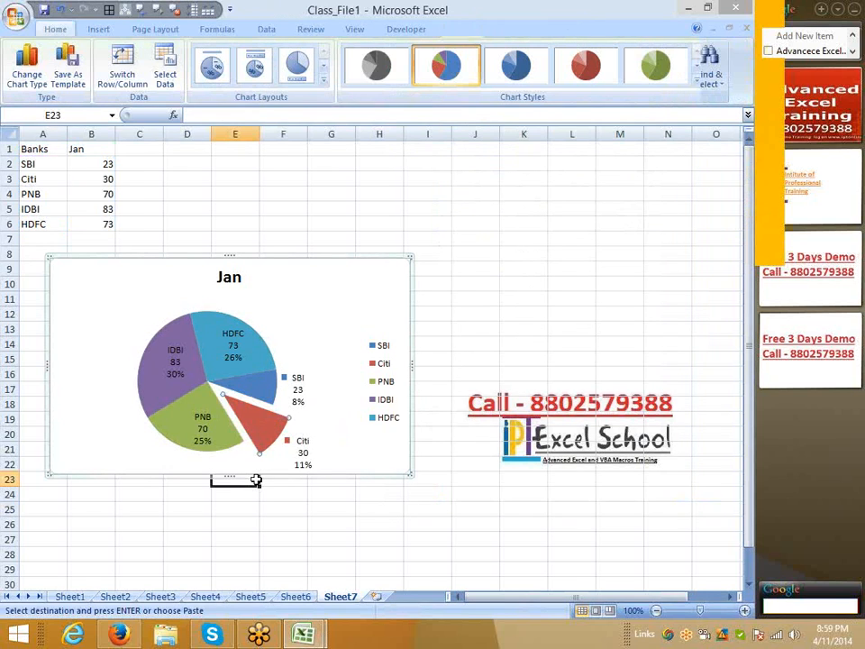
# - Delete the whole Jan pie chart from Sheet7
pyautogui.click(165, 285)
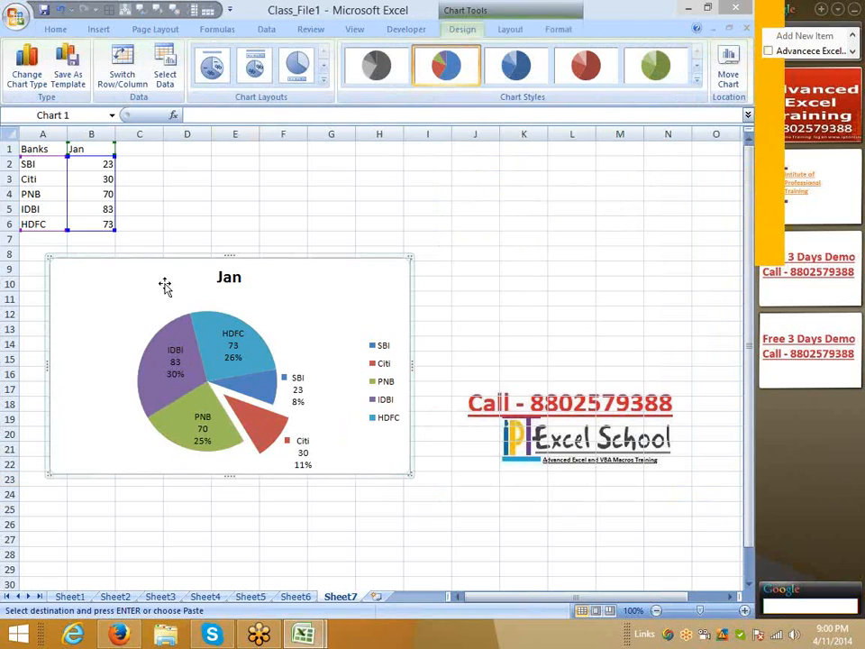
pyautogui.press('Delete')
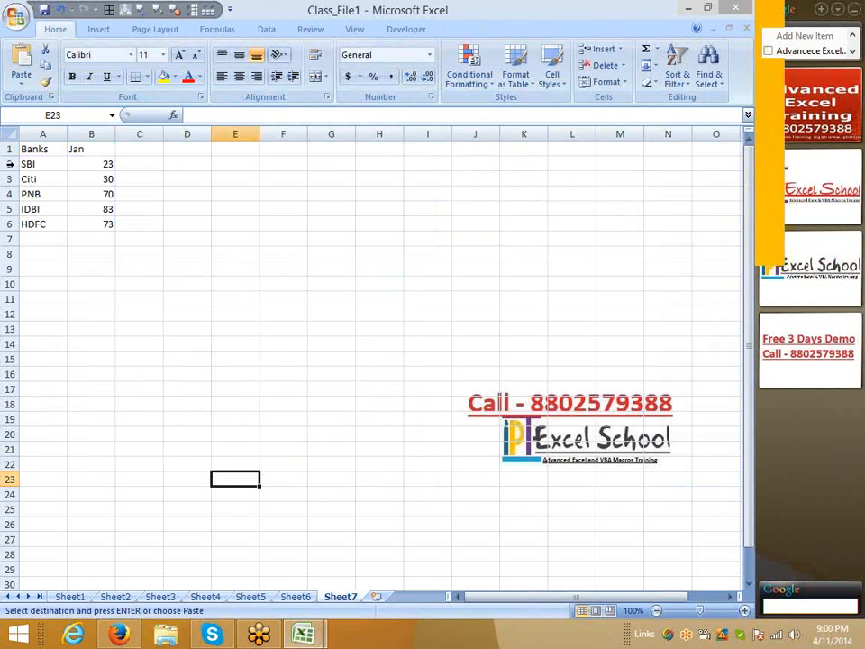
# - Insert an exploded 2-D pie chart from the bank data in A1:B6 and delete this new chart
pyautogui.moveTo(43, 150); pyautogui.dragTo(101, 224)
pyautogui.click(98, 29)
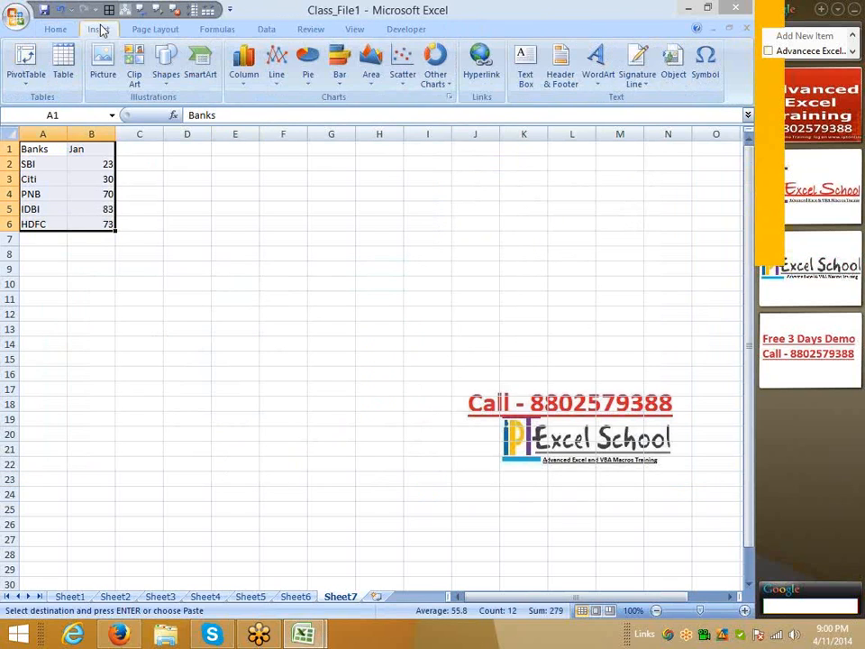
pyautogui.click(314, 81)
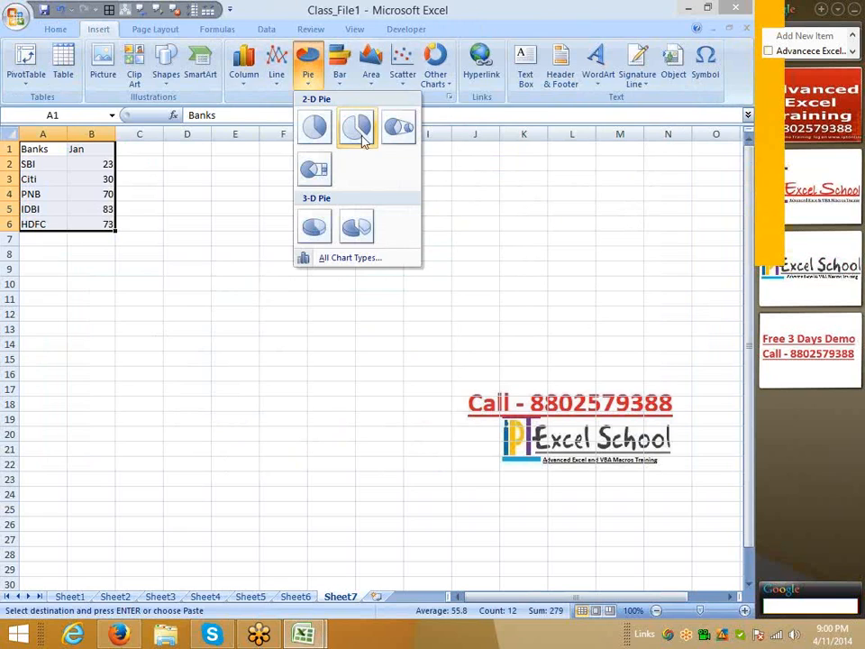
pyautogui.click(362, 138)
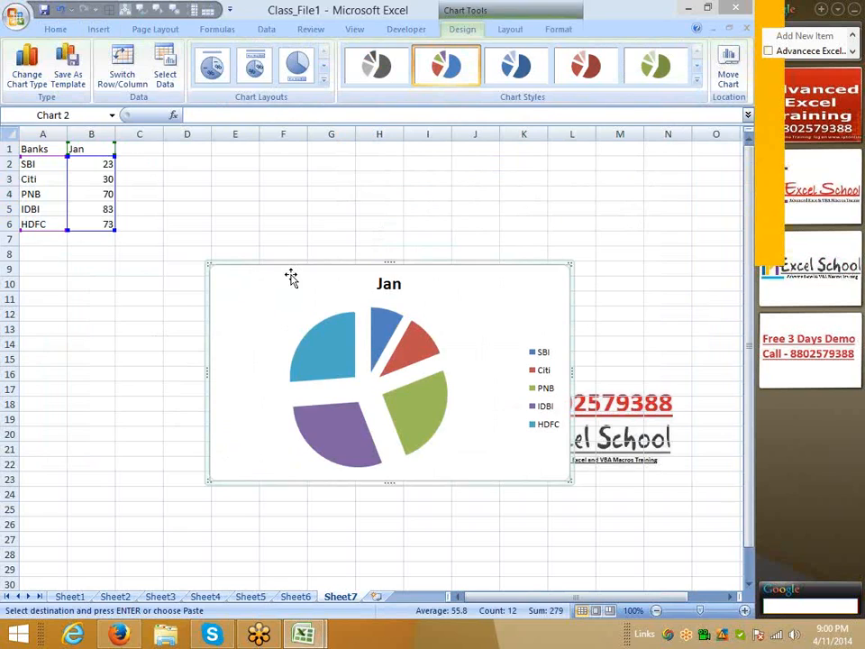
pyautogui.press('Delete')
# - Add two more banks below HDFC: RBS in A7 and CBS in A8
pyautogui.click(104, 223)
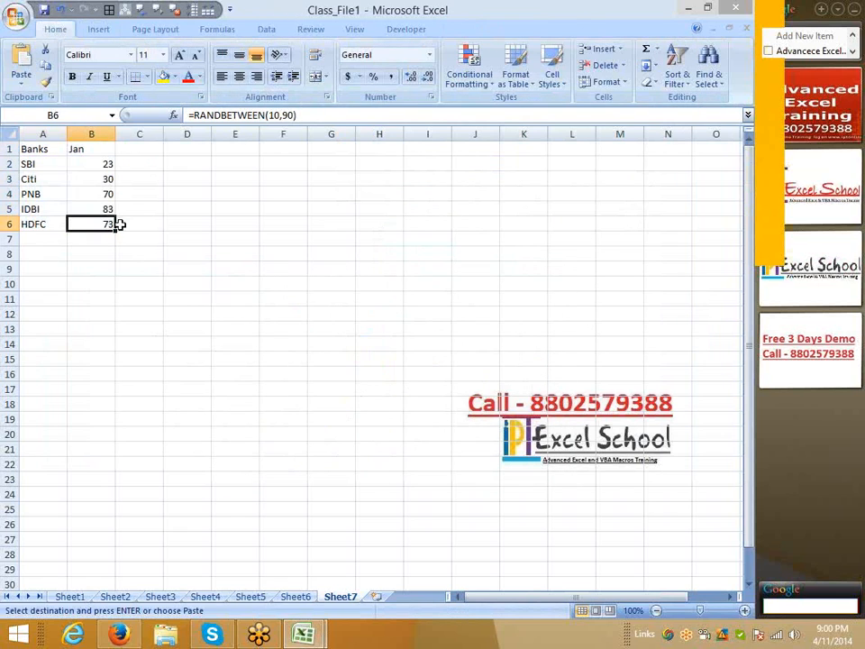
pyautogui.click(34, 239)
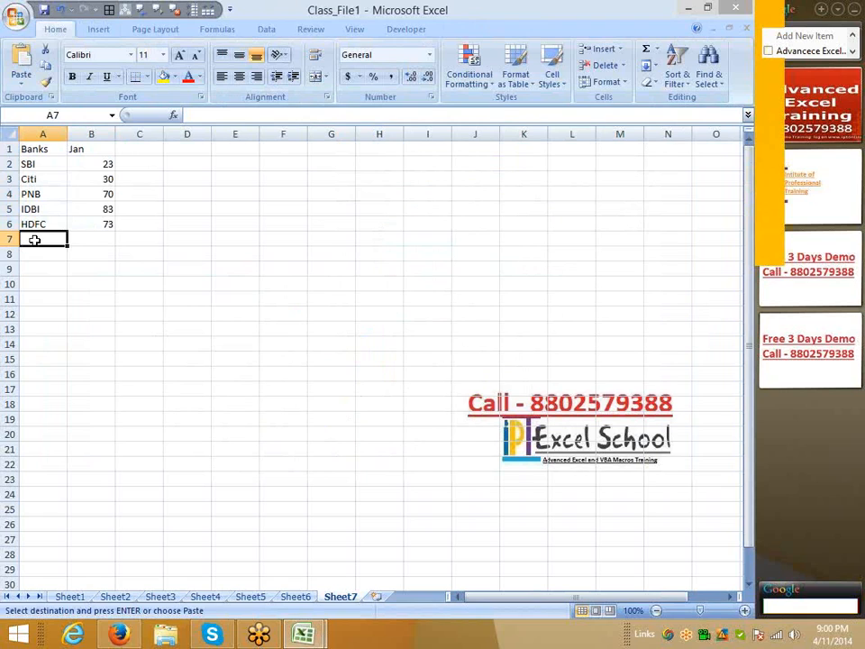
pyautogui.write('RBS')
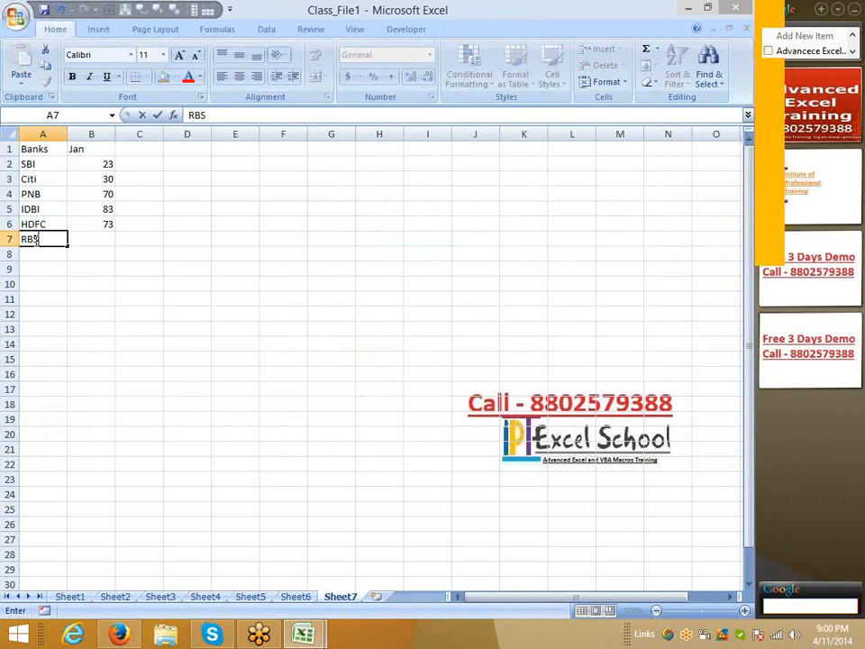
pyautogui.press('Return')
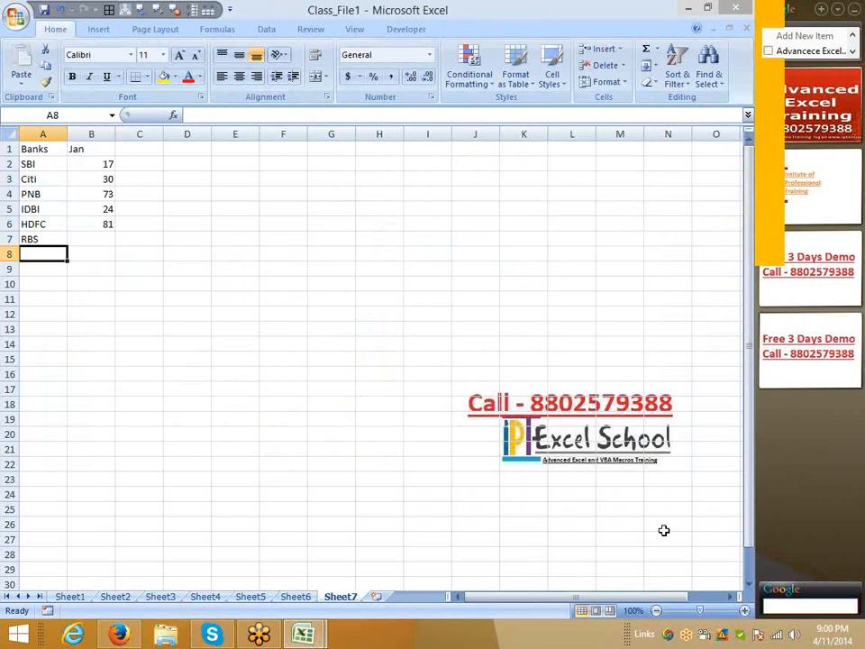
pyautogui.write('CBS')
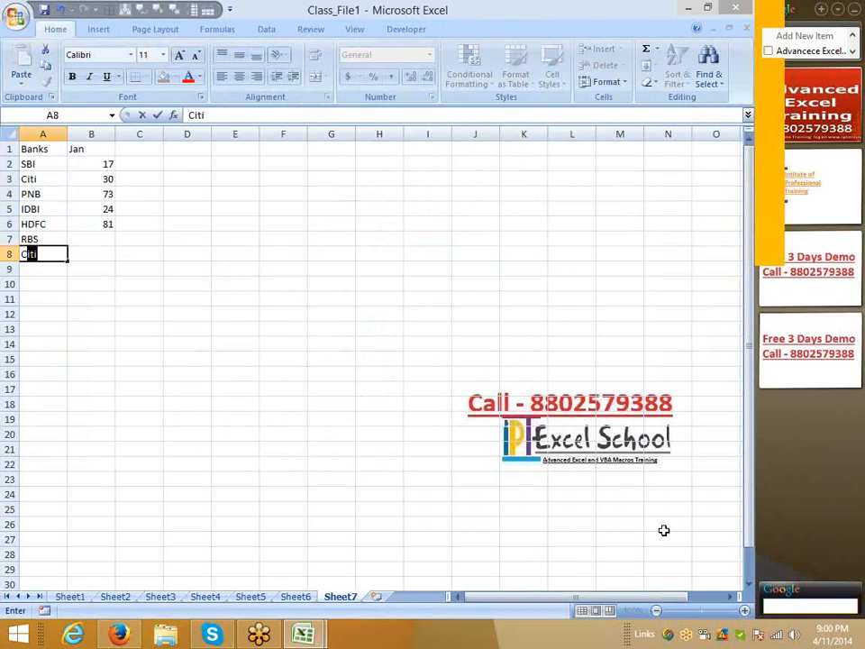
pyautogui.press('Return')
# - Enter the Jan values for the added banks: 1 for RBS in B7 and 3 for CBS in B8
pyautogui.press('Right')
pyautogui.hotkey('shift', 'Up')
pyautogui.hotkey('shift', 'Up')
pyautogui.hotkey('shift', 'Up')
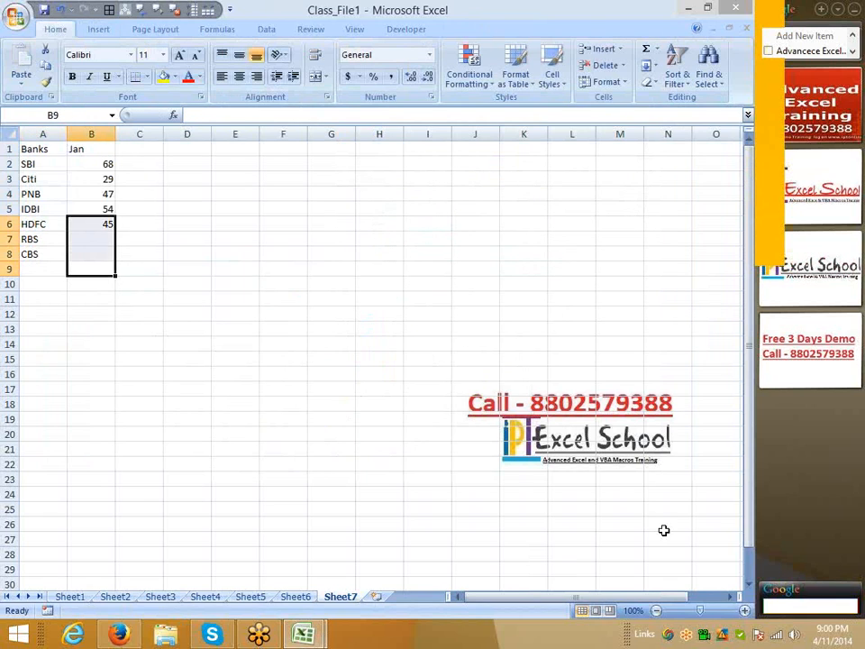
pyautogui.press('Up')
pyautogui.press('Up')
pyautogui.press('Return')
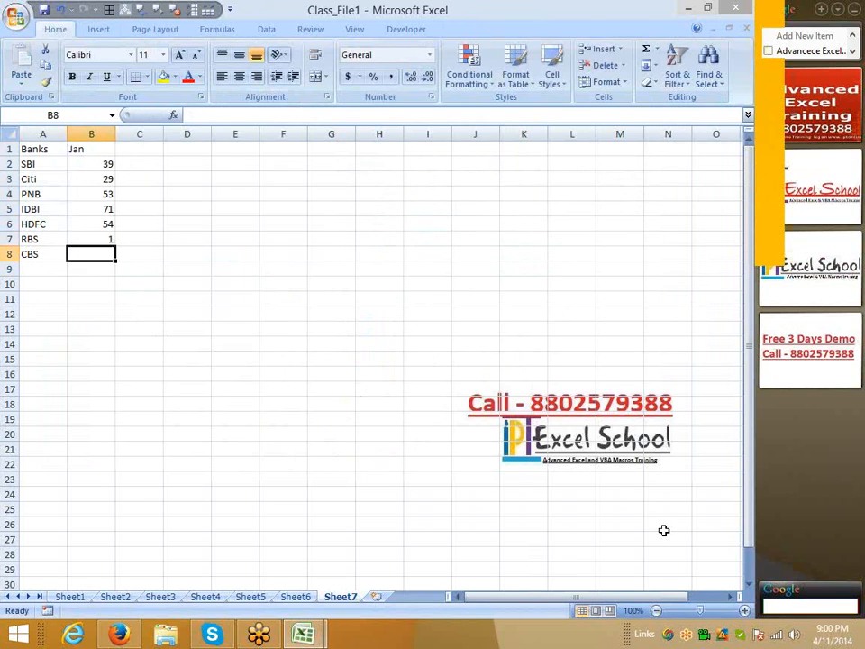
pyautogui.write('3')
pyautogui.press('Return')
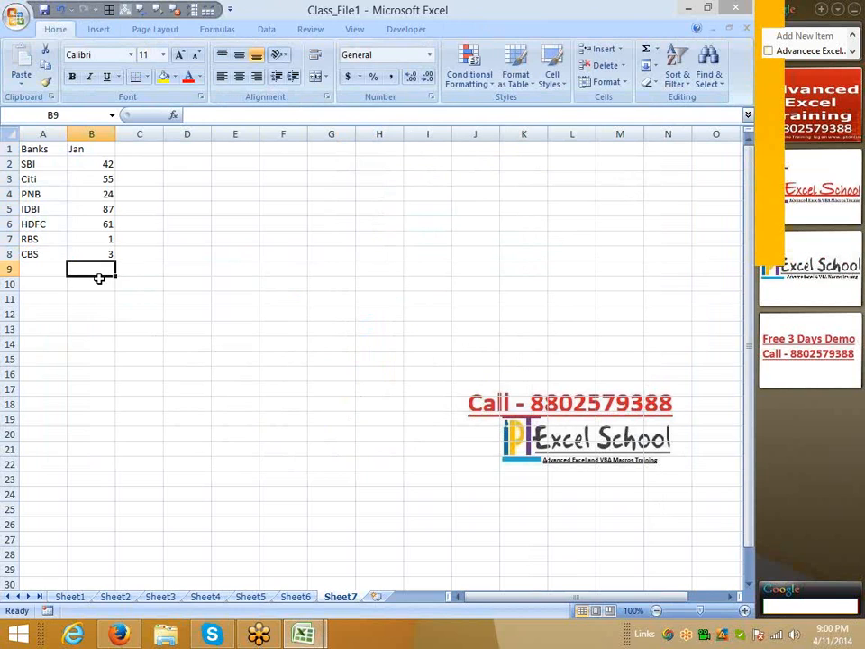
# - Insert a plain 2-D pie chart from the bank data in A1:B8 and delete this new chart
pyautogui.moveTo(49, 149); pyautogui.dragTo(110, 256)
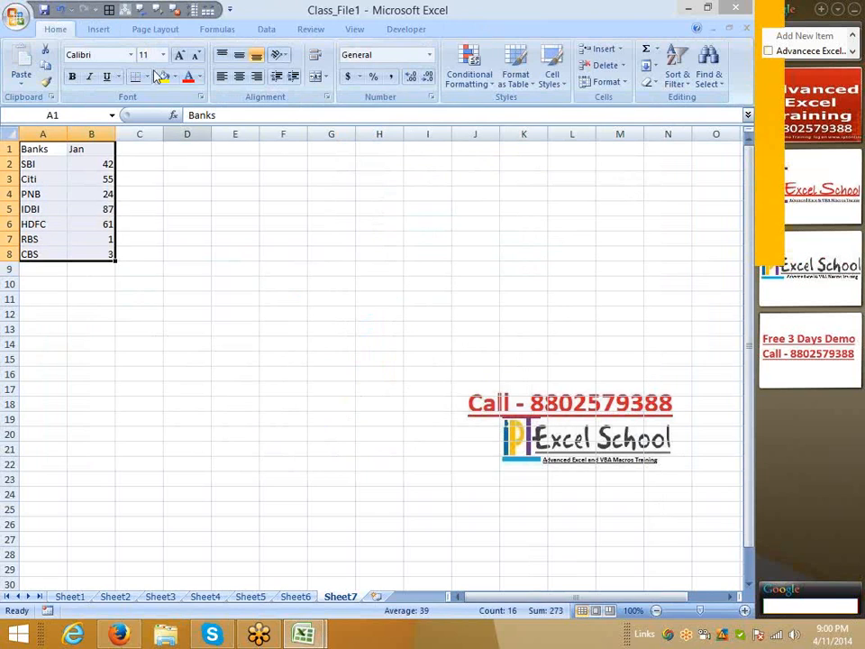
pyautogui.click(110, 30)
pyautogui.click(309, 74)
pyautogui.click(313, 126)
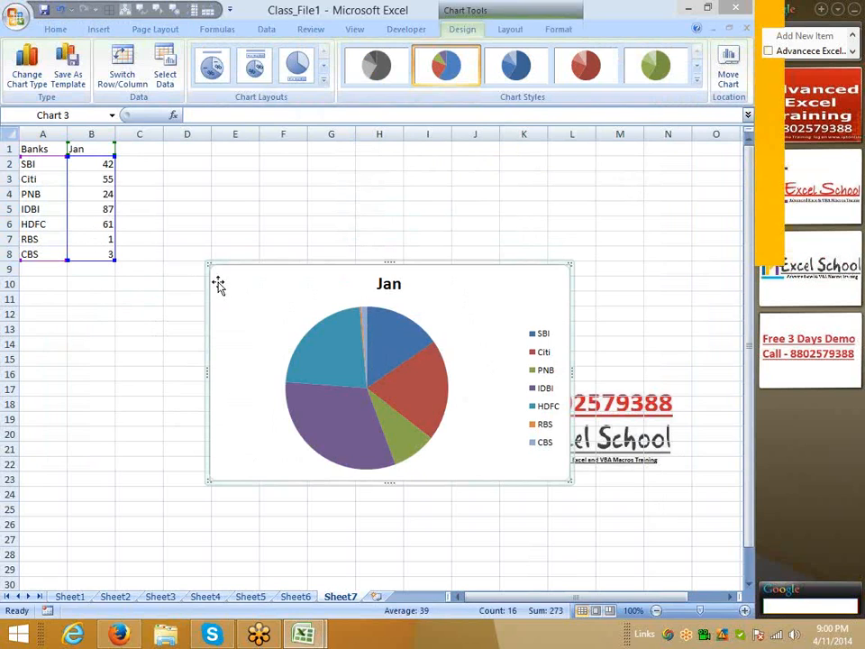
pyautogui.press('Delete')
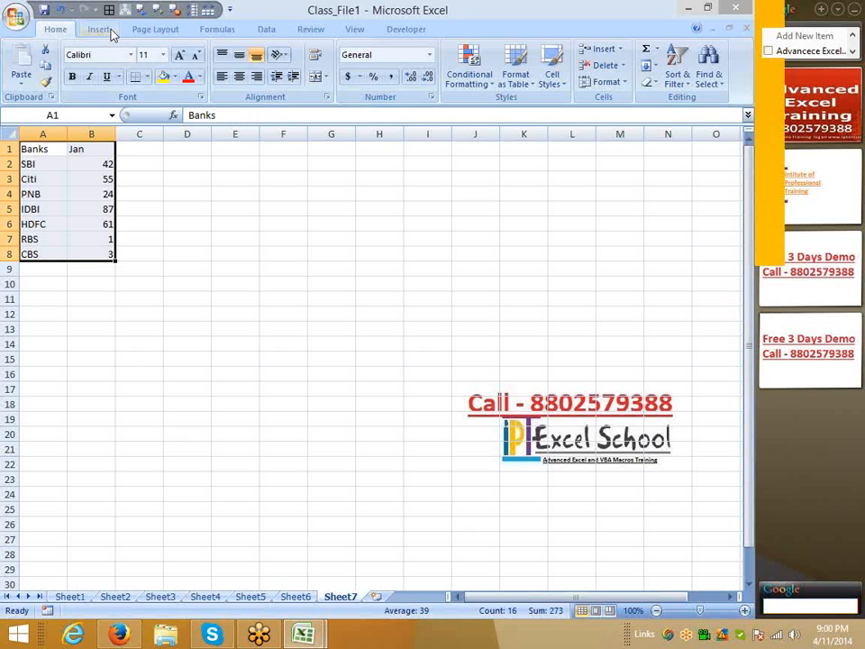
# - Insert a Pie of Pie chart from the bank data in A1:B8 and move it up beside the data
pyautogui.click(99, 30)
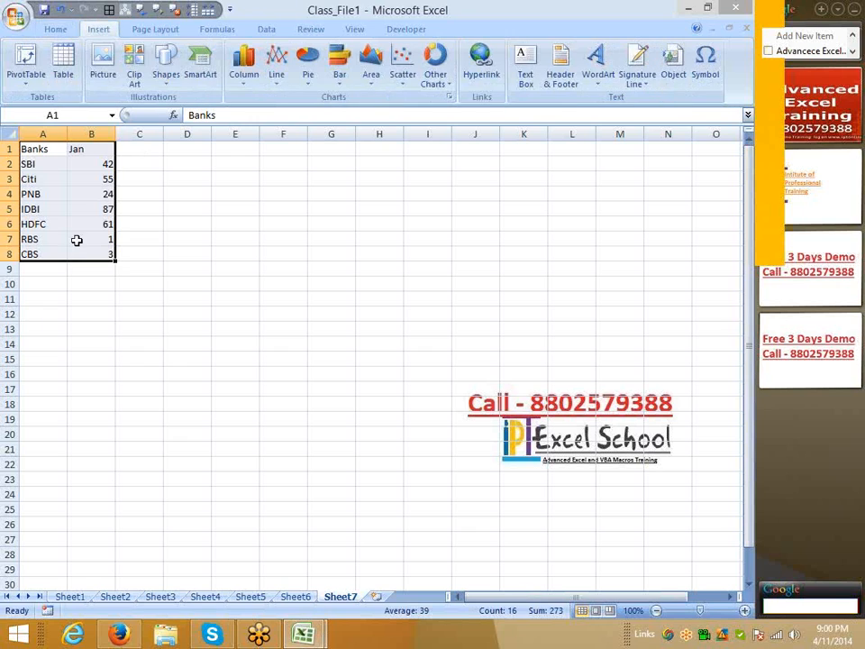
pyautogui.click(307, 77)
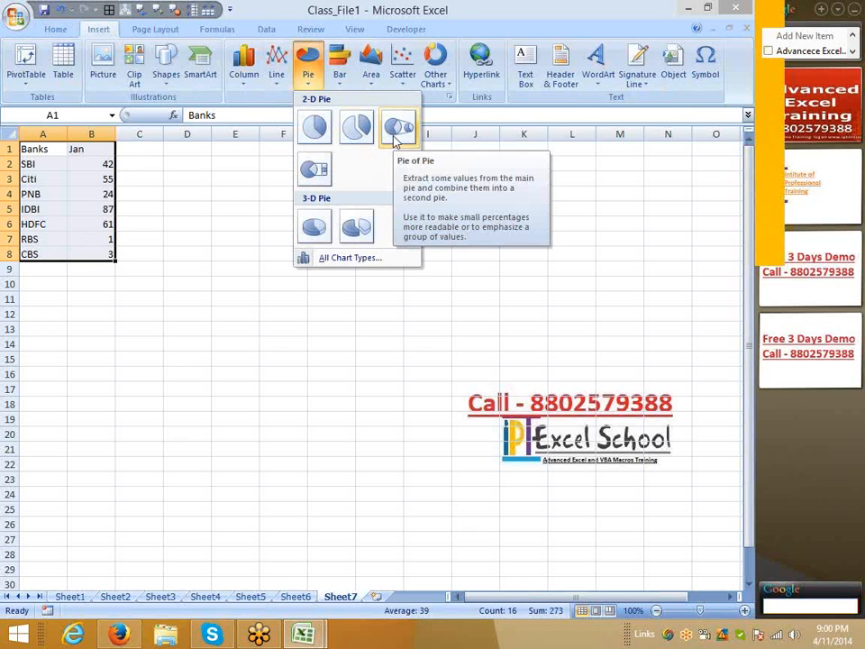
pyautogui.click(398, 131)
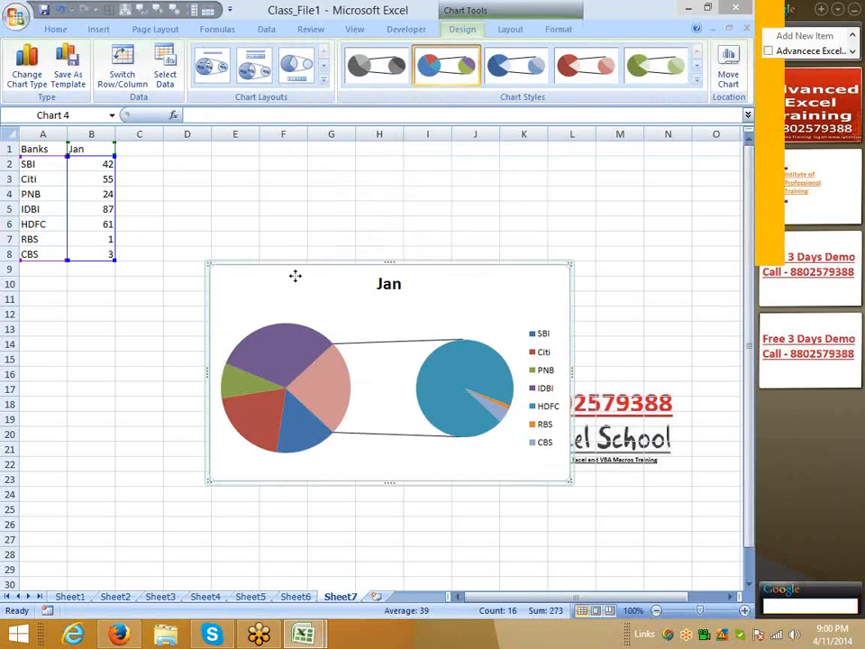
pyautogui.moveTo(294, 276); pyautogui.dragTo(245, 202)
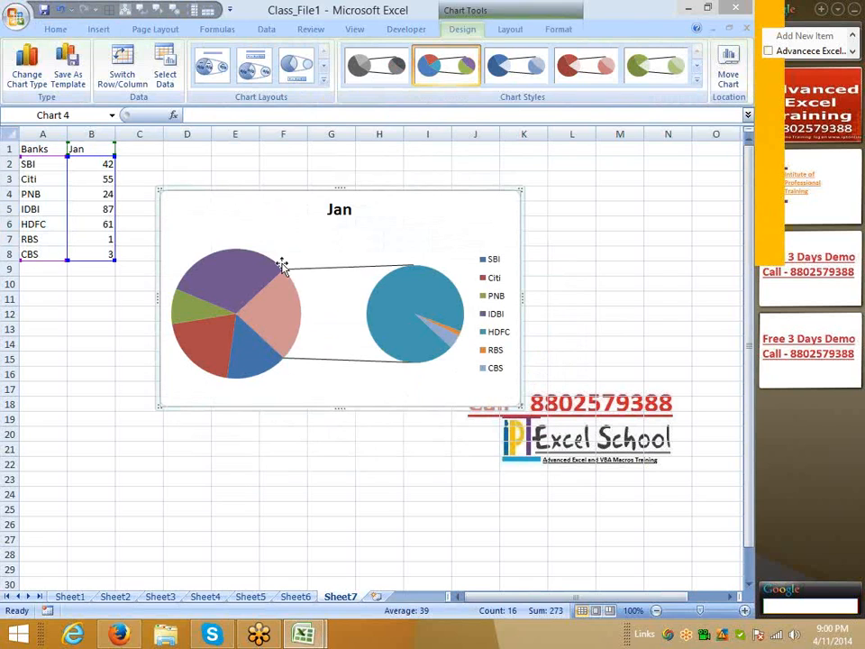
pyautogui.rightClick(346, 290)
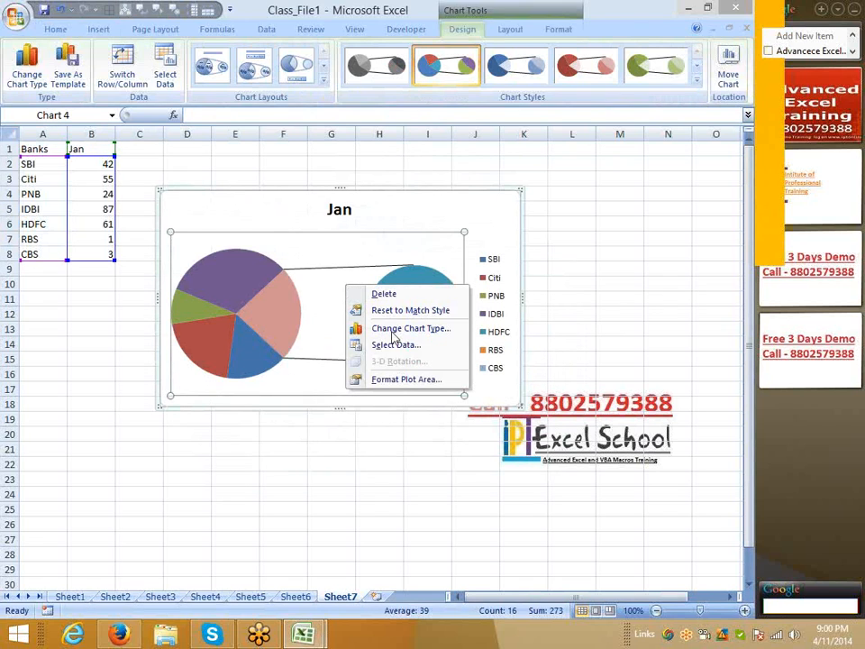
pyautogui.click(400, 379)
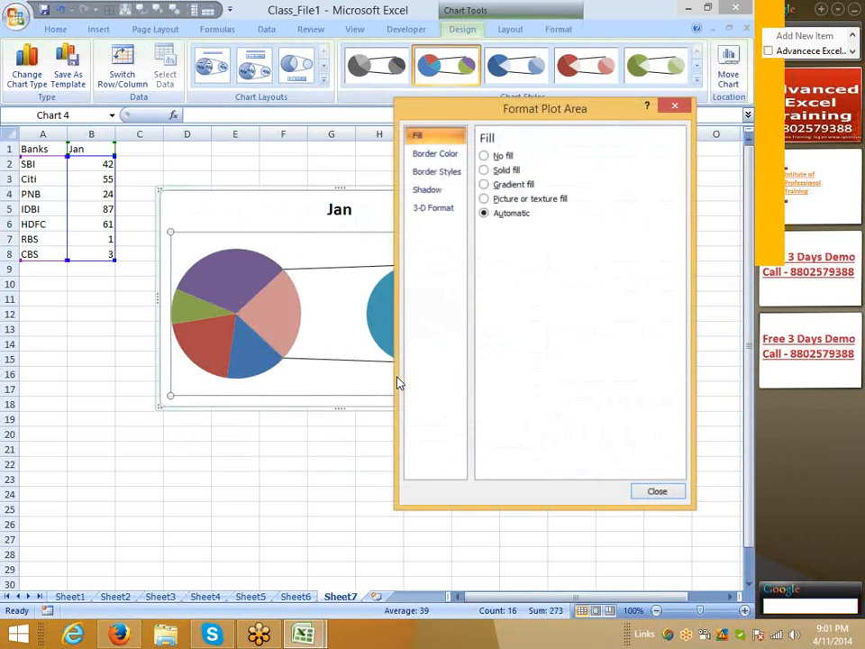
pyautogui.click(686, 110)
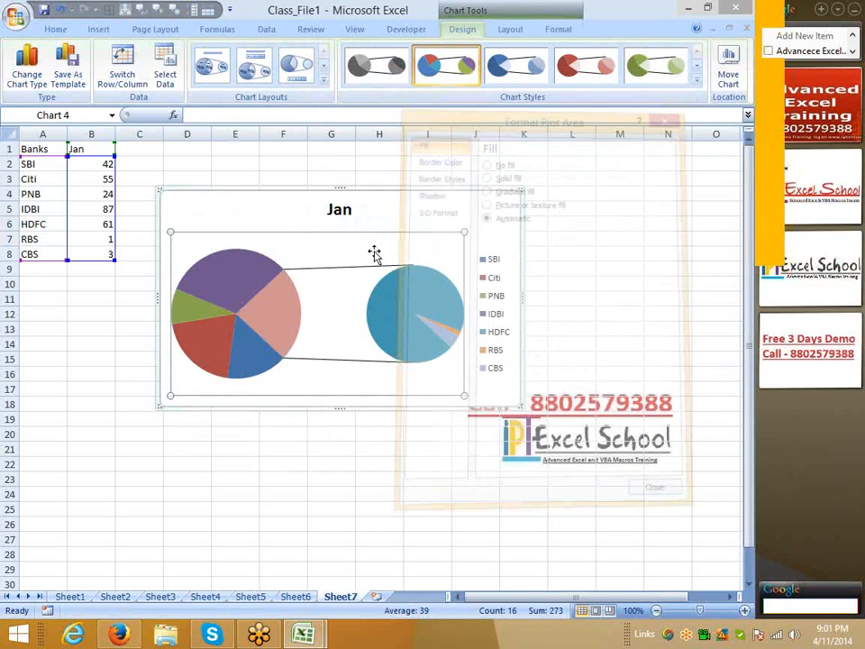
# - Set the Pie of Pie series, split by position, so that the second plot contains the last 2 values
pyautogui.click(276, 286)
pyautogui.rightClick(276, 288)
pyautogui.click(356, 417)
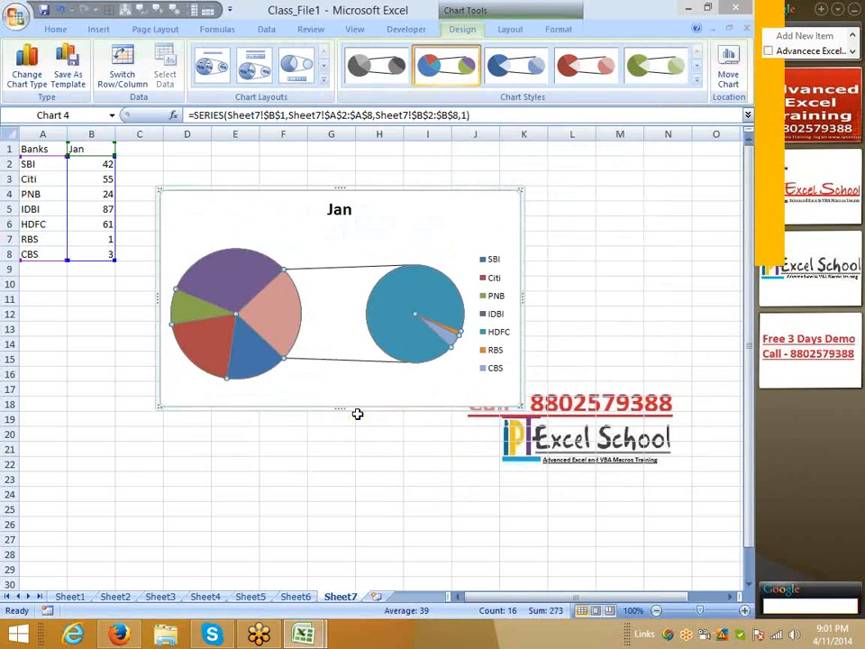
pyautogui.moveTo(621, 185); pyautogui.dragTo(584, 185)
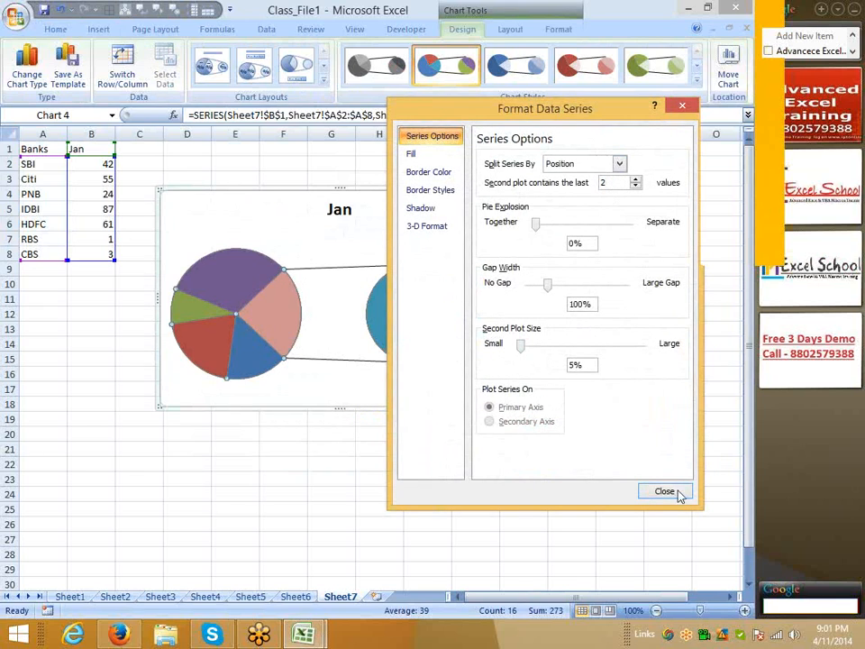
pyautogui.click(662, 492)
pyautogui.click(493, 490)
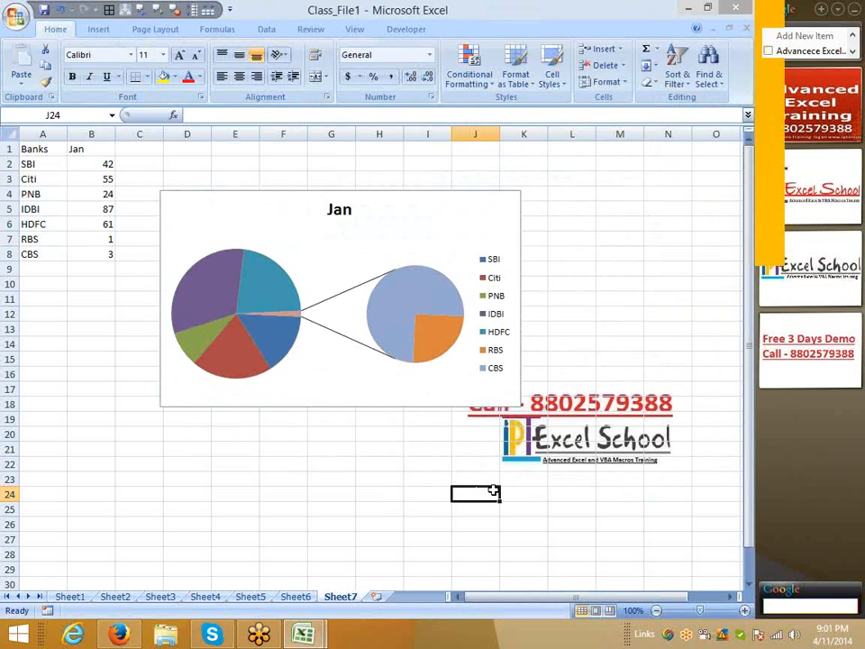
# - Set the second plot size of the Pie of Pie chart to 50%
pyautogui.click(290, 309)
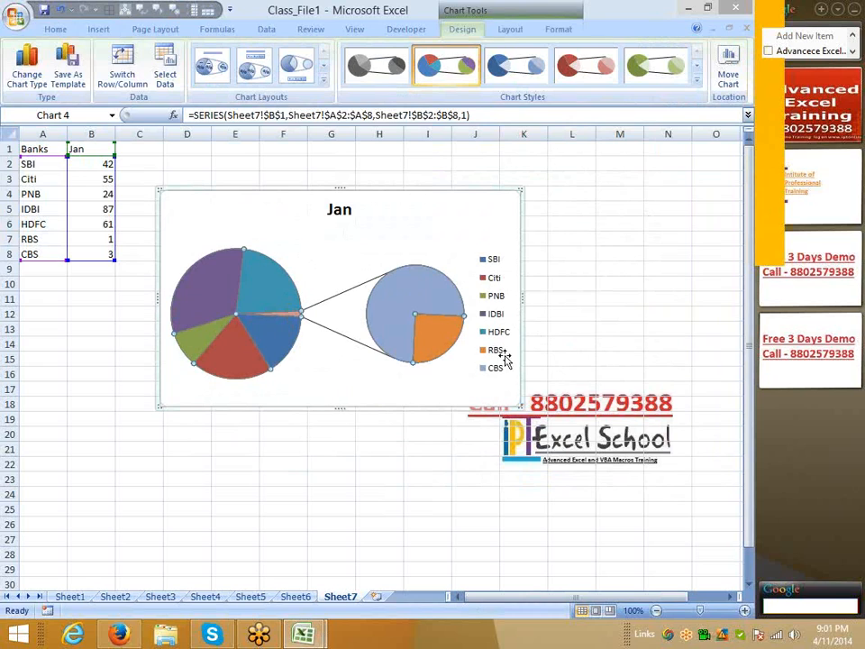
pyautogui.rightClick(292, 323)
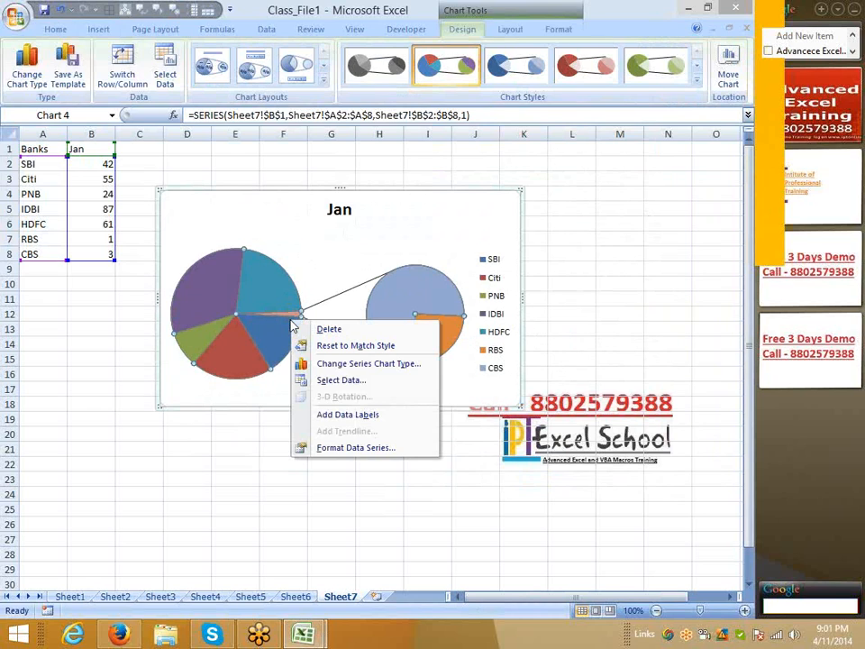
pyautogui.click(348, 450)
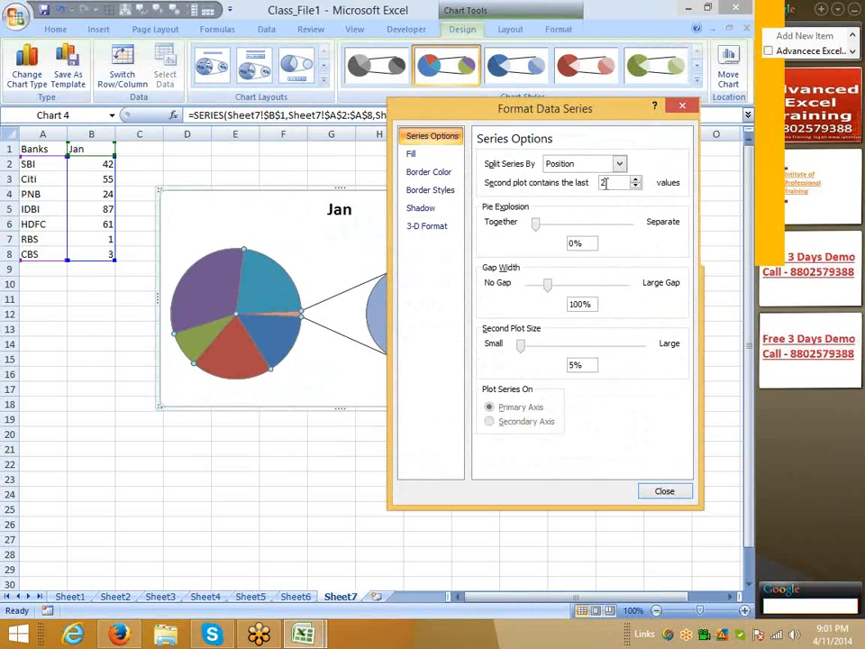
pyautogui.click(528, 347)
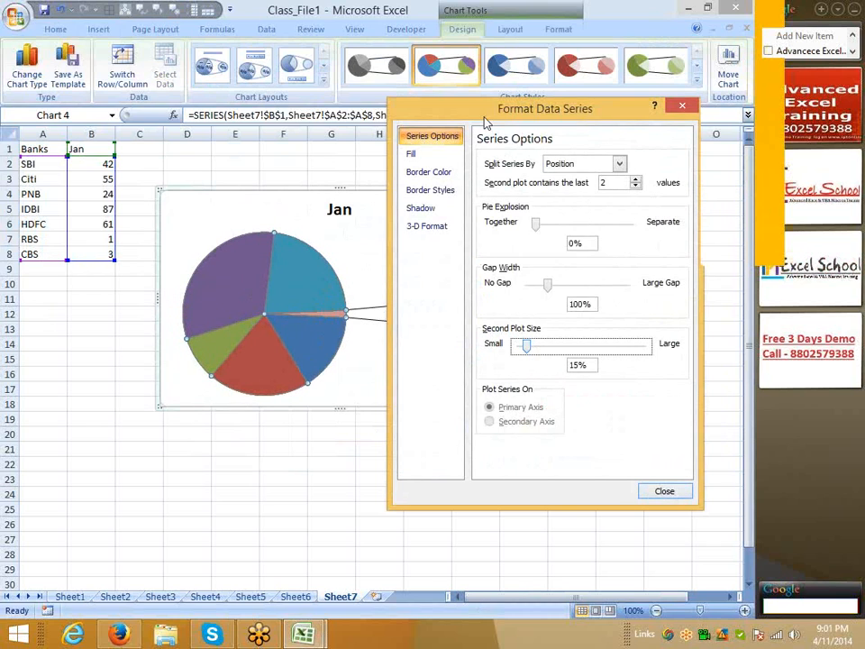
pyautogui.moveTo(485, 121); pyautogui.dragTo(599, 167)
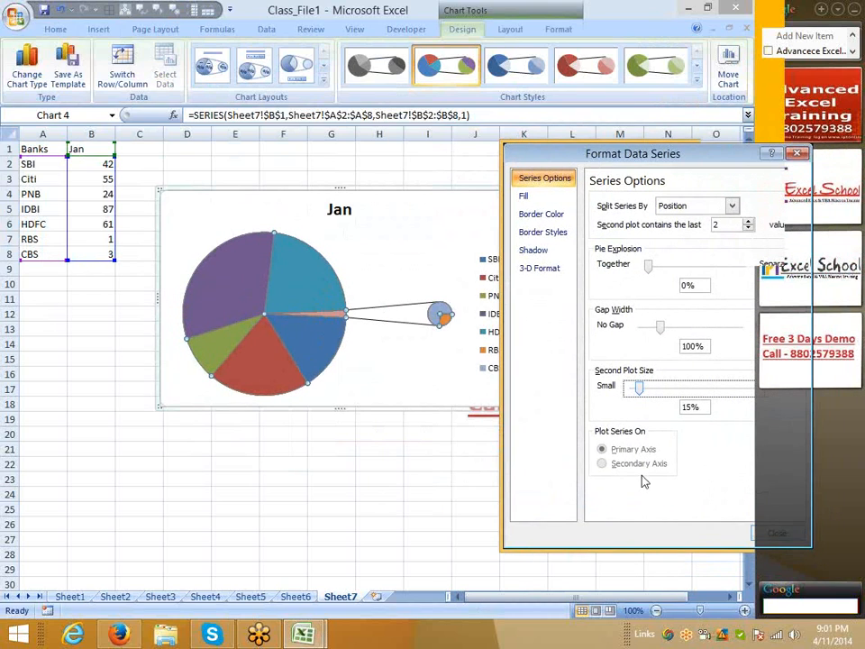
pyautogui.moveTo(639, 388); pyautogui.dragTo(664, 394)
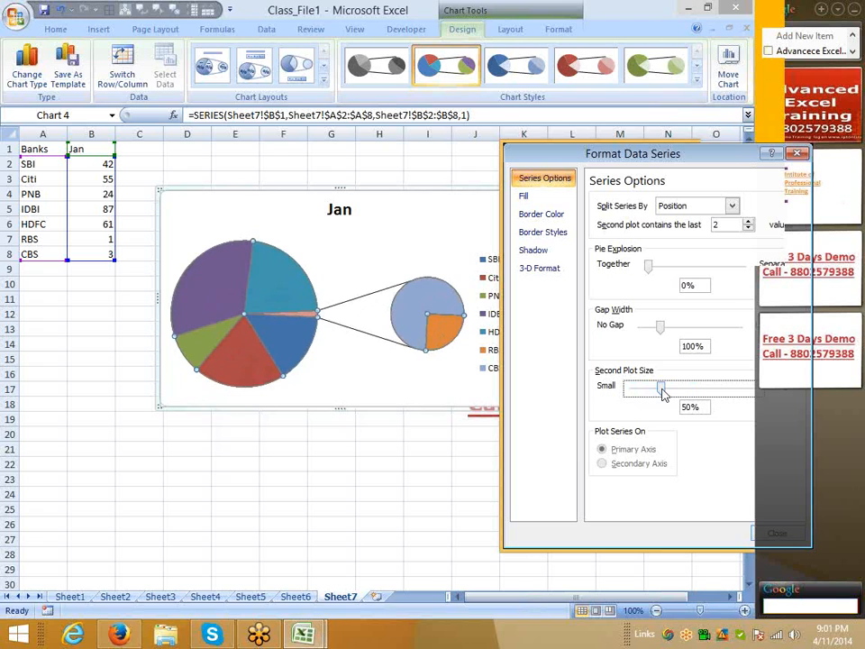
pyautogui.moveTo(587, 161); pyautogui.dragTo(497, 162)
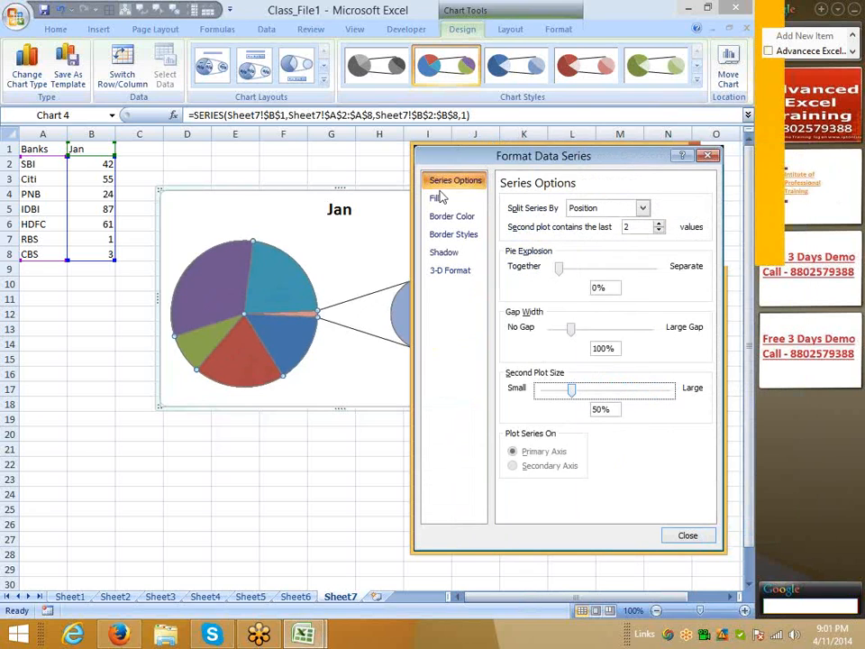
pyautogui.click(709, 155)
pyautogui.click(248, 584)
pyautogui.click(236, 464)
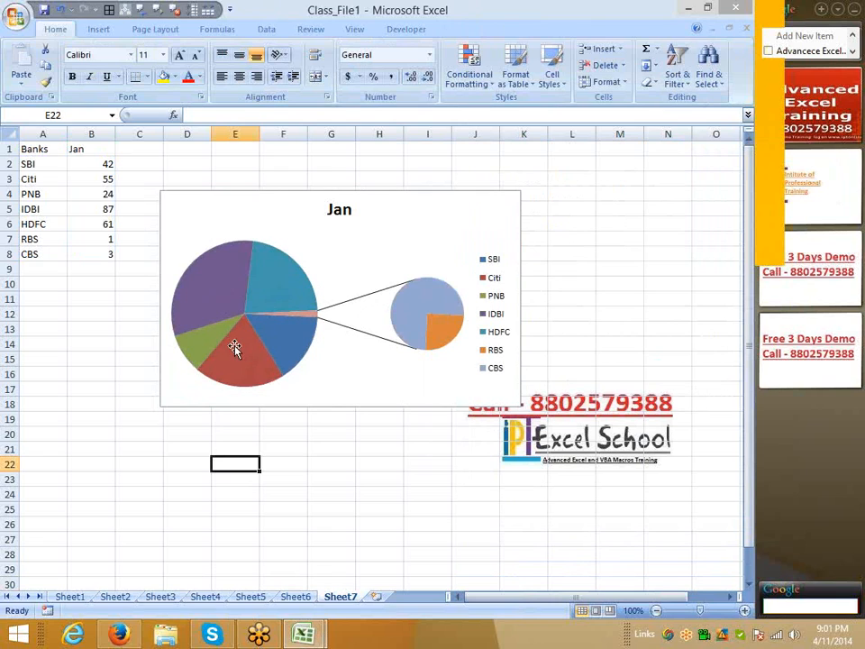
# - Insert a 3-D pie chart from the bank data in A1:B6
pyautogui.moveTo(34, 149); pyautogui.dragTo(100, 223)
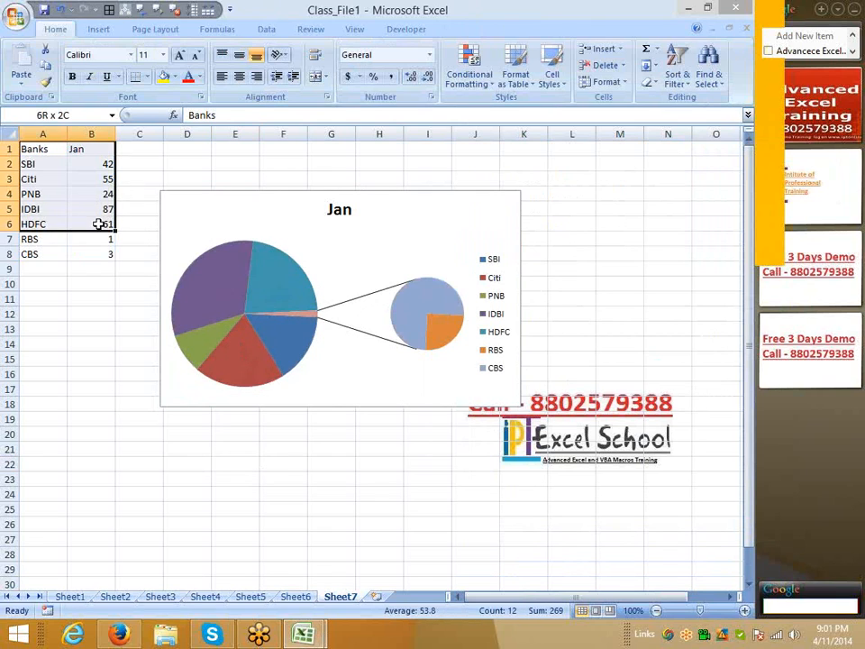
pyautogui.click(104, 30)
pyautogui.click(307, 72)
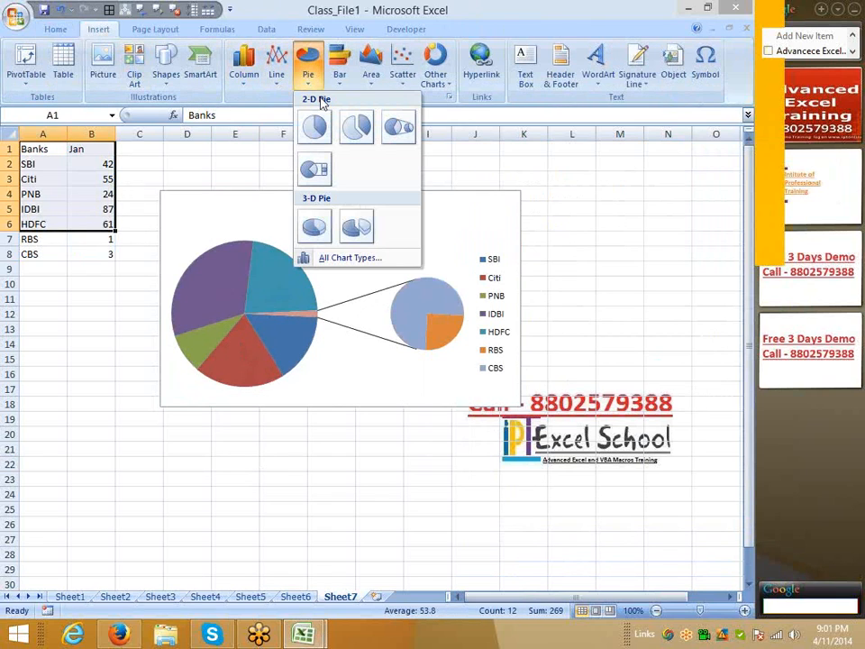
pyautogui.click(315, 228)
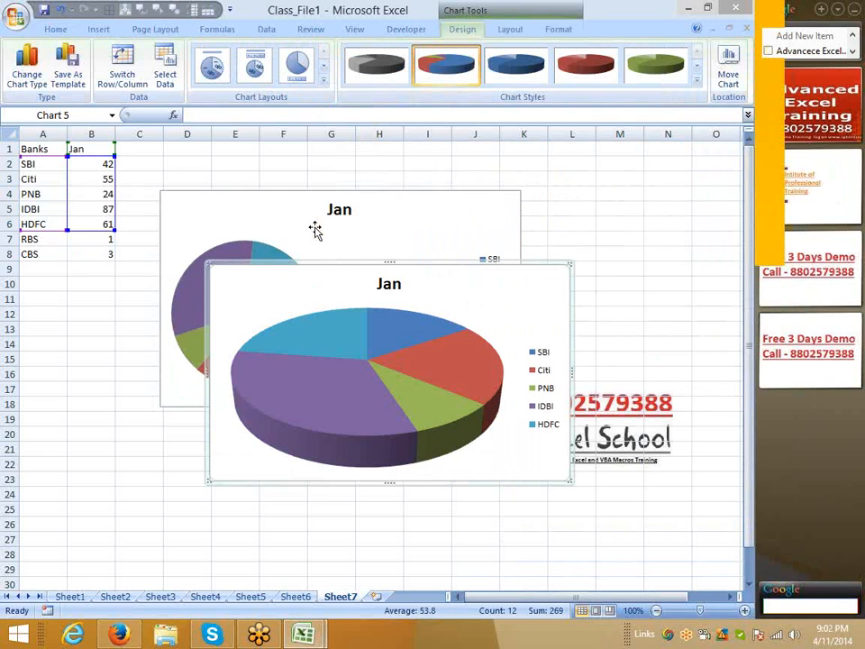
# - Set the 3-D pie's angle of first slice to 140 and pull the SBI slice out of the pie
pyautogui.click(349, 359)
pyautogui.rightClick(351, 360)
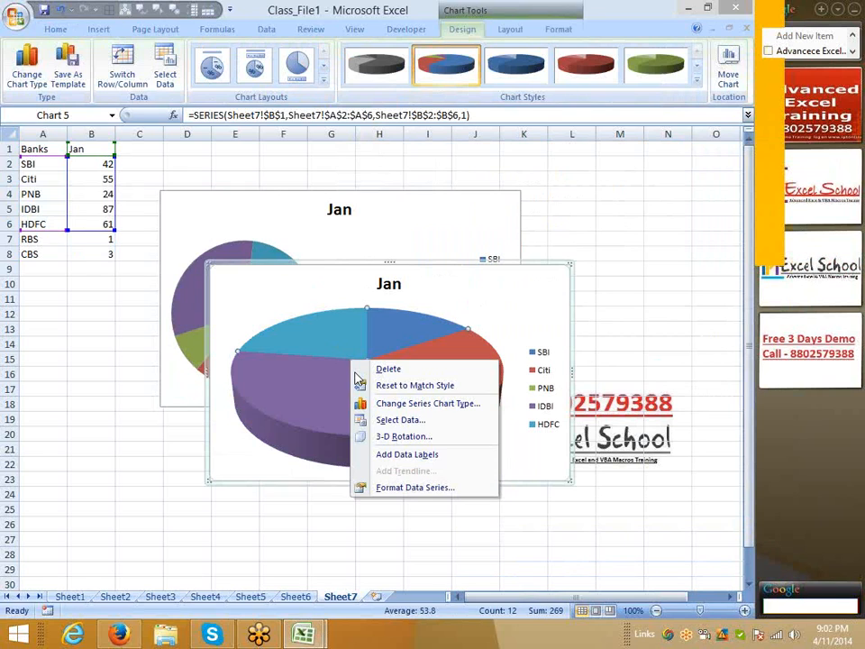
pyautogui.click(392, 486)
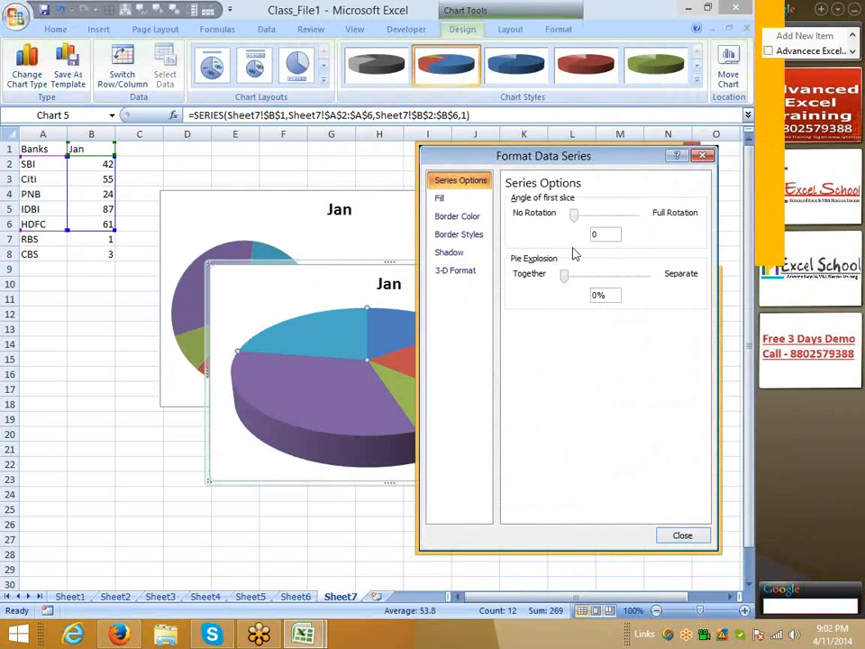
pyautogui.moveTo(574, 215); pyautogui.dragTo(601, 224)
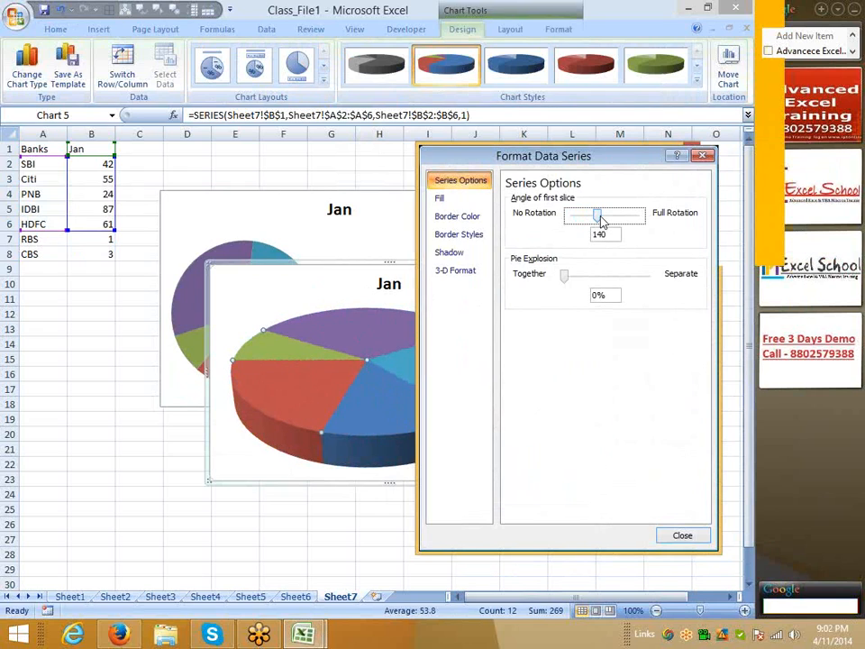
pyautogui.click(682, 536)
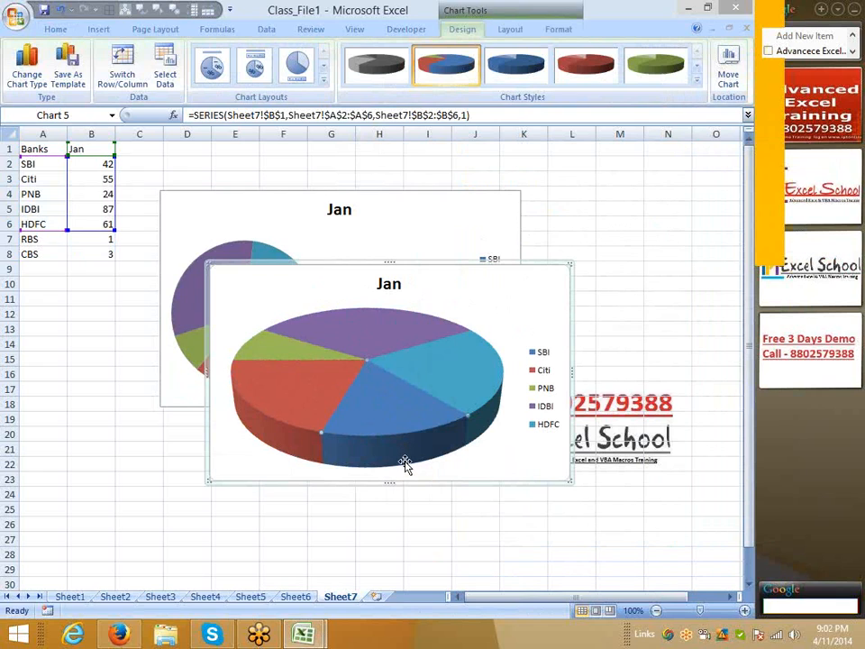
pyautogui.moveTo(394, 444); pyautogui.dragTo(256, 476)
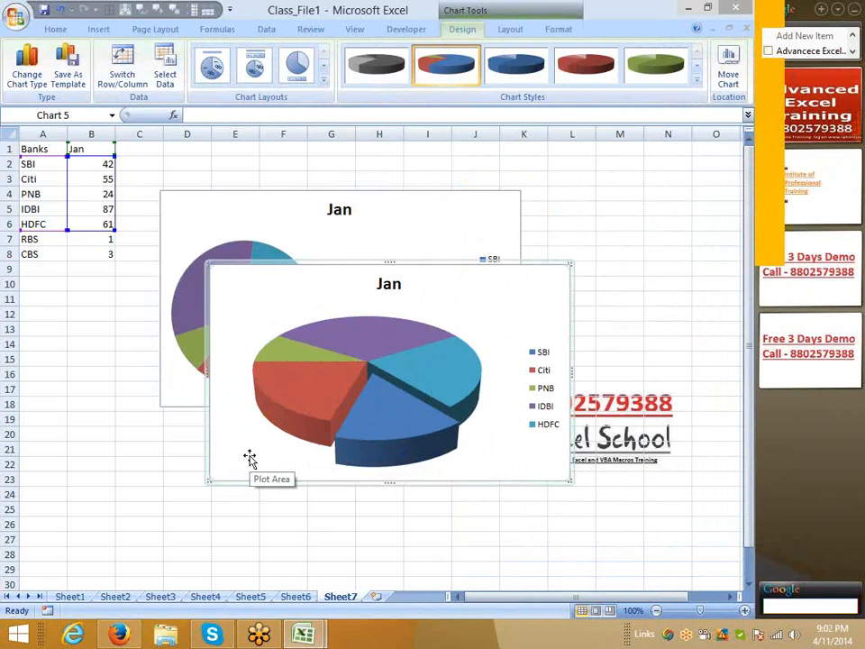
# - Delete both the 3-D pie chart and the Pie of Pie chart from Sheet7
pyautogui.click(242, 442)
pyautogui.click(215, 399)
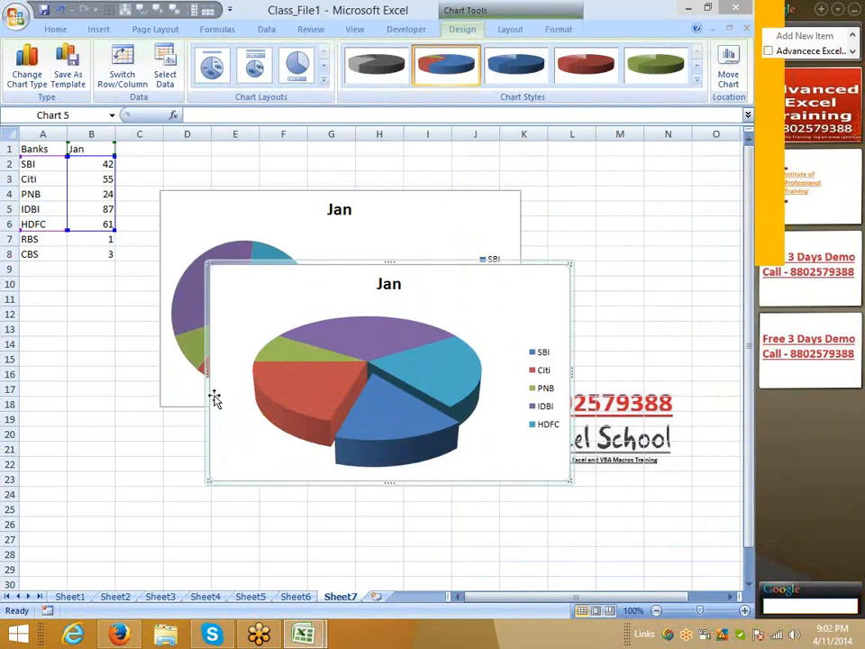
pyautogui.press('Delete')
pyautogui.click(201, 392)
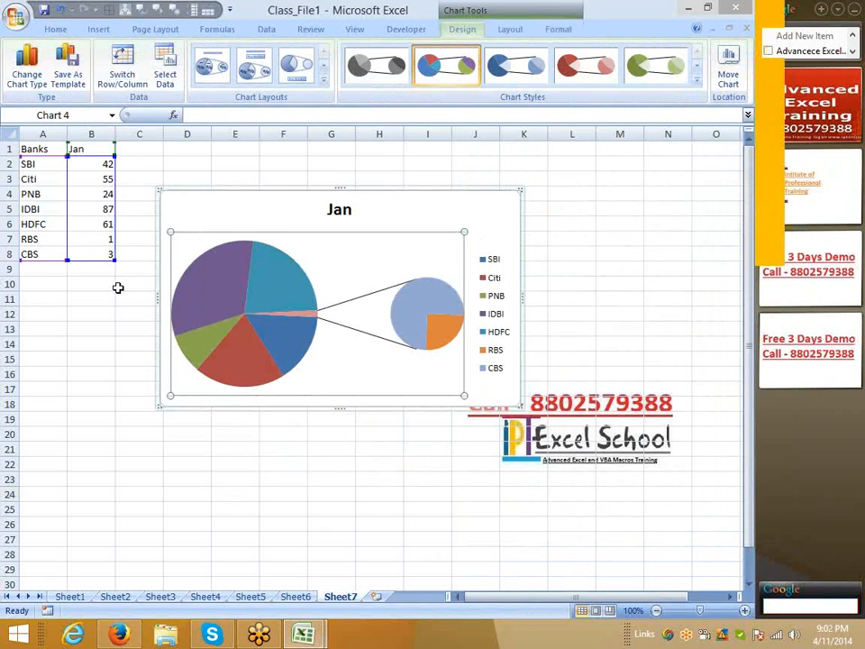
pyautogui.press('Delete')
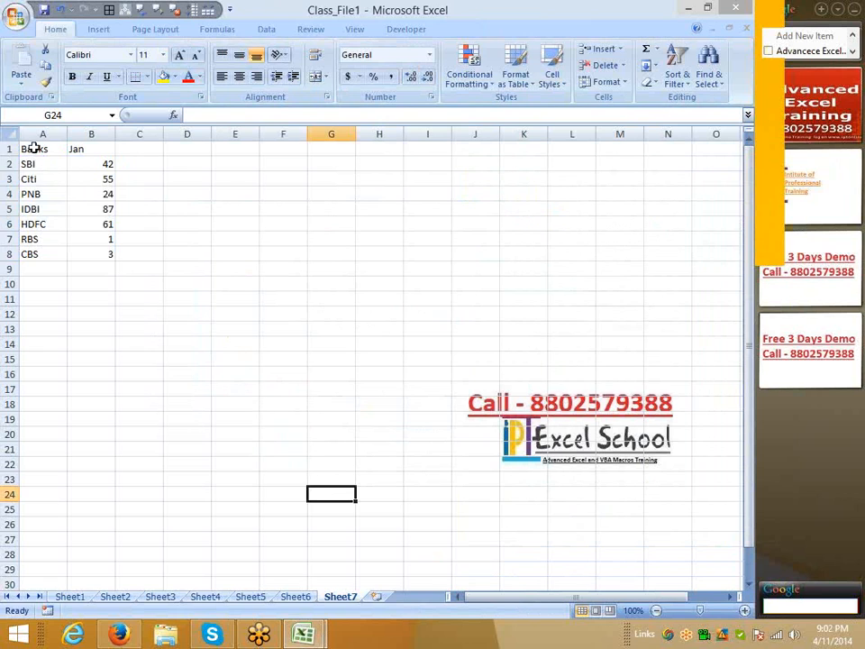
# - Look at the Sales line chart on Sheet2 and the monthly bank data with its column chart on Sheet4
pyautogui.moveTo(32, 148); pyautogui.dragTo(99, 221)
pyautogui.click(97, 28)
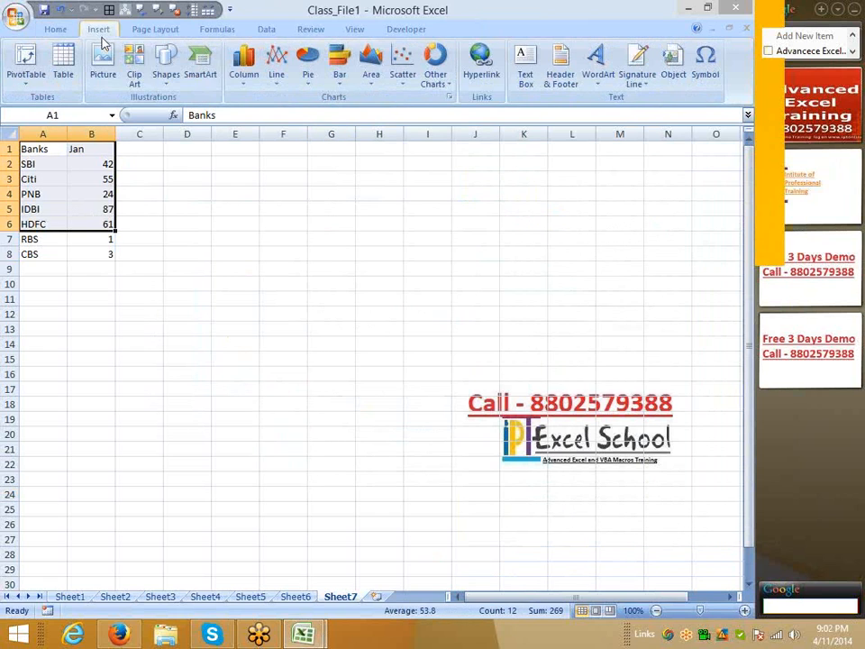
pyautogui.click(115, 596)
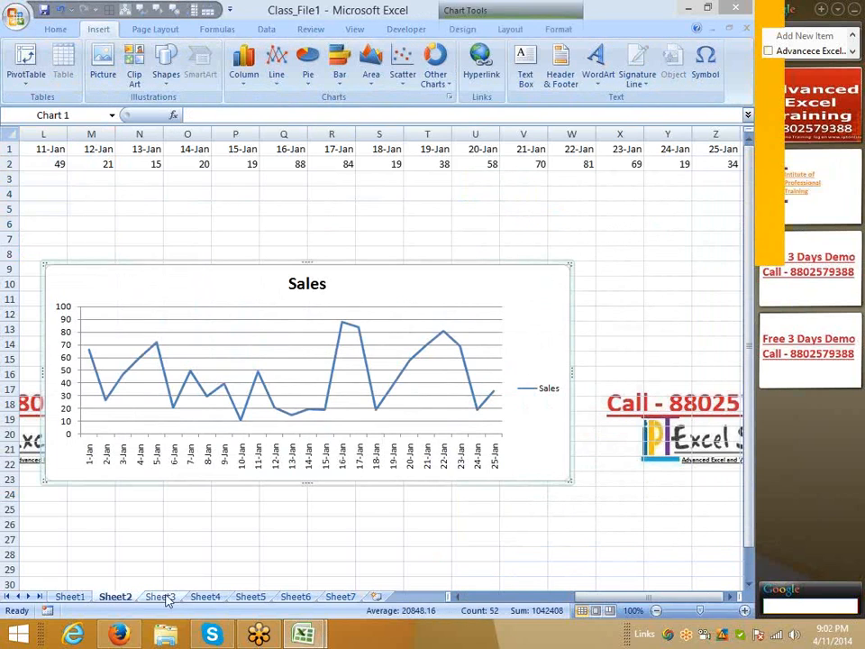
pyautogui.click(200, 597)
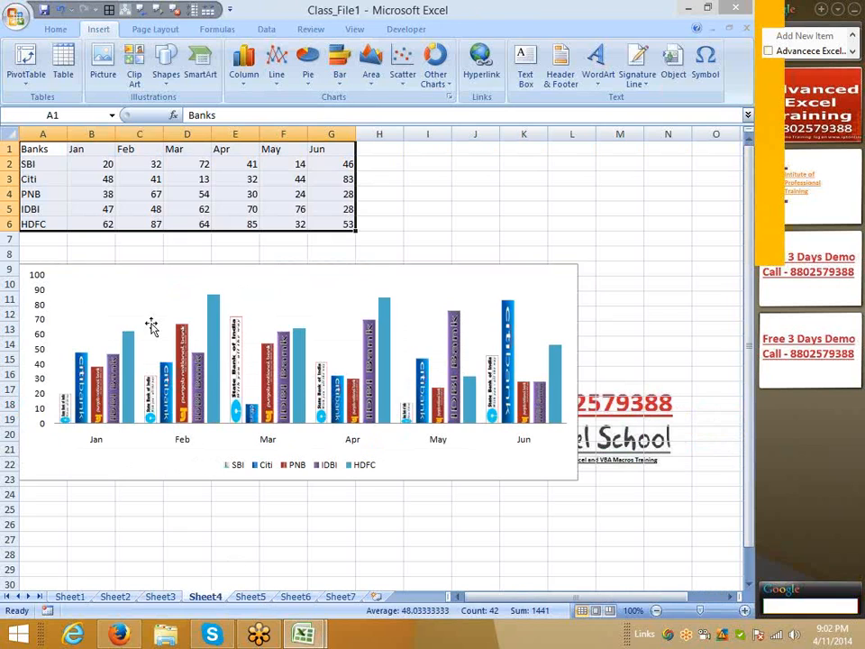
pyautogui.click(57, 192)
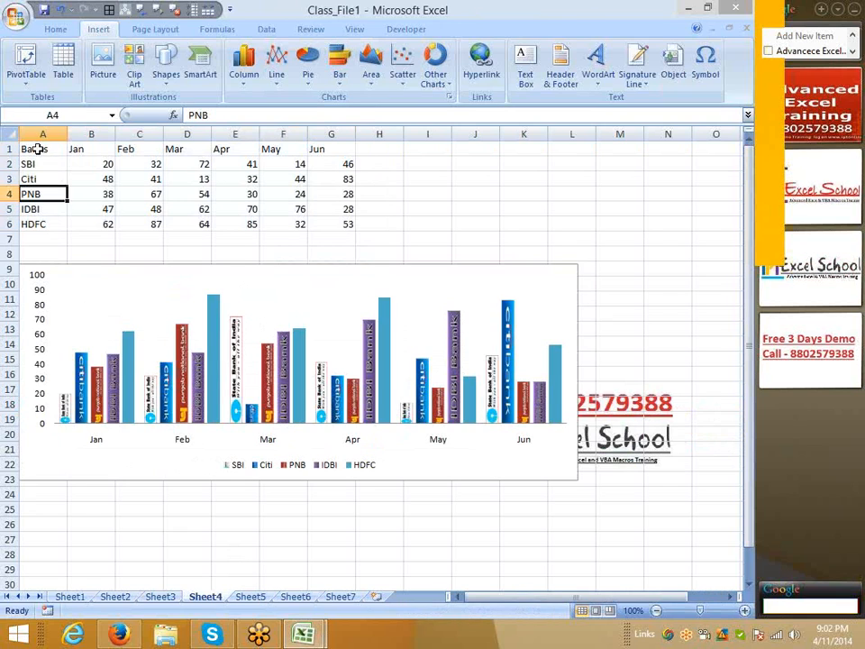
pyautogui.moveTo(32, 148); pyautogui.dragTo(91, 226)
pyautogui.hotkey('ctrl', 'c')
# - Insert a 2-D clustered bar chart on Sheet7 from the bank data in A1:B8 and move it up the sheet
pyautogui.click(342, 598)
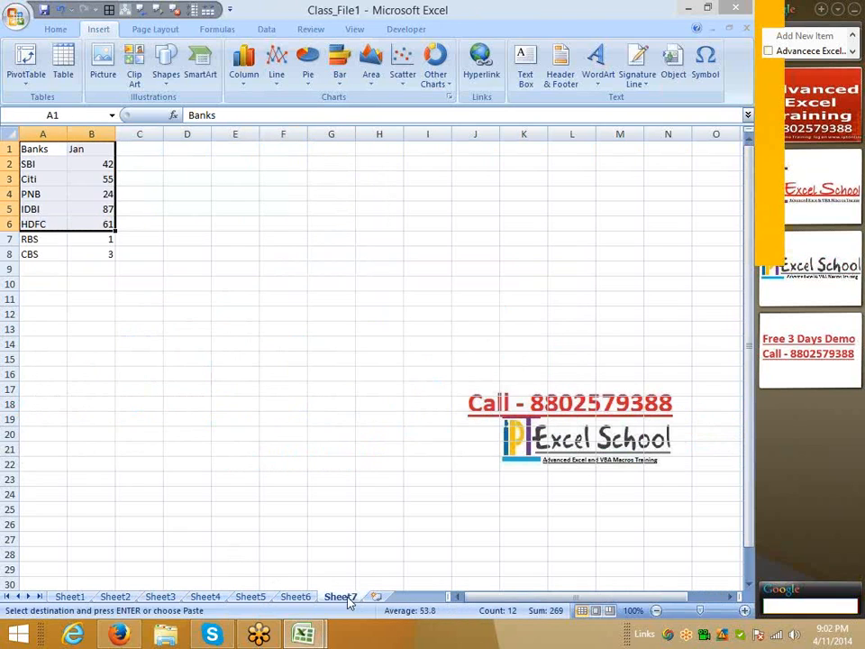
pyautogui.click(50, 154)
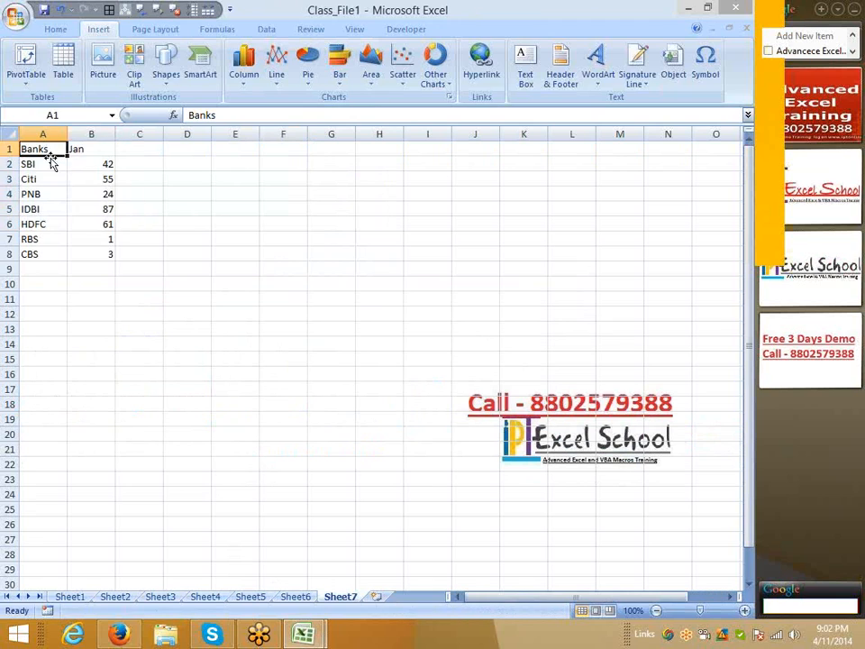
pyautogui.moveTo(36, 146); pyautogui.dragTo(91, 252)
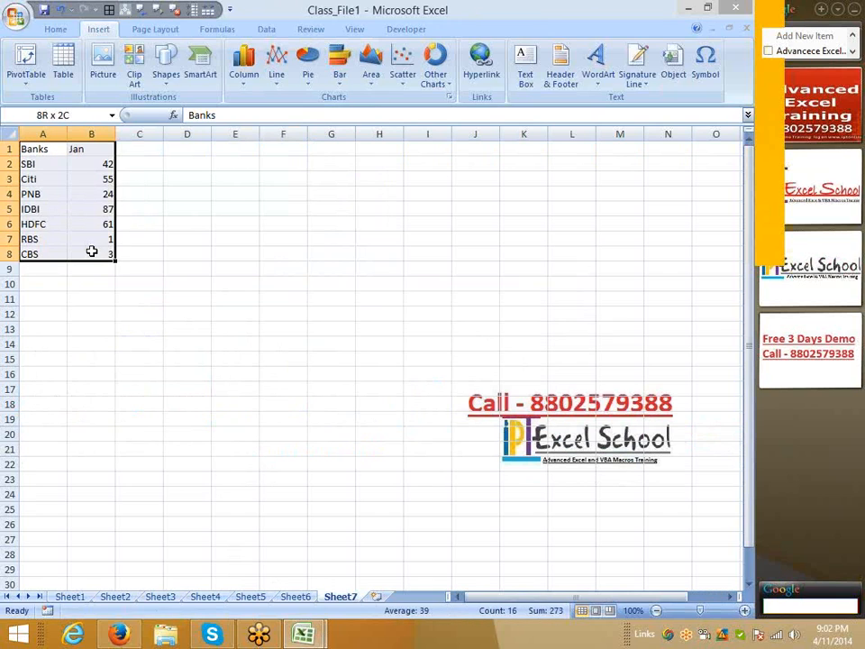
pyautogui.click(331, 81)
pyautogui.click(235, 79)
pyautogui.click(333, 79)
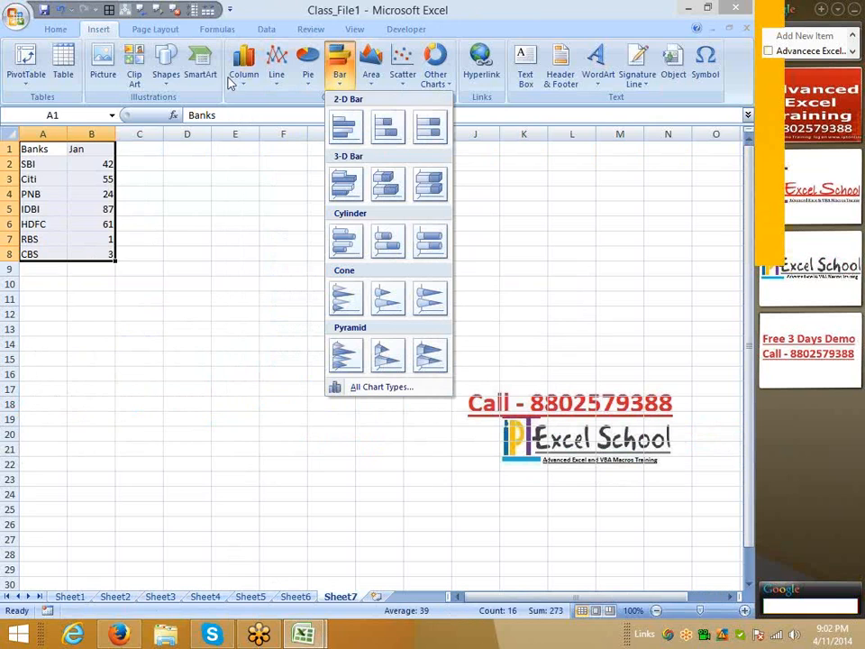
pyautogui.click(345, 128)
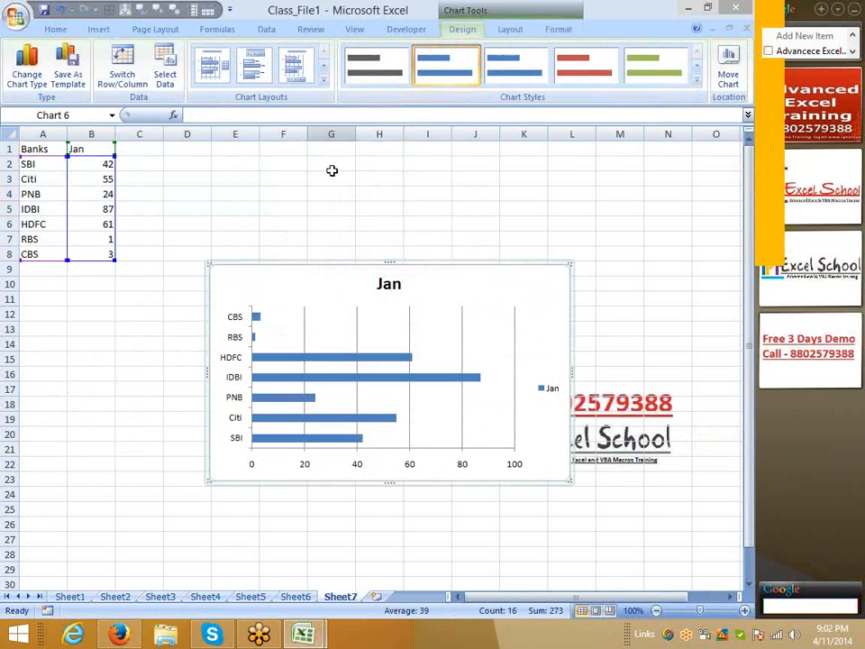
pyautogui.moveTo(312, 202); pyautogui.dragTo(315, 200)
# - Change the Jan values of RBS to -90, CBS to 32 and PNB to -82
pyautogui.click(91, 228)
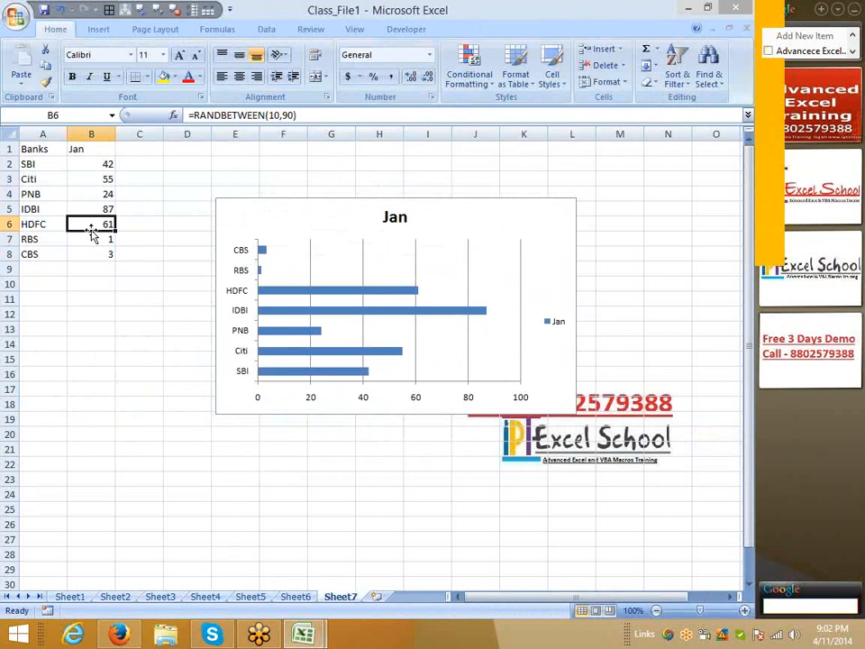
pyautogui.click(94, 236)
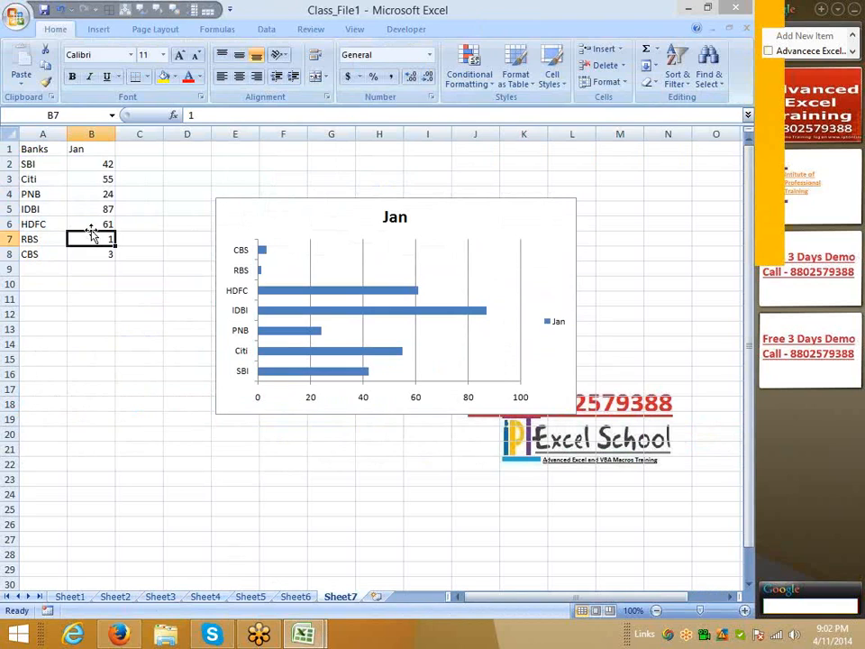
pyautogui.write('-90')
pyautogui.press('Return')
pyautogui.write('3')
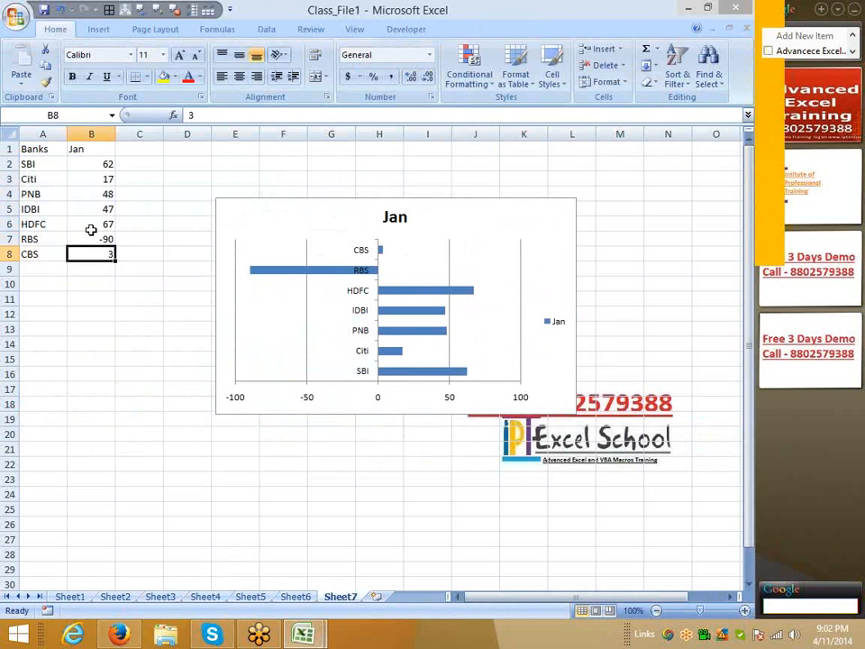
pyautogui.write('2')
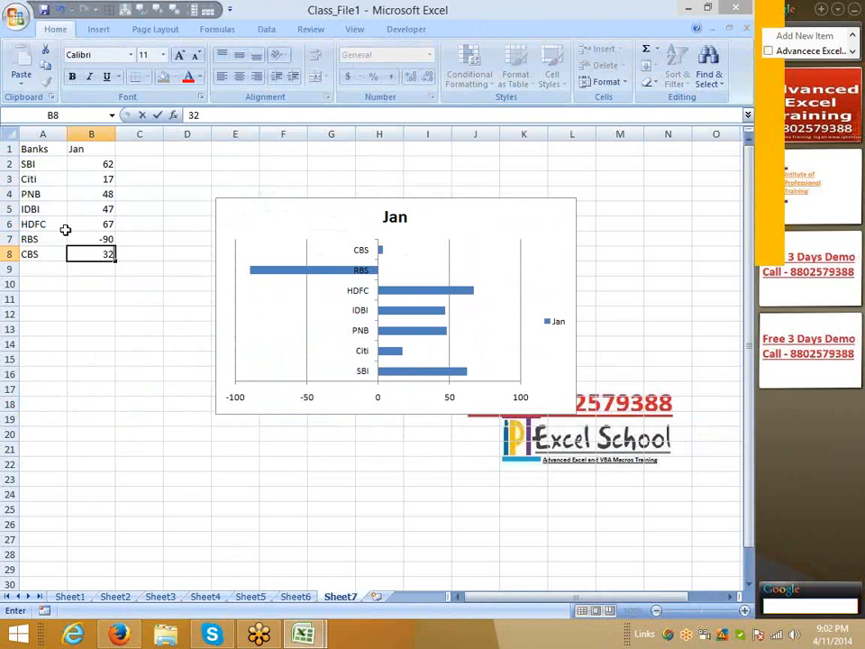
pyautogui.press('Up')
pyautogui.press('Up')
pyautogui.press('Up')
pyautogui.press('Up')
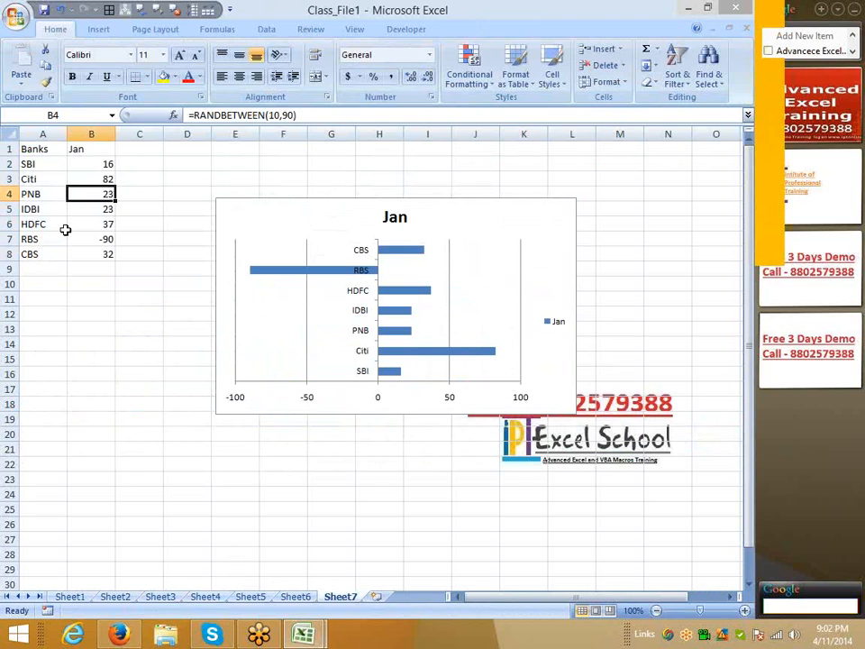
pyautogui.write('-82')
pyautogui.press('Return')
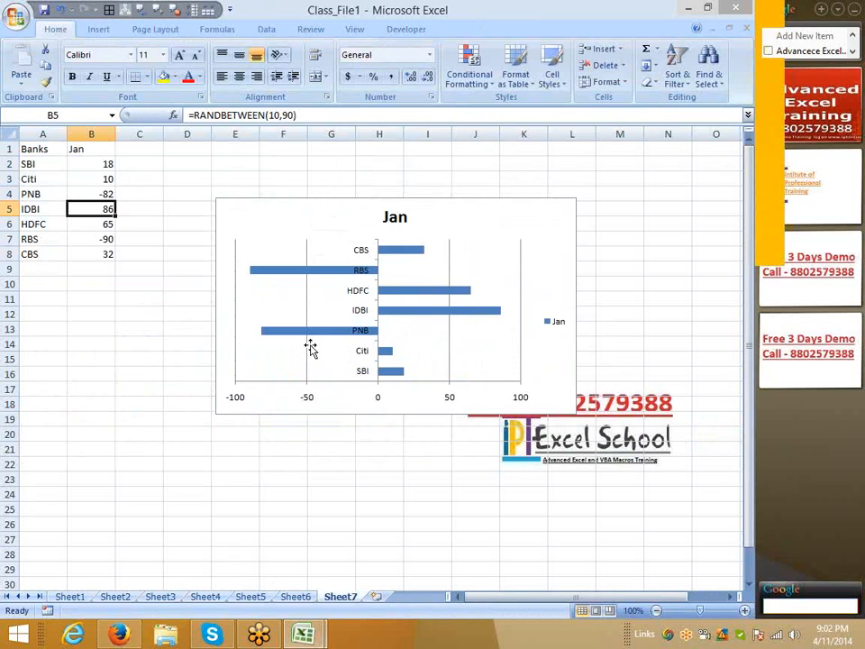
# - Enlarge the Jan bar chart and shift it slightly so that less of the data is covered
pyautogui.click(309, 349)
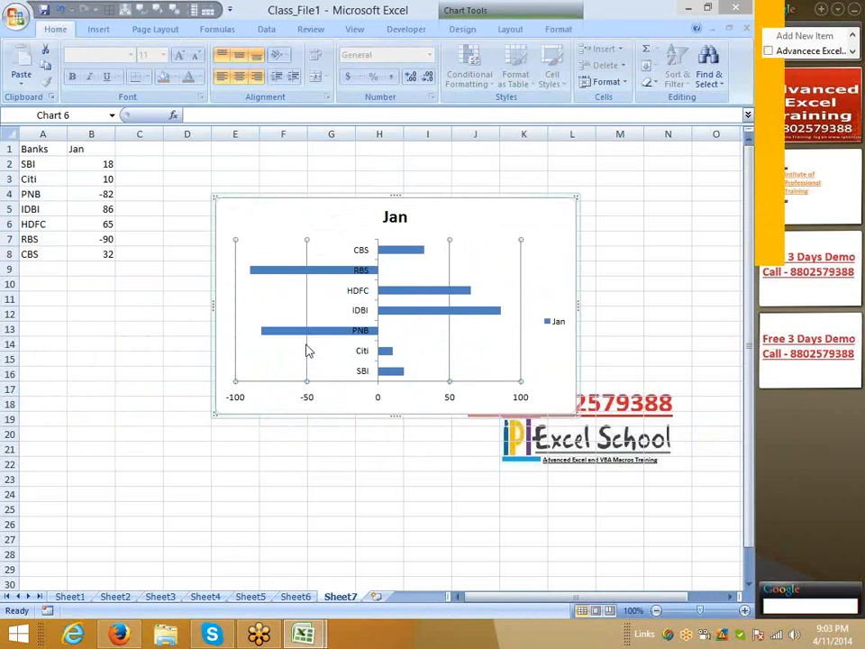
pyautogui.click(286, 413)
pyautogui.moveTo(217, 415); pyautogui.dragTo(58, 469)
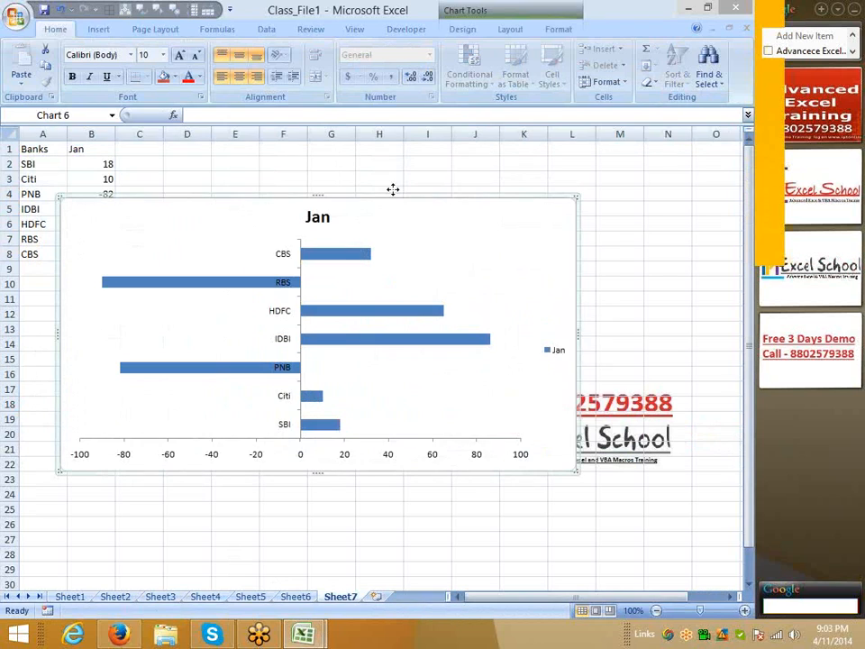
pyautogui.moveTo(360, 195); pyautogui.dragTo(414, 185)
# - Set the axis labels of the bar chart's bank category axis to High
pyautogui.rightClick(340, 303)
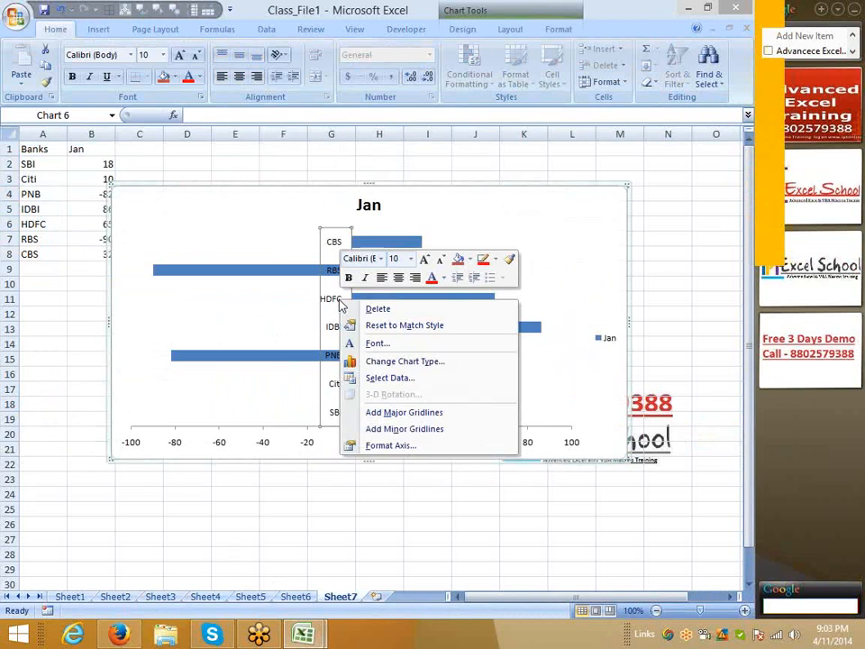
pyautogui.click(407, 446)
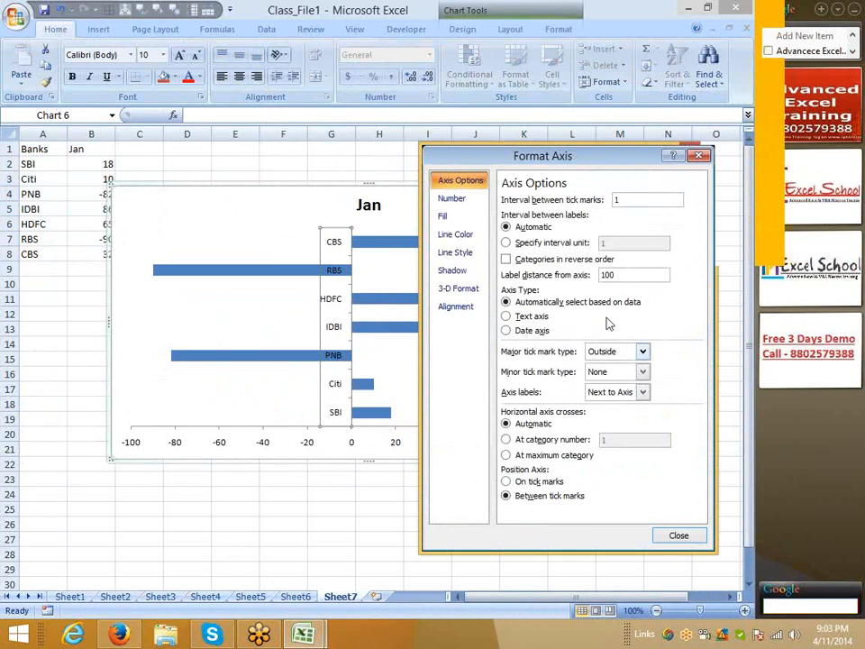
pyautogui.click(611, 393)
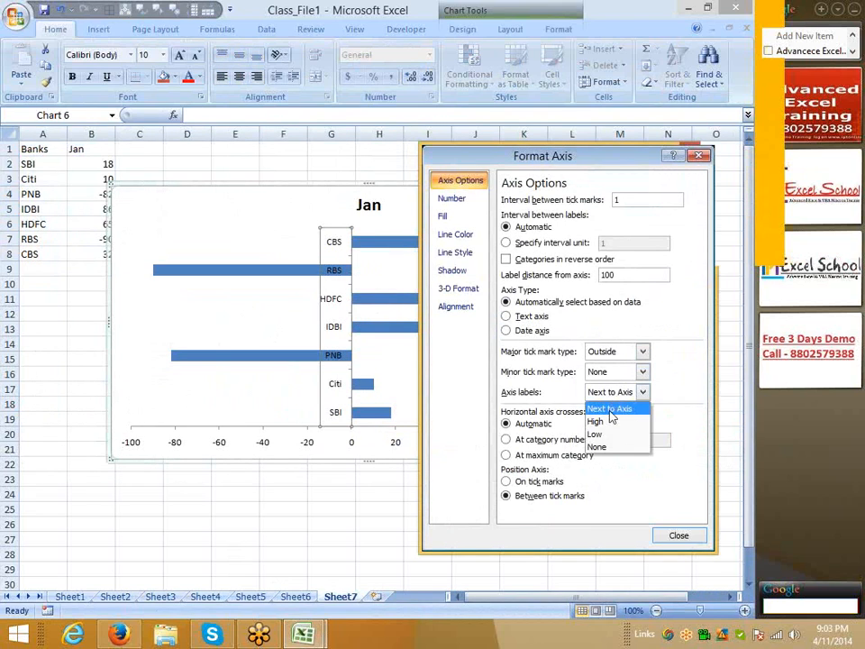
pyautogui.click(610, 420)
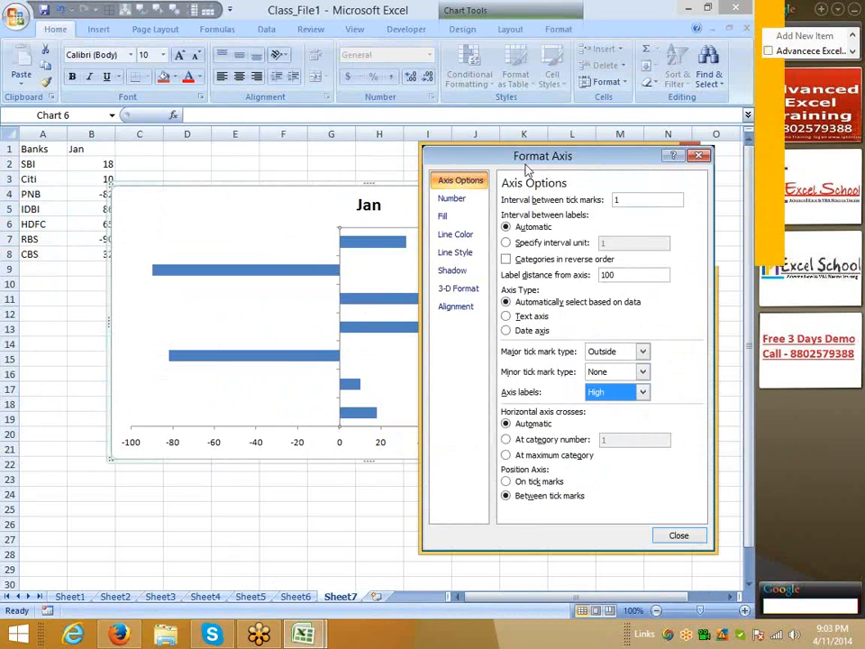
pyautogui.moveTo(527, 169); pyautogui.dragTo(524, 146)
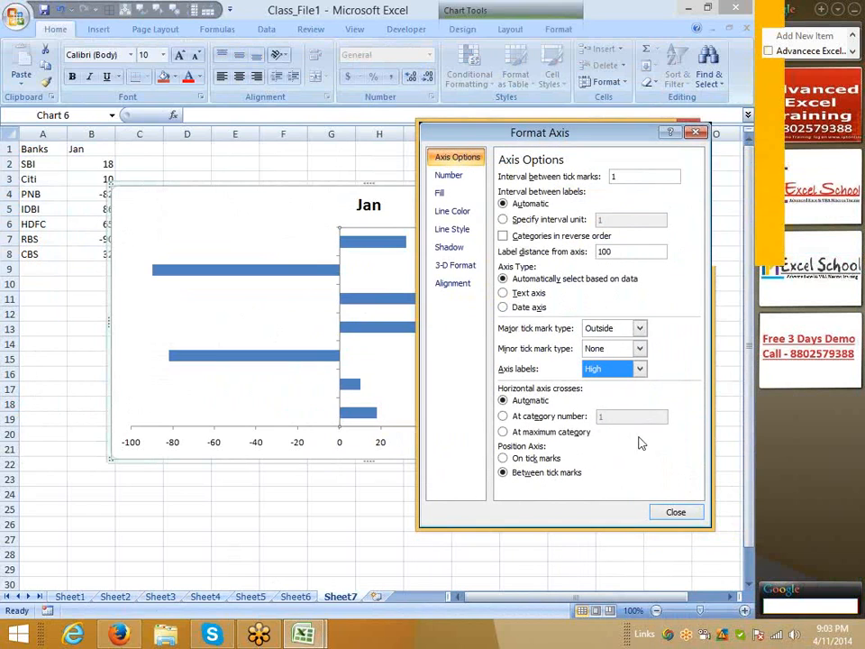
pyautogui.click(677, 513)
# - Set the gap width of the Jan series in the bar chart to 40%
pyautogui.click(398, 330)
pyautogui.rightClick(398, 330)
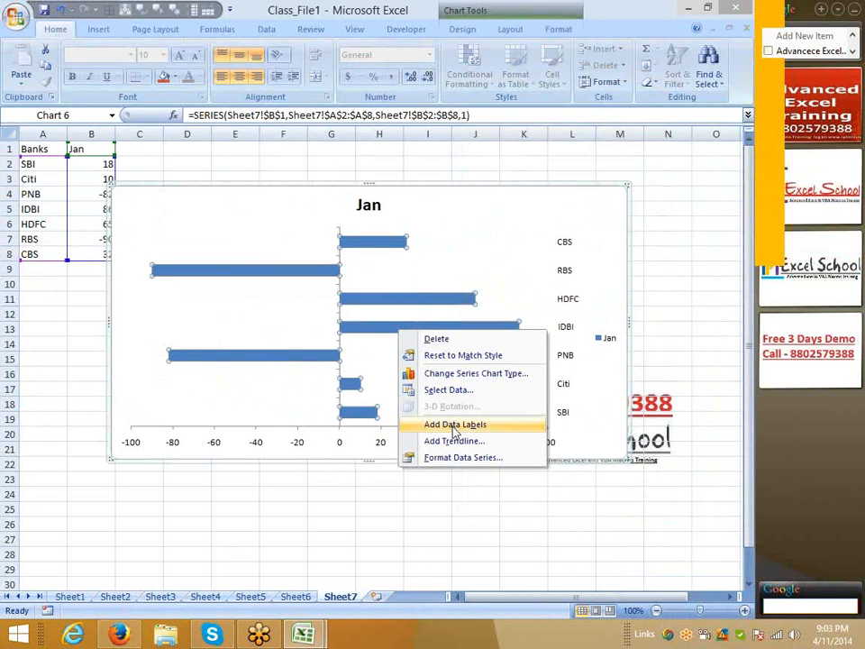
pyautogui.click(456, 458)
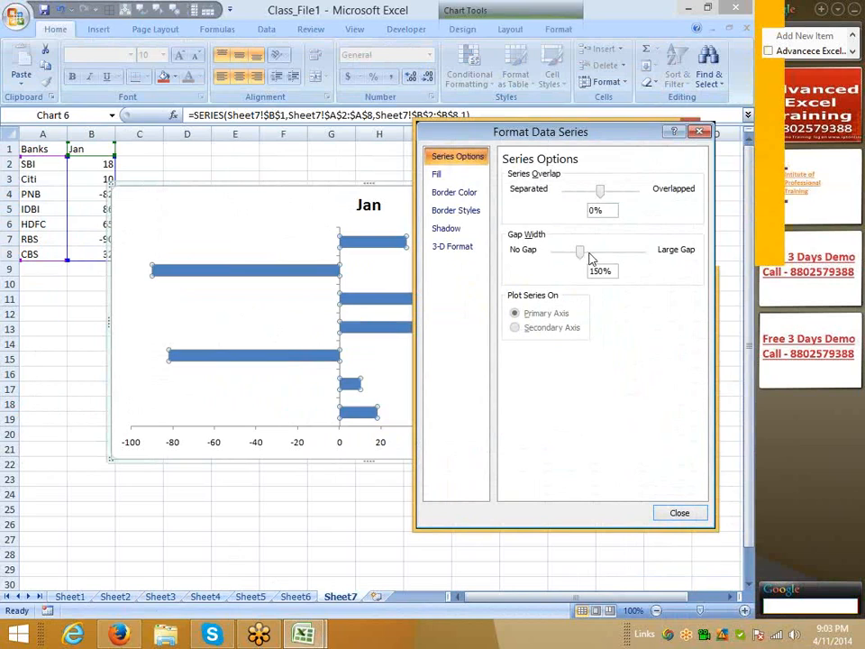
pyautogui.moveTo(586, 258); pyautogui.dragTo(568, 255)
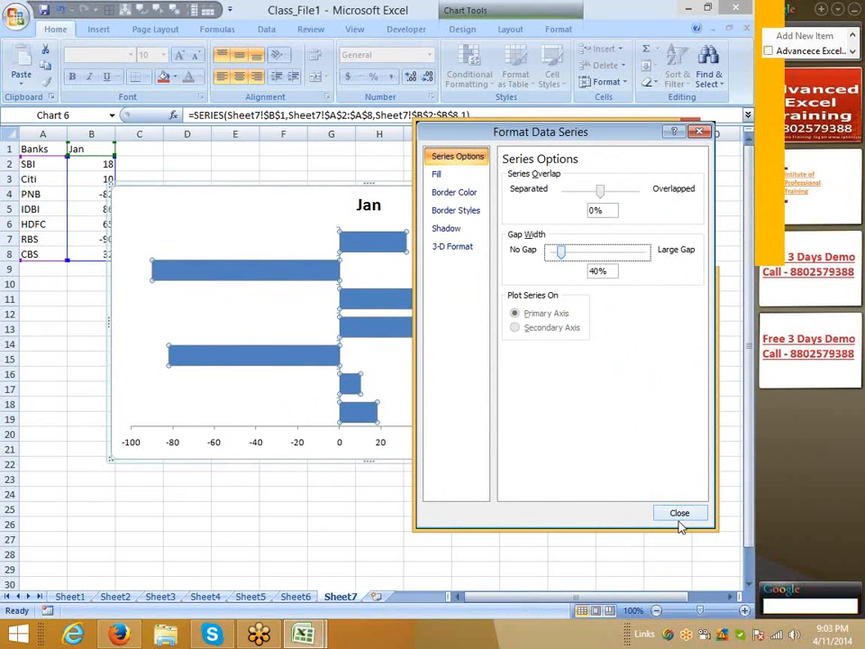
pyautogui.click(450, 174)
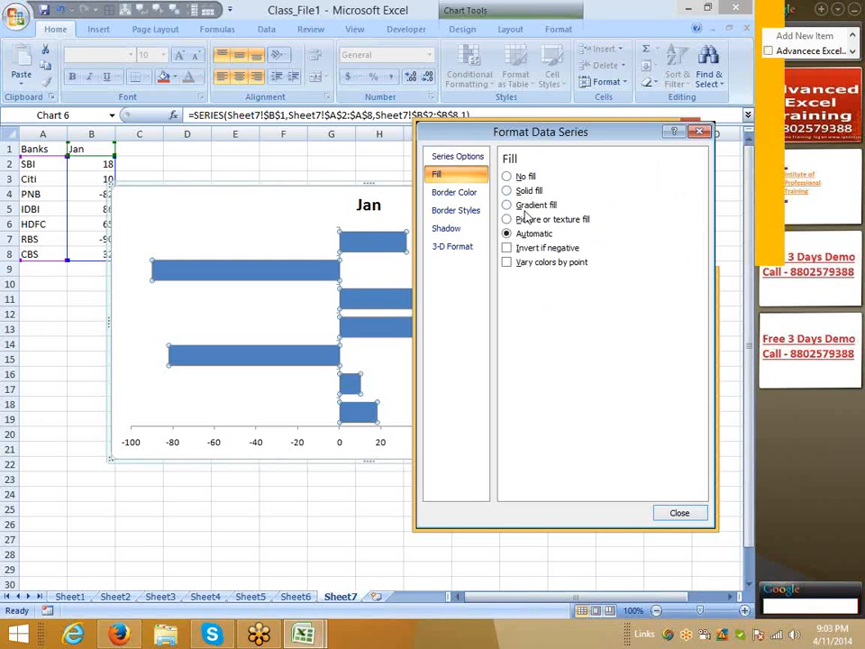
pyautogui.click(695, 133)
pyautogui.click(299, 467)
pyautogui.click(469, 494)
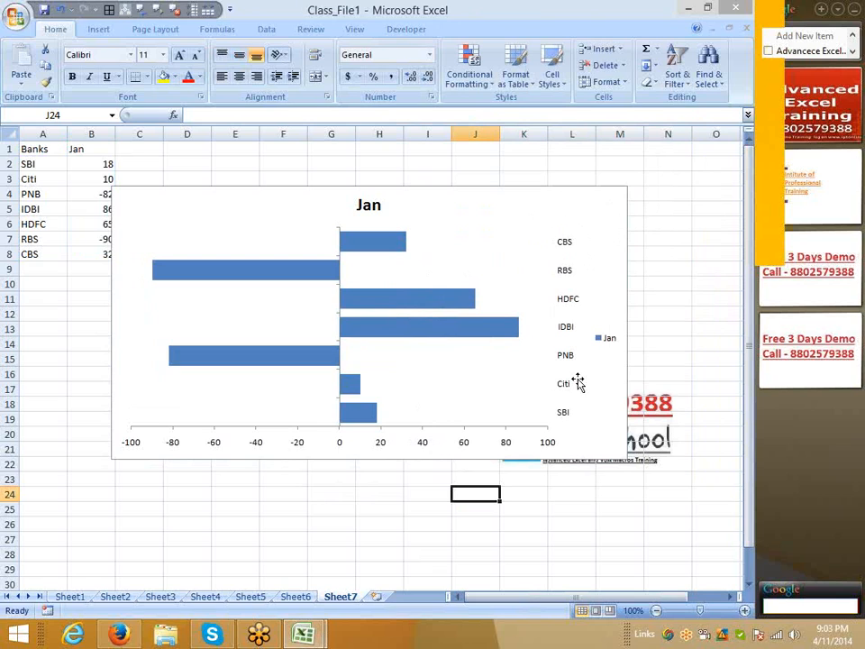
# - Try applying the current fill color to the Jan bars and undo it
pyautogui.click(294, 359)
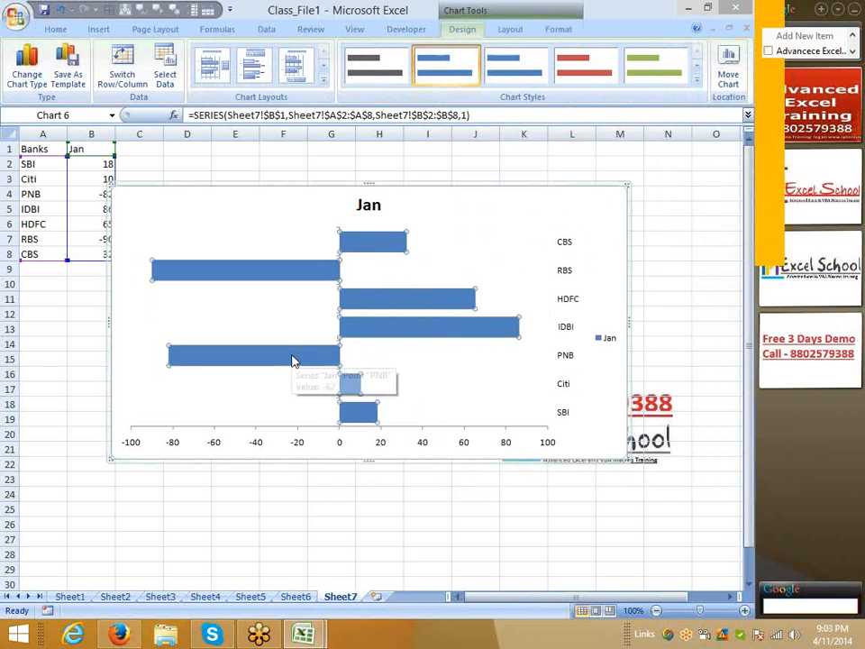
pyautogui.click(56, 29)
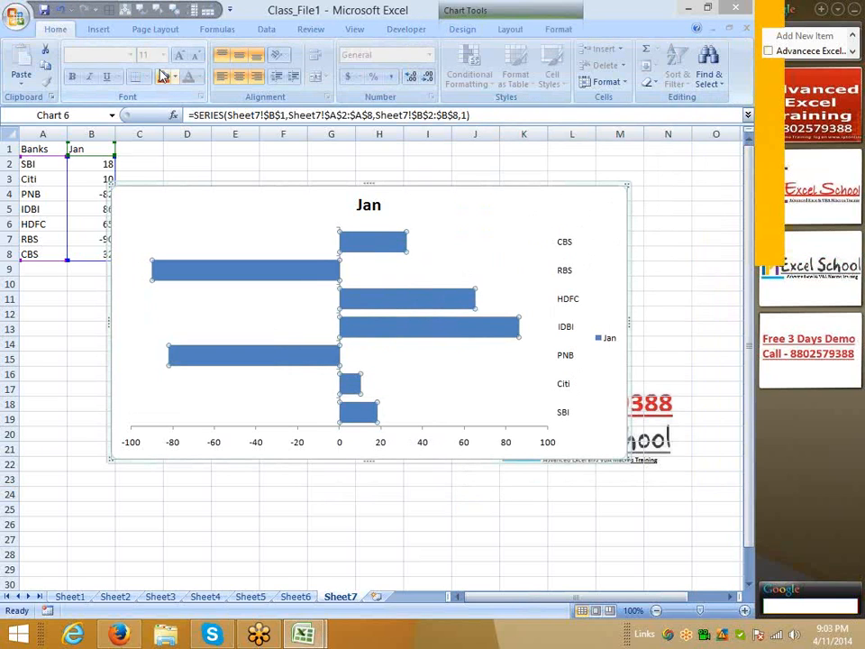
pyautogui.click(164, 77)
pyautogui.hotkey('ctrl', 'z')
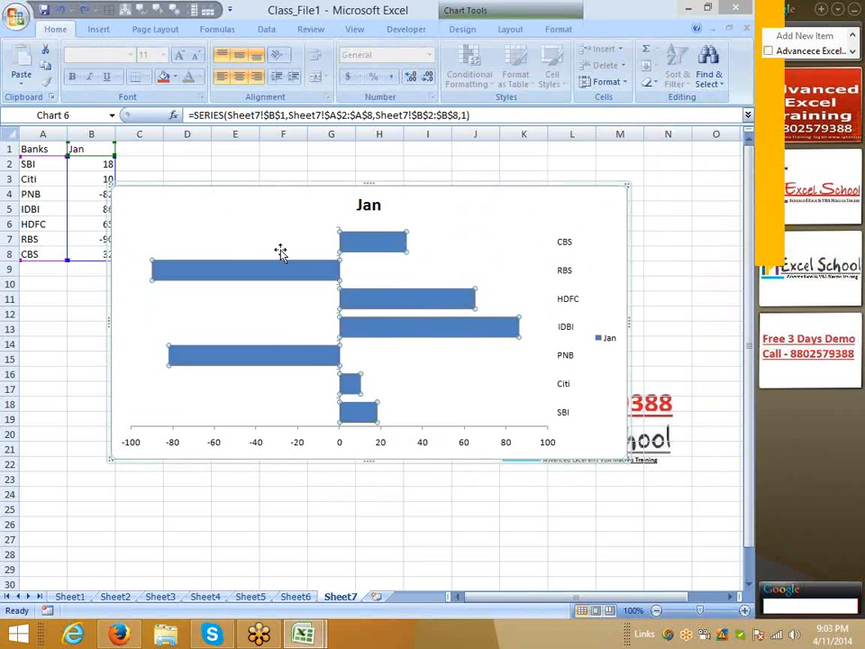
# - Turn on both Invert if negative and Vary colors by point for the Jan series' fill
pyautogui.rightClick(329, 270)
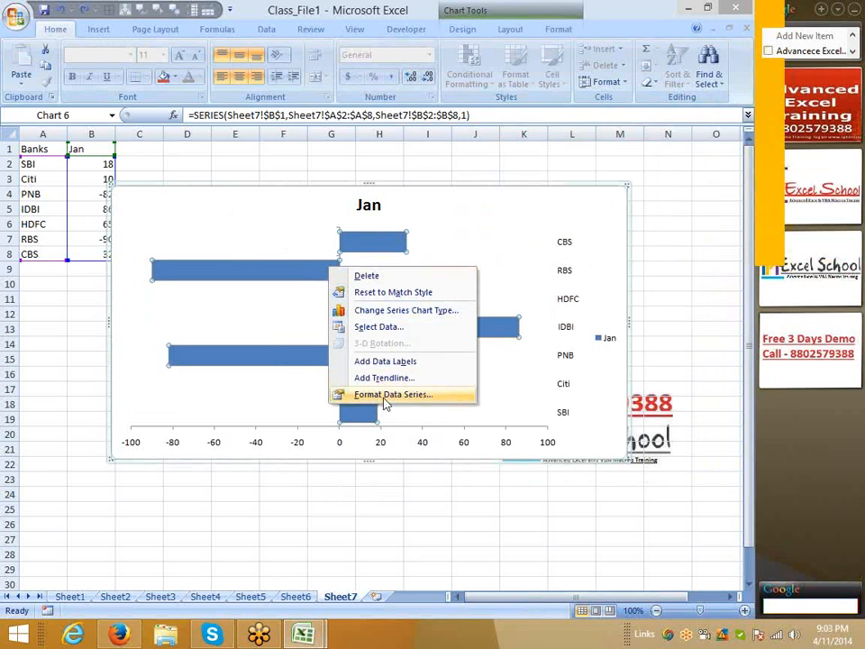
pyautogui.click(383, 393)
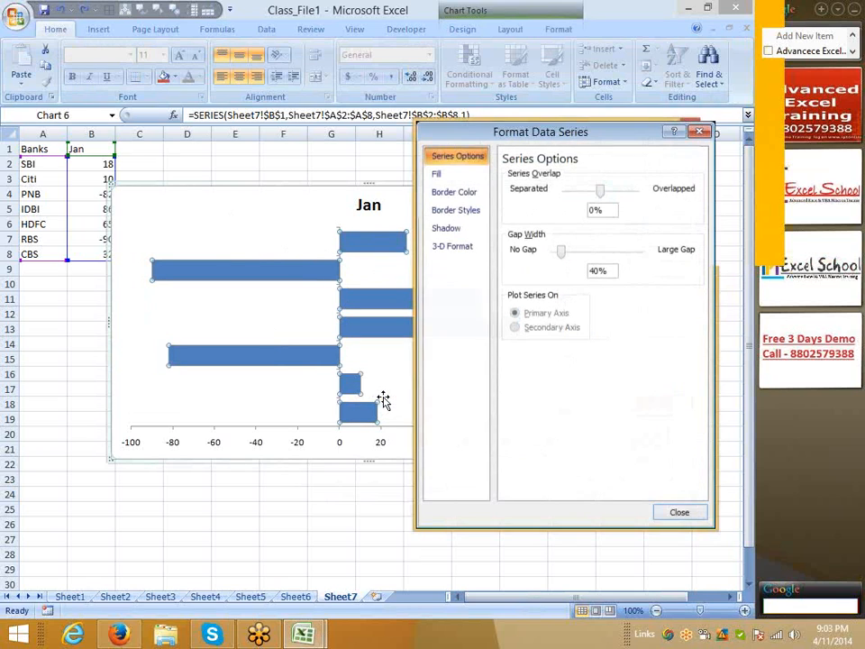
pyautogui.click(449, 175)
pyautogui.click(507, 262)
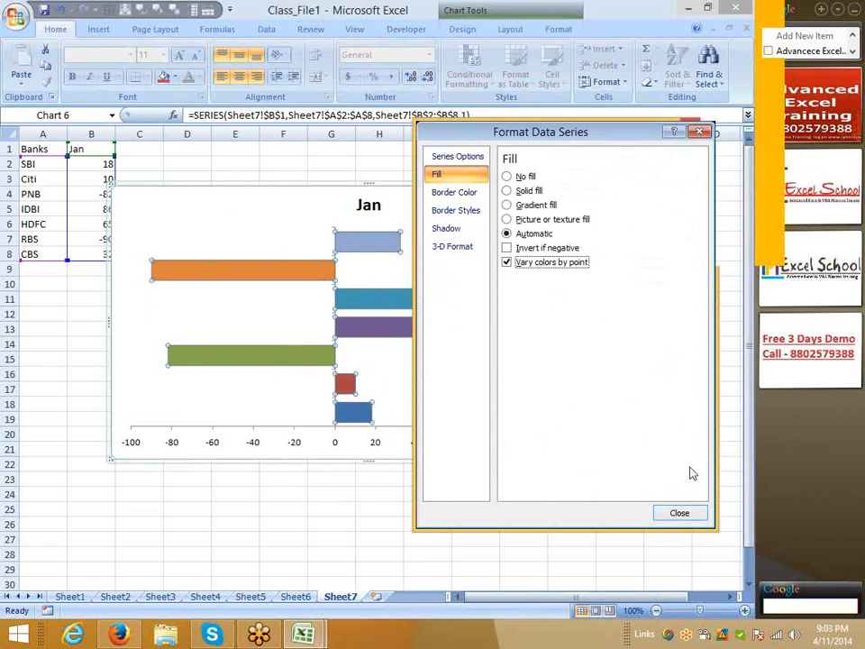
pyautogui.click(507, 261)
pyautogui.click(507, 248)
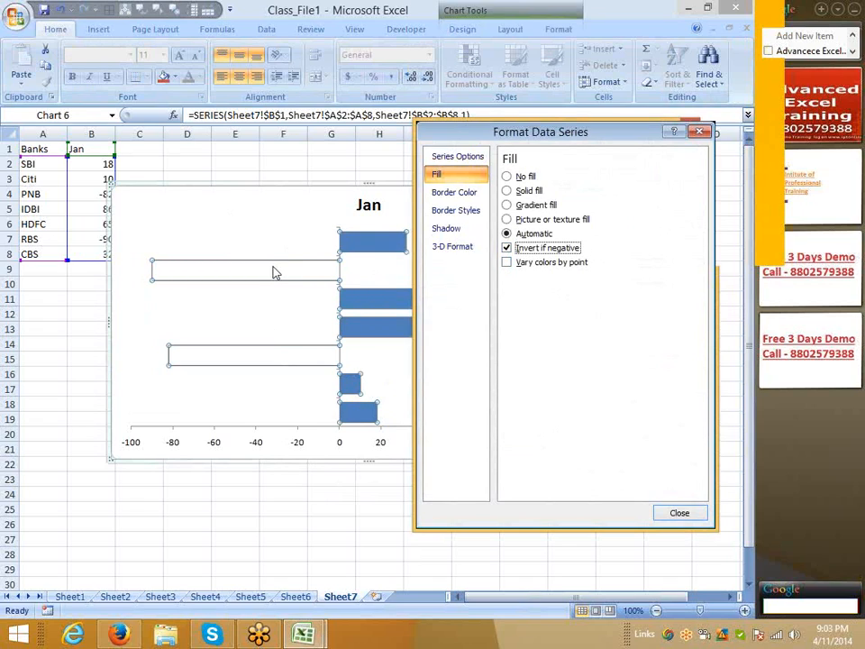
pyautogui.click(507, 262)
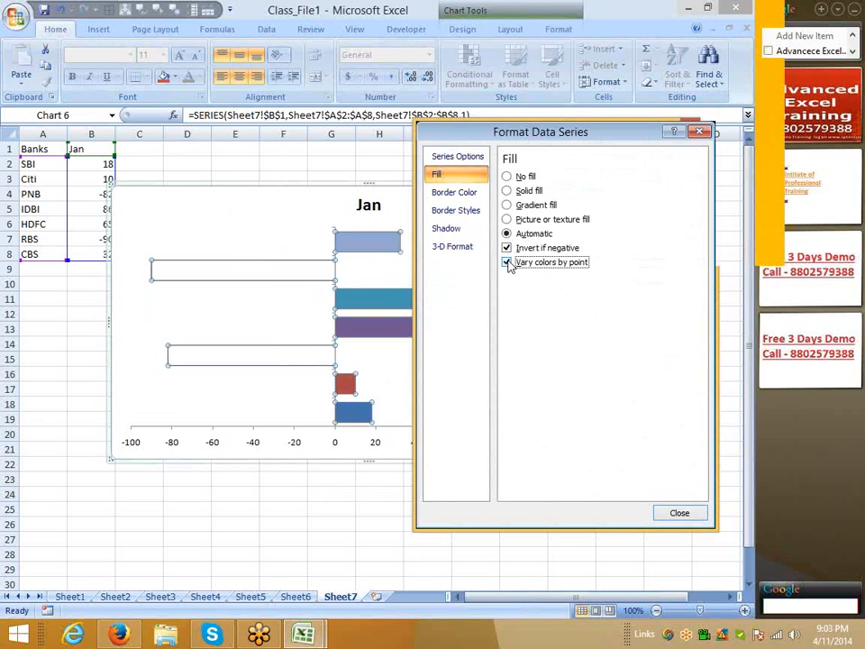
# - Give the bars of the Jan series a solid red border line
pyautogui.click(468, 199)
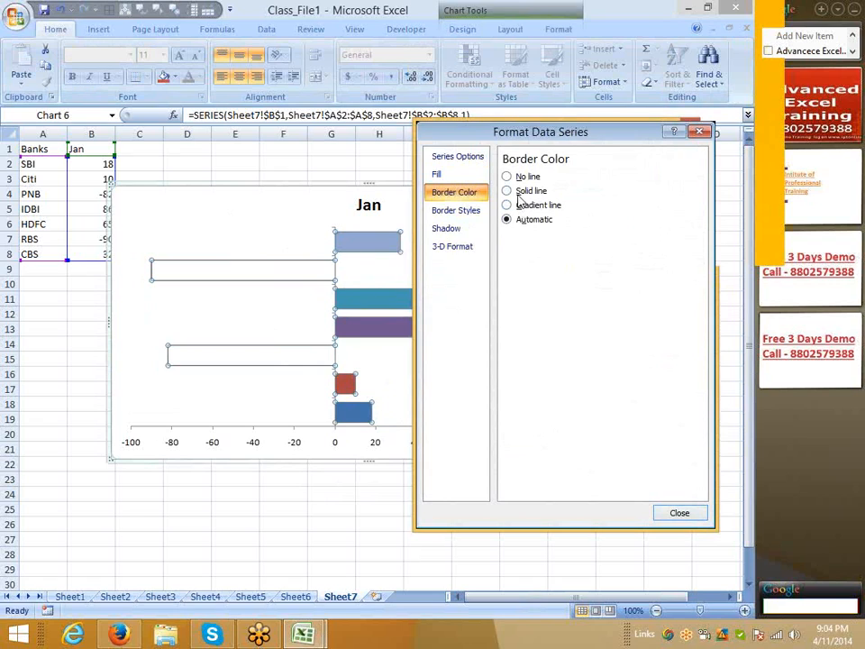
pyautogui.click(519, 193)
pyautogui.click(559, 237)
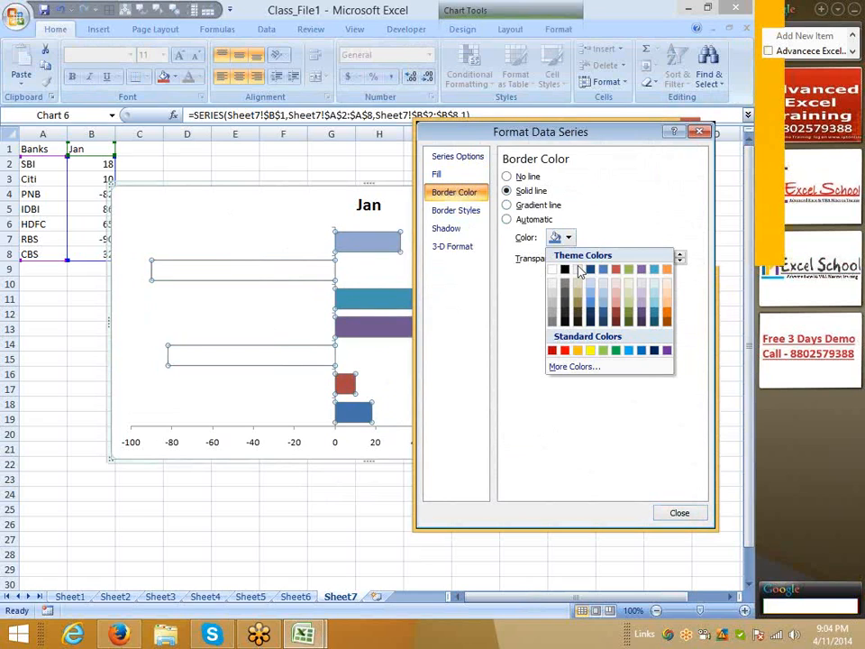
pyautogui.click(565, 352)
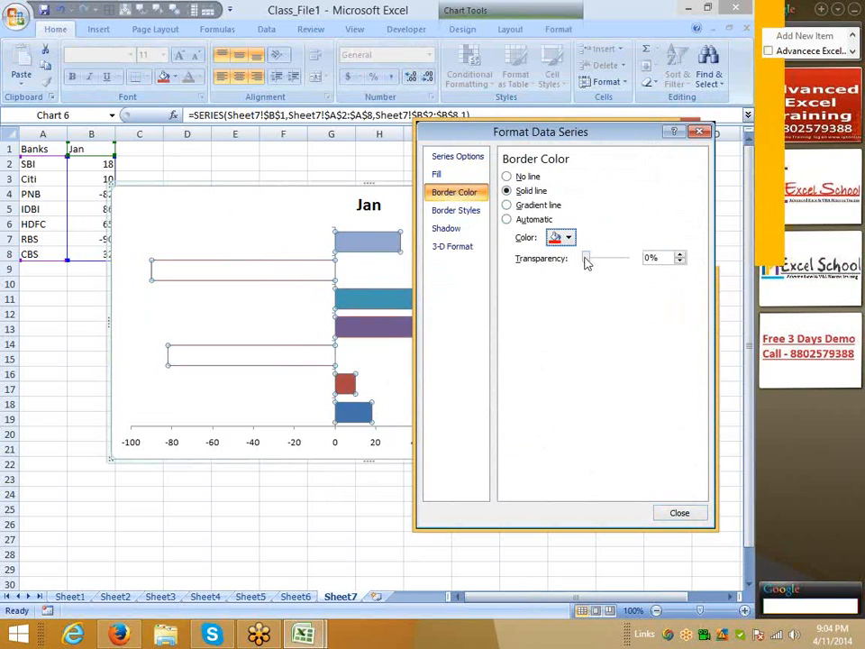
# - Set the border width of the Jan bars to 1.5 pt and finish formatting the series
pyautogui.click(481, 209)
pyautogui.click(616, 180)
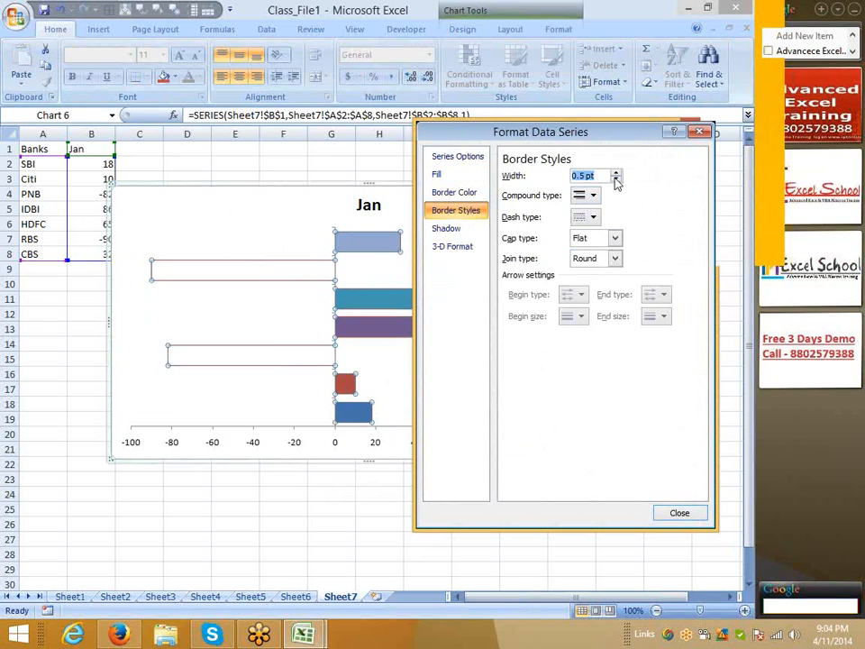
pyautogui.click(616, 180)
pyautogui.click(616, 175)
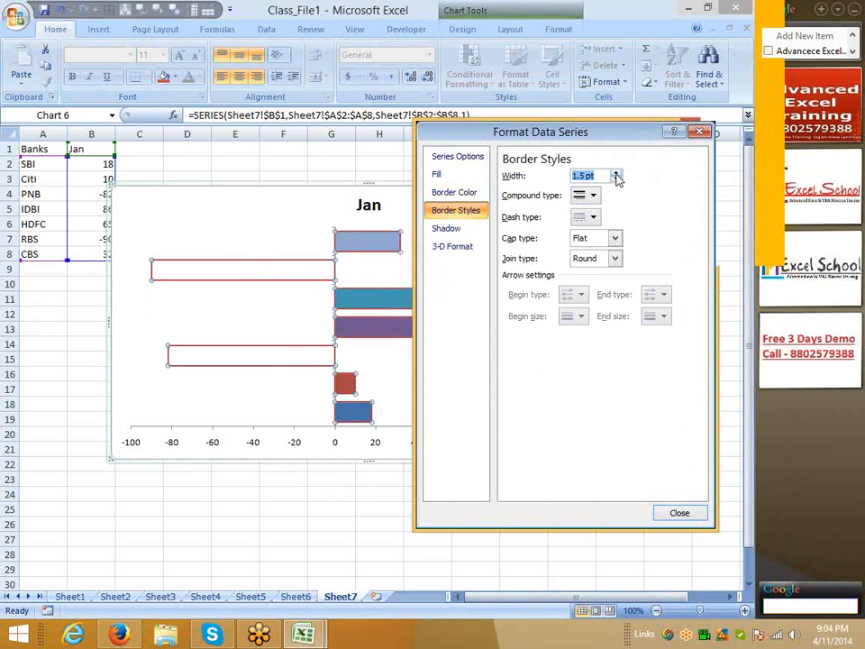
pyautogui.click(679, 514)
pyautogui.click(336, 506)
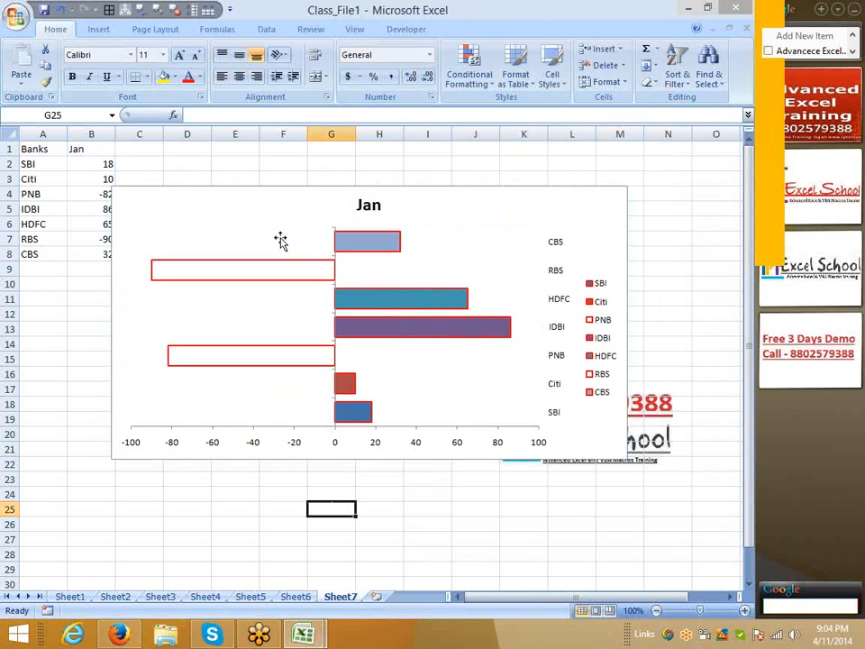
# - Set PNB's Jan value to 90 and IDBI's to -90, and move the chart clear of the data columns
pyautogui.click(84, 192)
pyautogui.write('90')
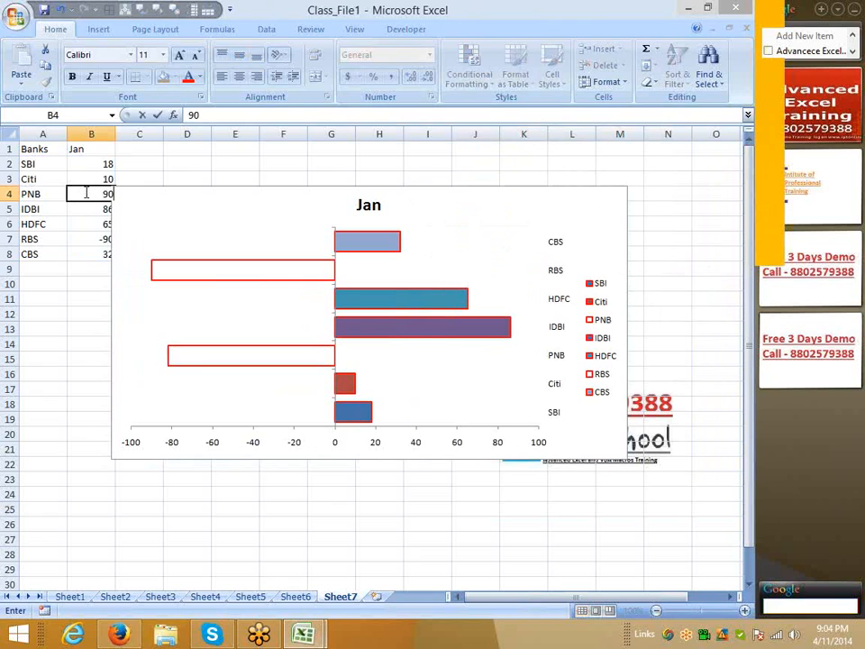
pyautogui.press('Return')
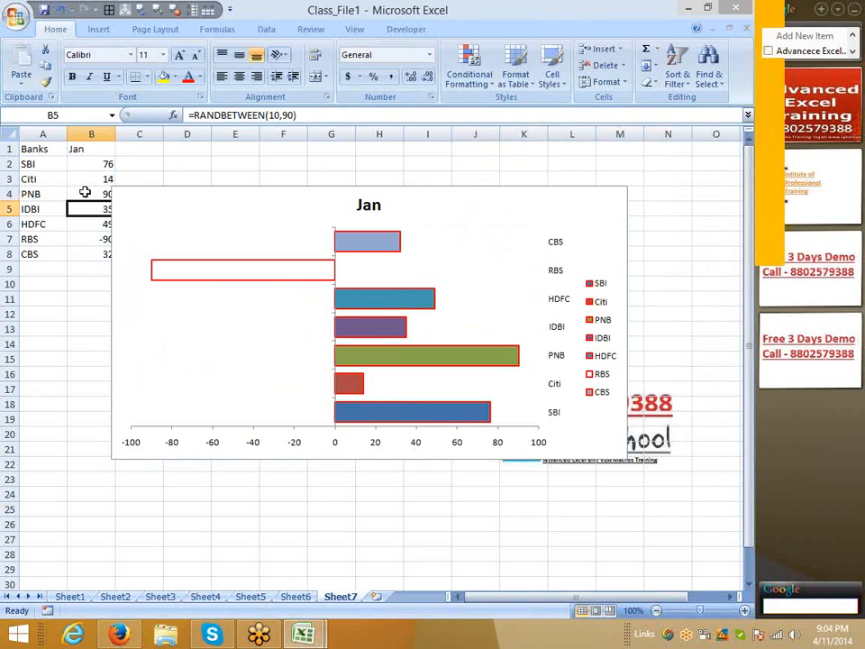
pyautogui.write('-90')
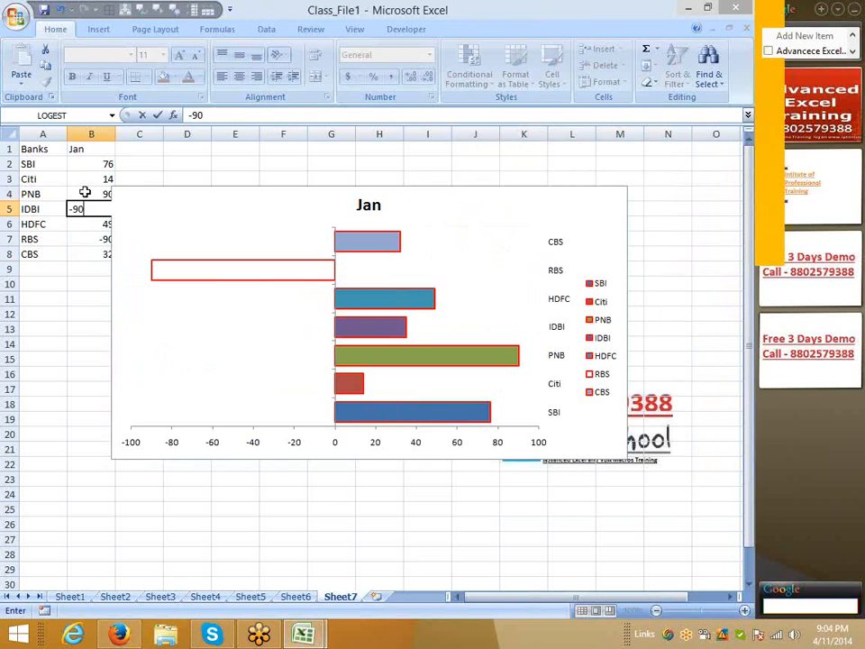
pyautogui.press('Return')
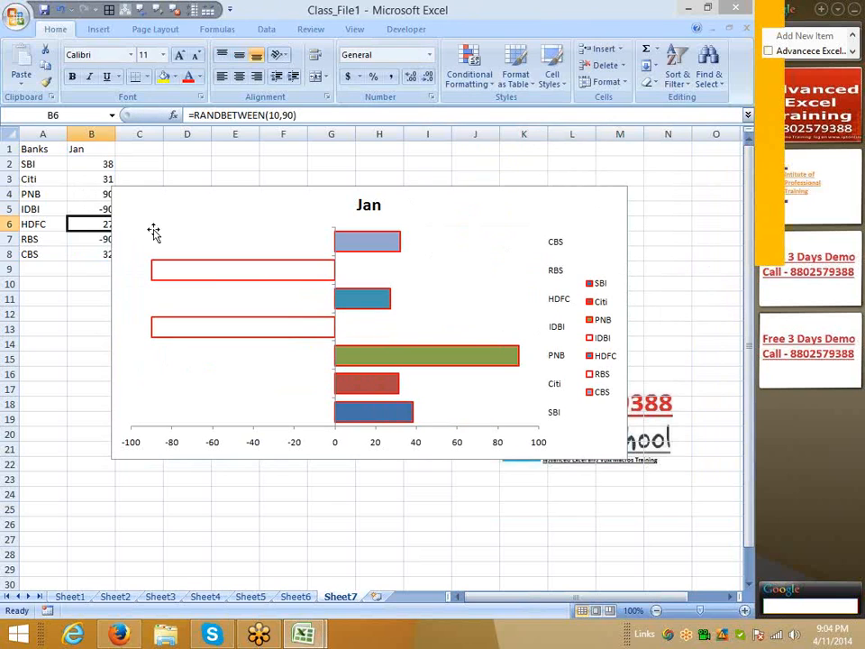
pyautogui.moveTo(224, 184); pyautogui.dragTo(276, 158)
pyautogui.click(86, 358)
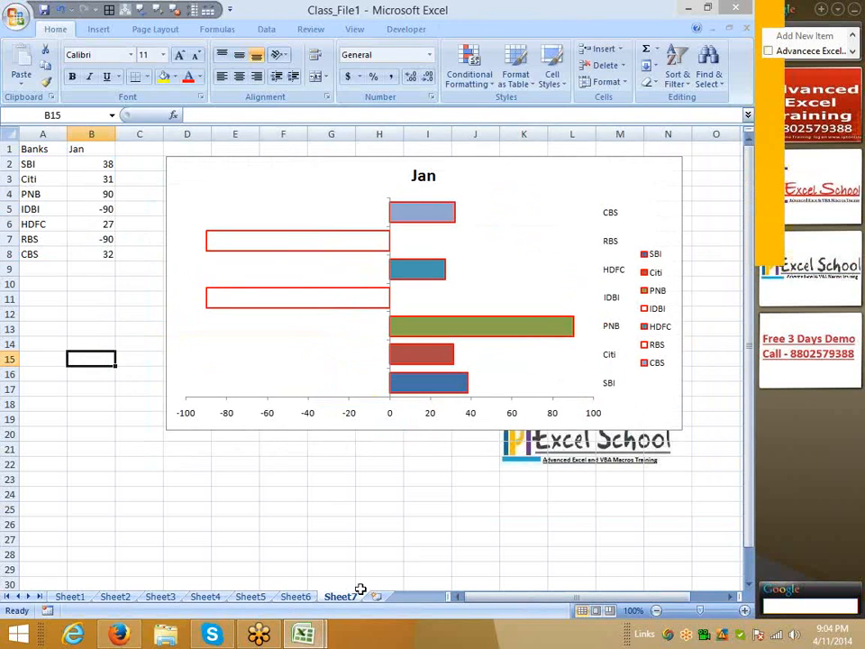
pyautogui.click(94, 30)
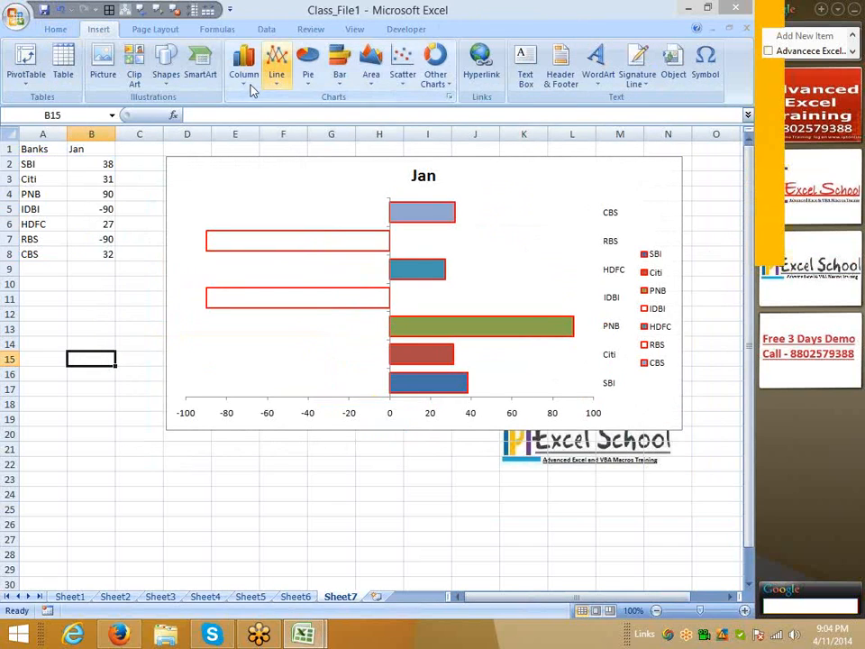
pyautogui.click(243, 68)
pyautogui.click(341, 81)
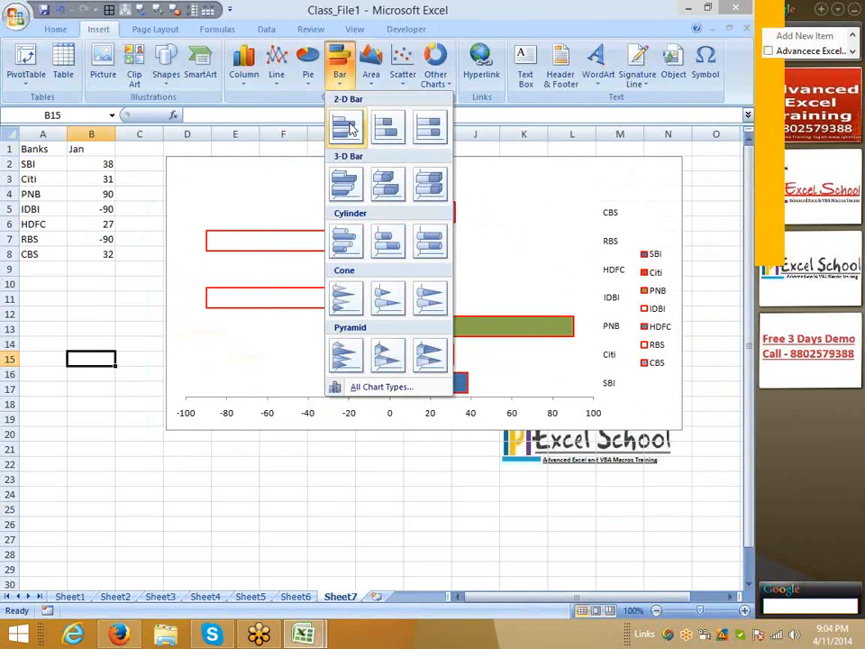
pyautogui.click(93, 365)
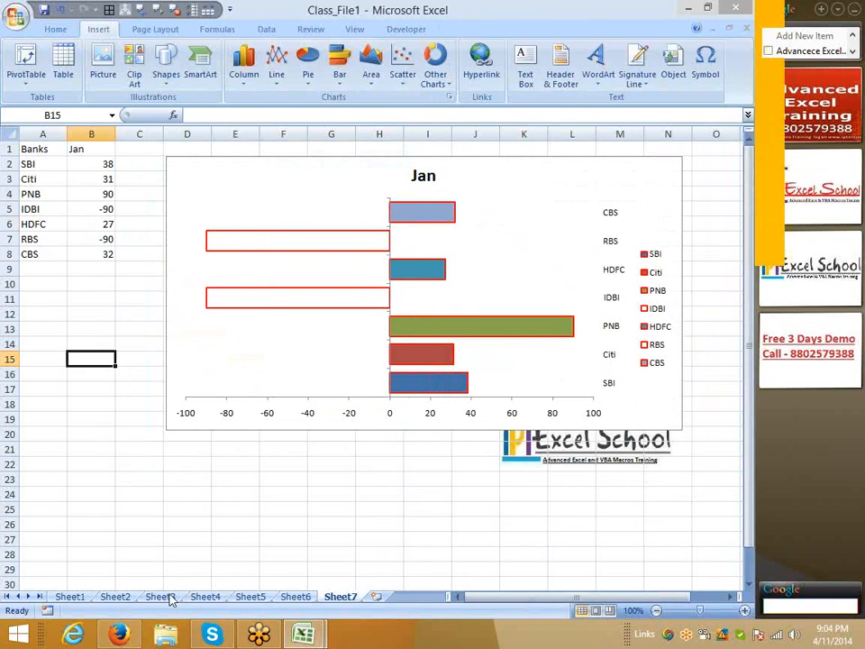
# - Switch to Sheet2 and go to the Date heading in cell A1
pyautogui.click(129, 599)
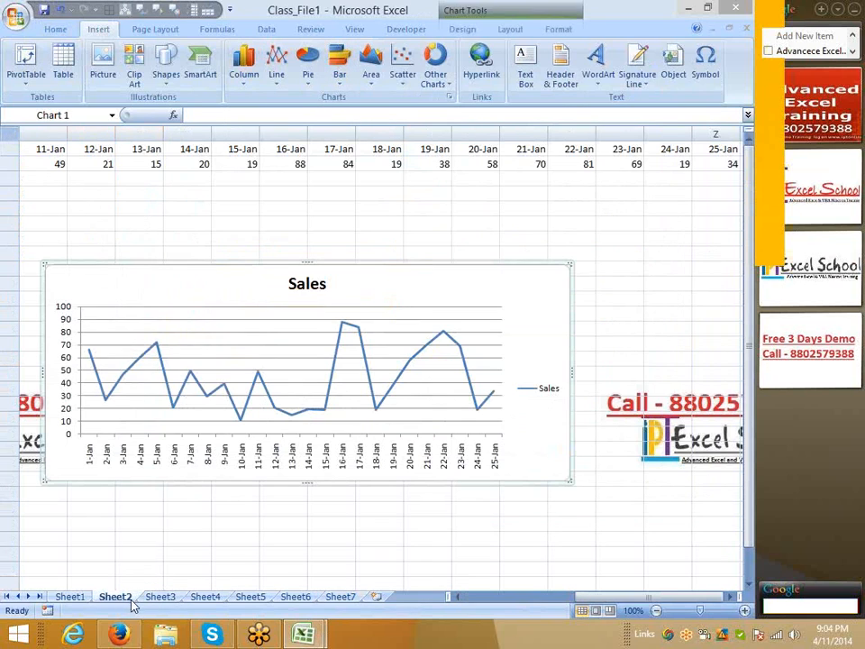
pyautogui.click(35, 142)
pyautogui.hotkey('ctrl', 'Home')
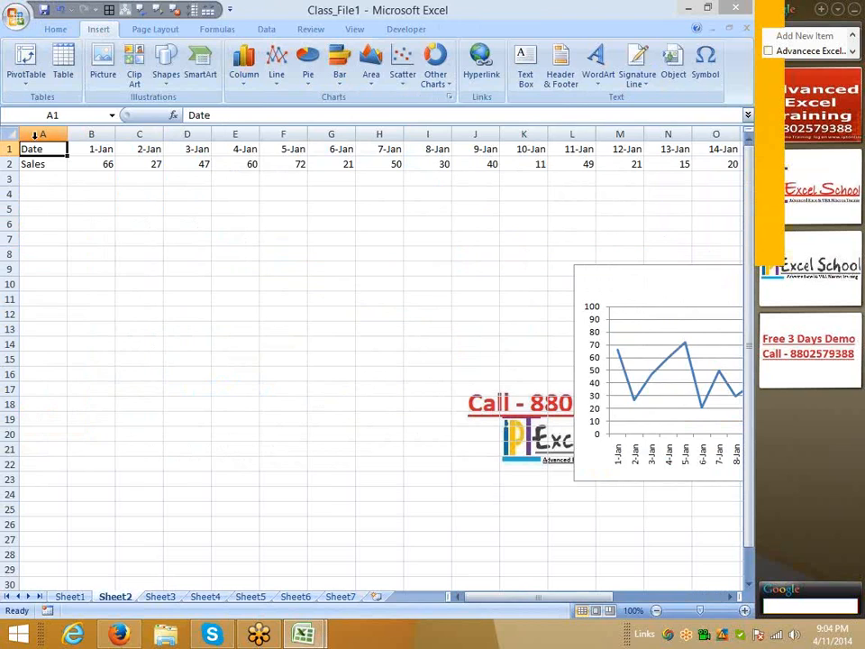
# - Insert a basic 2-D area chart from the Date and Sales rows
pyautogui.hotkey('ctrl', 'shift', 'Right')
pyautogui.hotkey('shift', 'Down')
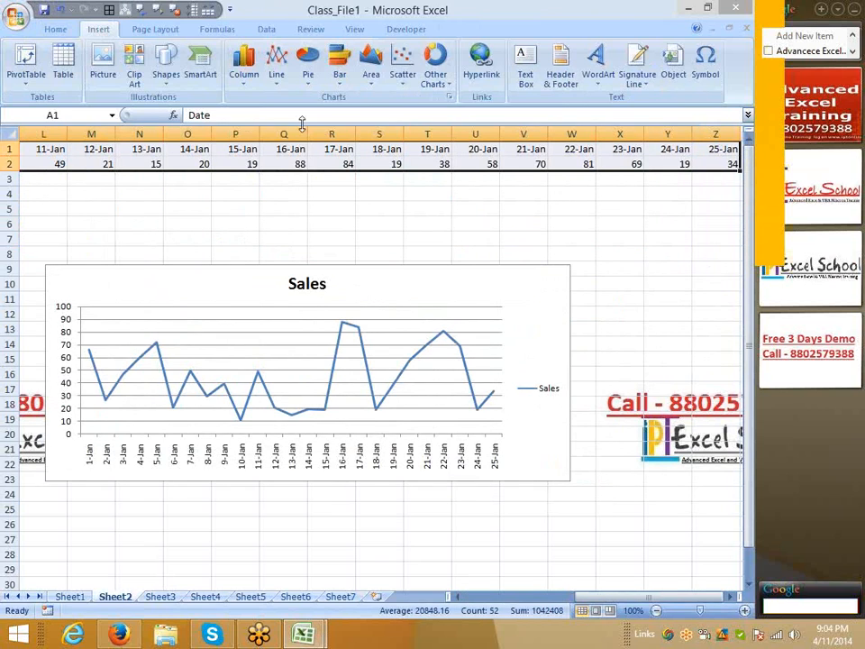
pyautogui.click(370, 65)
pyautogui.click(378, 128)
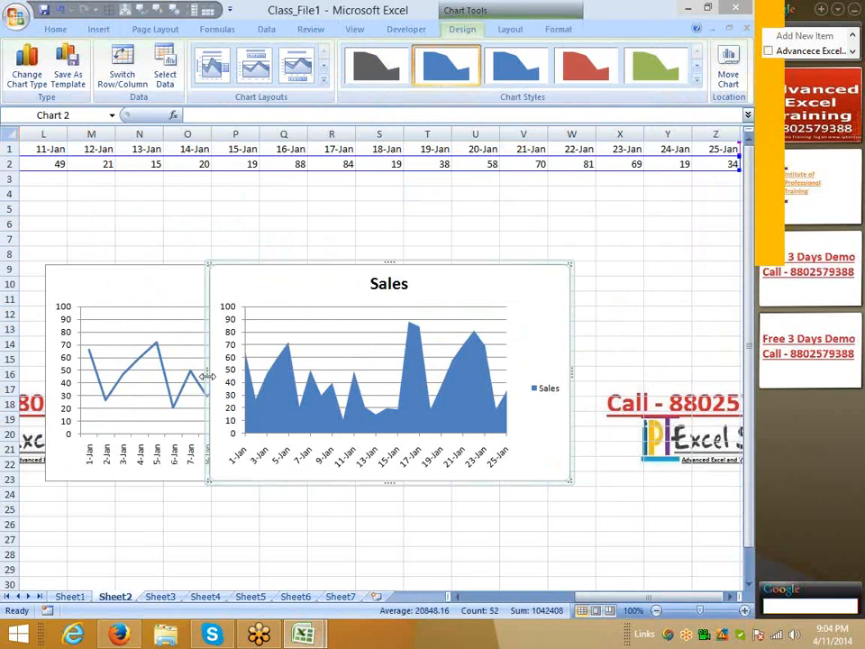
# - Widen the new area chart to about the width of the line chart and place it slightly below that chart's title
pyautogui.moveTo(206, 374); pyautogui.dragTo(47, 375)
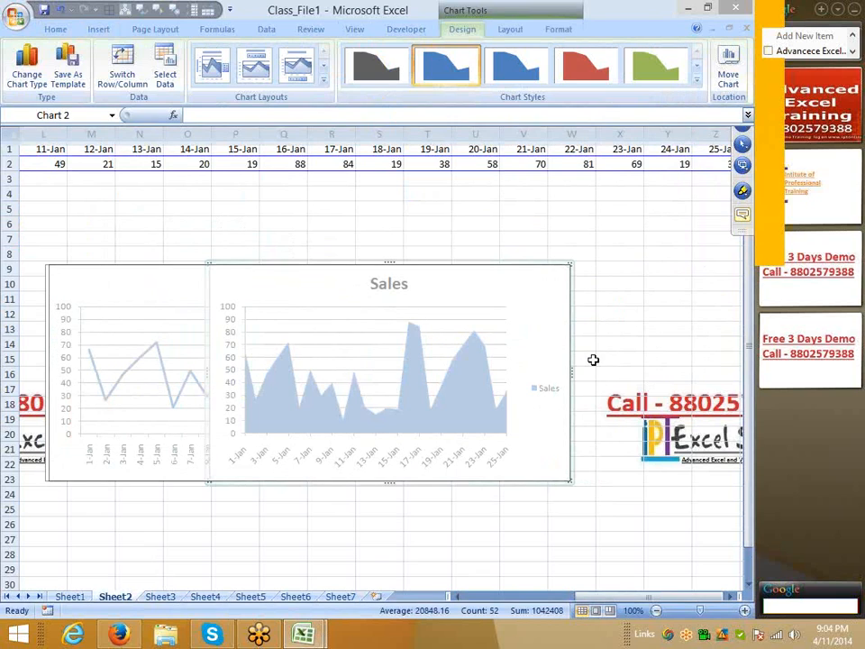
pyautogui.click(598, 355)
pyautogui.click(480, 361)
pyautogui.moveTo(480, 361)
pyautogui.mouseDown()
pyautogui.moveTo(488, 393)
pyautogui.moveTo(476, 343)
pyautogui.mouseUp()
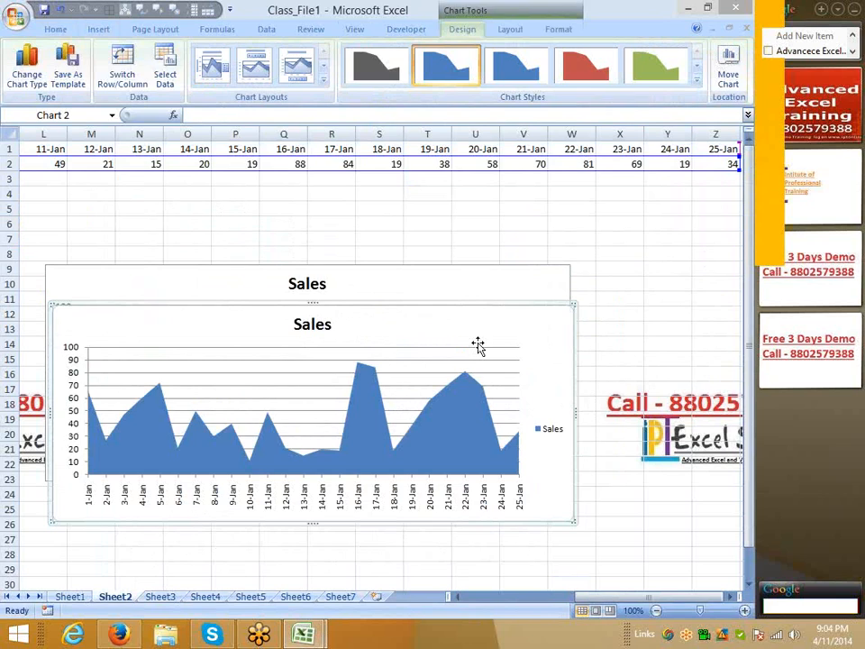
# - Delete both the area chart and the Sales line chart from Sheet2
pyautogui.press('Delete')
pyautogui.click(481, 299)
pyautogui.press('Delete')
pyautogui.click(126, 153)
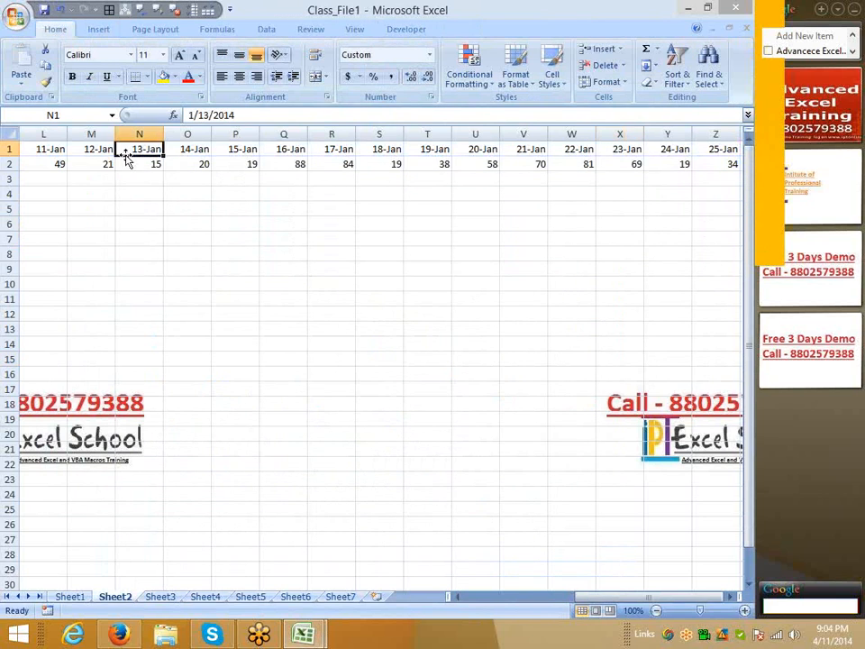
pyautogui.hotkey('ctrl', 'Home')
pyautogui.hotkey('ctrl', 'shift', 'End')
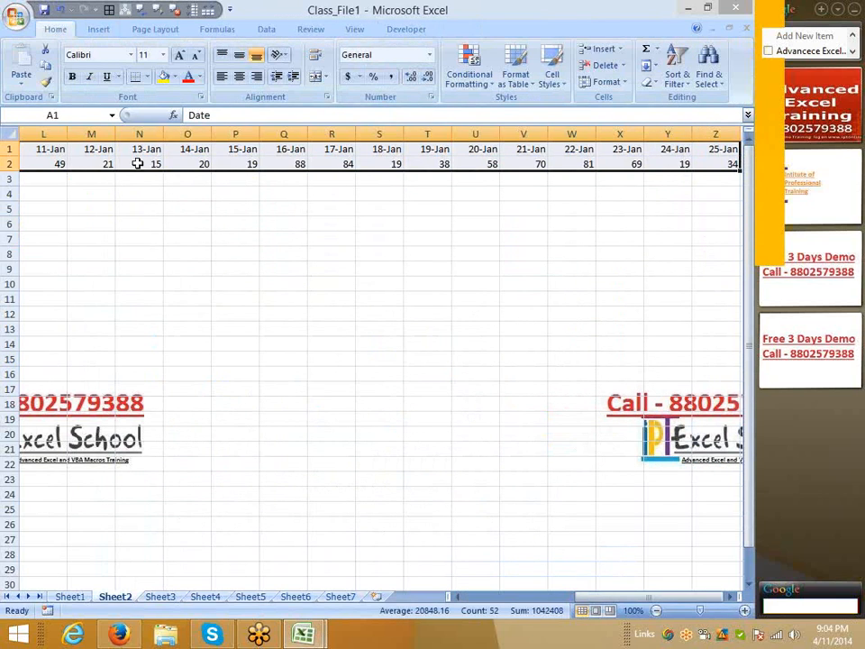
pyautogui.click(98, 29)
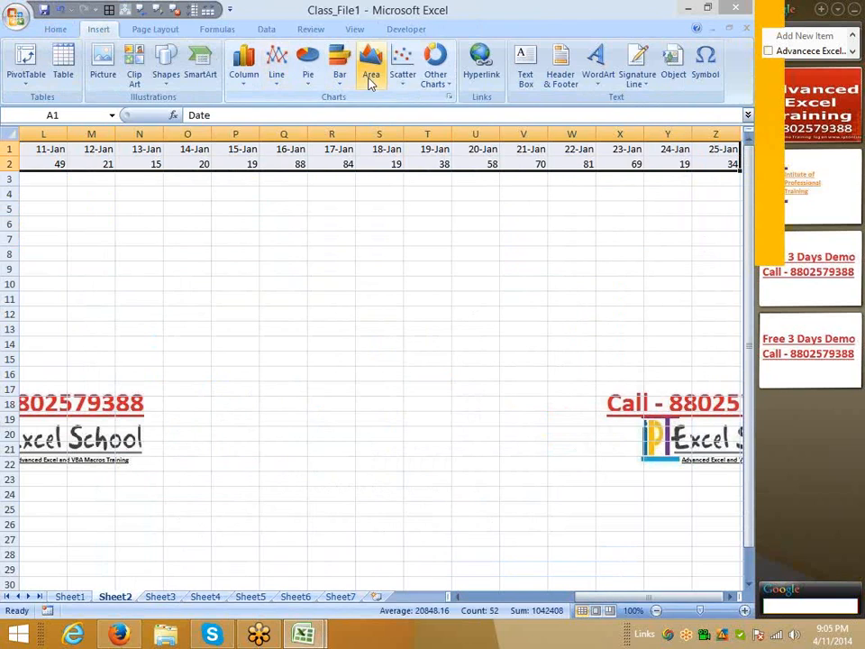
pyautogui.click(371, 67)
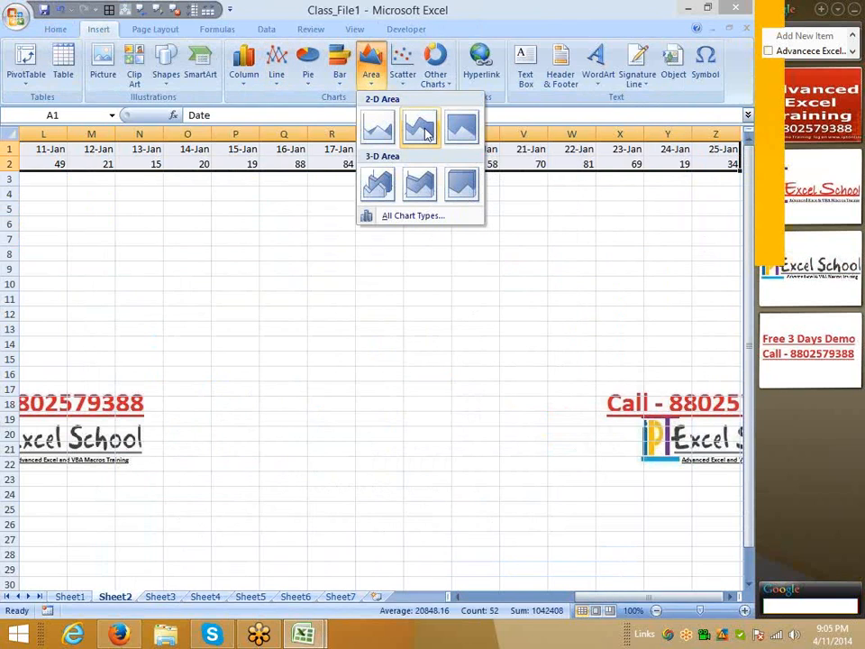
pyautogui.press('Escape')
pyautogui.hotkey('ctrl', 'Home')
pyautogui.press('Down')
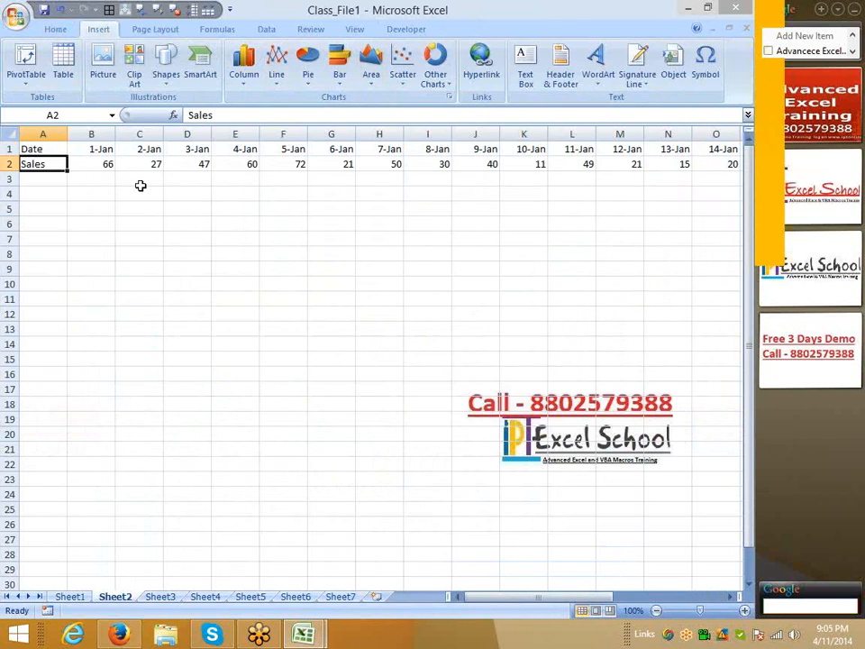
pyautogui.press('Right')
pyautogui.hotkey('shift', 'space')
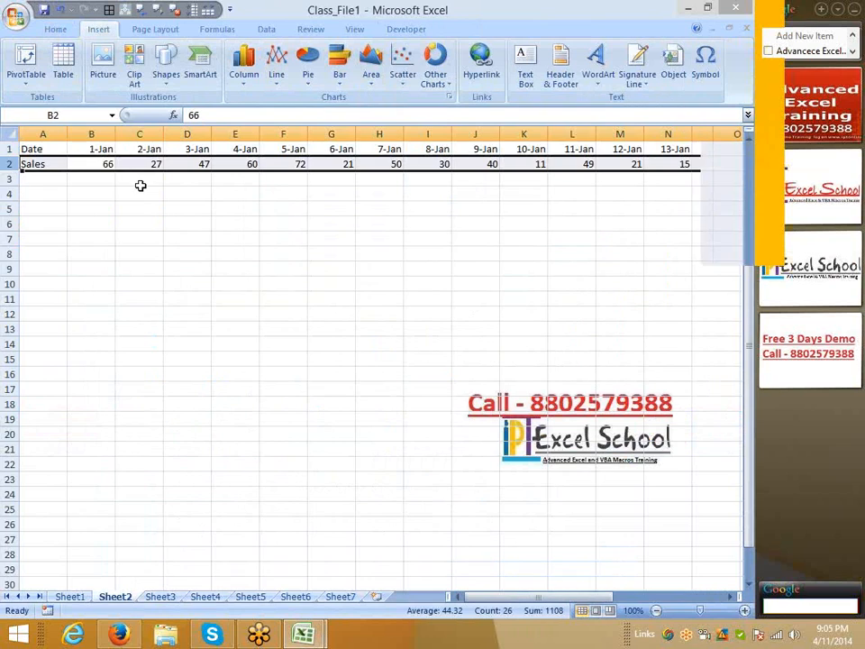
pyautogui.hotkey('ctrl', 'shift', 'Down')
pyautogui.hotkey('ctrl', 'shift', 'Up')
pyautogui.press('Left')
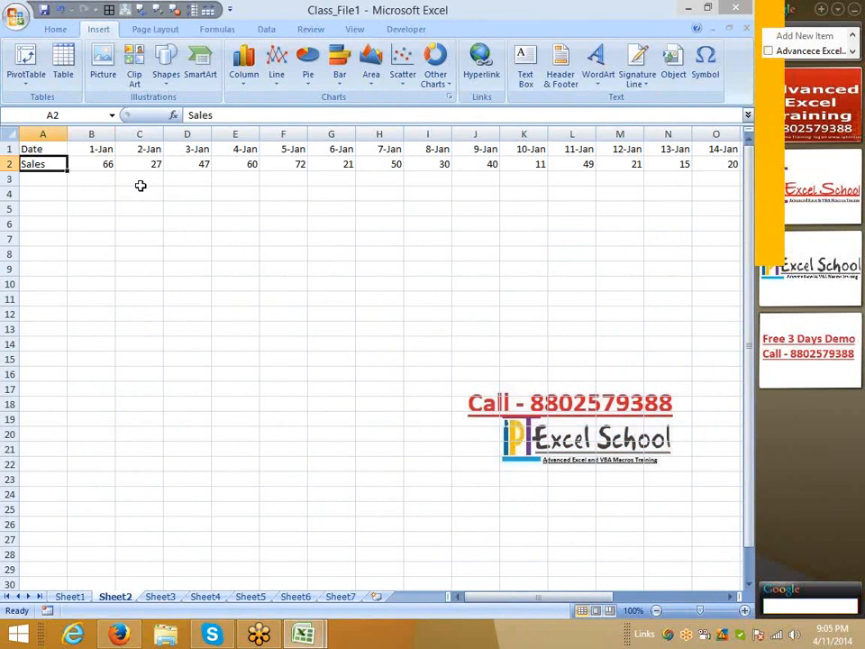
# - Enter the row label Sales-2 in cell A3, below Sales
pyautogui.press('Down')
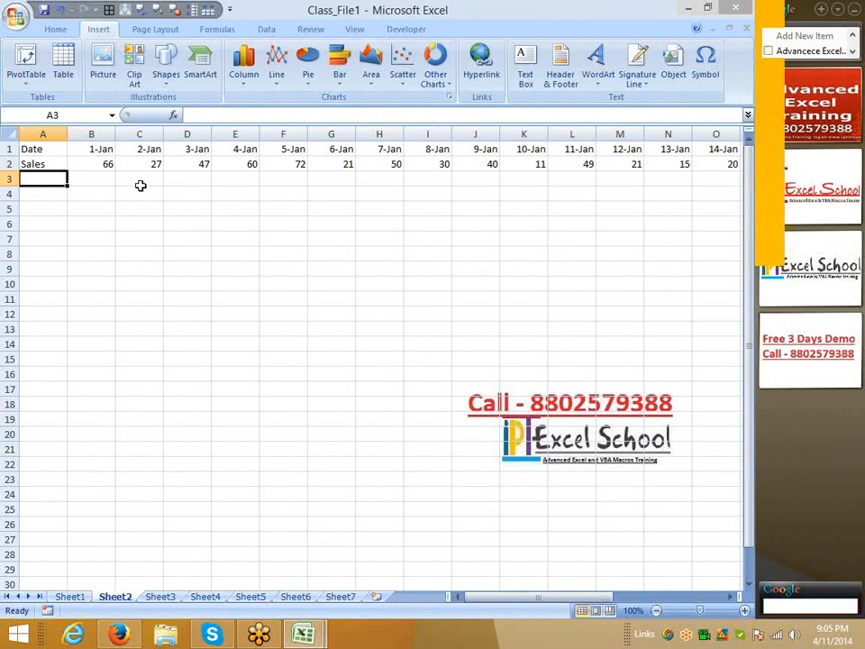
pyautogui.write('S')
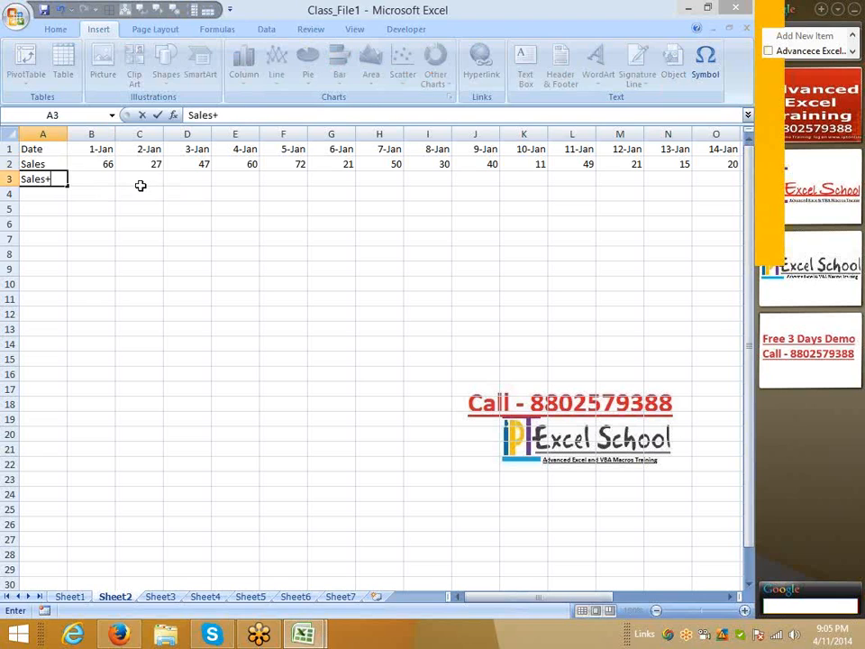
pyautogui.write('ales-2')
pyautogui.press('Return')
# - Enter the formula =RANDBETWEEN(10,90) in cell B3 for the first Sales-2 value
pyautogui.press('Up')
pyautogui.press('Right')
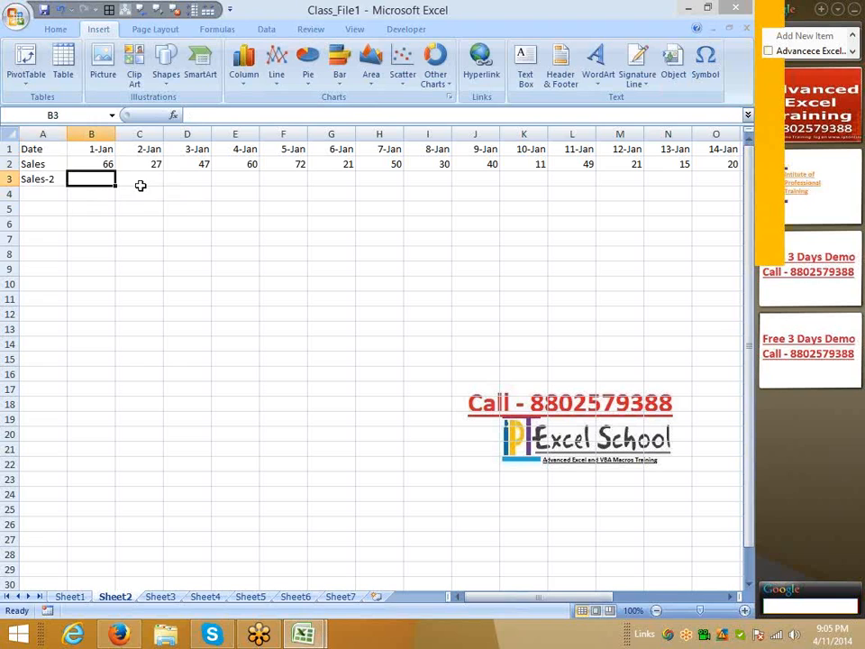
pyautogui.write('=ra')
pyautogui.press('Down')
pyautogui.press('Down')
pyautogui.press('Tab')
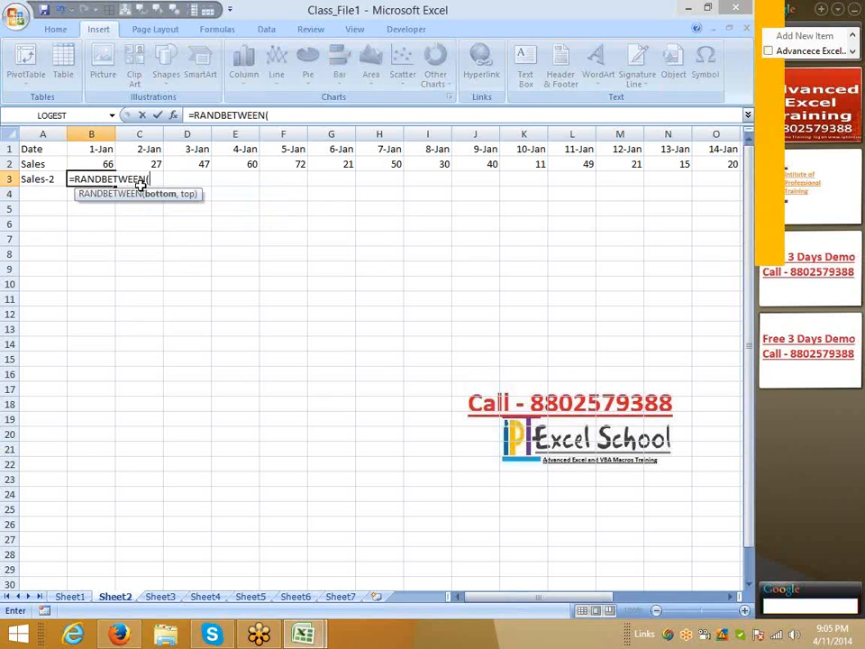
pyautogui.write('10,9')
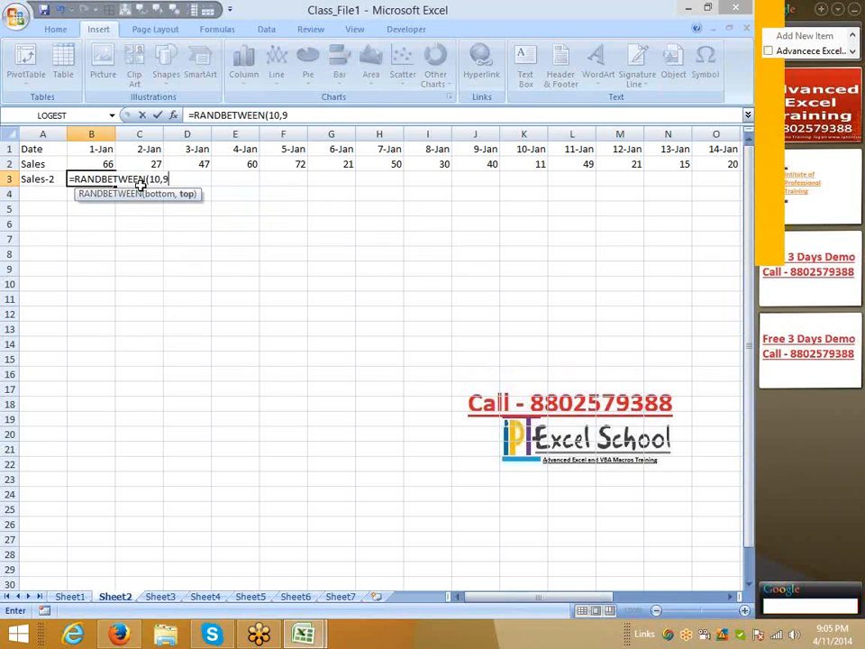
pyautogui.write('0')
pyautogui.press('Return')
# - Fill the Sales-2 formula from B3 across row 3 to Z3, under the 25-Jan column
pyautogui.press('Up')
pyautogui.press('Up')
pyautogui.press('Up')
pyautogui.press('Down')
pyautogui.hotkey('ctrl', 'Right')
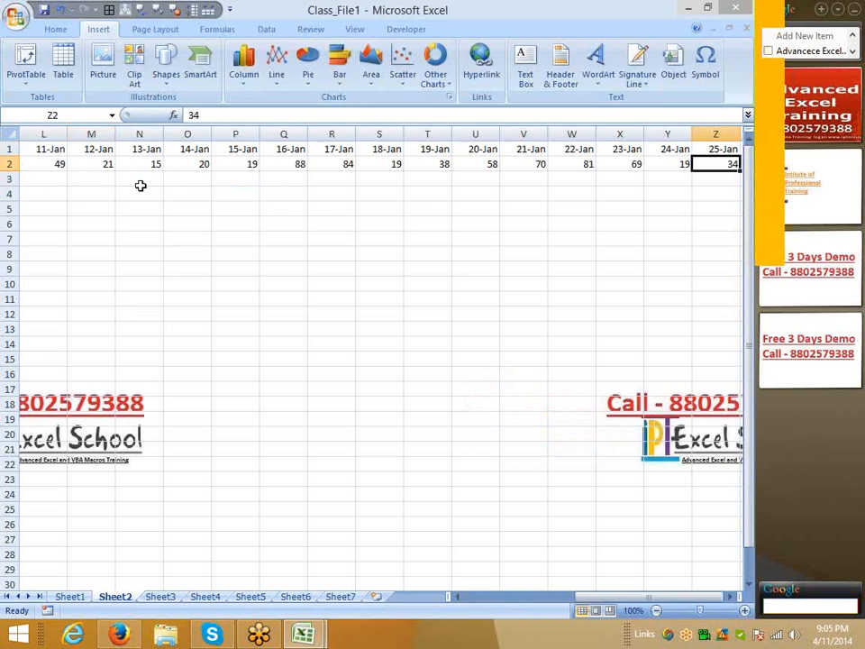
pyautogui.press('Down')
pyautogui.hotkey('ctrl', 'shift', 'Left')
pyautogui.hotkey('ctrl', 'r')
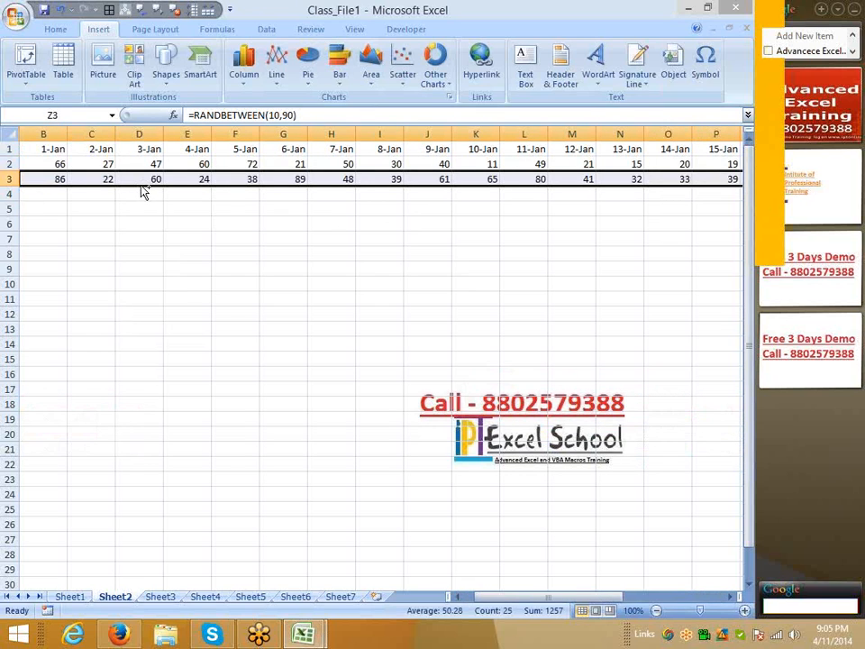
# - Insert a 2-D stacked area chart of the Date, Sales and Sales-2 rows in A1:Z3
pyautogui.press('Up')
pyautogui.press('Up')
pyautogui.hotkey('ctrl', 'Left')
pyautogui.hotkey('ctrl', 'shift', 'Right')
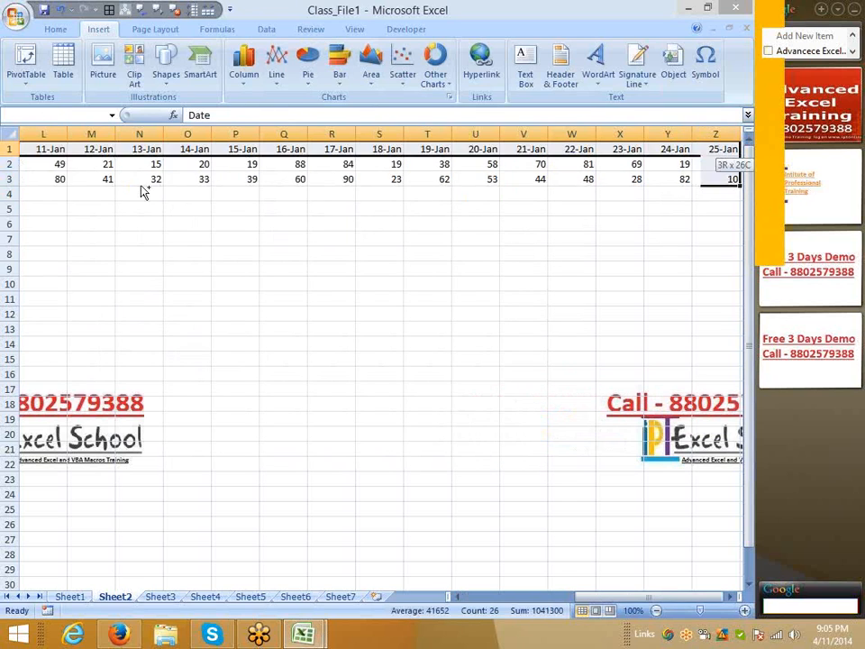
pyautogui.hotkey('shift', 'Down')
pyautogui.hotkey('shift', 'Down')
pyautogui.click(370, 67)
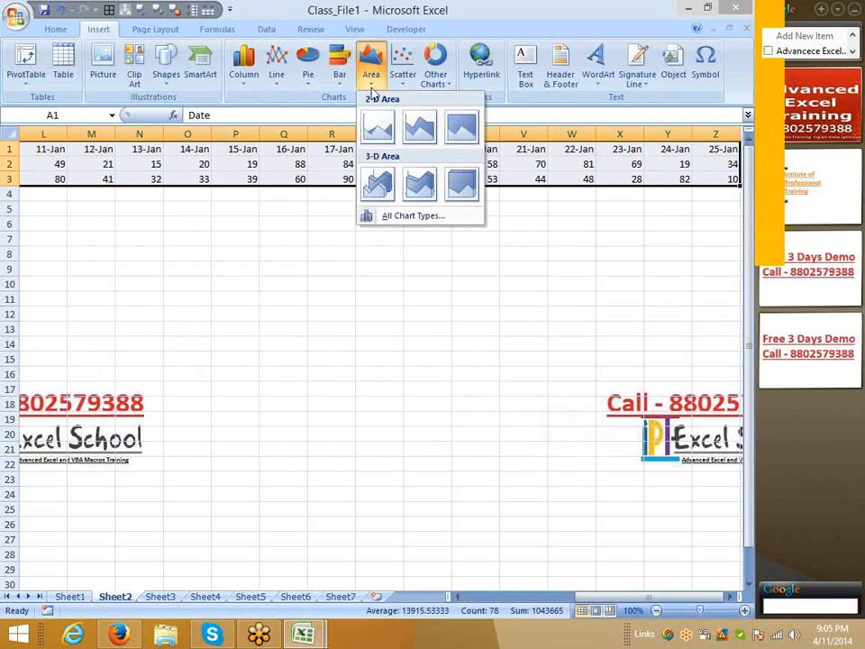
pyautogui.click(417, 125)
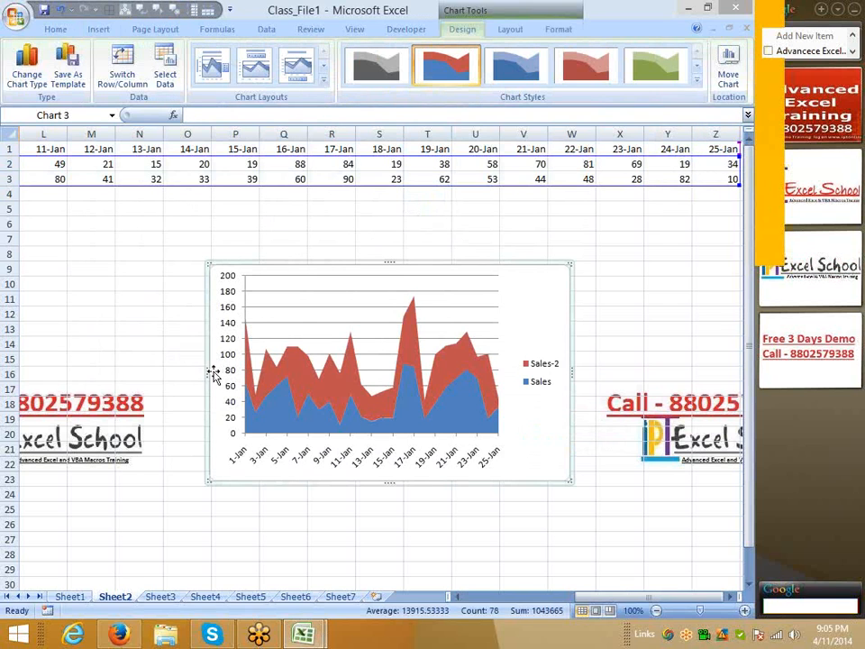
# - Widen the stacked area chart on both sides, and delete it from the sheet
pyautogui.moveTo(214, 372); pyautogui.dragTo(85, 369)
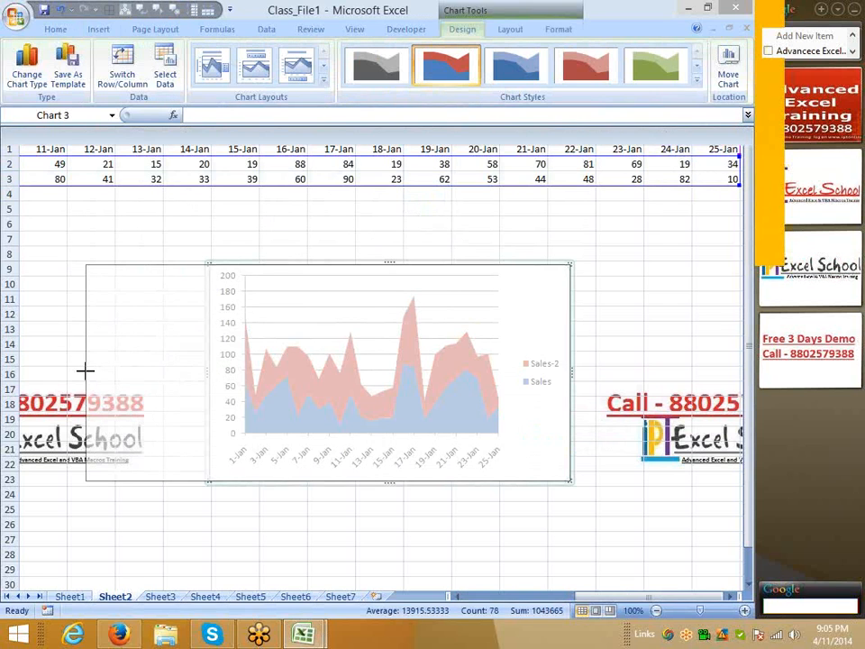
pyautogui.moveTo(570, 370); pyautogui.dragTo(671, 374)
pyautogui.press('Delete')
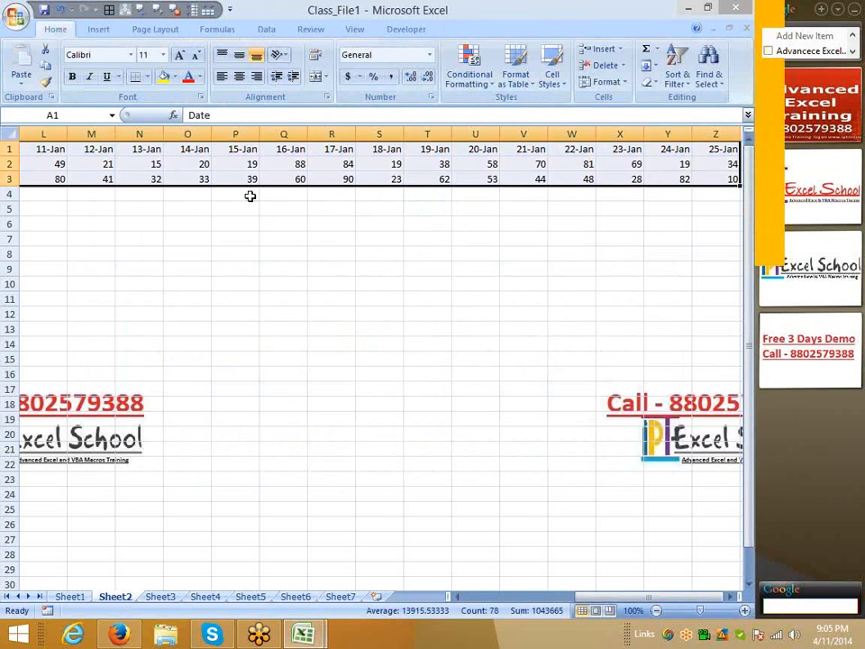
# - Insert a markers-only scatter chart of the data in A1:Z3 and widen it to span columns I to W
pyautogui.click(99, 29)
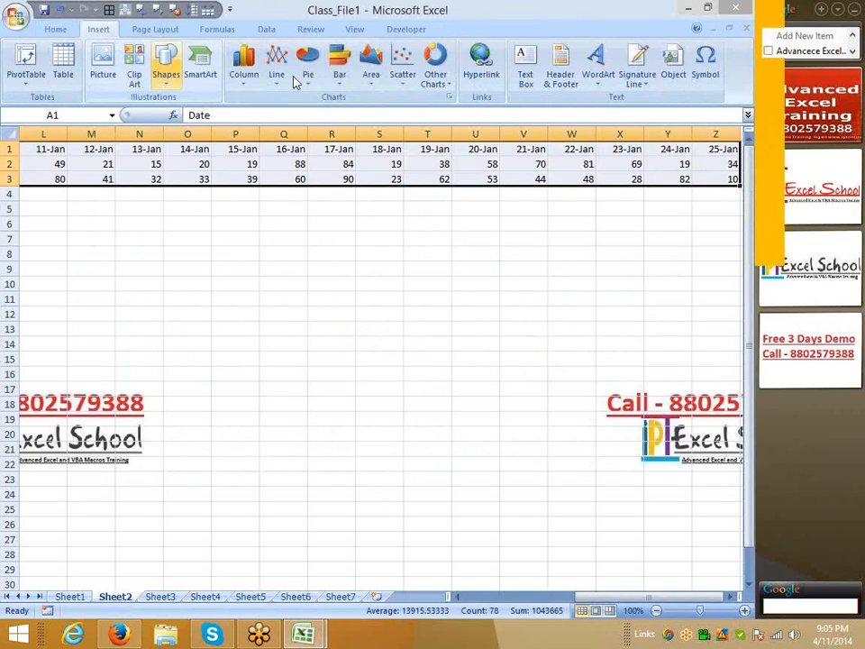
pyautogui.click(403, 74)
pyautogui.click(409, 126)
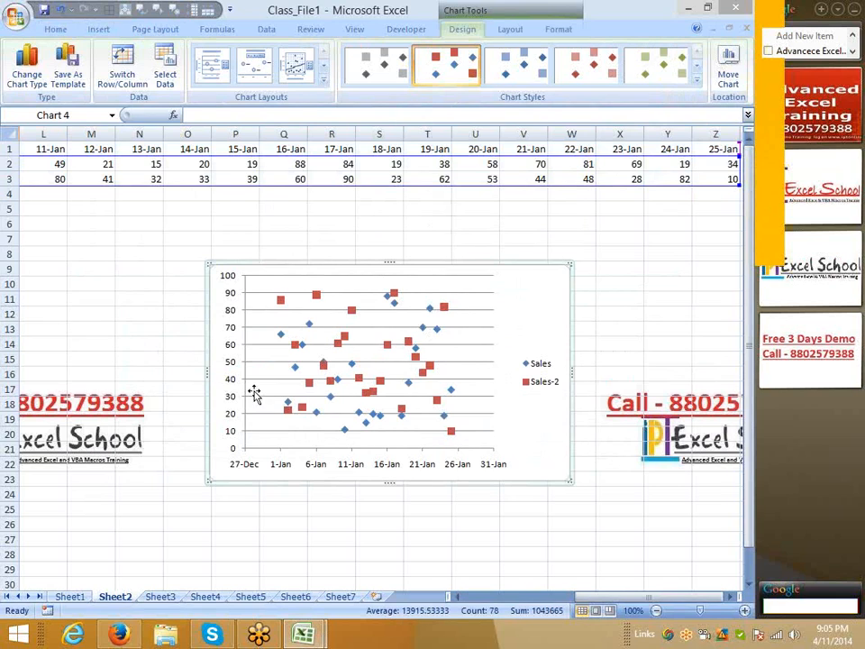
pyautogui.moveTo(117, 373); pyautogui.dragTo(22, 376)
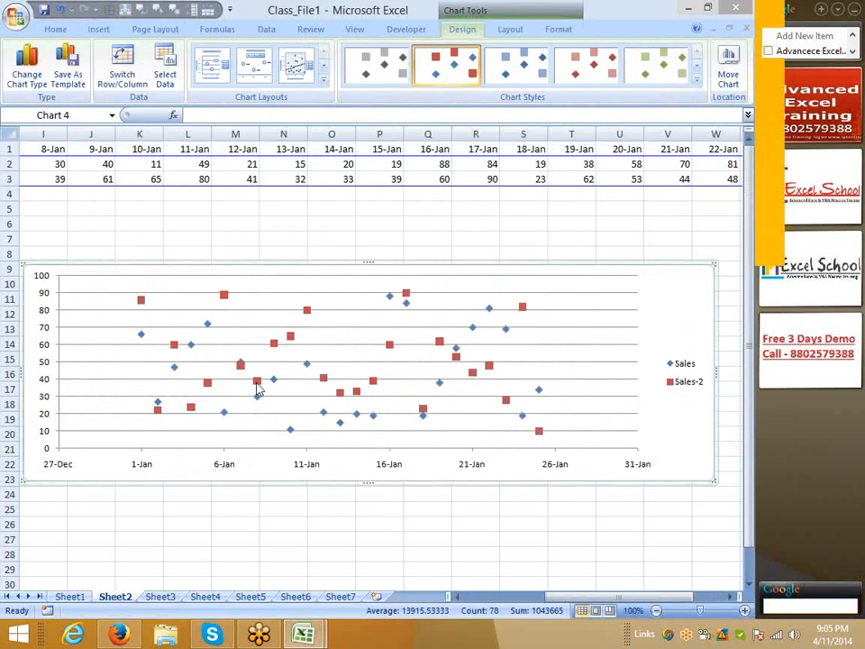
# - Give the Sales-2 markers in the scatter chart a gradient fill using the yellow-to-red preset colors
pyautogui.click(292, 339)
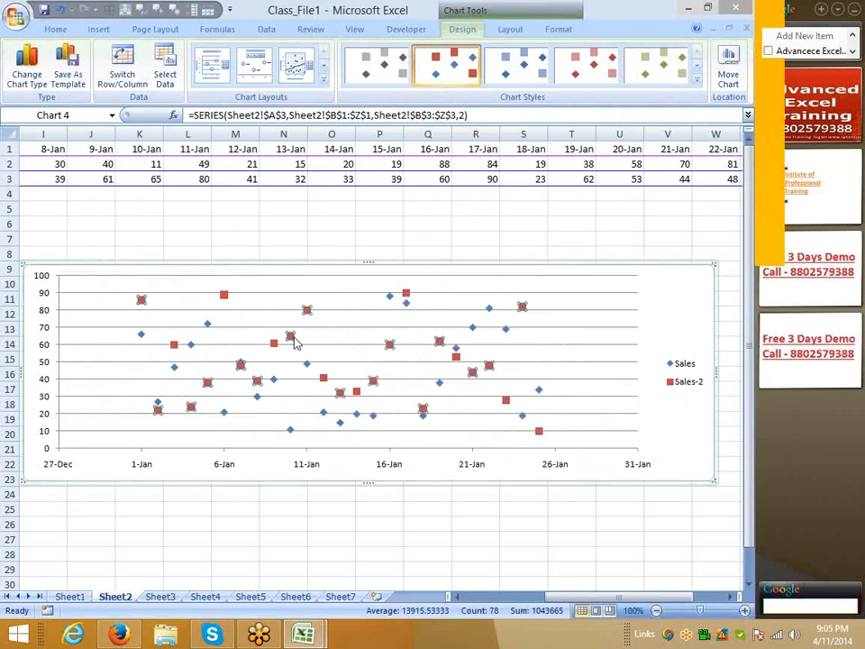
pyautogui.rightClick(294, 342)
pyautogui.click(357, 465)
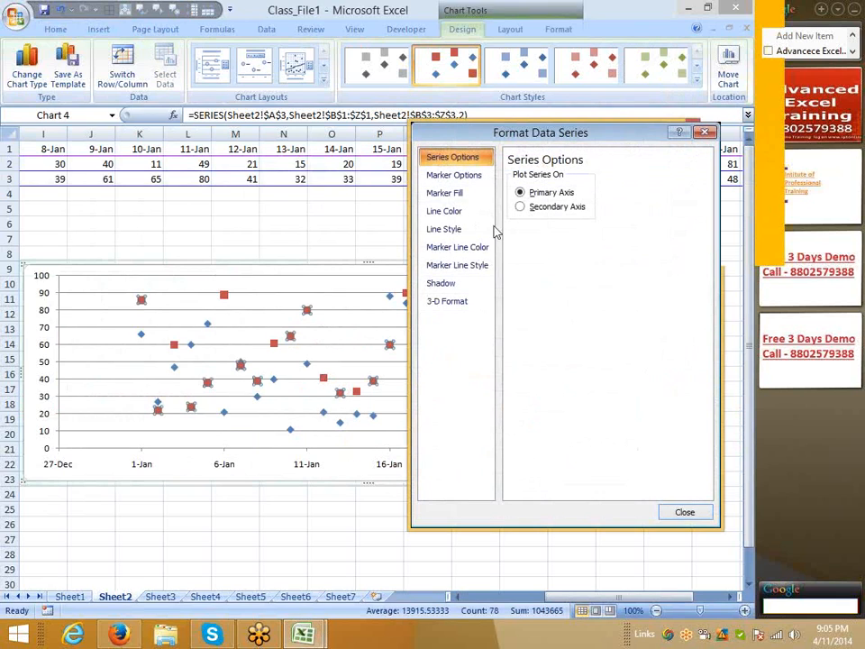
pyautogui.click(461, 194)
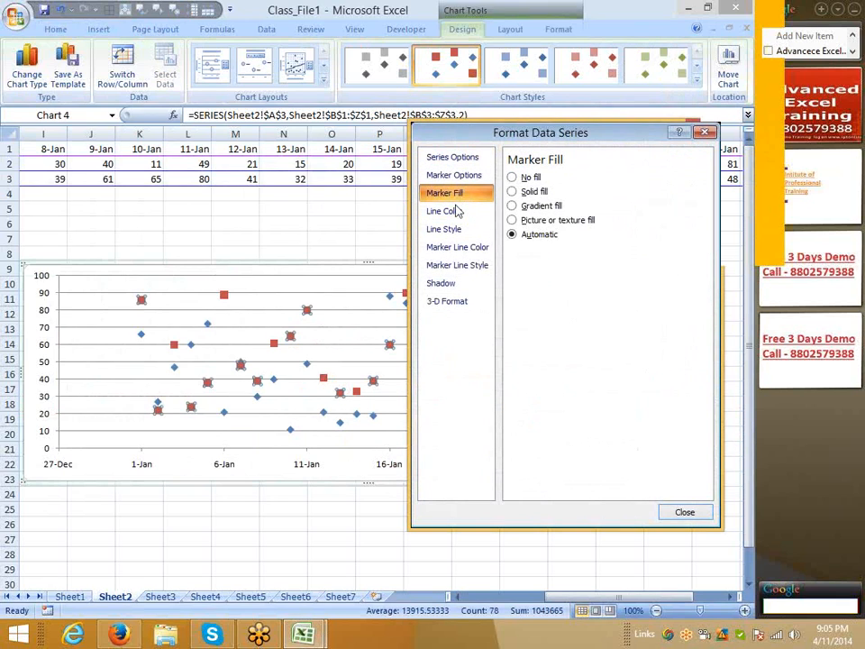
pyautogui.click(455, 211)
pyautogui.click(455, 193)
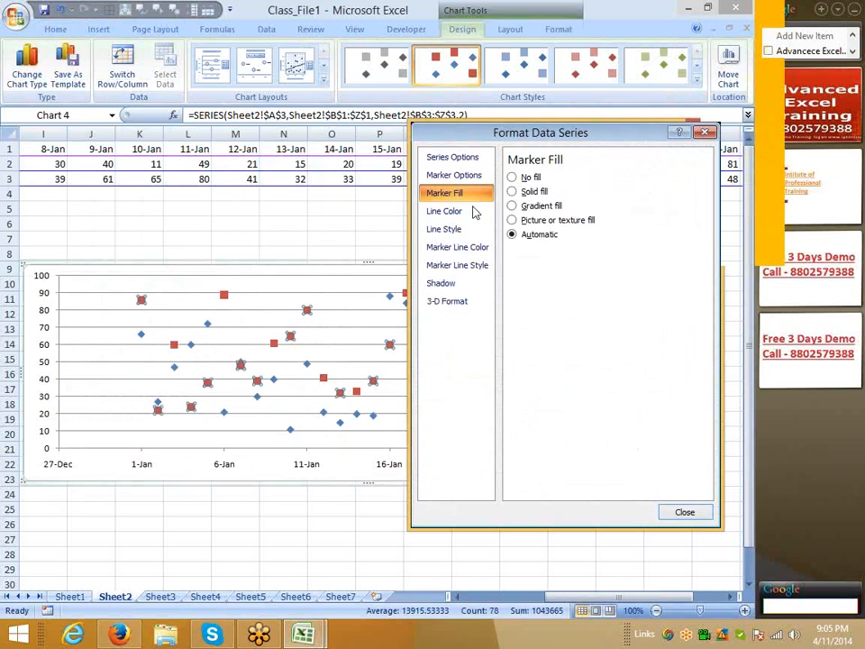
pyautogui.click(529, 207)
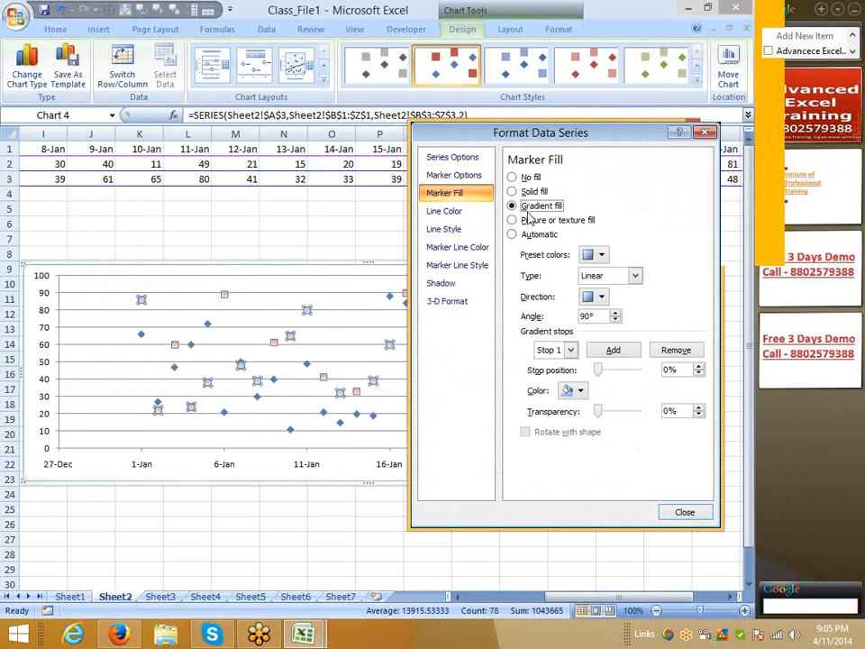
pyautogui.click(636, 275)
pyautogui.click(596, 254)
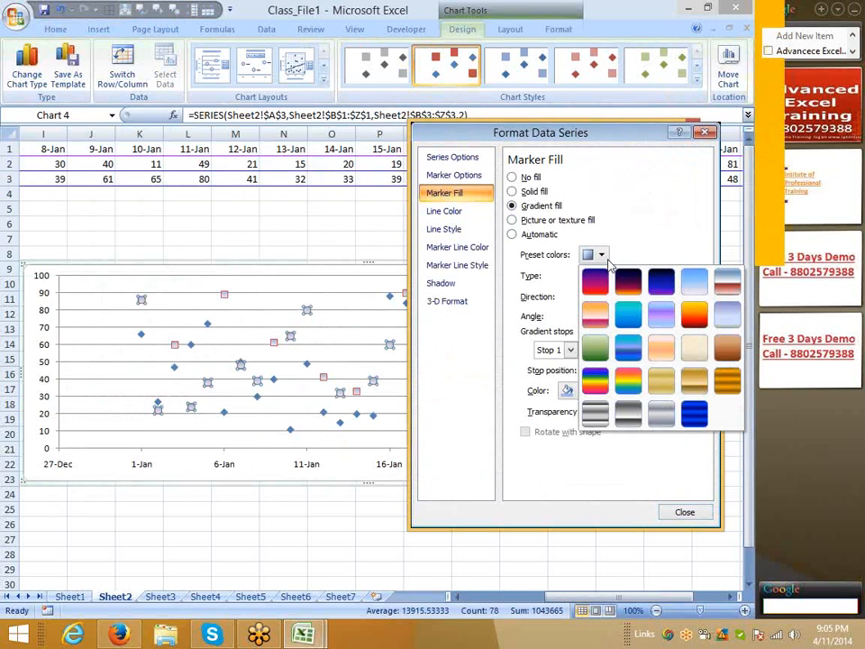
pyautogui.click(699, 321)
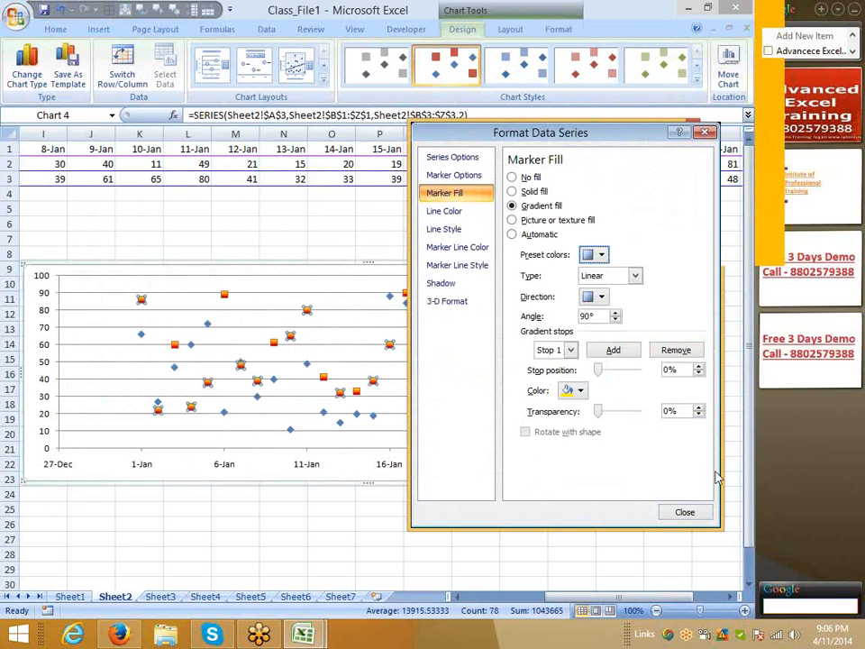
pyautogui.click(689, 518)
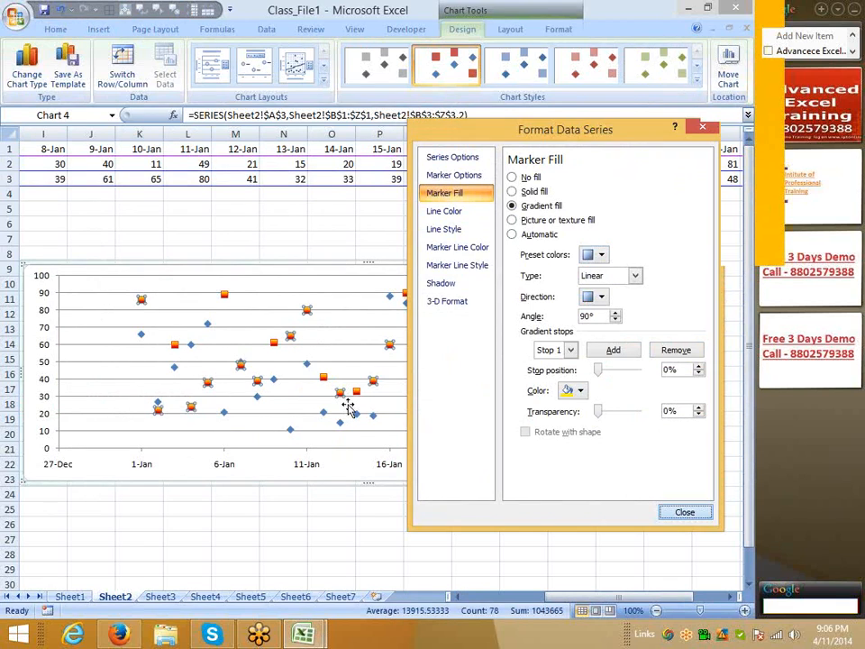
pyautogui.click(331, 539)
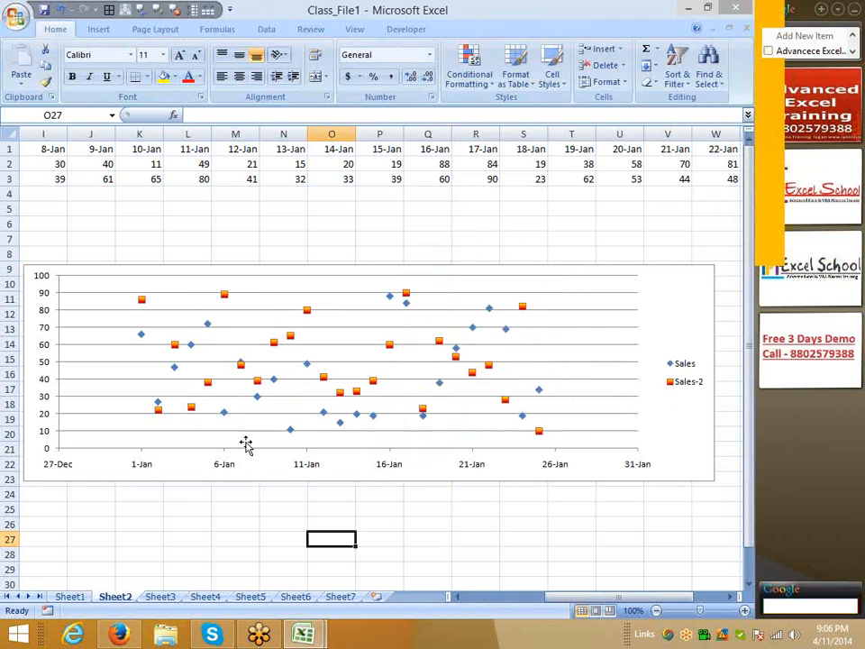
# - Make the scatter chart taller so that it spans rows 5 to 24
pyautogui.click(298, 275)
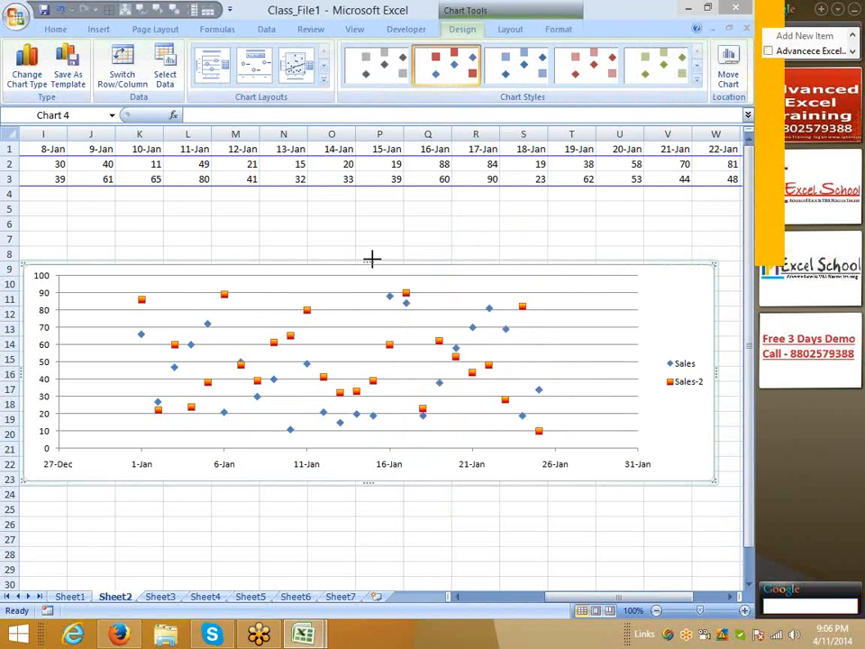
pyautogui.moveTo(372, 258); pyautogui.dragTo(372, 199)
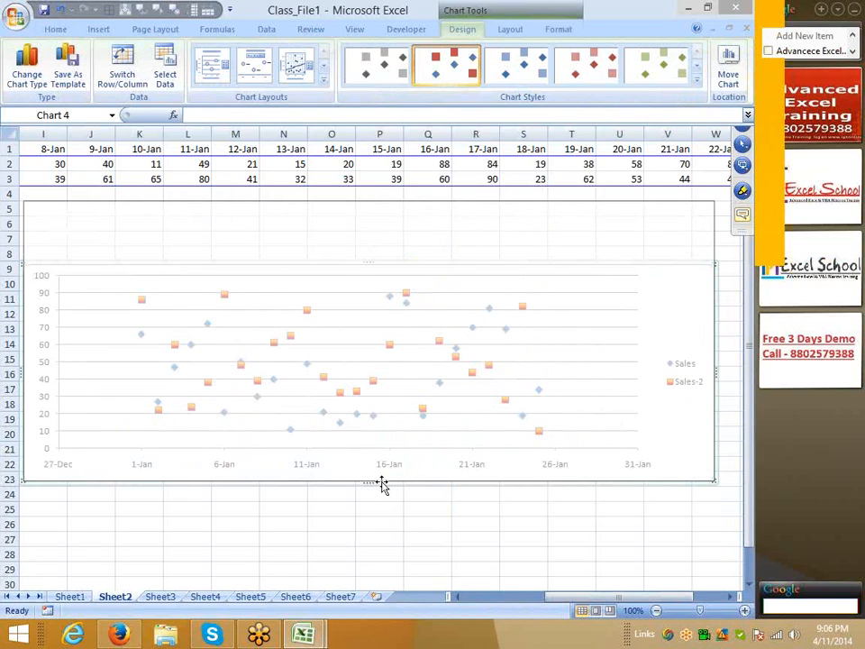
pyautogui.moveTo(373, 480); pyautogui.dragTo(373, 504)
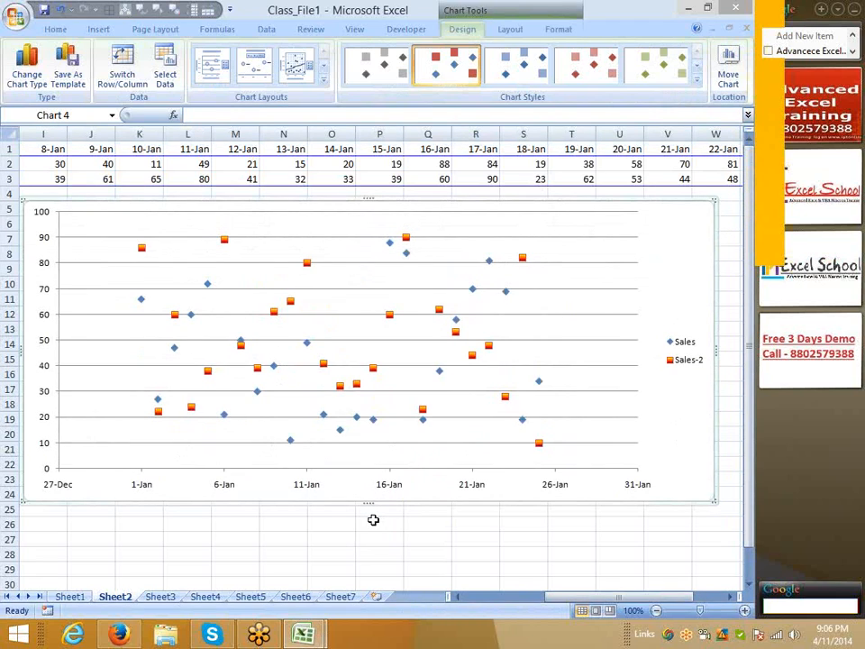
pyautogui.click(373, 519)
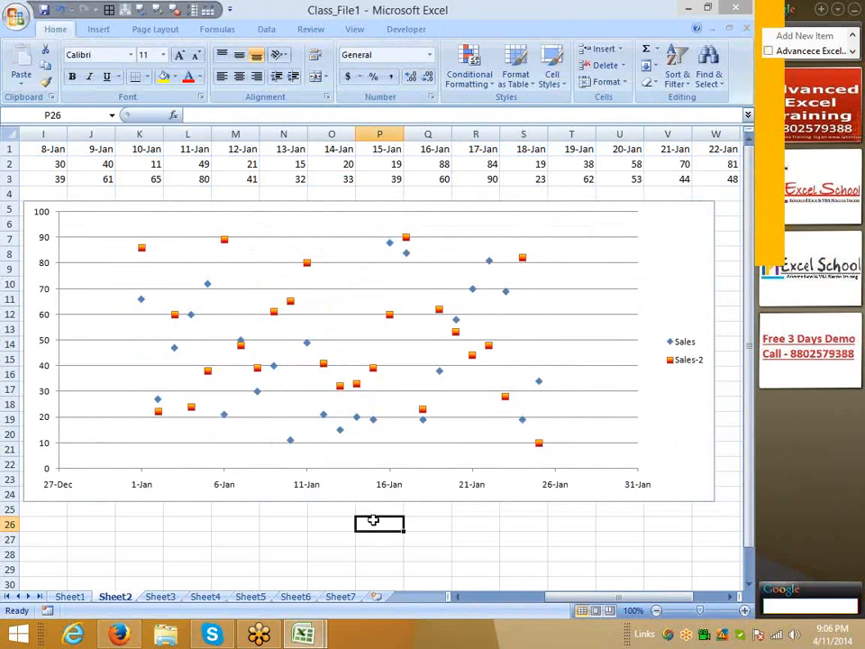
# - Insert a second scatter chart with smooth lines and markers from A1:Z3 on Sheet2, and widen it leftward
pyautogui.click(167, 598)
pyautogui.click(114, 597)
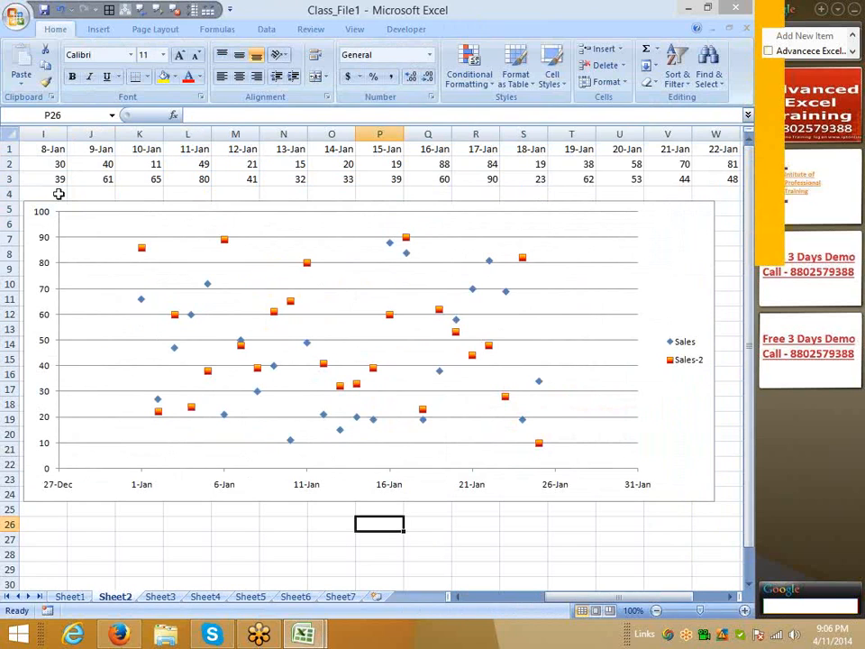
pyautogui.click(49, 152)
pyautogui.hotkey('ctrl', 'Left')
pyautogui.hotkey('ctrl', 'shift', 'Right')
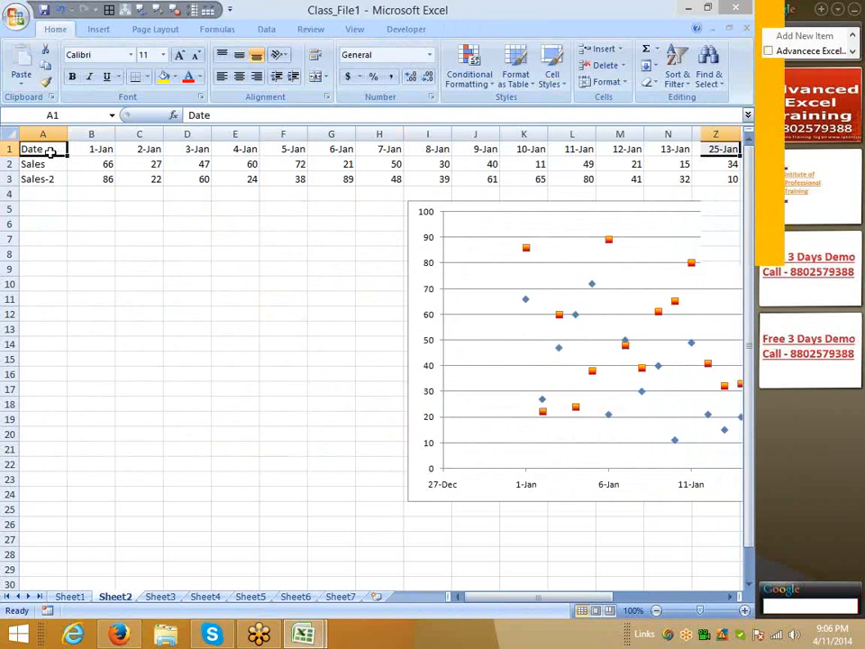
pyautogui.hotkey('ctrl', 'shift', 'Down')
pyautogui.click(97, 29)
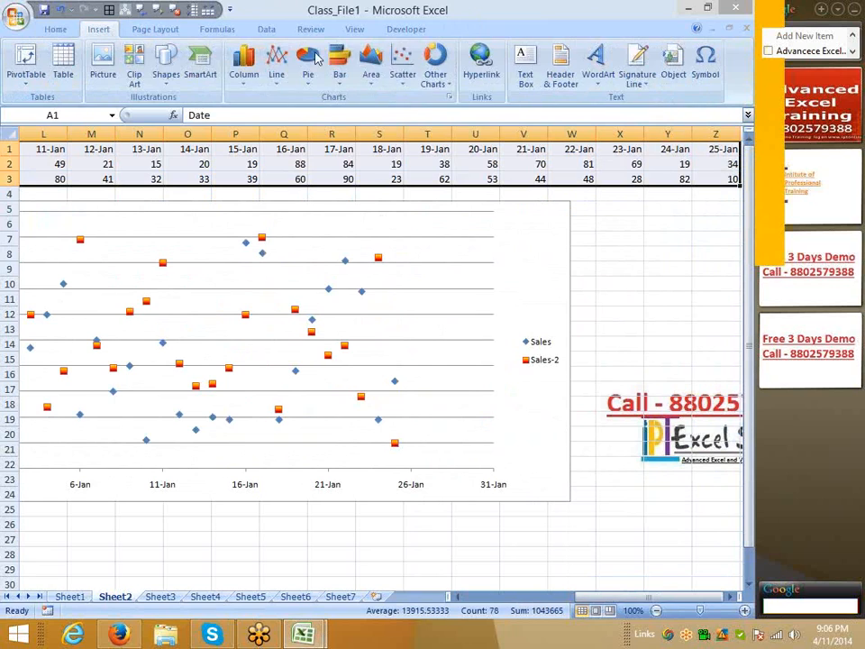
pyautogui.click(405, 80)
pyautogui.click(452, 131)
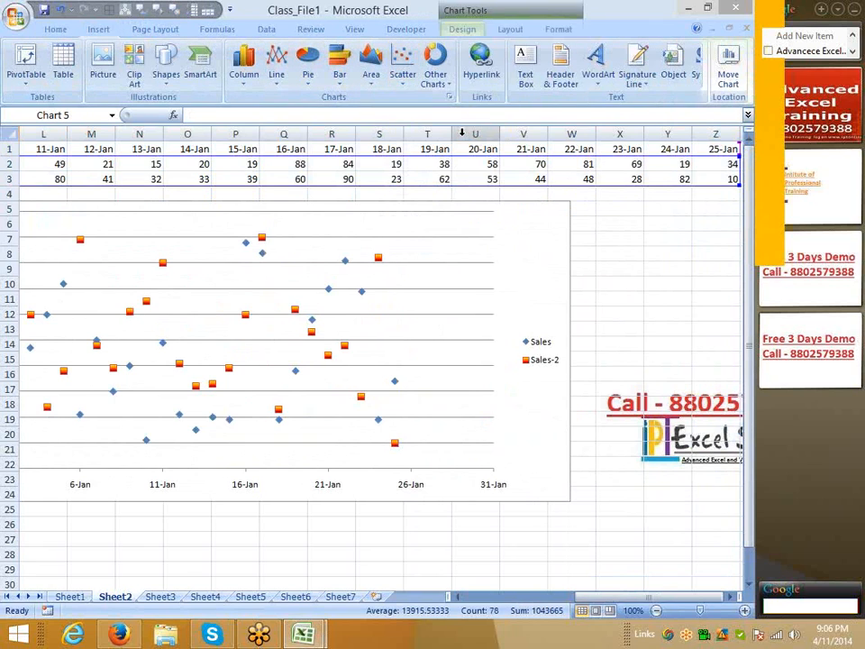
pyautogui.moveTo(208, 373); pyautogui.dragTo(5, 371)
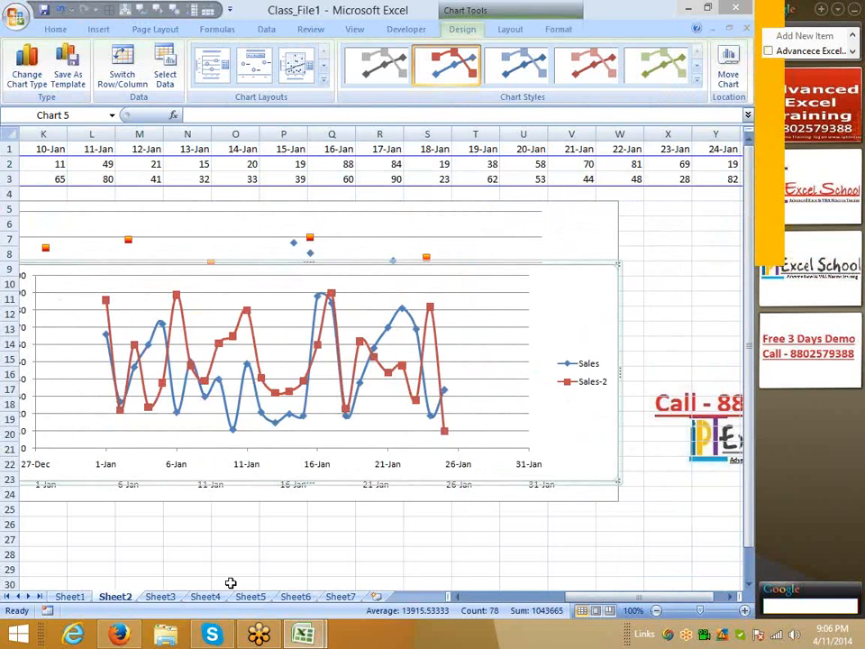
# - On Sheet3, check which data series the High-Low-Close stock chart requires
pyautogui.click(161, 596)
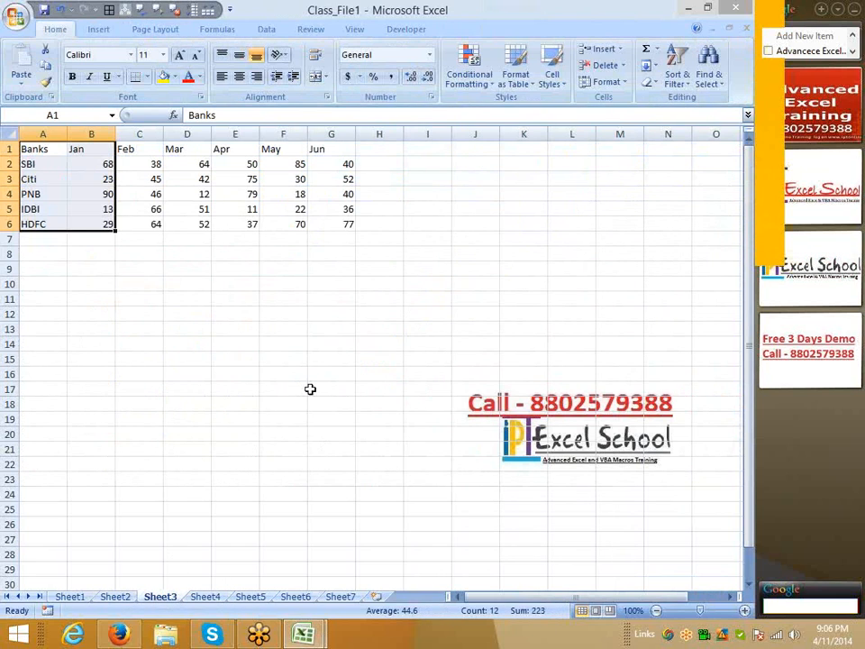
pyautogui.click(95, 32)
pyautogui.click(343, 299)
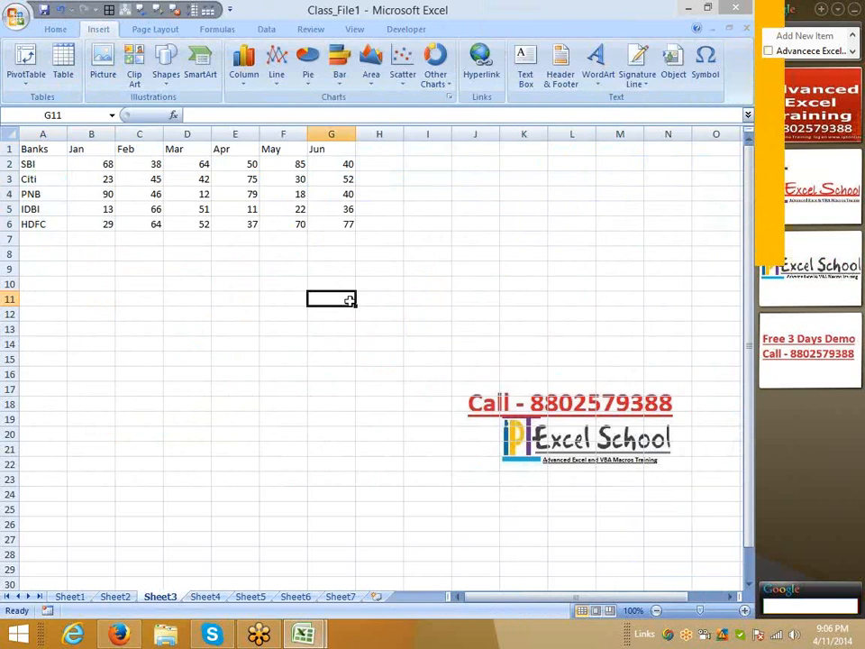
pyautogui.click(435, 67)
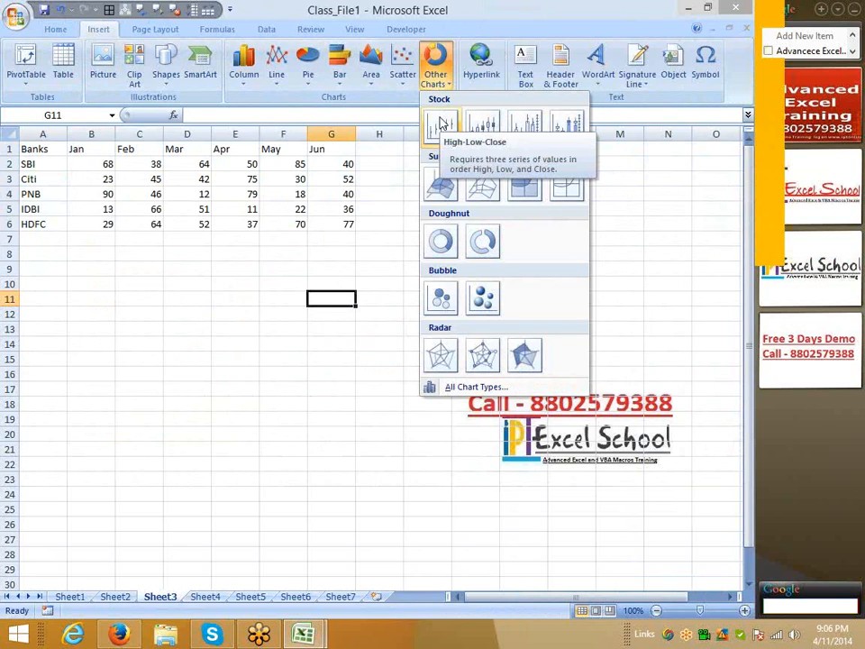
pyautogui.click(171, 344)
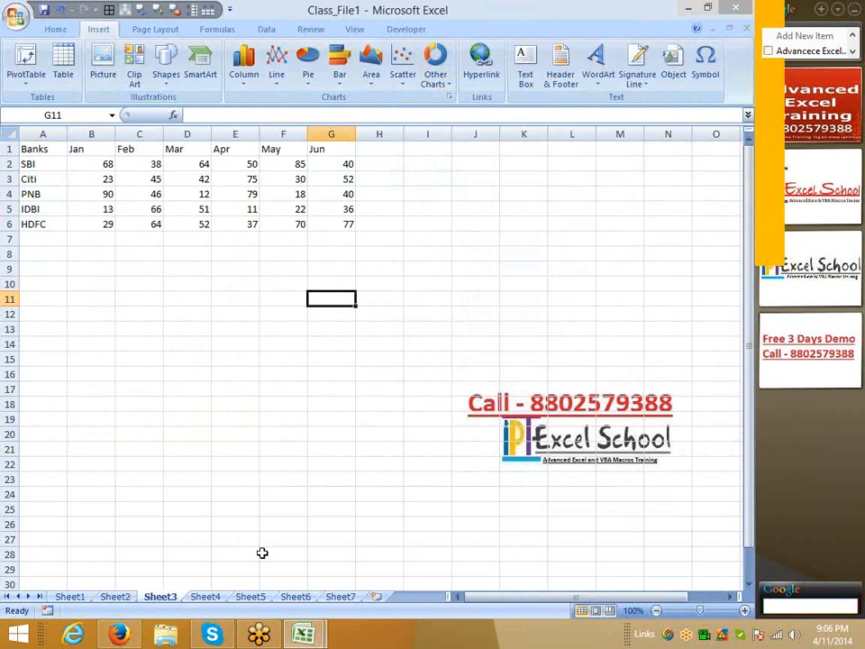
# - Add a new worksheet after Sheet7 and enter the headers H, L and C in A1:C1
pyautogui.click(342, 598)
pyautogui.click(376, 597)
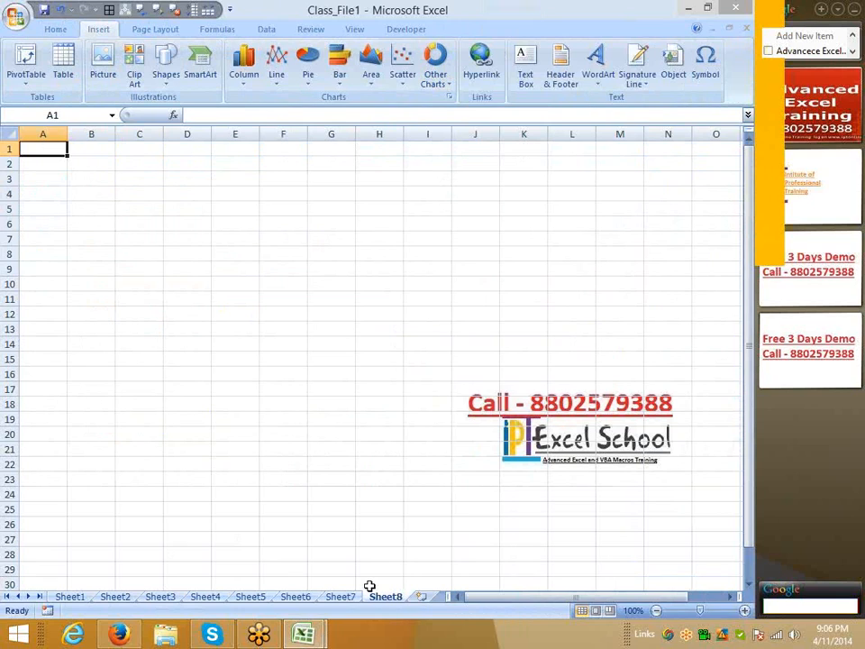
pyautogui.write('H')
pyautogui.press('Tab')
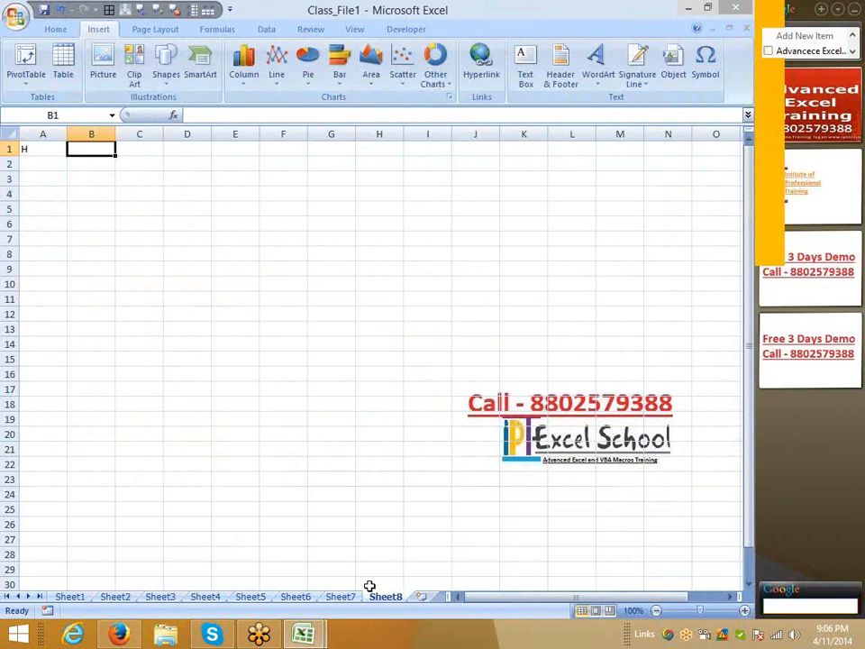
pyautogui.write('L')
pyautogui.press('Tab')
pyautogui.write('C')
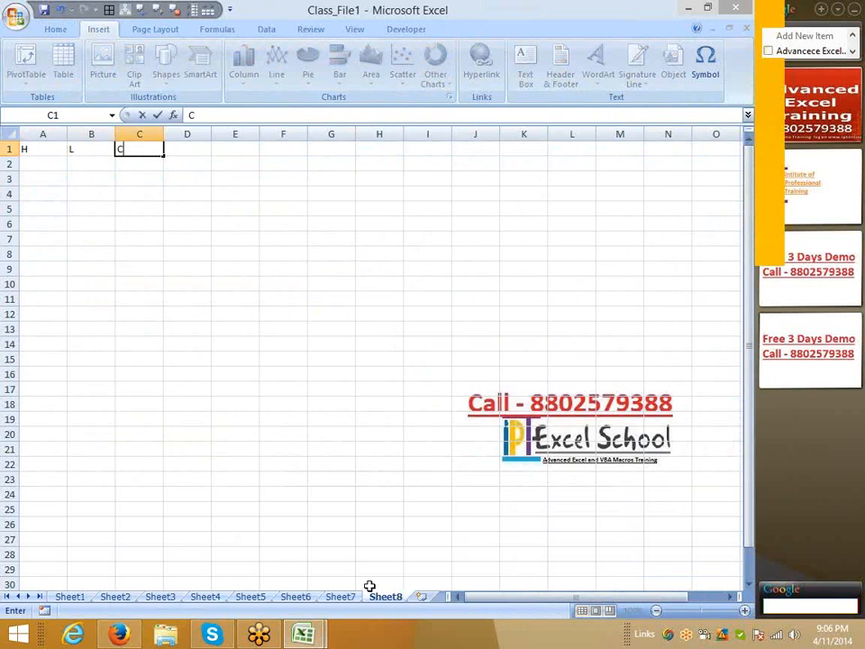
pyautogui.press('Return')
# - Insert a blank column before the H column on Sheet8
pyautogui.press('Up')
pyautogui.hotkey('ctrl', 'shift', 'Down')
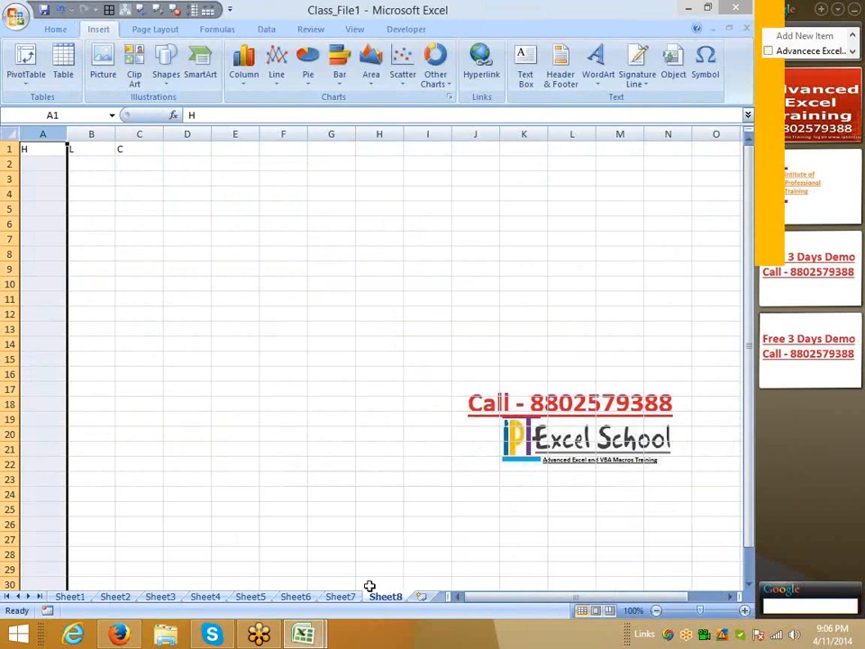
pyautogui.hotkey('ctrl', 'shift', '+')
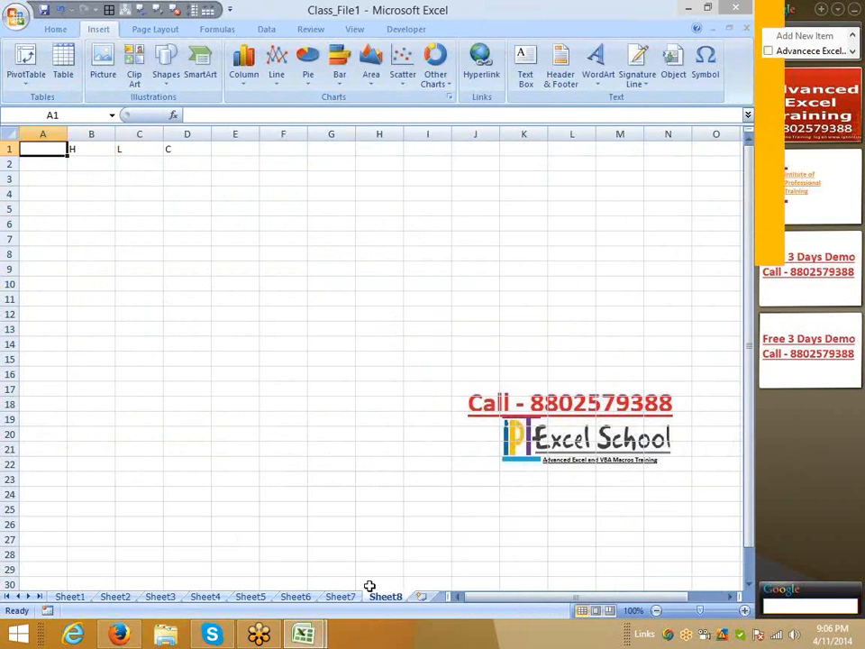
# - Enter the header Date in A1 and fill row 2 with the date 1/1, H 60, L 30 and C 40
pyautogui.write('Date')
pyautogui.press('Return')
pyautogui.write('1')
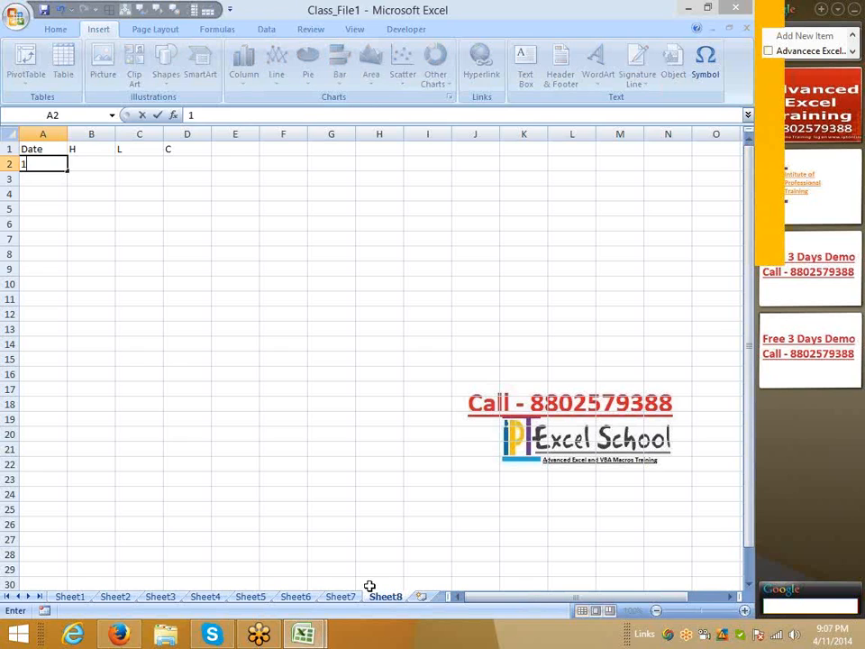
pyautogui.write('/1')
pyautogui.press('Tab')
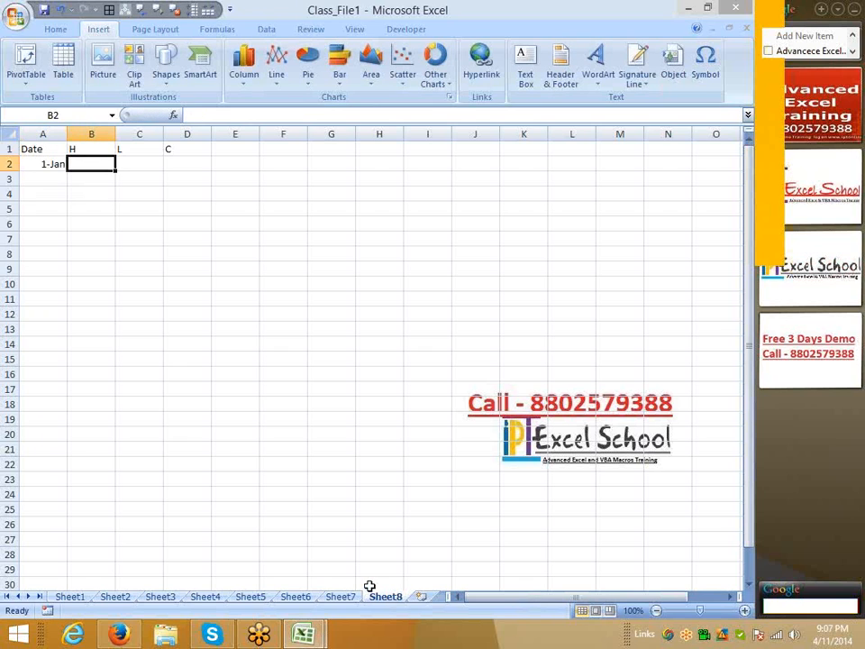
pyautogui.write('60')
pyautogui.press('Tab')
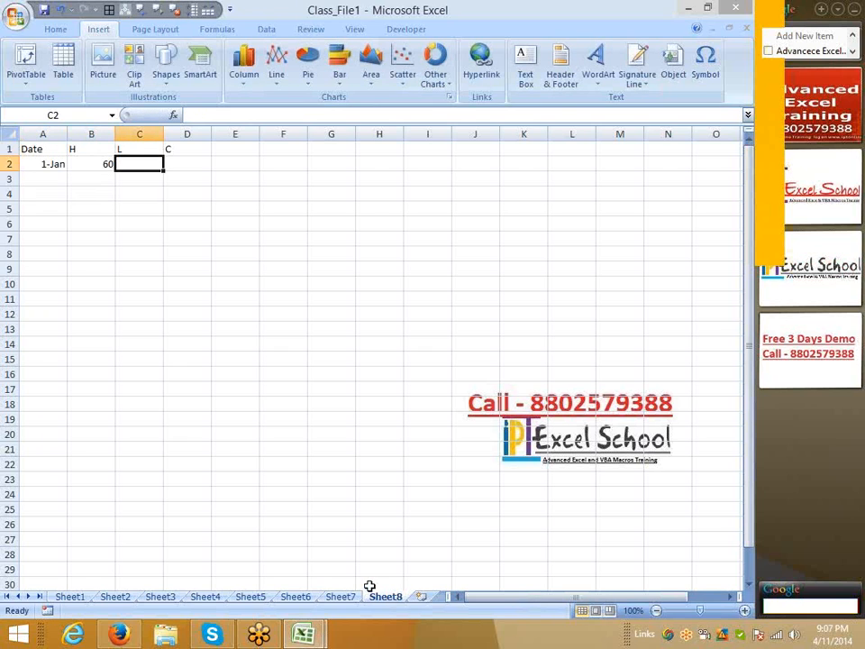
pyautogui.write('30')
pyautogui.press('Tab')
pyautogui.write('40')
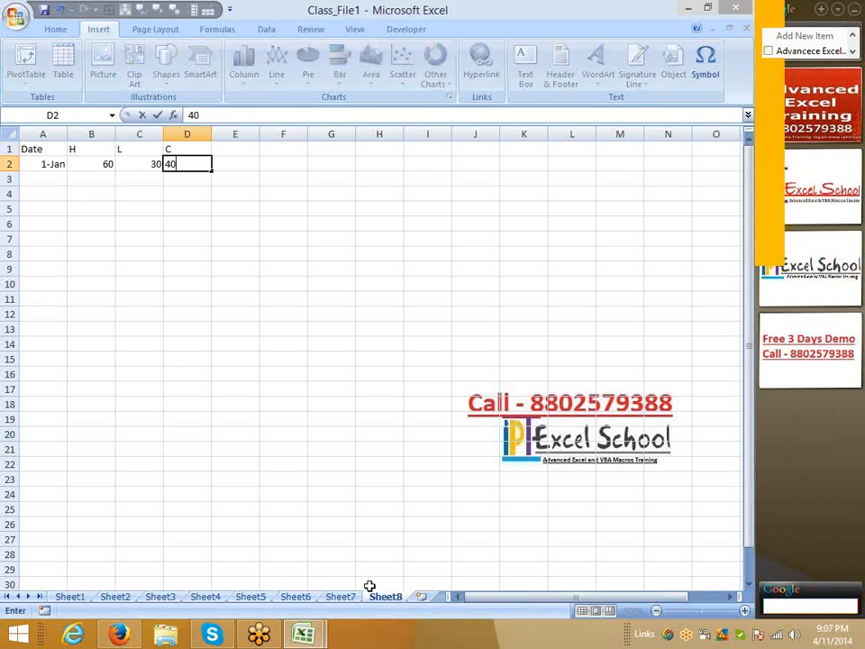
pyautogui.press('Return')
# - Fill row 3 with the date 2-Jan, H 75, L 30 and C 45
pyautogui.press('Home')
pyautogui.write('2/')
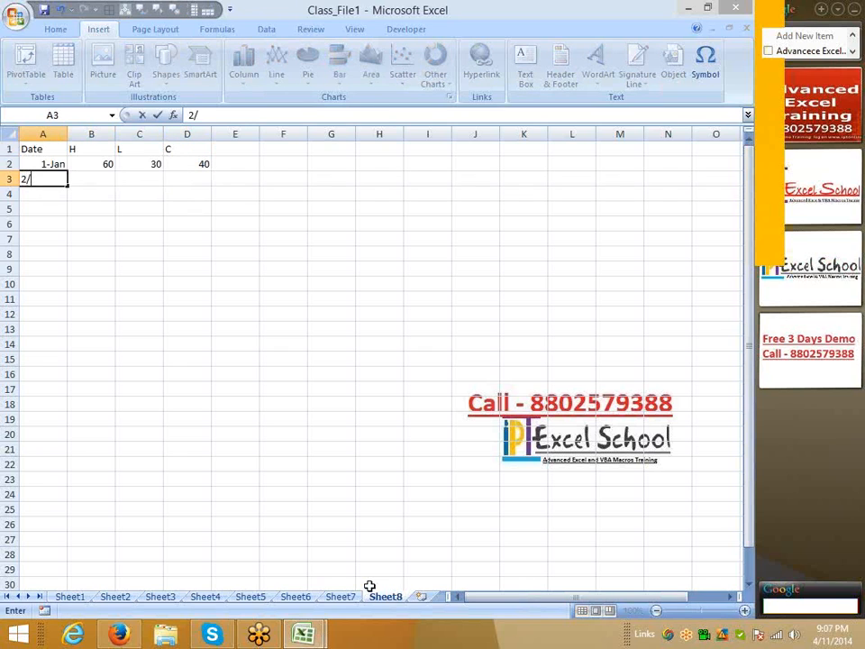
pyautogui.press('BackSpace')
pyautogui.press('BackSpace')
pyautogui.write('1/')
pyautogui.press('Tab')
pyautogui.write('7')
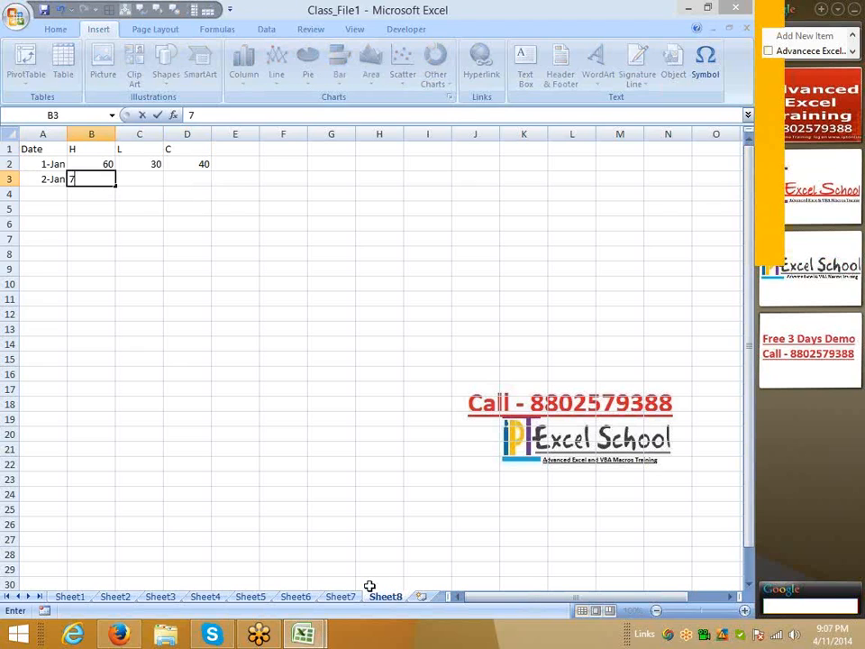
pyautogui.press('Tab')
pyautogui.write('30')
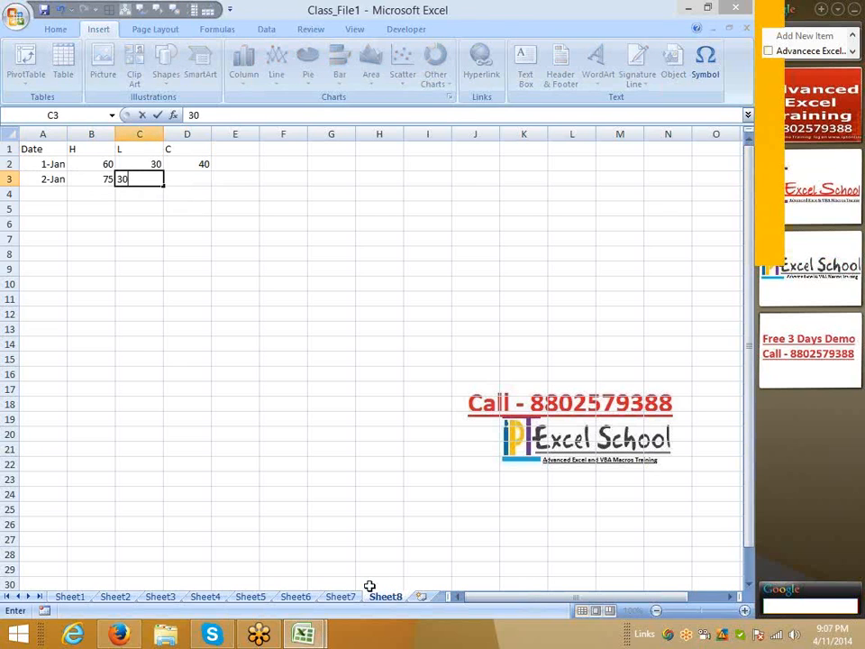
pyautogui.press('Tab')
pyautogui.write('45')
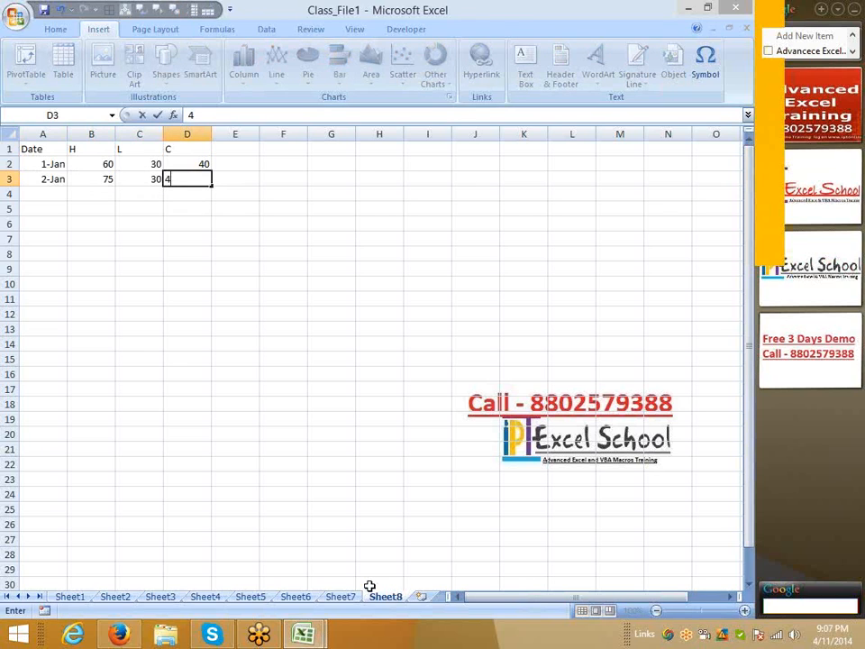
pyautogui.press('Return')
pyautogui.press('Left')
pyautogui.press('Left')
pyautogui.press('Left')
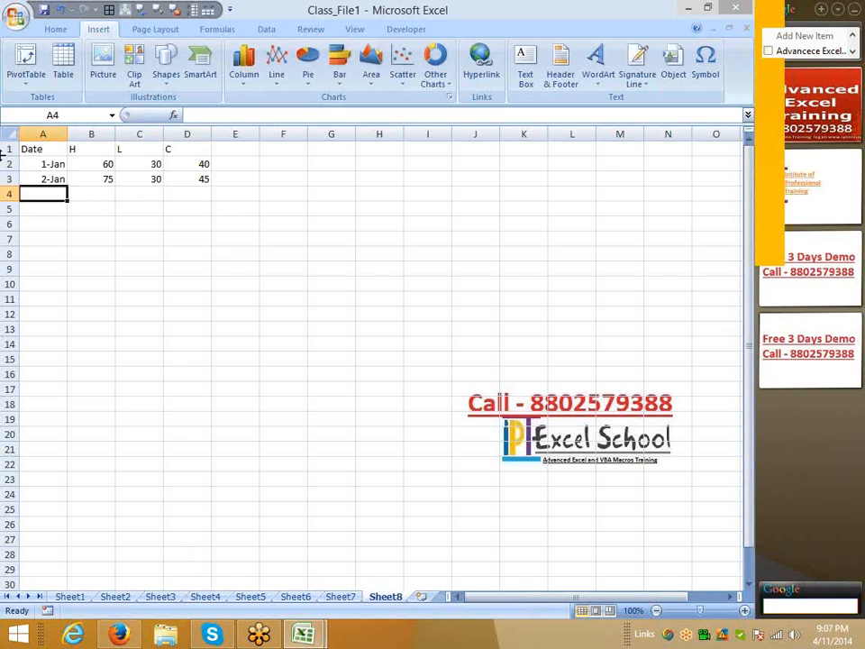
# - Insert a High-Low-Close stock chart from A1:D3 and widen it leftward to column B
pyautogui.moveTo(31, 148); pyautogui.dragTo(180, 185)
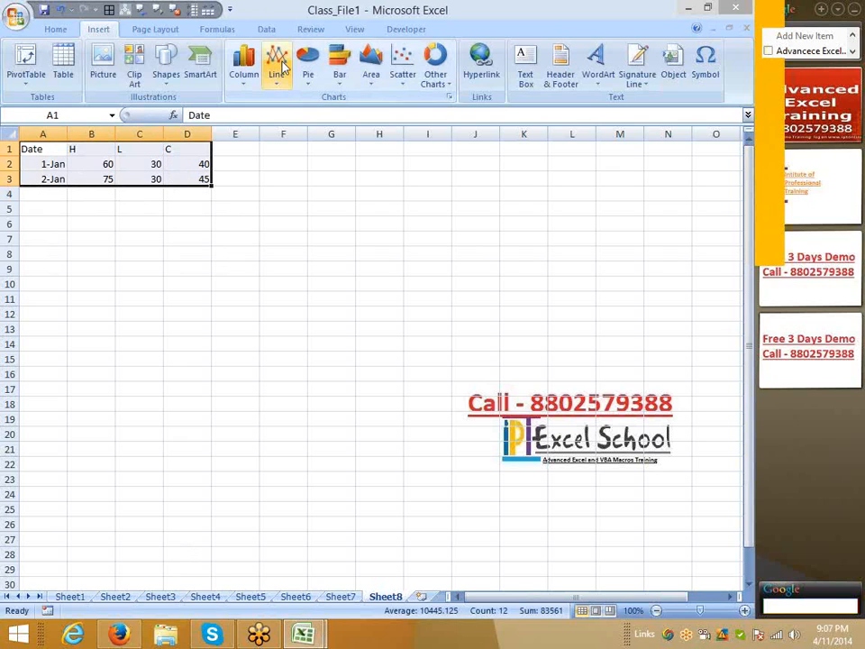
pyautogui.click(434, 83)
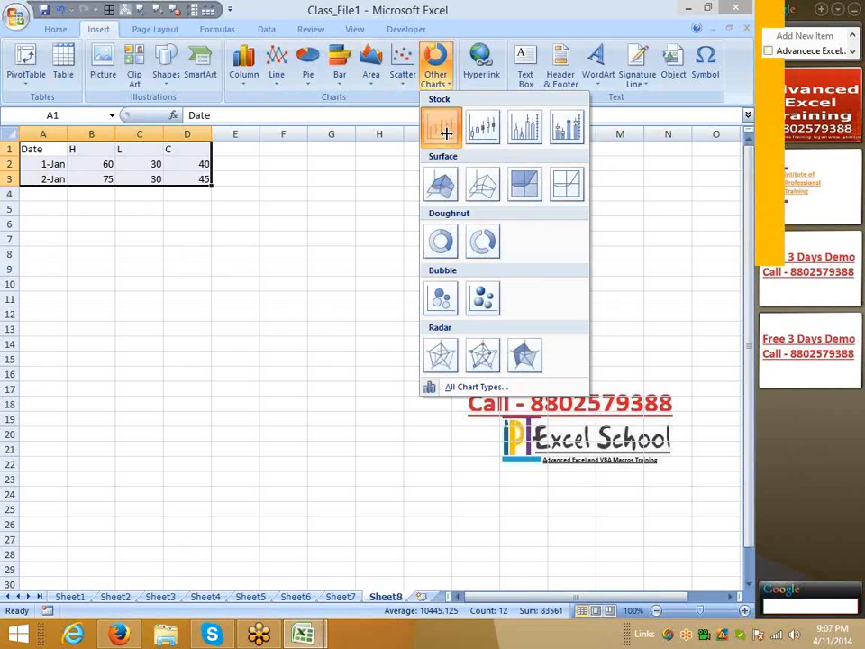
pyautogui.click(446, 132)
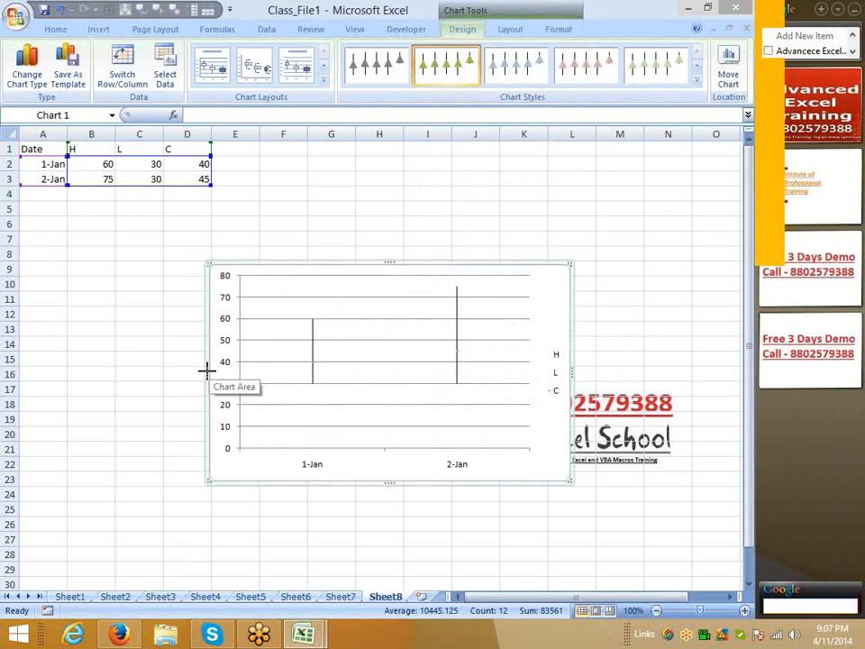
pyautogui.moveTo(207, 369); pyautogui.dragTo(87, 373)
# - Apply the black-background chart style with pink triangle markers to the stock chart
pyautogui.click(594, 73)
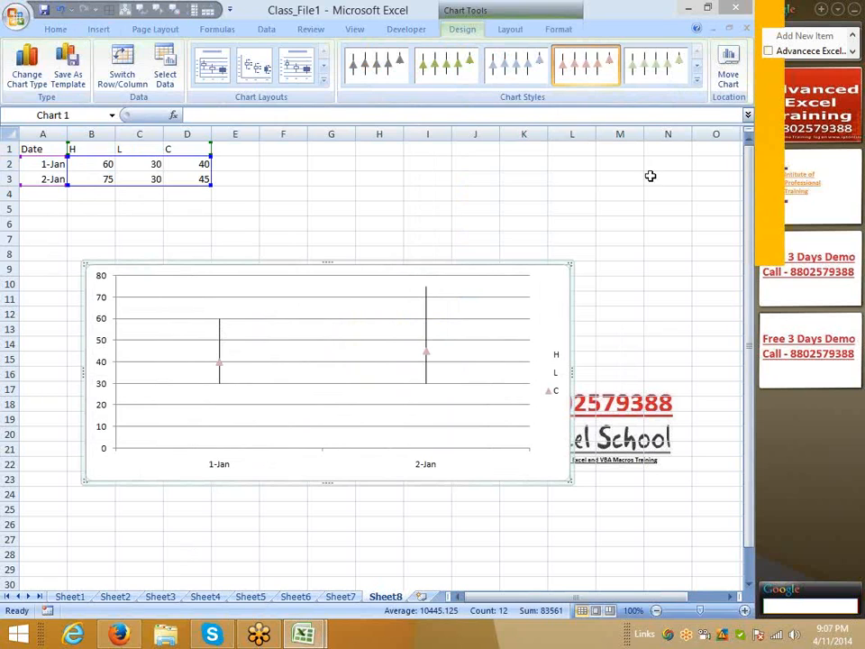
pyautogui.click(696, 79)
pyautogui.click(439, 266)
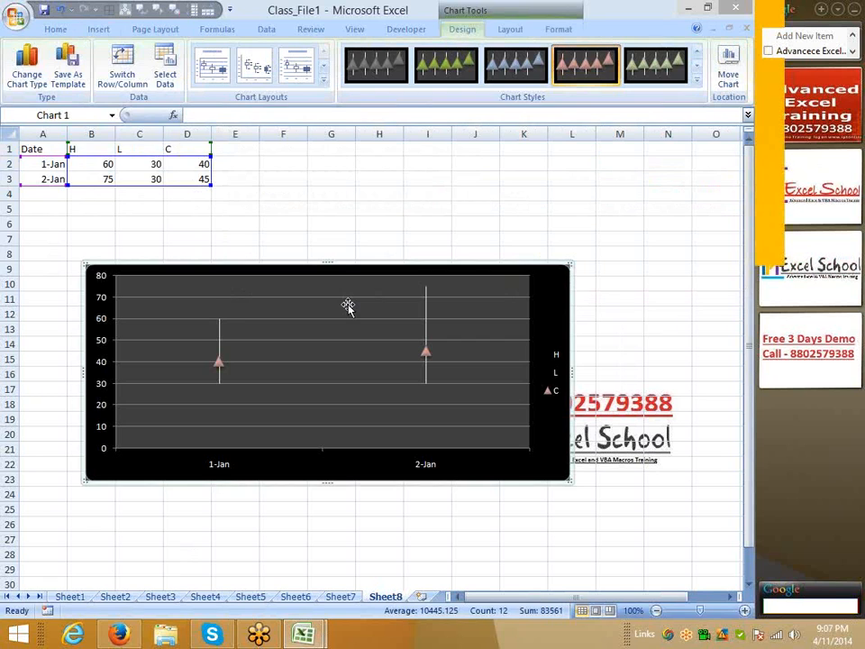
# - Set the width of the stock chart's high-low lines to 11.25 pt
pyautogui.click(219, 336)
pyautogui.rightClick(220, 334)
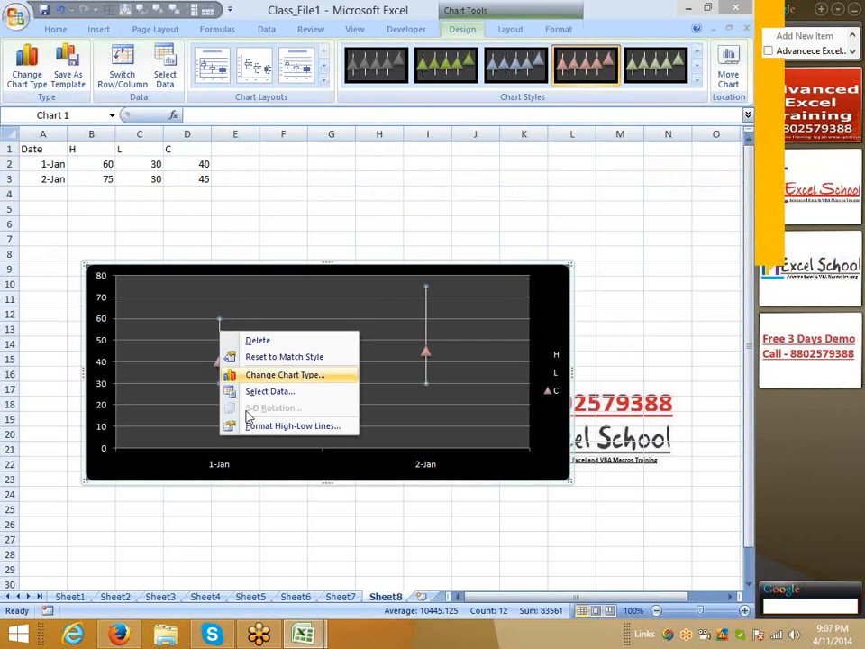
pyautogui.click(253, 427)
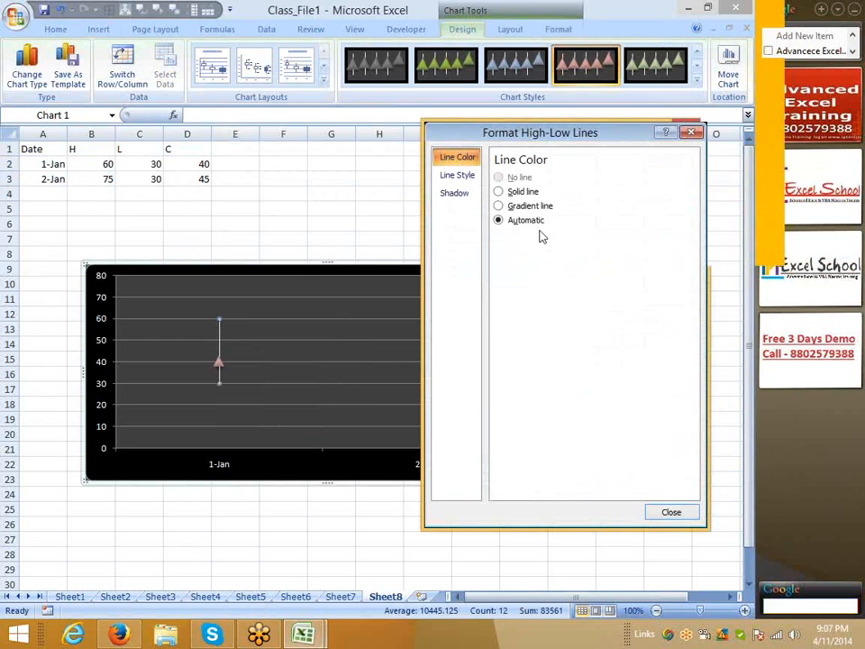
pyautogui.click(465, 176)
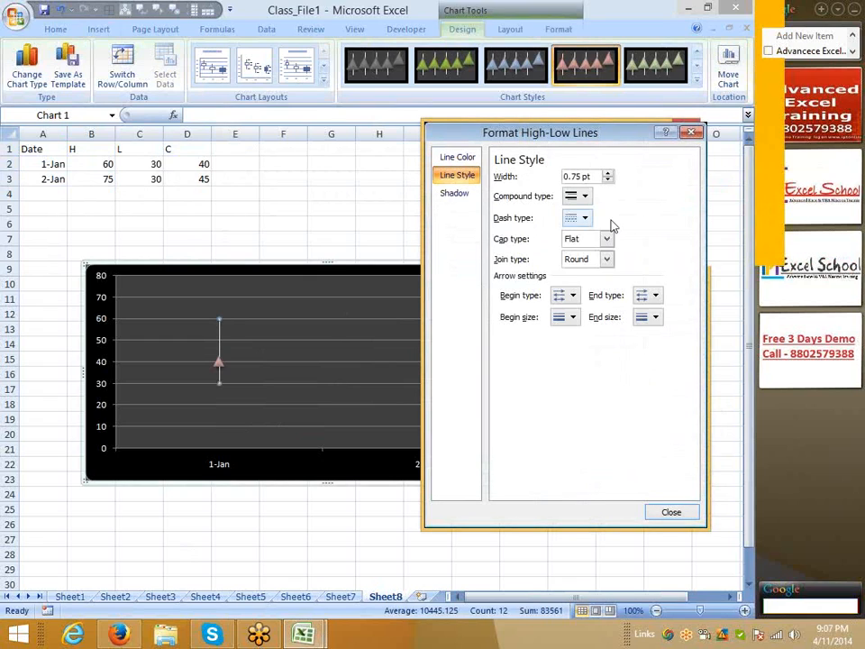
pyautogui.click(608, 175)
pyautogui.click(608, 175)
pyautogui.click(609, 175)
pyautogui.click(608, 175)
pyautogui.click(608, 175)
pyautogui.click(608, 175)
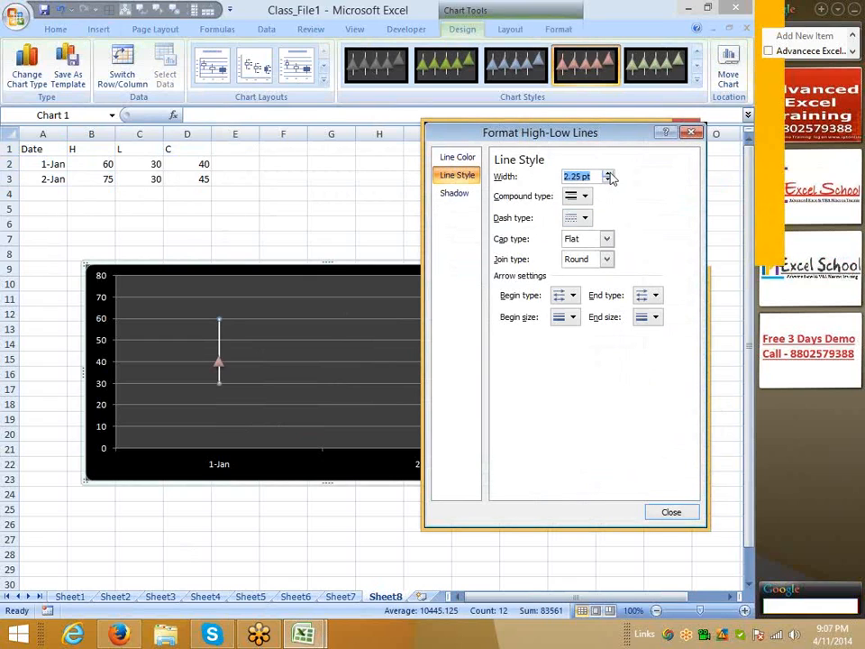
pyautogui.click(608, 174)
pyautogui.click(608, 174)
pyautogui.click(608, 174)
pyautogui.click(608, 174)
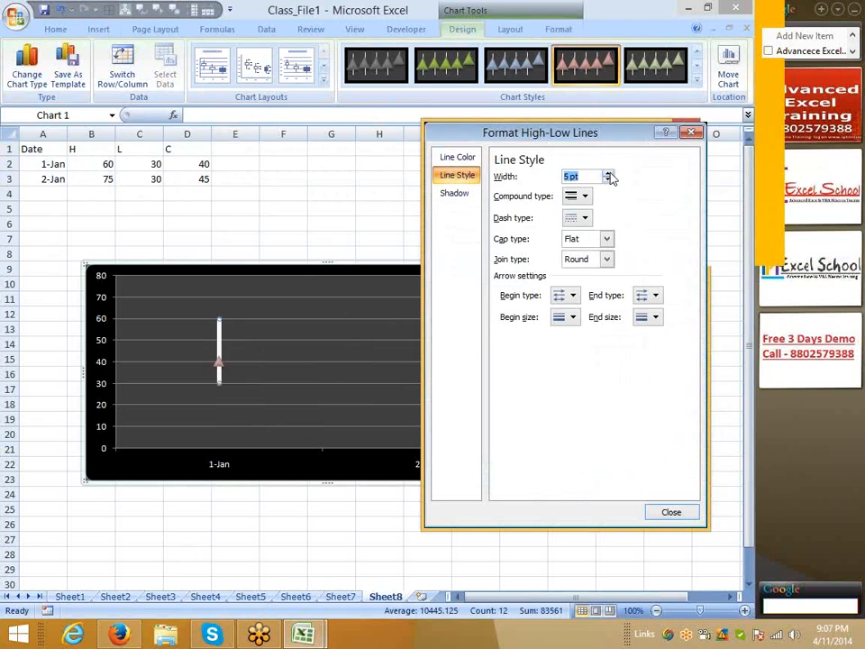
pyautogui.click(609, 174)
pyautogui.click(608, 174)
pyautogui.click(608, 174)
pyautogui.click(608, 174)
pyautogui.doubleClick(608, 175)
pyautogui.click(608, 175)
pyautogui.doubleClick(608, 175)
pyautogui.click(609, 175)
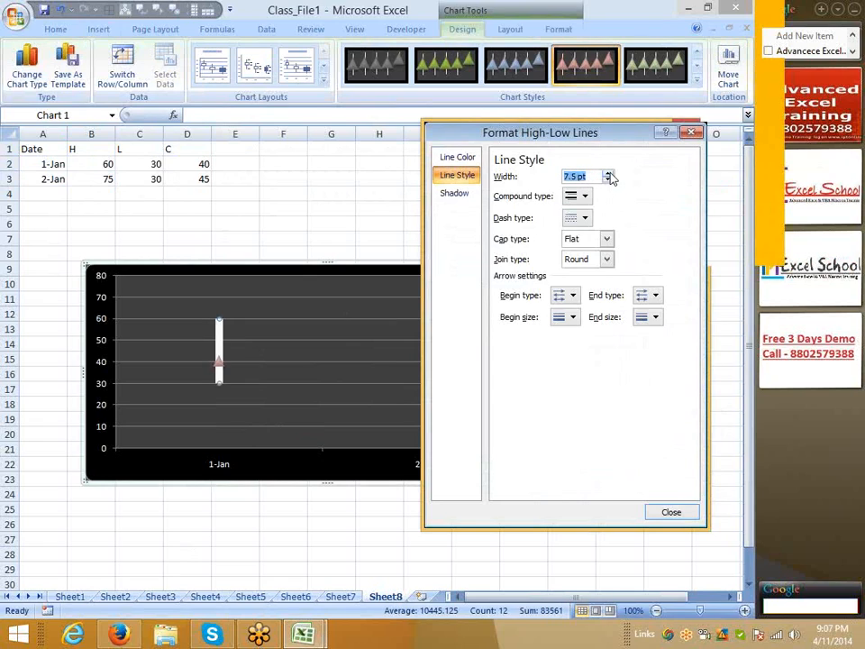
pyautogui.doubleClick(608, 175)
pyautogui.doubleClick(608, 174)
pyautogui.click(608, 175)
pyautogui.click(608, 175)
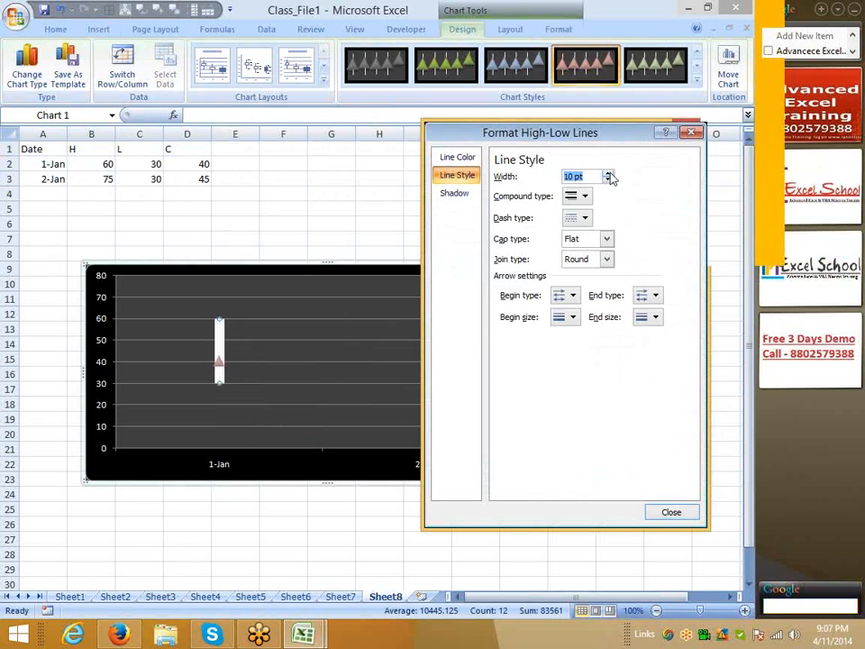
pyautogui.click(609, 175)
pyautogui.click(608, 175)
pyautogui.click(608, 175)
pyautogui.click(608, 175)
pyautogui.click(608, 175)
pyautogui.click(609, 174)
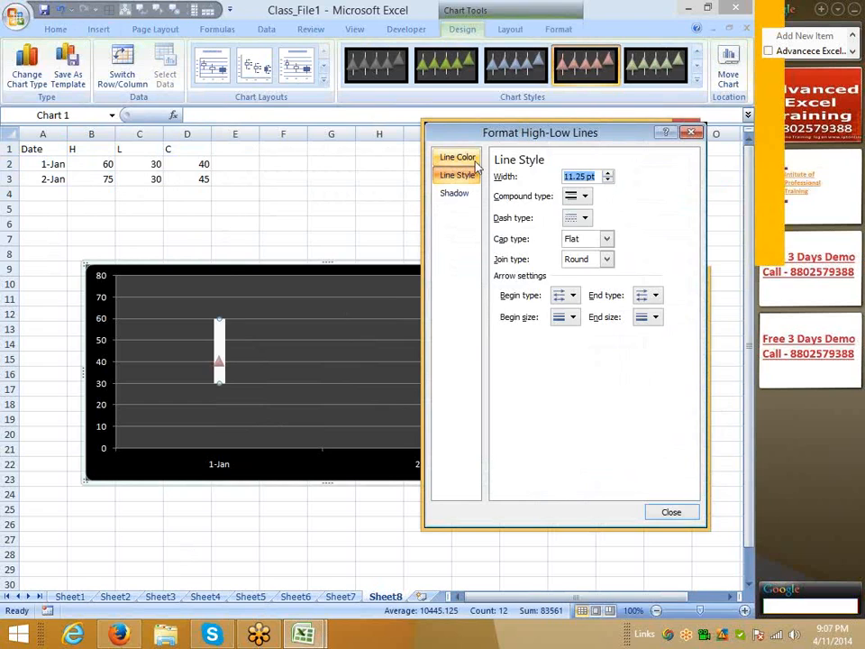
pyautogui.click(458, 157)
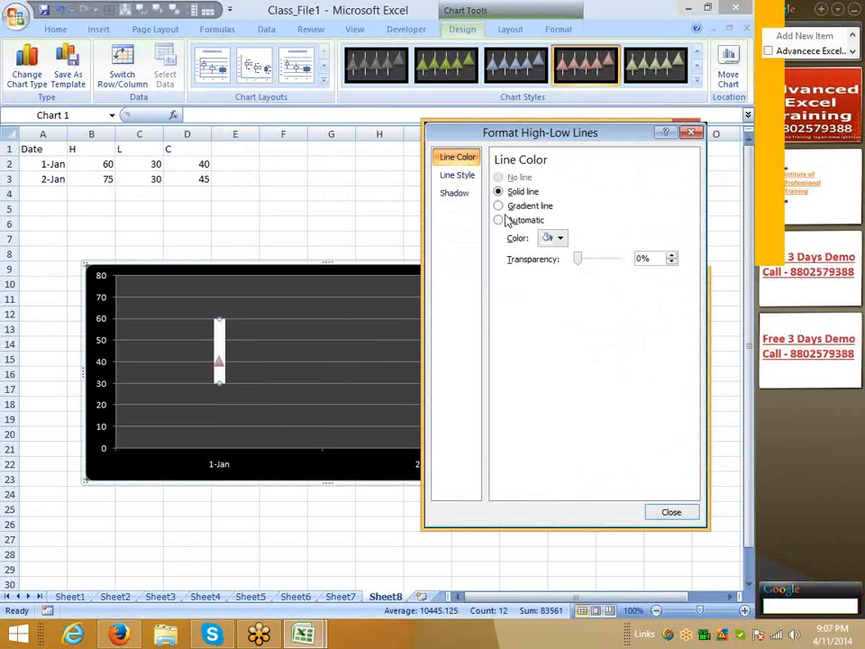
# - Give the markers of the C series a gradient fill
pyautogui.click(216, 361)
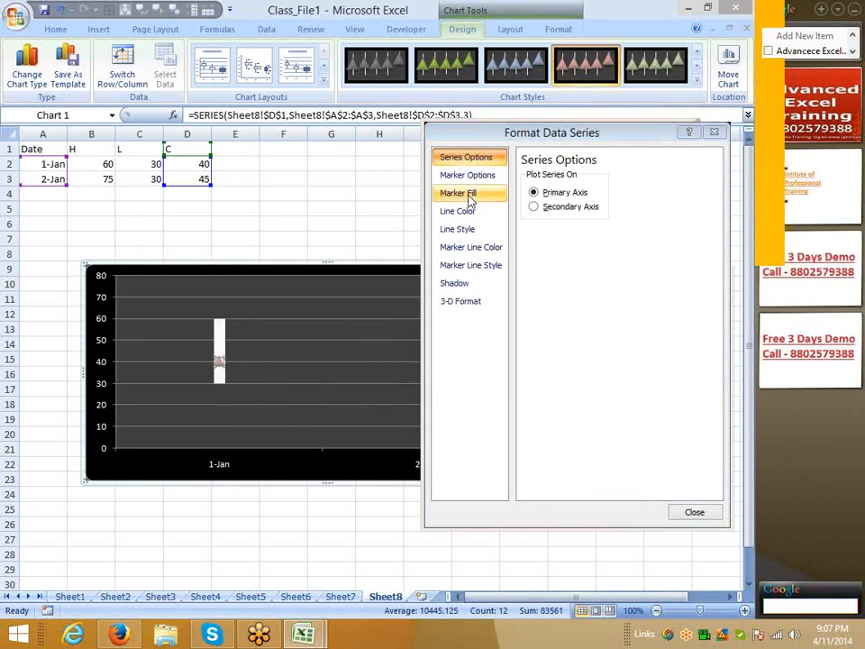
pyautogui.click(464, 194)
pyautogui.click(551, 206)
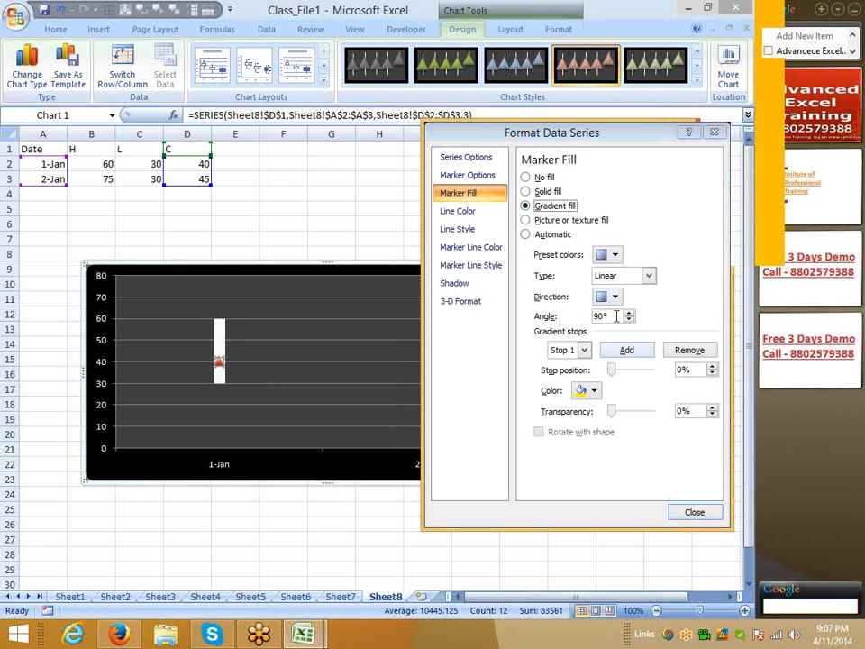
pyautogui.click(615, 255)
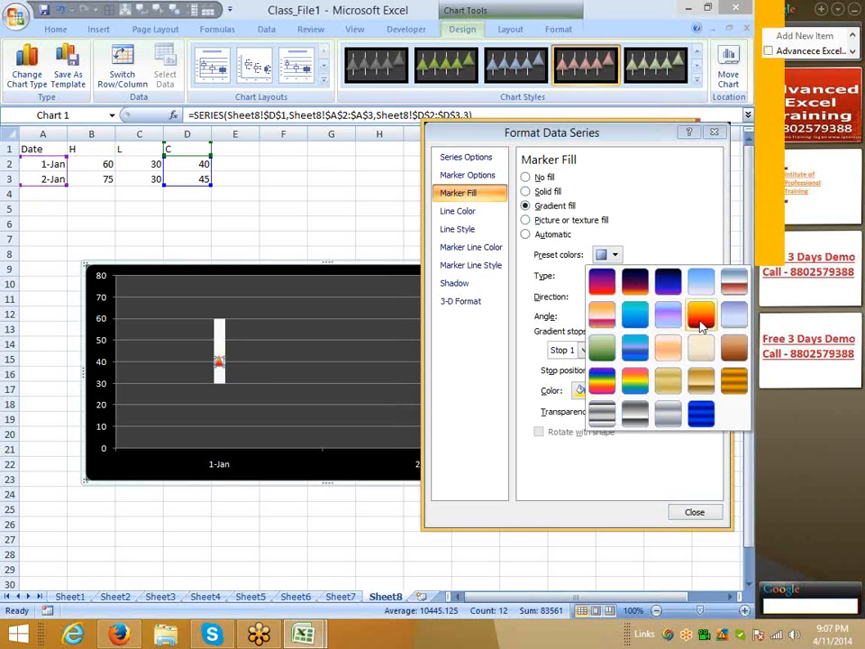
pyautogui.press('Escape')
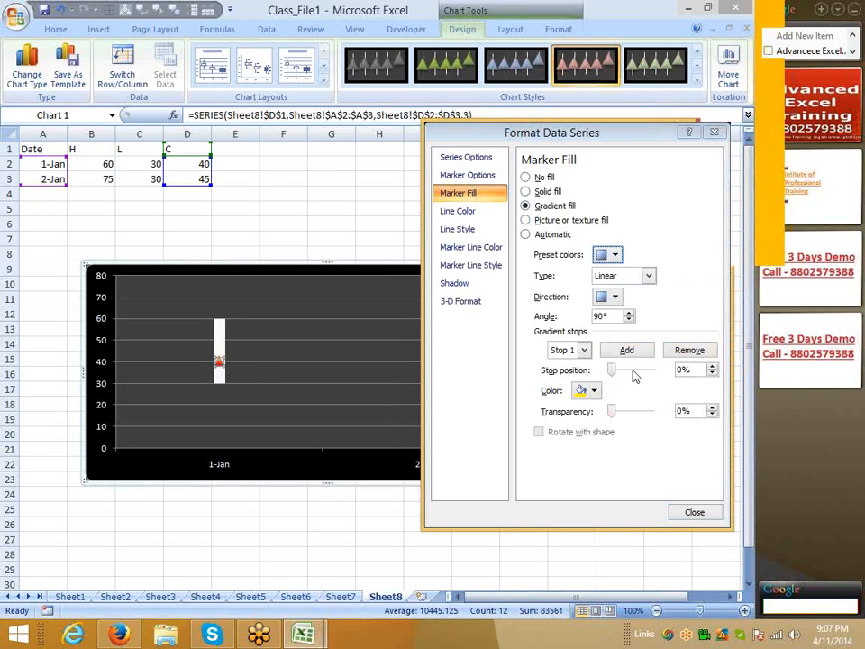
pyautogui.click(694, 513)
pyautogui.press('Escape')
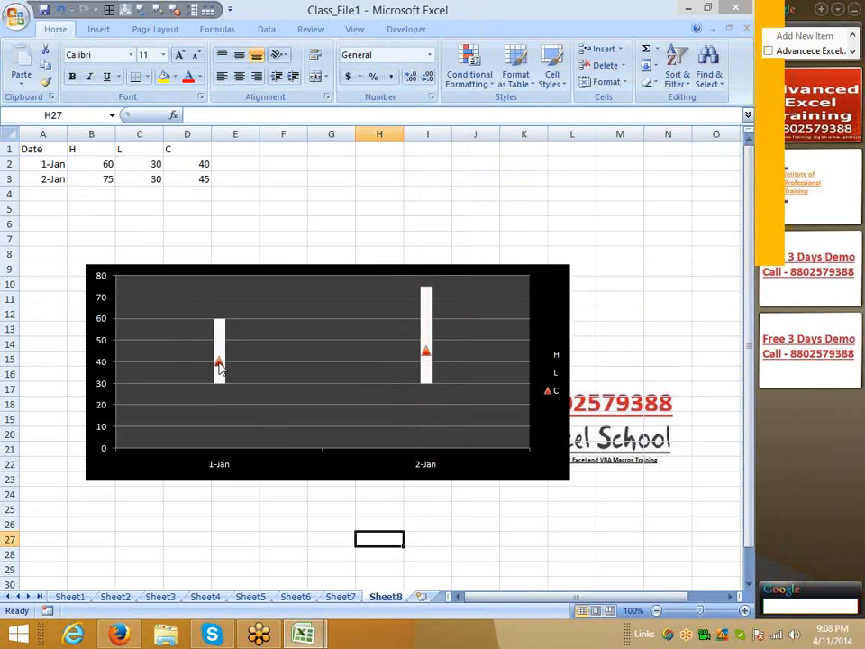
# - Delete the High-Low-Close stock chart from Sheet8
pyautogui.click(54, 180)
pyautogui.click(147, 265)
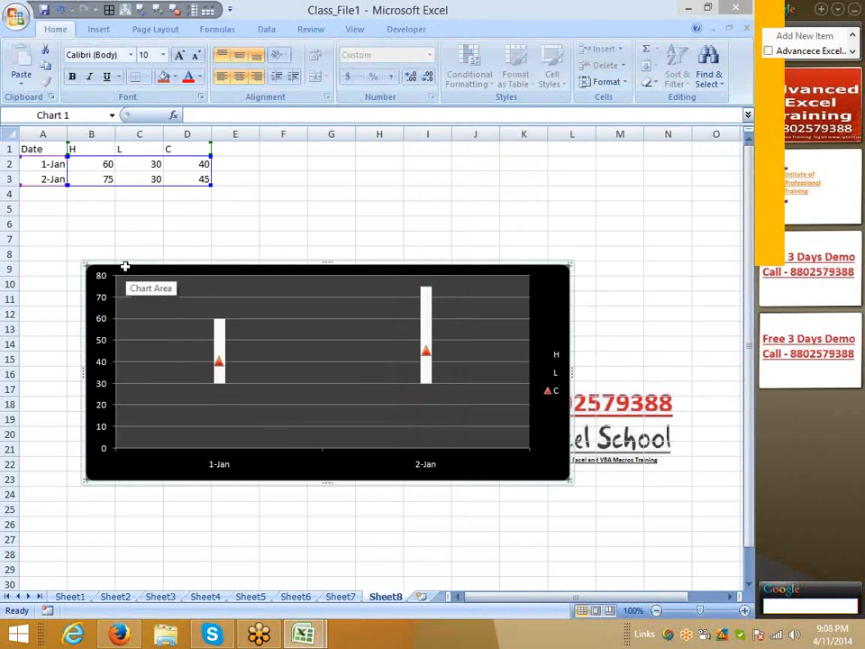
pyautogui.press('Delete')
# - Insert a blank column between the Date and H columns
pyautogui.click(91, 134)
pyautogui.rightClick(94, 137)
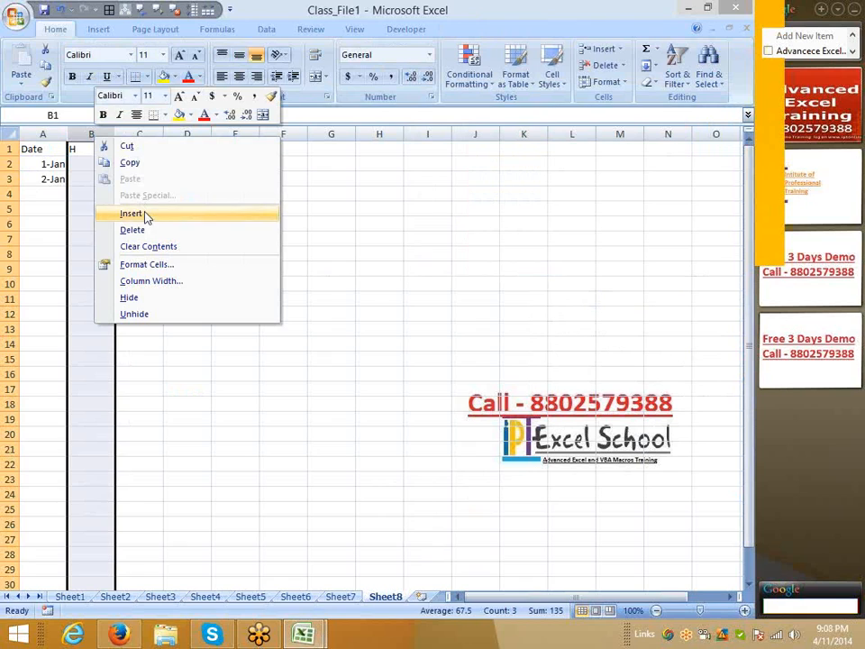
pyautogui.click(135, 213)
pyautogui.click(100, 163)
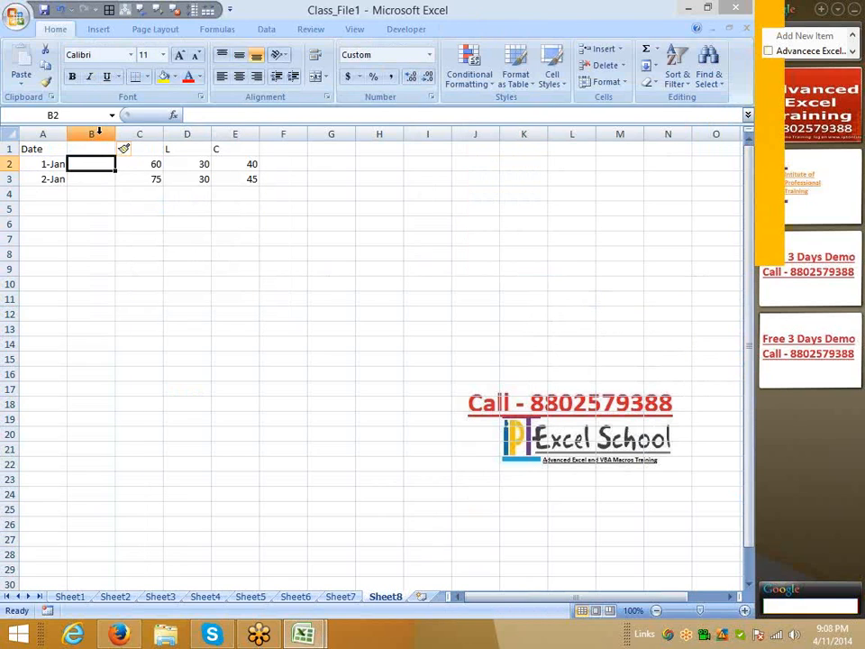
# - Head column B with O and enter the open values 25 for 1-Jan and 50 for 2-Jan
pyautogui.click(91, 134)
pyautogui.click(96, 147)
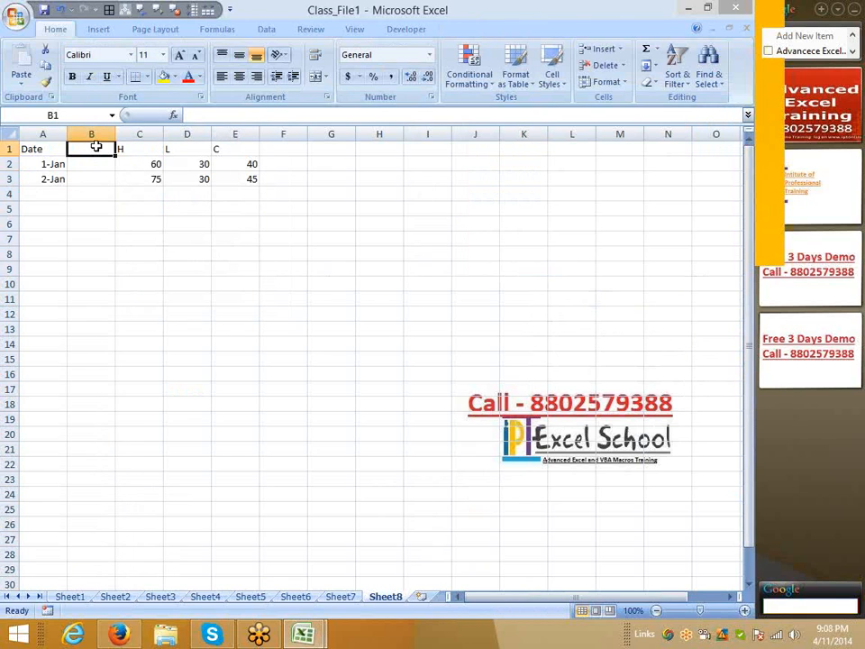
pyautogui.write('O')
pyautogui.press('Return')
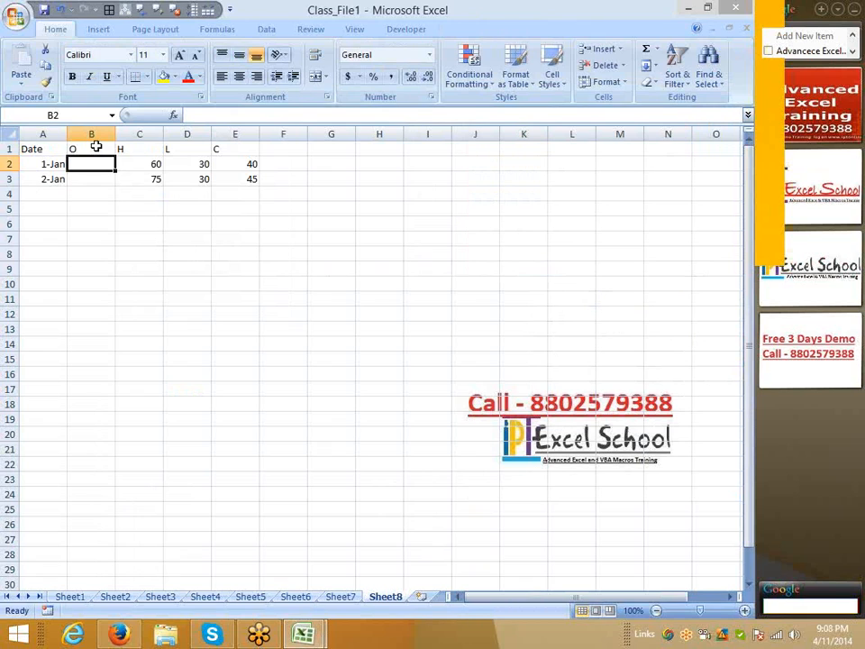
pyautogui.write('25')
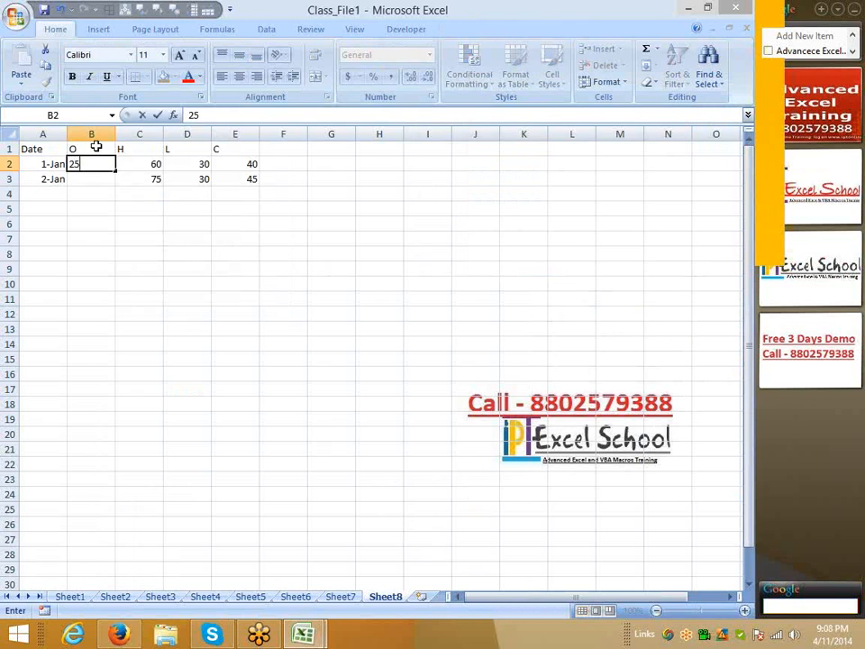
pyautogui.press('Return')
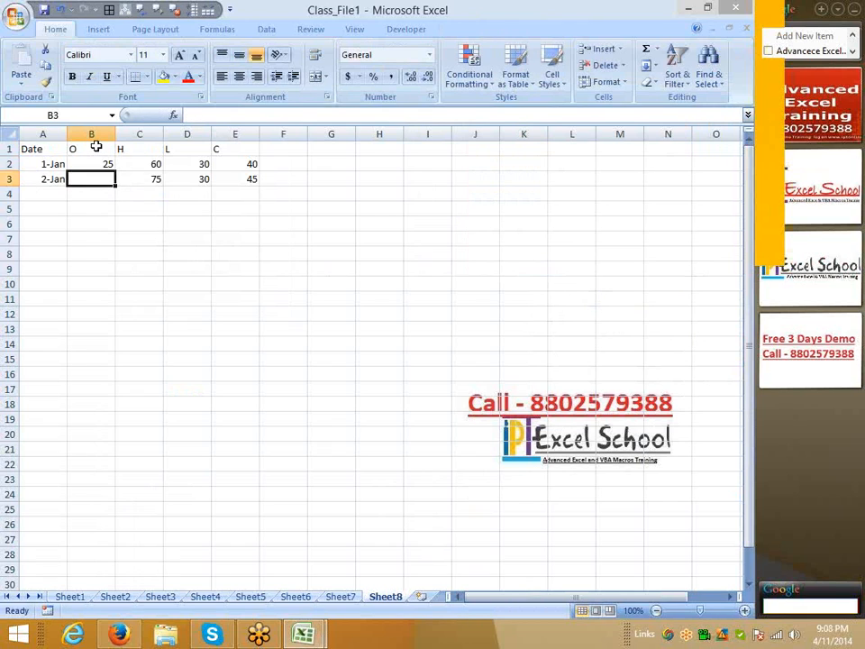
pyautogui.write('50')
pyautogui.press('Return')
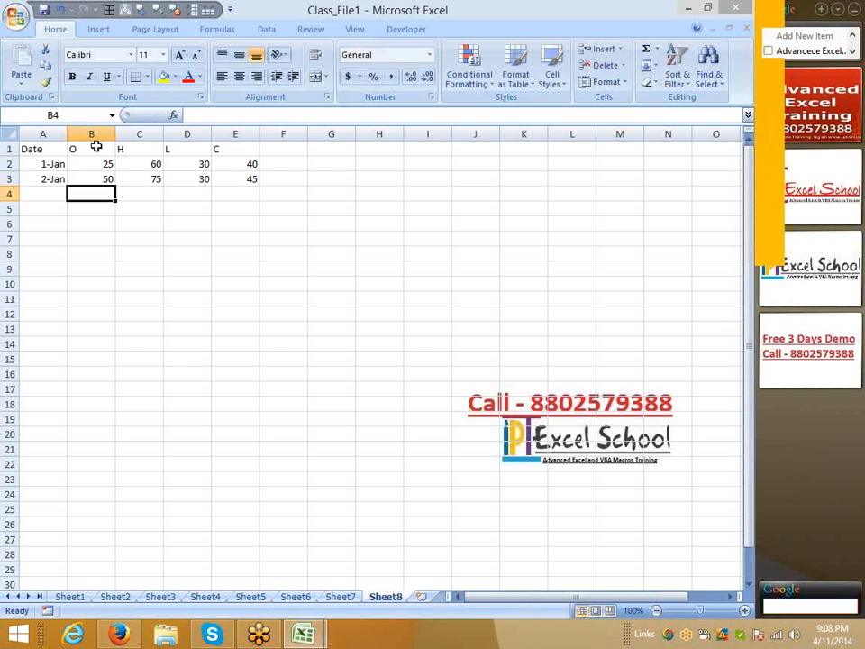
# - Insert an Open-High-Low-Close stock chart from the data in A1:E3
pyautogui.moveTo(49, 149); pyautogui.dragTo(238, 183)
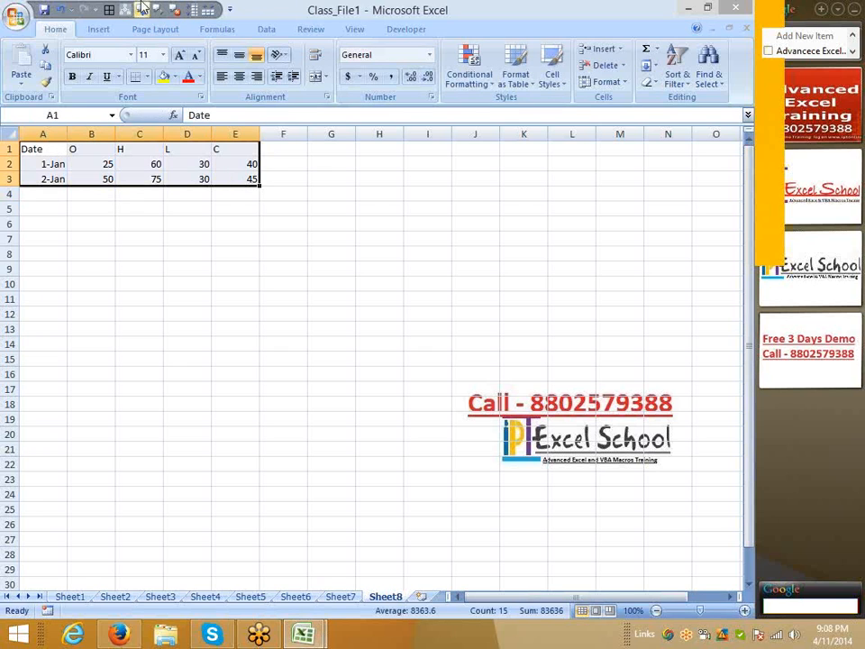
pyautogui.click(101, 28)
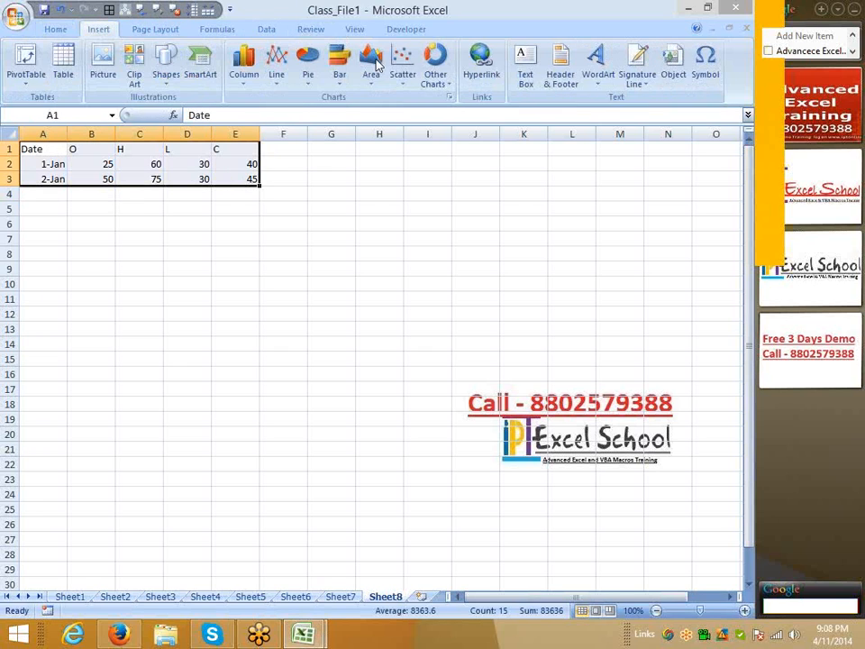
pyautogui.click(447, 83)
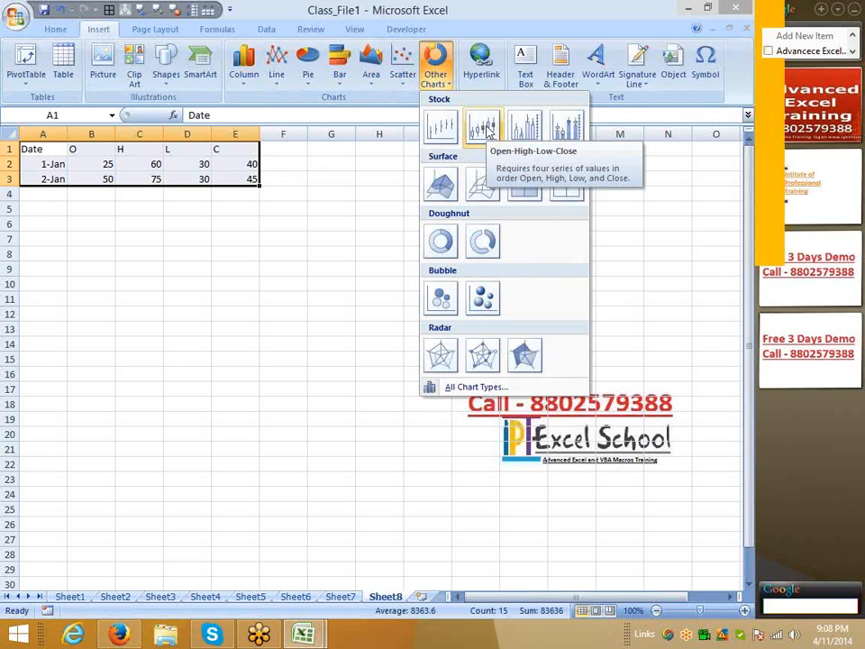
pyautogui.click(483, 128)
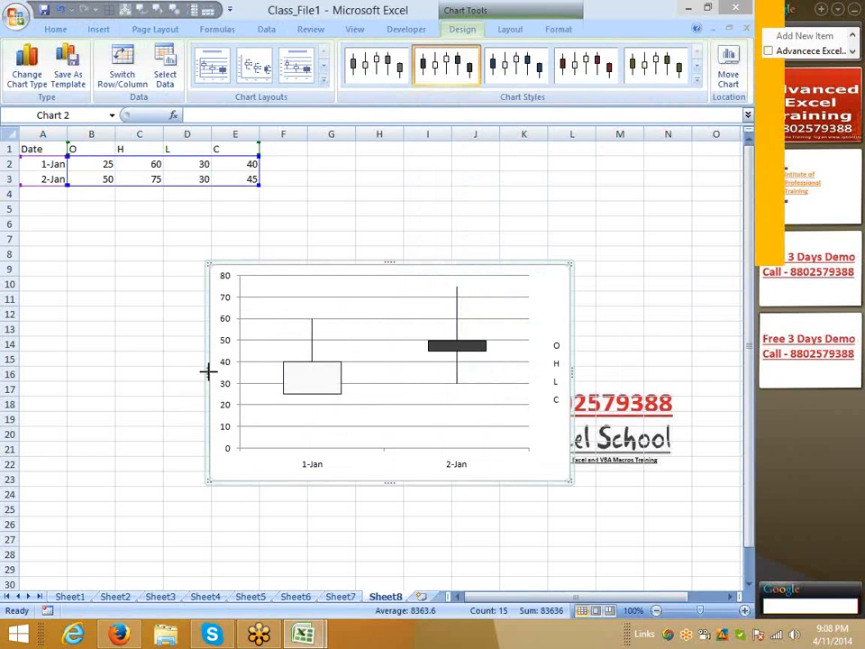
# - Enlarge the stock chart towards column B and row 6, and apply the purple chart style with a black background
pyautogui.moveTo(208, 373); pyautogui.dragTo(88, 375)
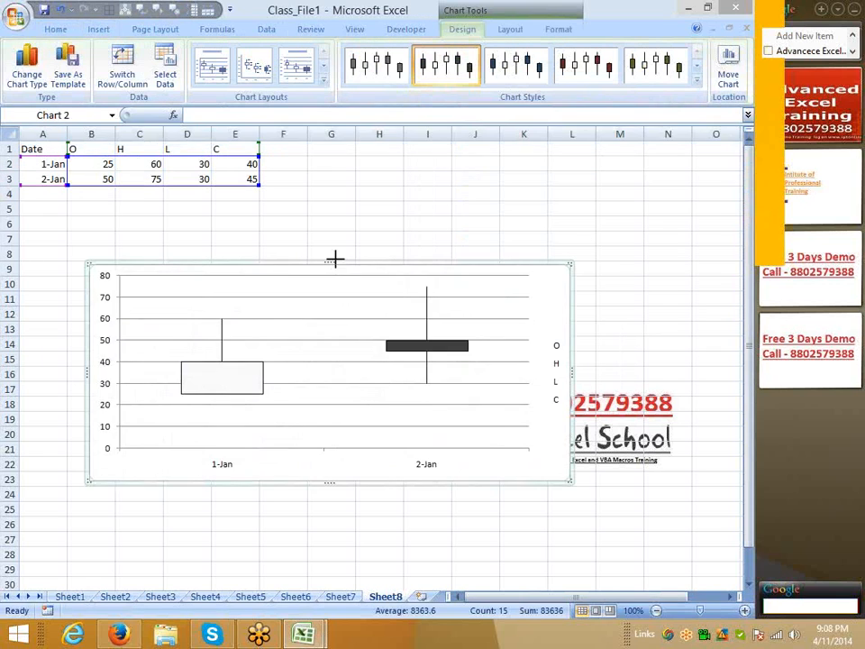
pyautogui.moveTo(332, 262); pyautogui.dragTo(334, 228)
pyautogui.click(697, 79)
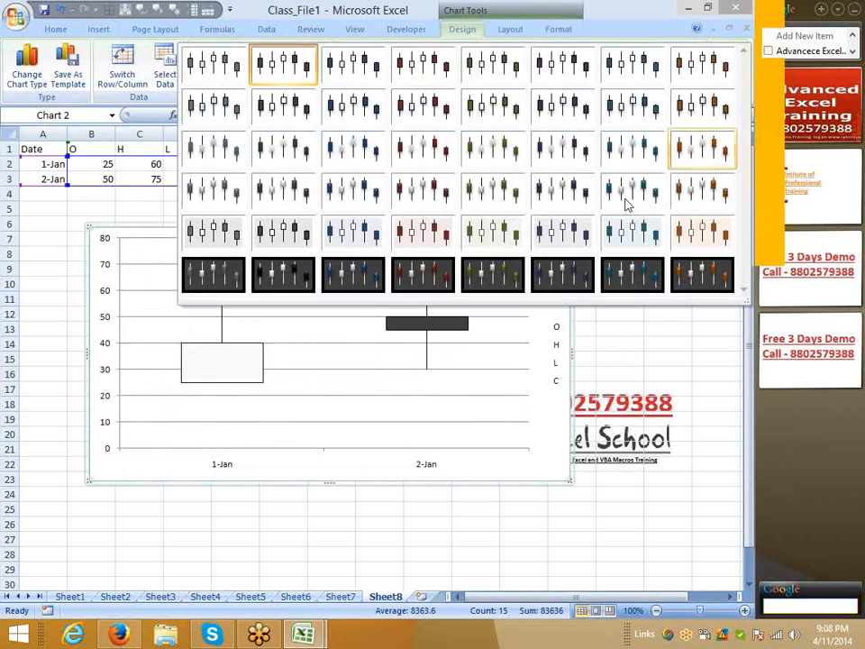
pyautogui.click(558, 284)
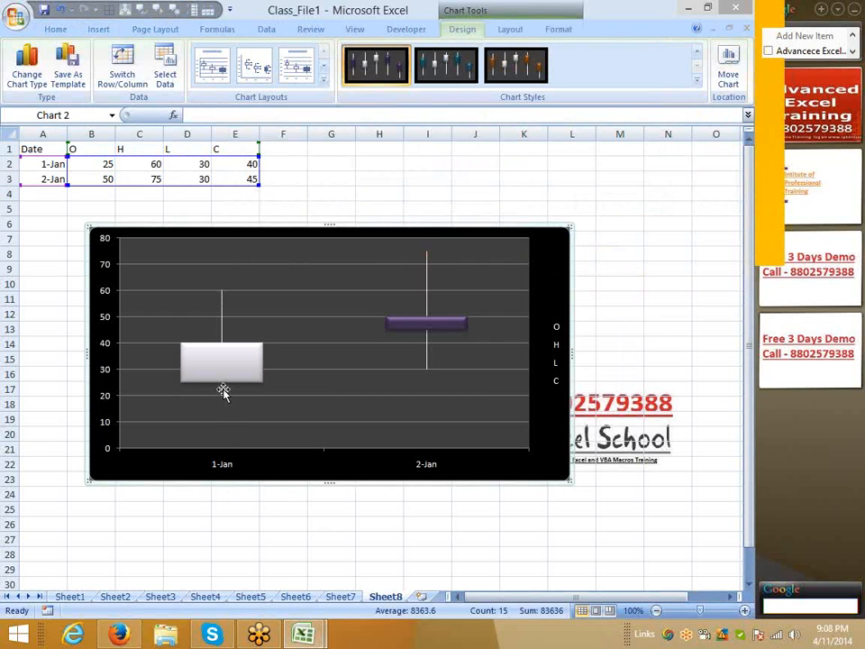
# - Examine the high and low points of the Open-High-Low-Close chart, and delete the chart from Sheet8
pyautogui.moveTo(225, 390)
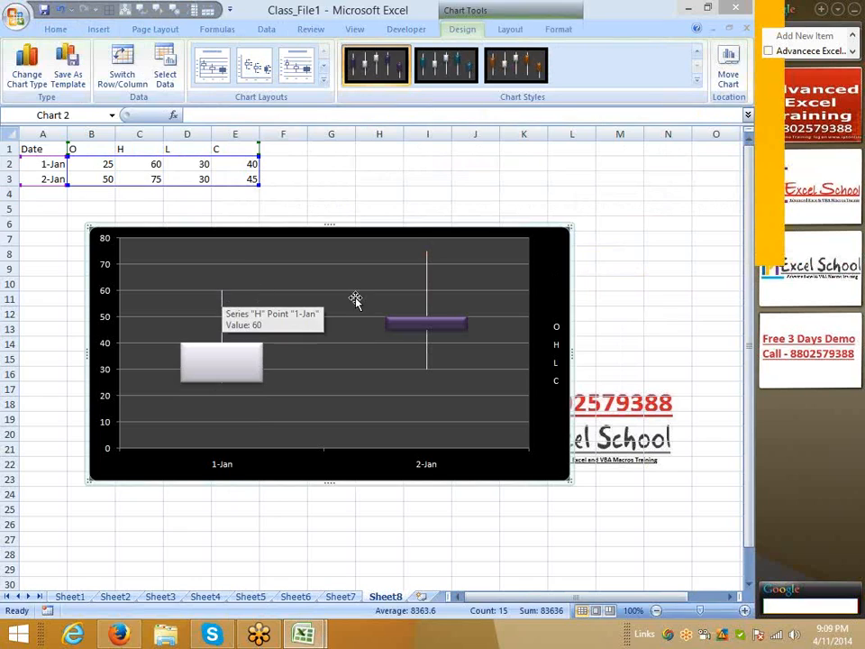
pyautogui.moveTo(429, 374)
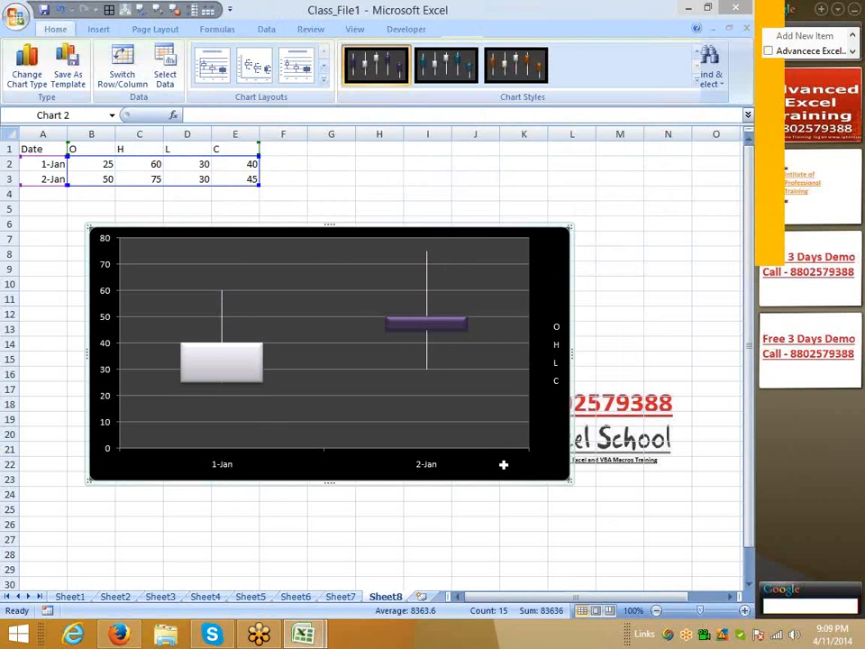
pyautogui.press('Delete')
pyautogui.click(158, 195)
pyautogui.click(99, 30)
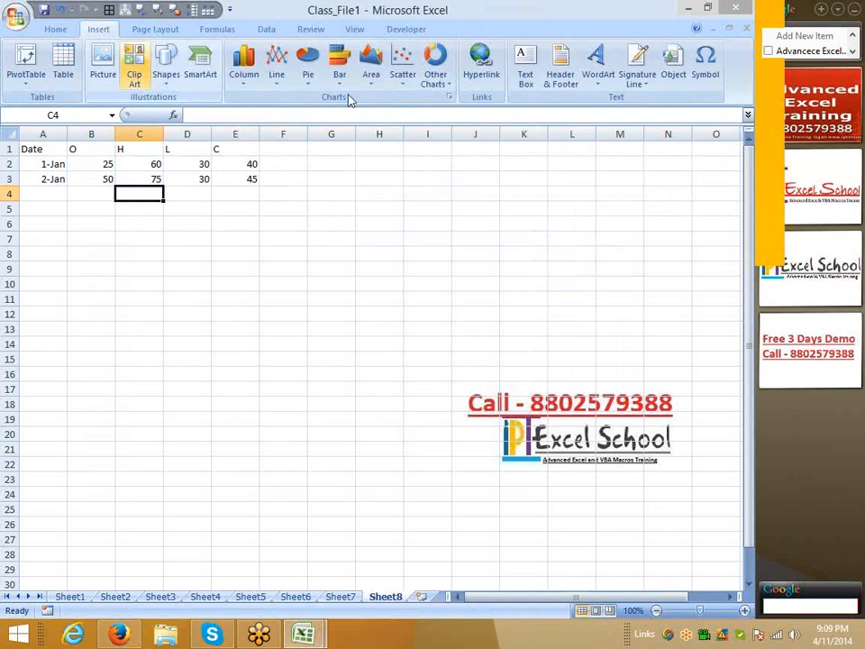
pyautogui.click(436, 71)
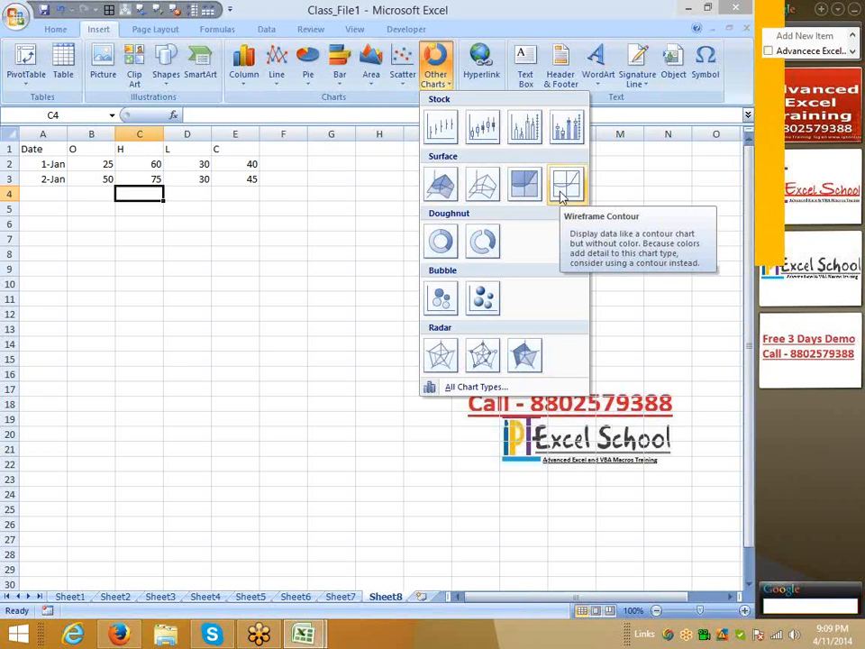
pyautogui.click(207, 280)
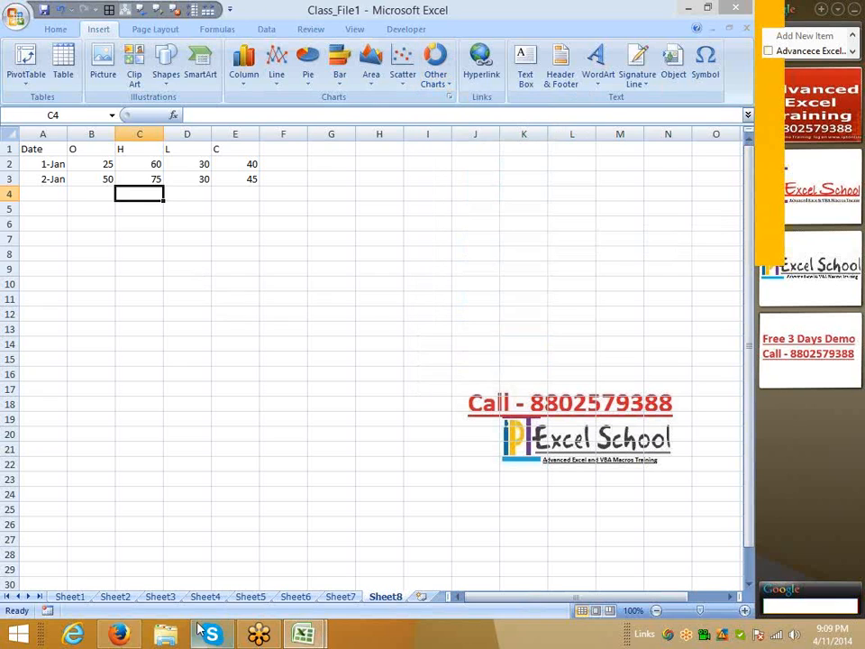
# - Copy the banks table with its Jan and Feb columns from Sheet4 and paste it at A1 of a new worksheet
pyautogui.click(205, 596)
pyautogui.moveTo(25, 148); pyautogui.dragTo(135, 224)
pyautogui.hotkey('ctrl', 'c')
pyautogui.click(386, 597)
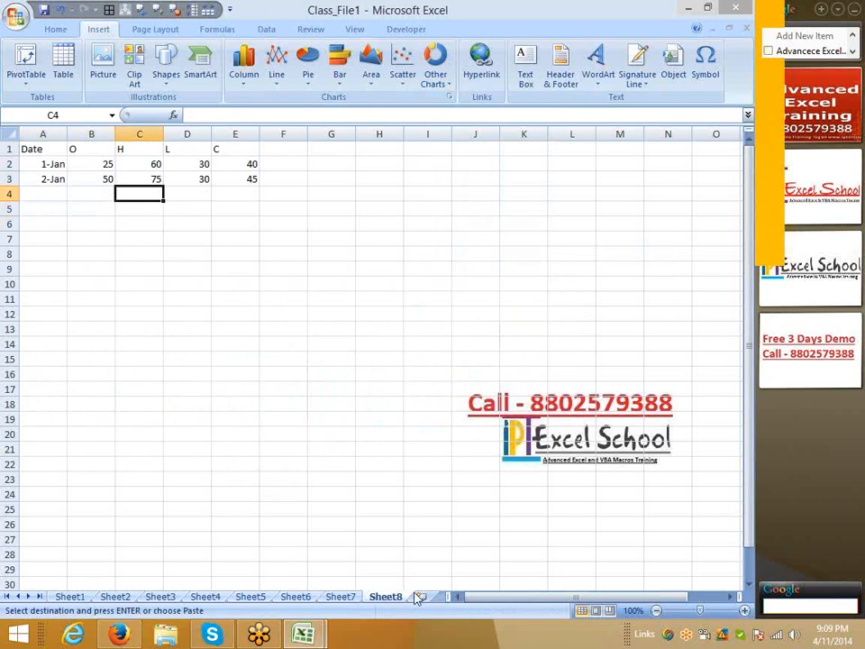
pyautogui.click(420, 596)
pyautogui.hotkey('ctrl', 'v')
pyautogui.click(187, 254)
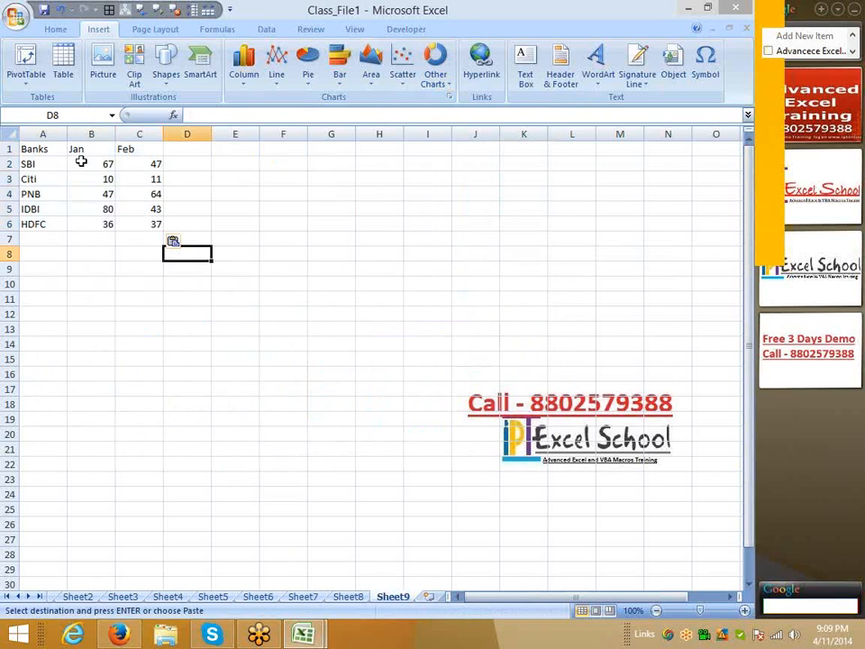
# - Insert a 2-D pie chart from the Banks and Jan columns in A1:B6
pyautogui.moveTo(36, 149); pyautogui.dragTo(108, 225)
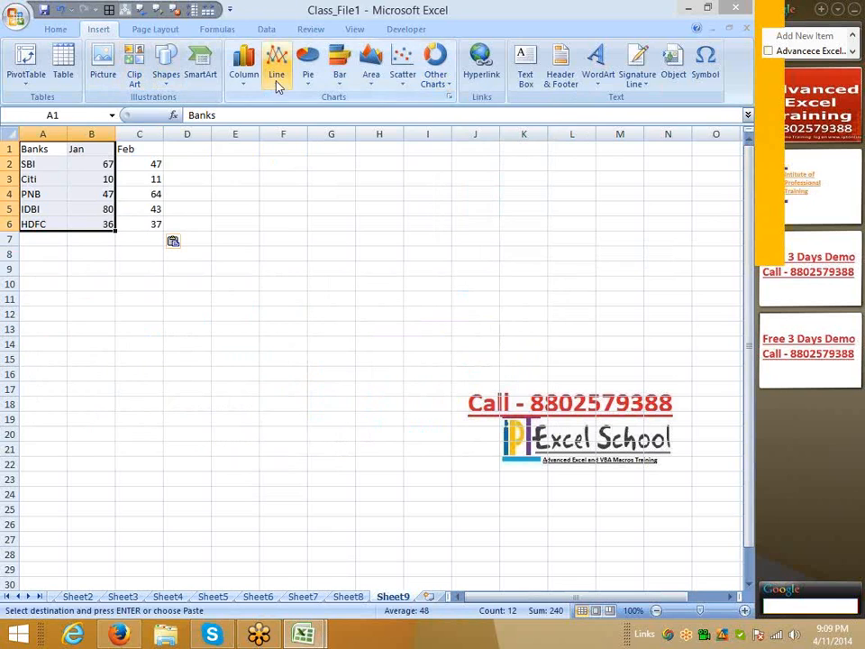
pyautogui.click(306, 72)
pyautogui.click(316, 126)
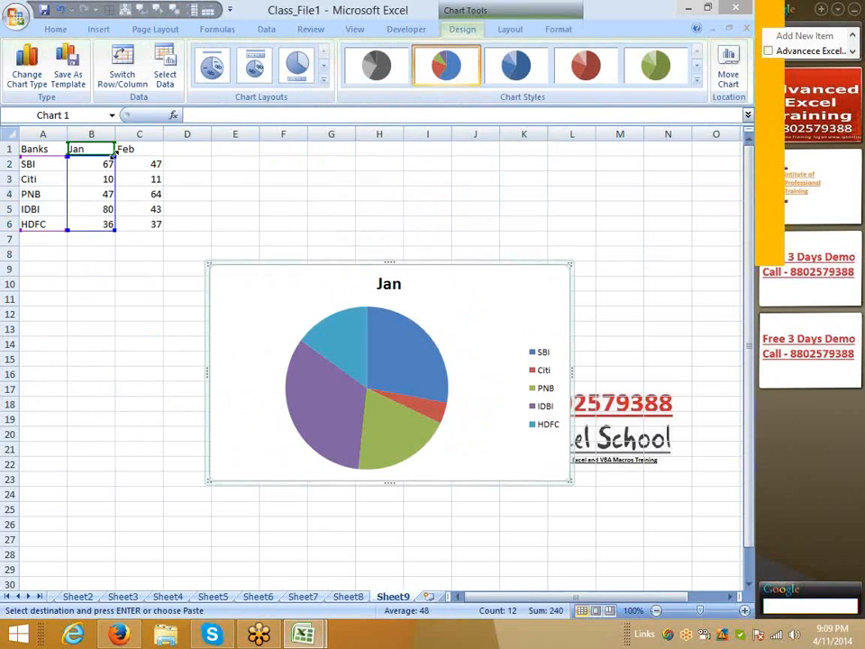
# - Extend the pie chart's data range to include the Feb column, and delete the chart
pyautogui.moveTo(107, 163); pyautogui.dragTo(150, 163)
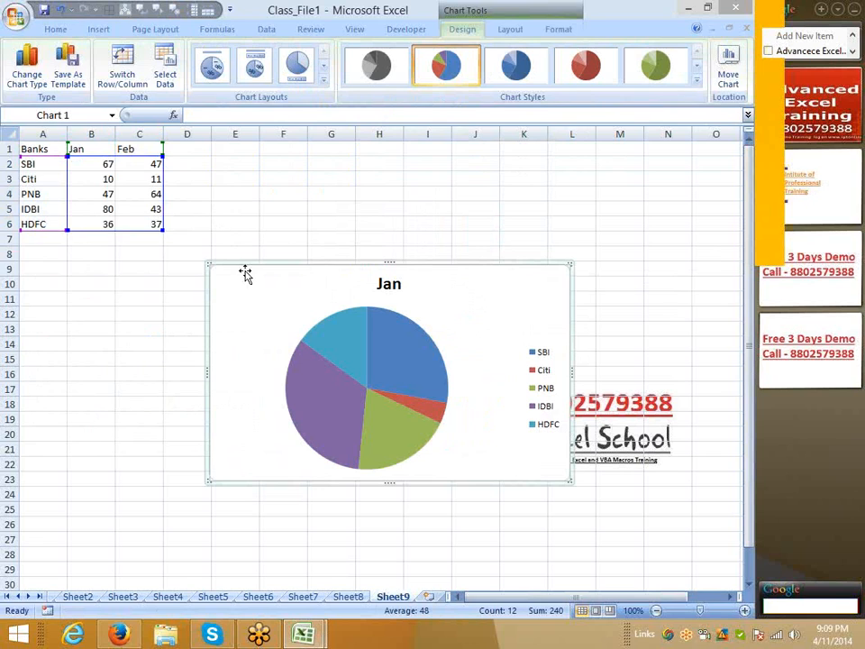
pyautogui.press('Delete')
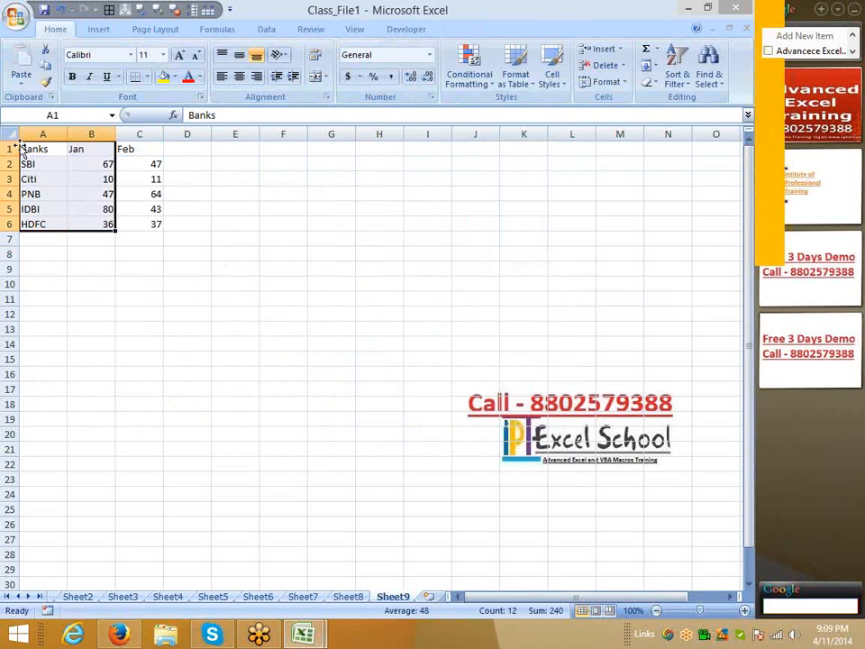
# - Insert a doughnut chart from the full banks table in A1:C6 and move it up beside the data
pyautogui.moveTo(27, 147); pyautogui.dragTo(150, 224)
pyautogui.click(97, 29)
pyautogui.click(441, 79)
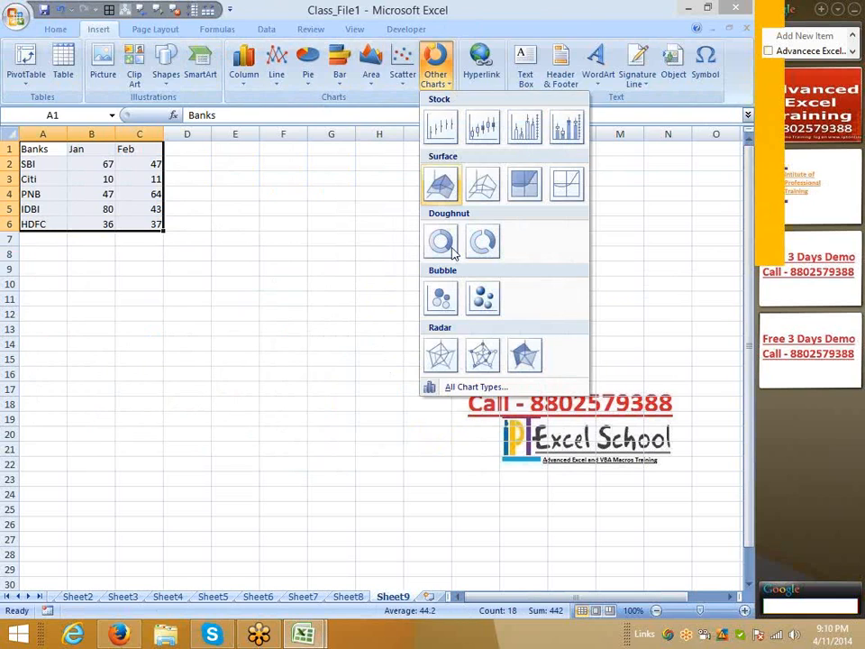
pyautogui.click(448, 249)
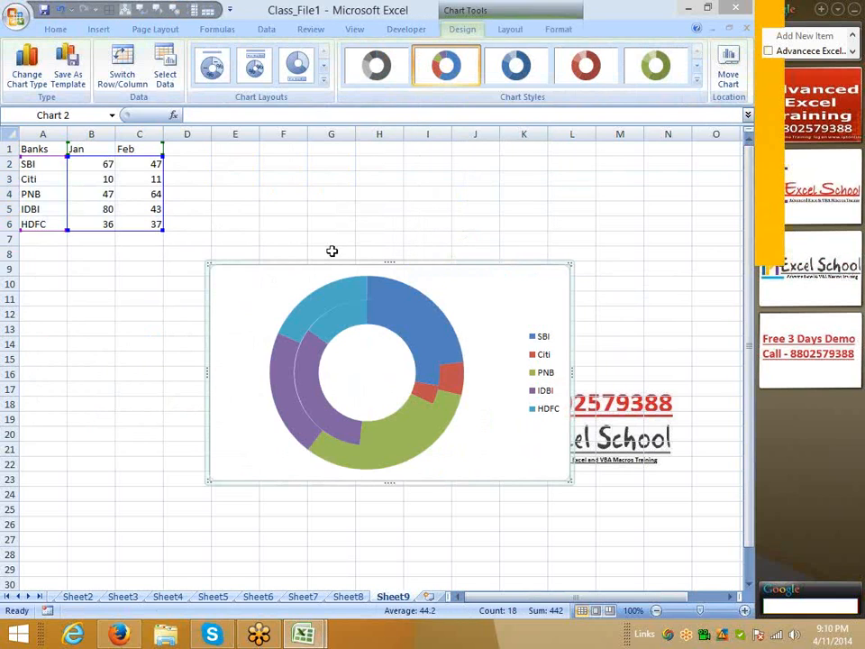
pyautogui.moveTo(320, 264); pyautogui.dragTo(323, 162)
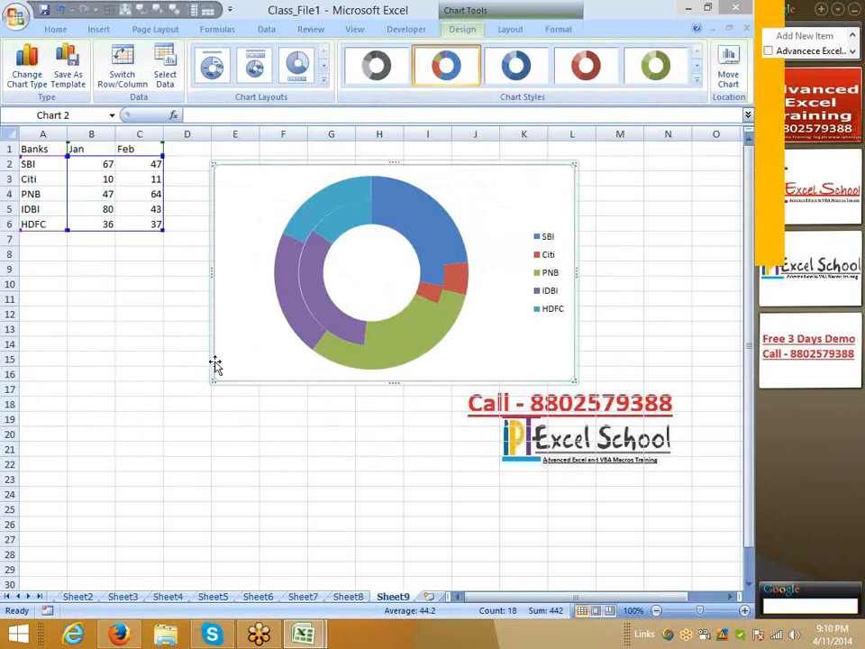
# - Delete the doughnut chart and change the headers in B1 and C1 to Qty and Sales
pyautogui.press('Delete')
pyautogui.click(82, 149)
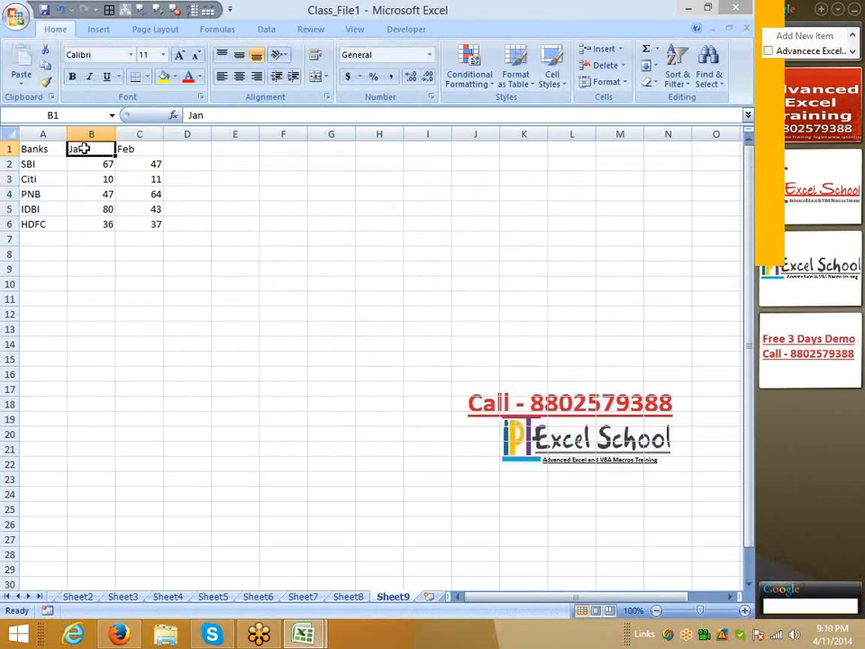
pyautogui.write('Qty')
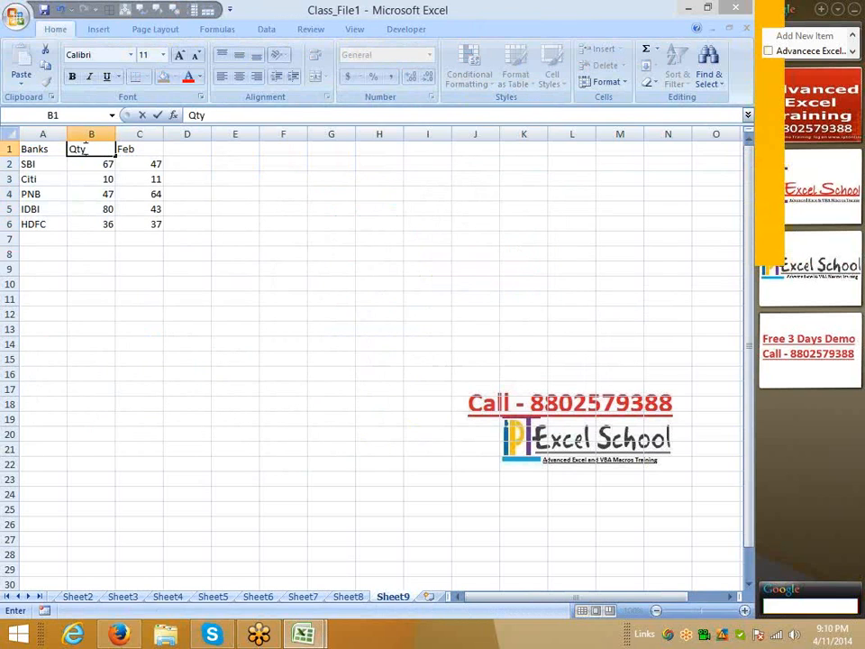
pyautogui.press('Tab')
pyautogui.write('SAles')
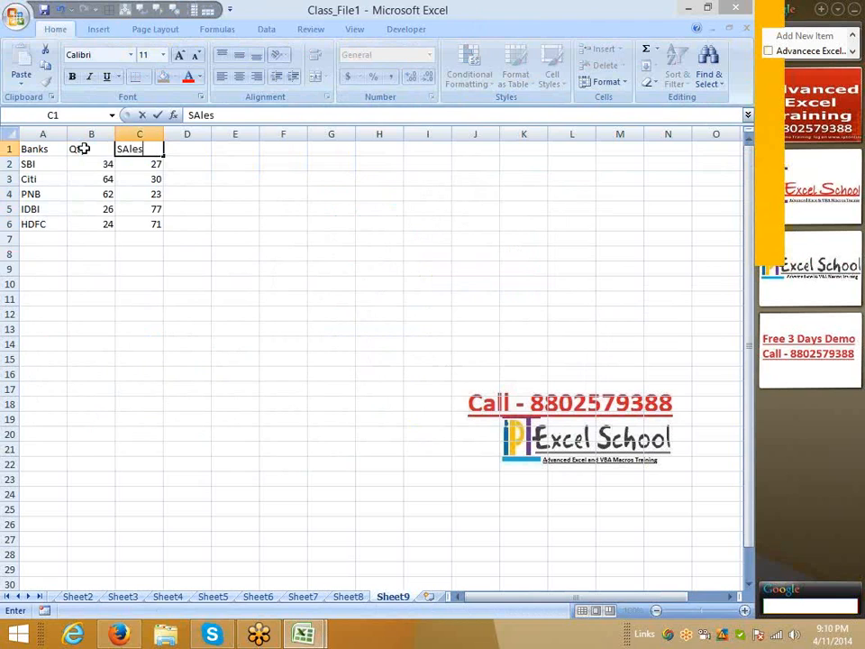
pyautogui.press('Return')
# - Insert a 2-D bubble chart from the Banks, Qty and Sales data in A1:C6
pyautogui.moveTo(36, 147); pyautogui.dragTo(140, 220)
pyautogui.click(98, 29)
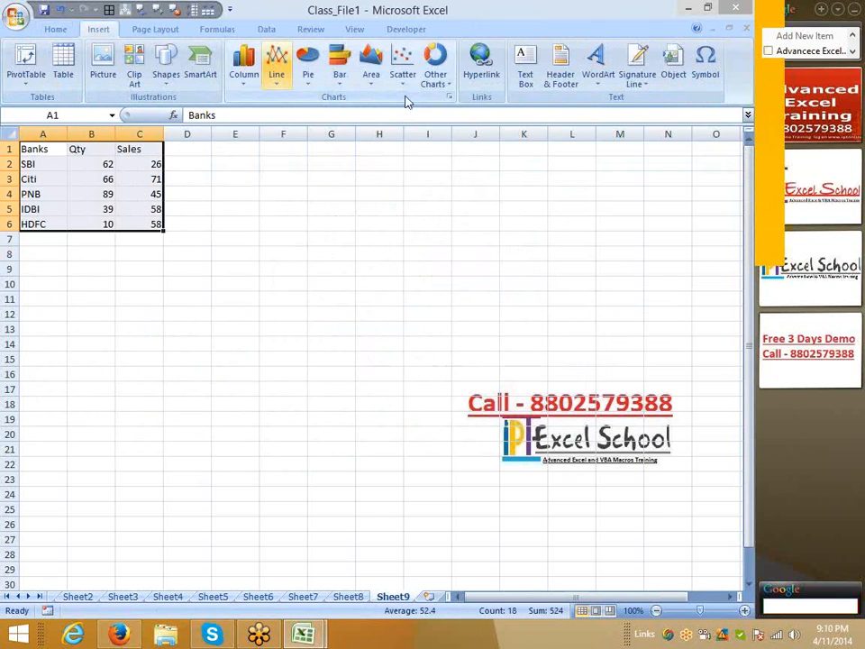
pyautogui.click(435, 67)
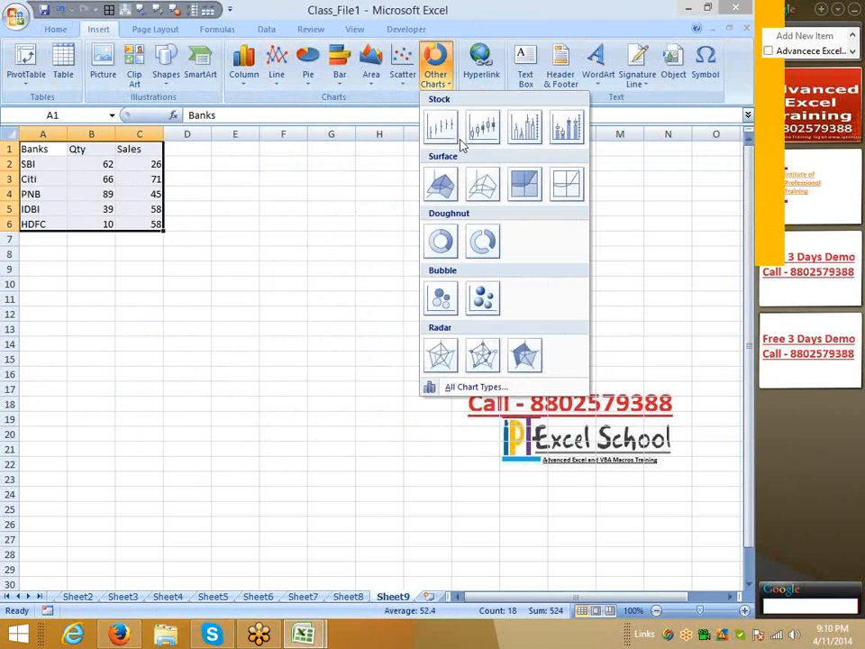
pyautogui.click(441, 296)
# - Enlarge the bubble chart and position it beside the data table so the table stays uncovered
pyautogui.moveTo(325, 275); pyautogui.dragTo(388, 194)
pyautogui.moveTo(284, 408); pyautogui.dragTo(139, 466)
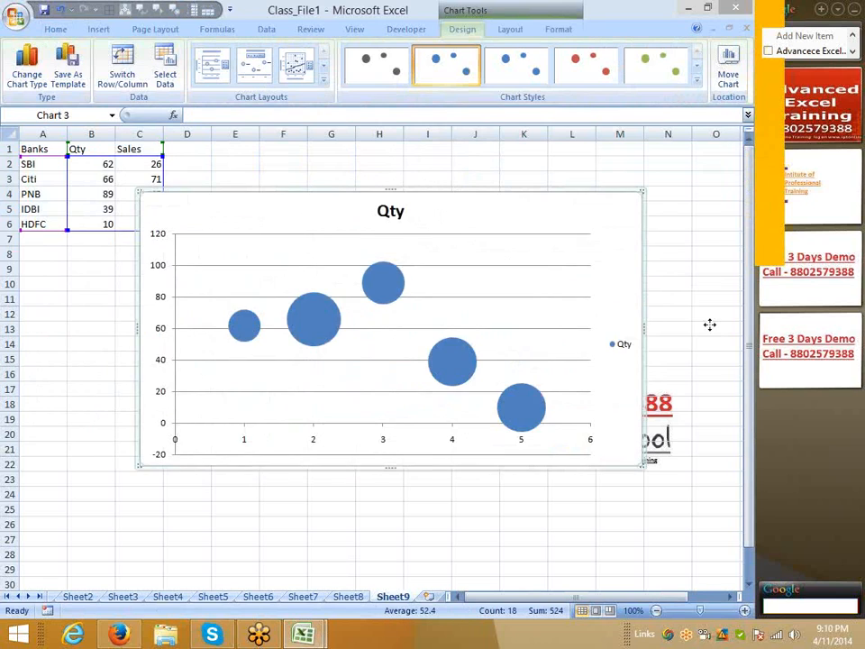
pyautogui.moveTo(709, 324); pyautogui.dragTo(709, 325)
pyautogui.click(130, 468)
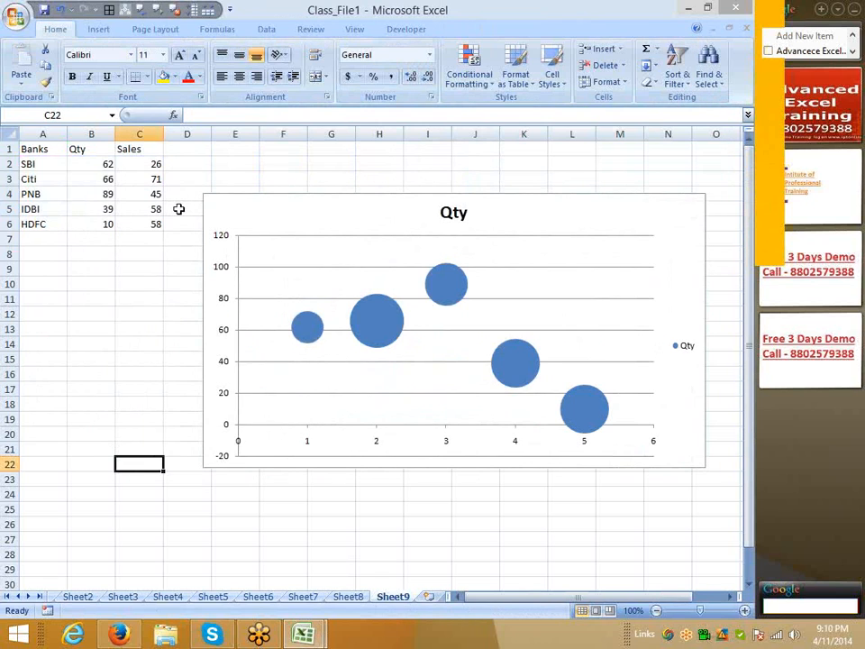
# - Replace the random-number formulas in the Qty and Sales cells B2:C6 with their fixed values
pyautogui.moveTo(99, 163); pyautogui.dragTo(154, 224)
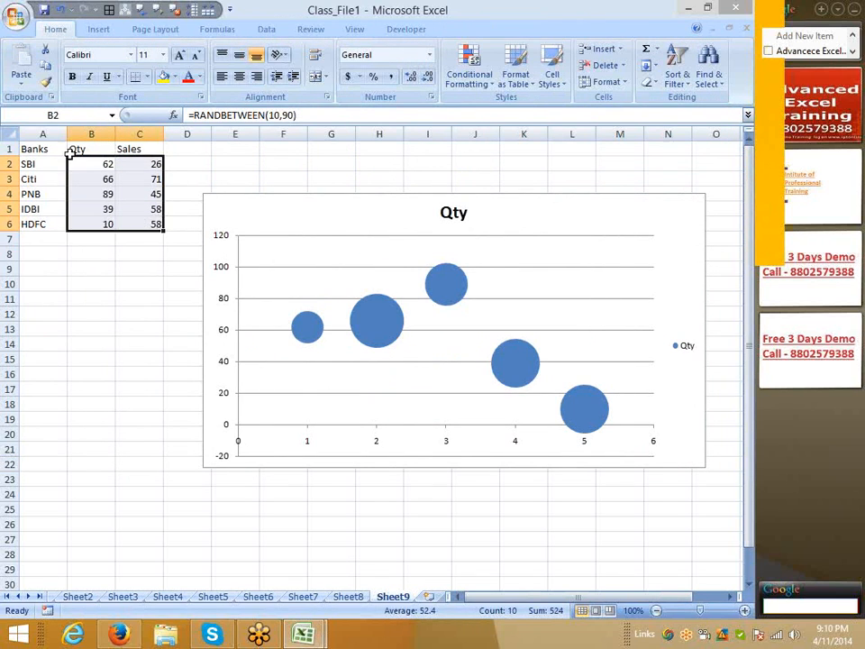
pyautogui.hotkey('ctrl', 'c')
pyautogui.click(21, 79)
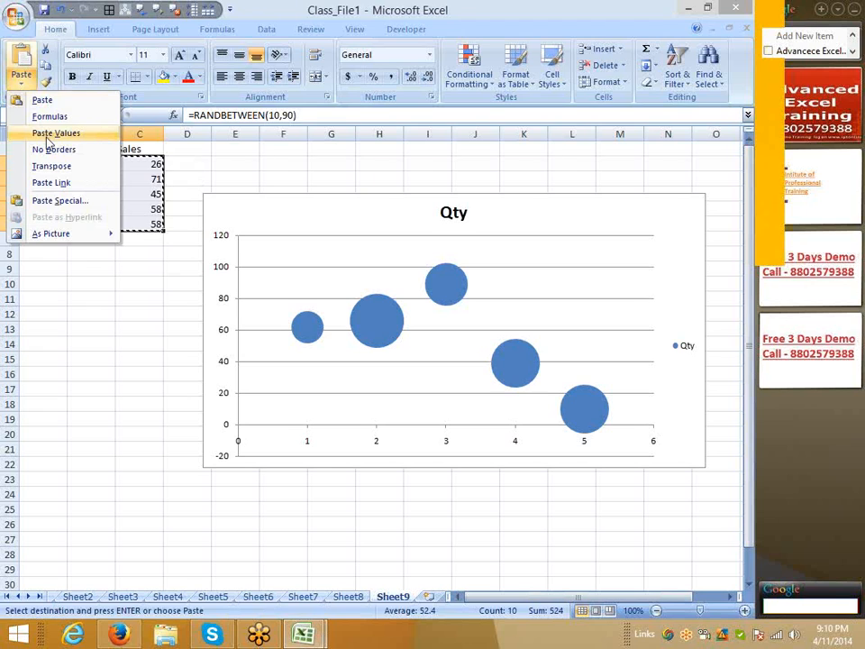
pyautogui.click(38, 132)
# - Fix the bubble chart's vertical axis at a minimum of -20, a maximum of 120 and a major unit of 20
pyautogui.click(226, 280)
pyautogui.rightClick(225, 270)
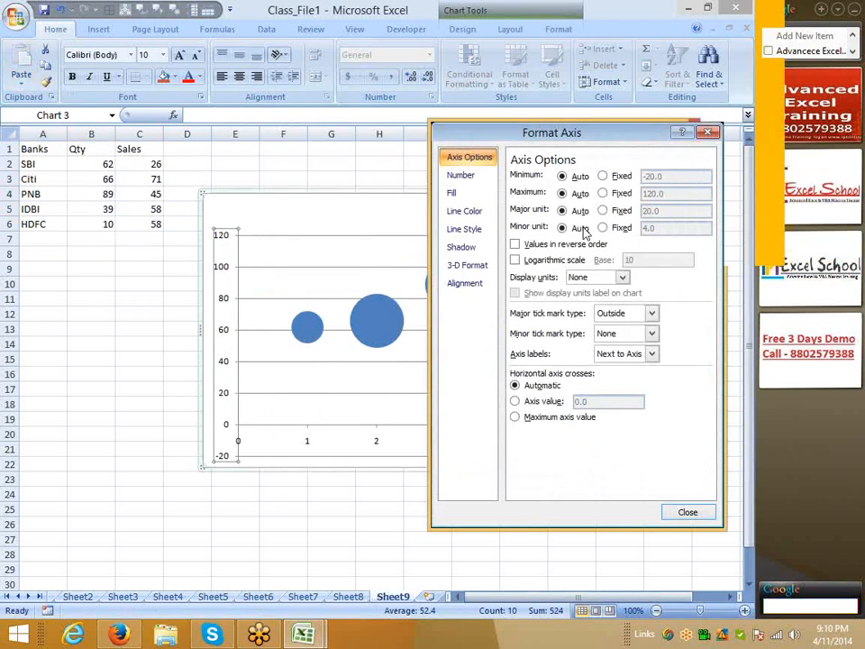
pyautogui.click(603, 176)
pyautogui.click(604, 192)
pyautogui.click(603, 210)
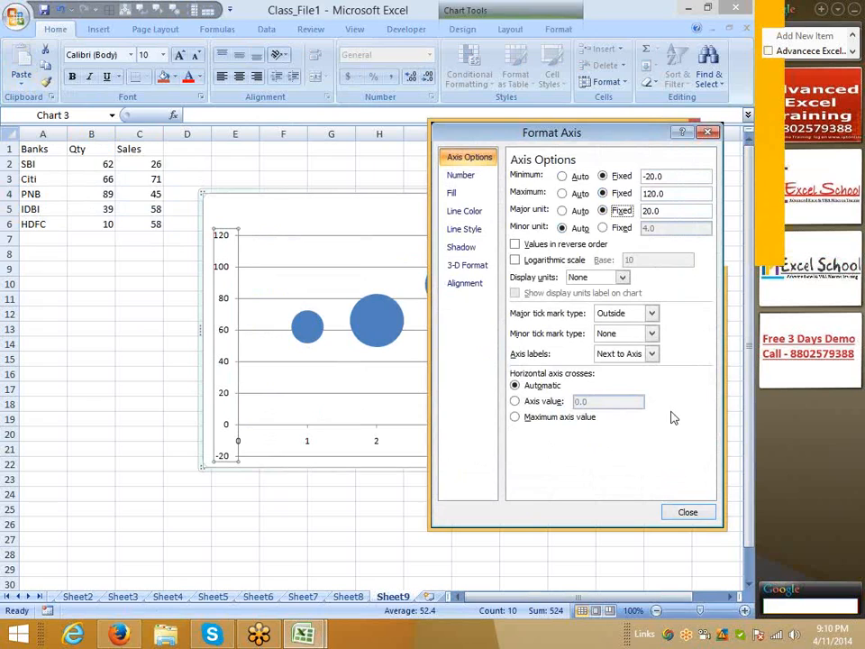
pyautogui.click(688, 511)
pyautogui.click(427, 509)
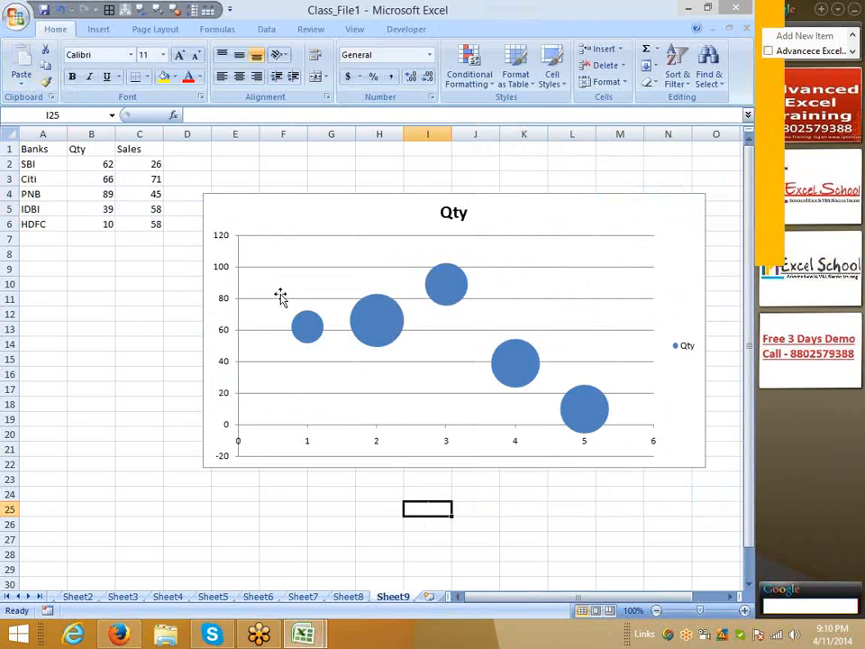
# - Set SBI's Sales in C2 to 50 and its Qty in B2 to 70
pyautogui.click(153, 162)
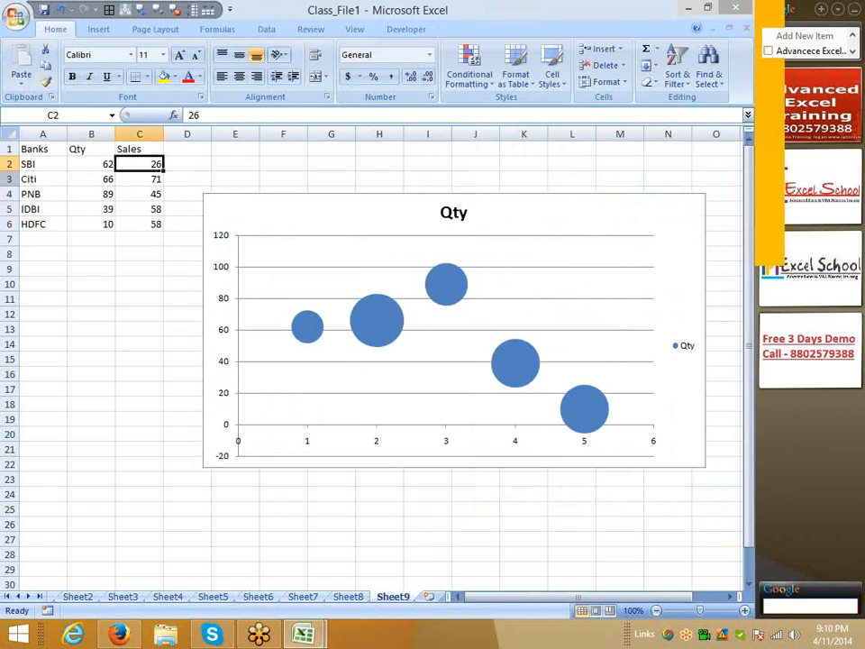
pyautogui.write('50')
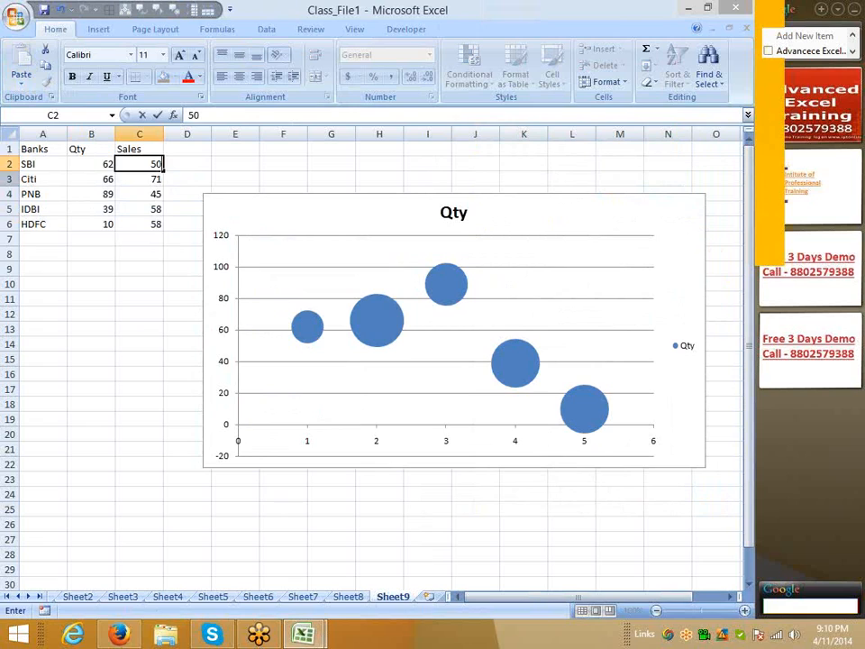
pyautogui.press('Return')
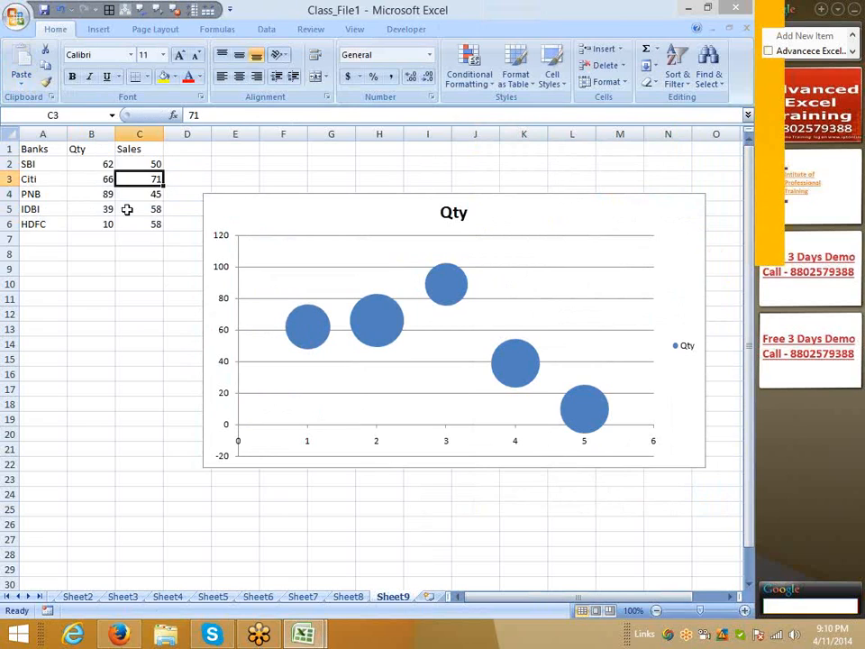
pyautogui.click(106, 164)
pyautogui.write('70')
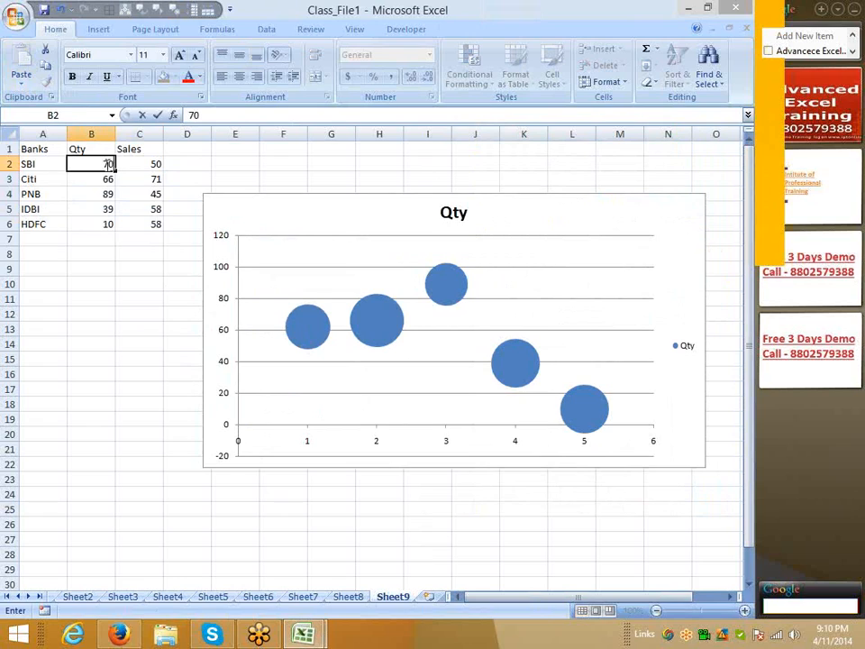
pyautogui.press('Return')
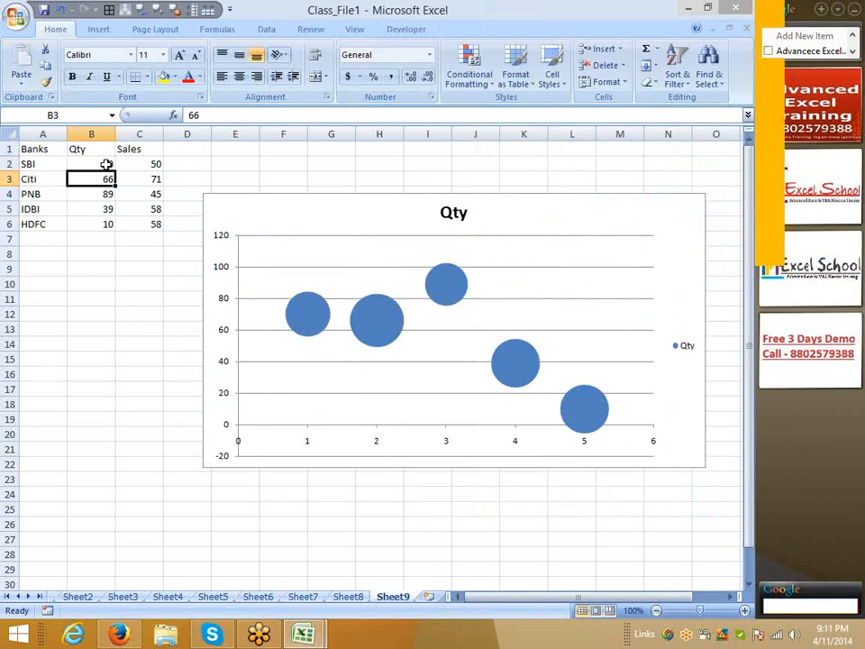
# - Copy the Banks and Qty columns in A1:B6 to a new sheet and clear the copy selection on Sheet9
pyautogui.click(34, 162)
pyautogui.click(54, 154)
pyautogui.moveTo(54, 155); pyautogui.dragTo(107, 228)
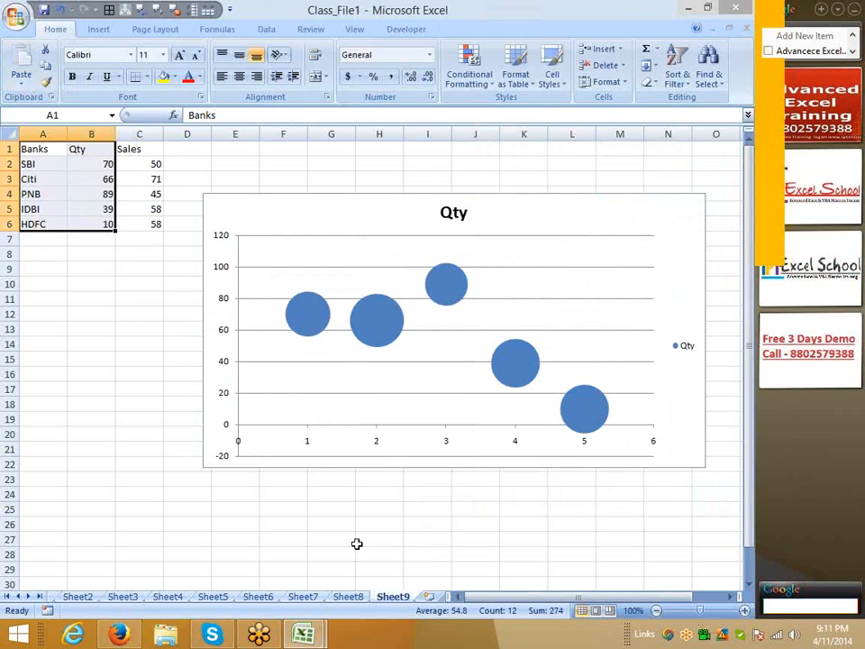
pyautogui.hotkey('ctrl', 'c')
pyautogui.click(430, 597)
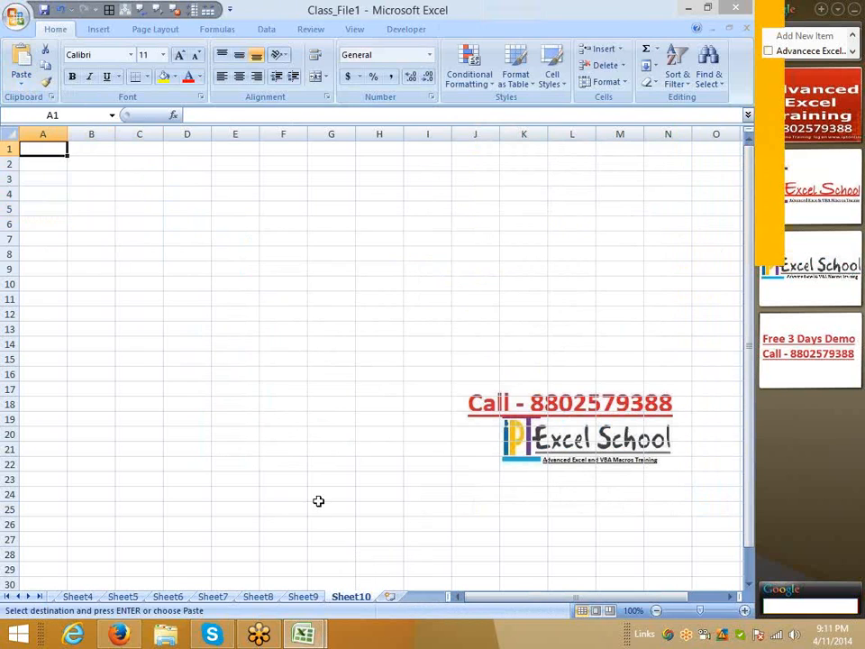
pyautogui.hotkey('ctrl', 'v')
pyautogui.click(107, 30)
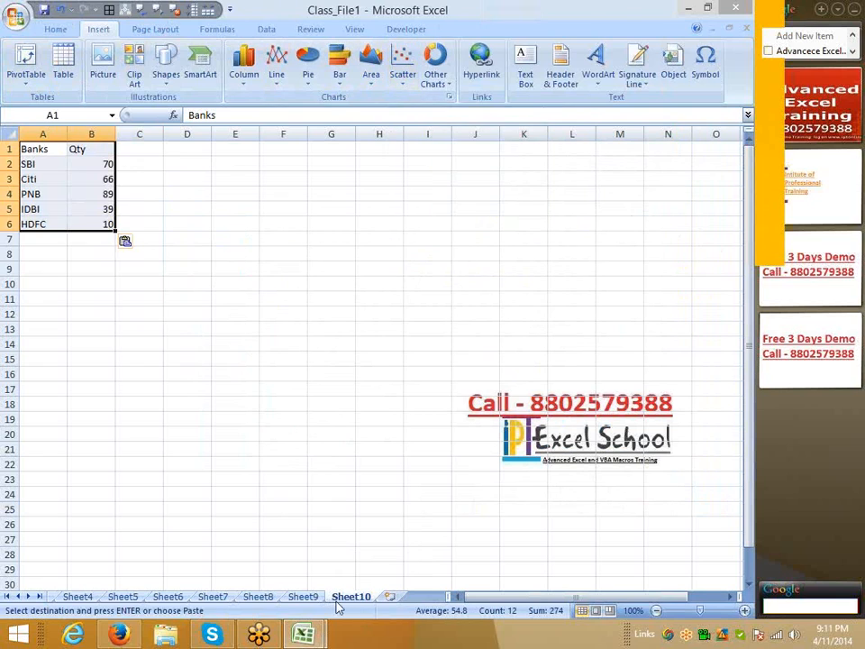
pyautogui.click(305, 597)
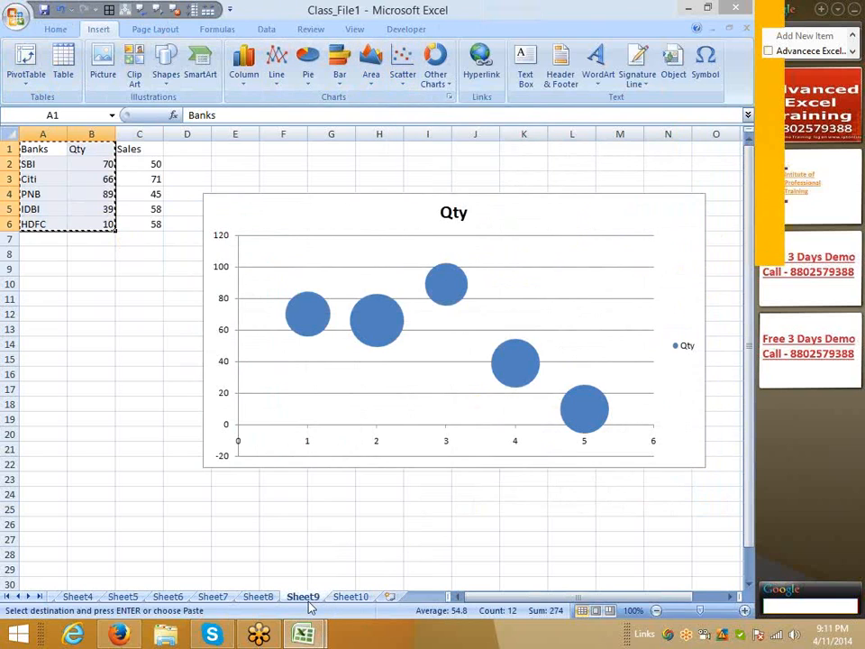
pyautogui.press('Escape')
# - Insert a radar chart without markers from A1:B6 on Sheet10 and move it up beside the data
pyautogui.click(275, 599)
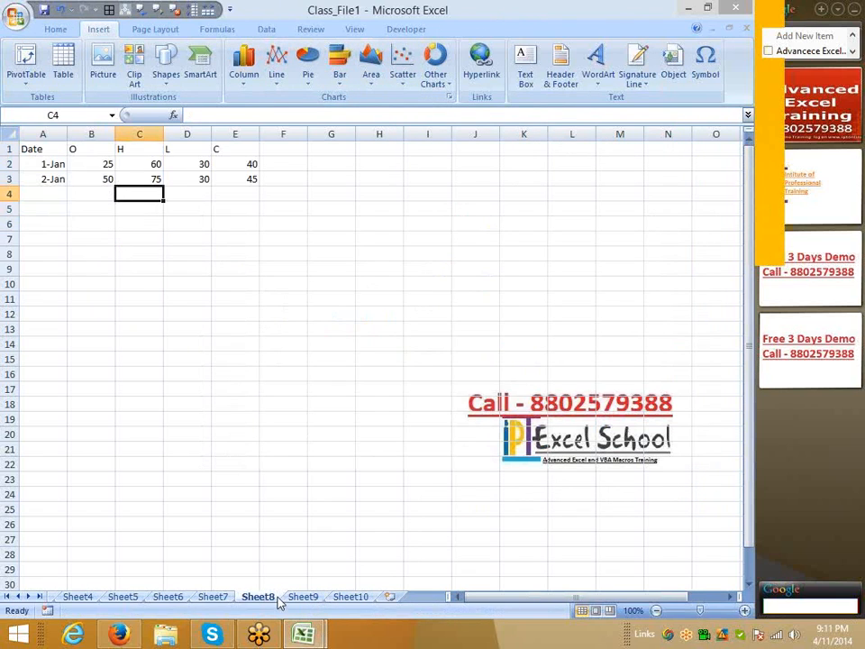
pyautogui.click(322, 599)
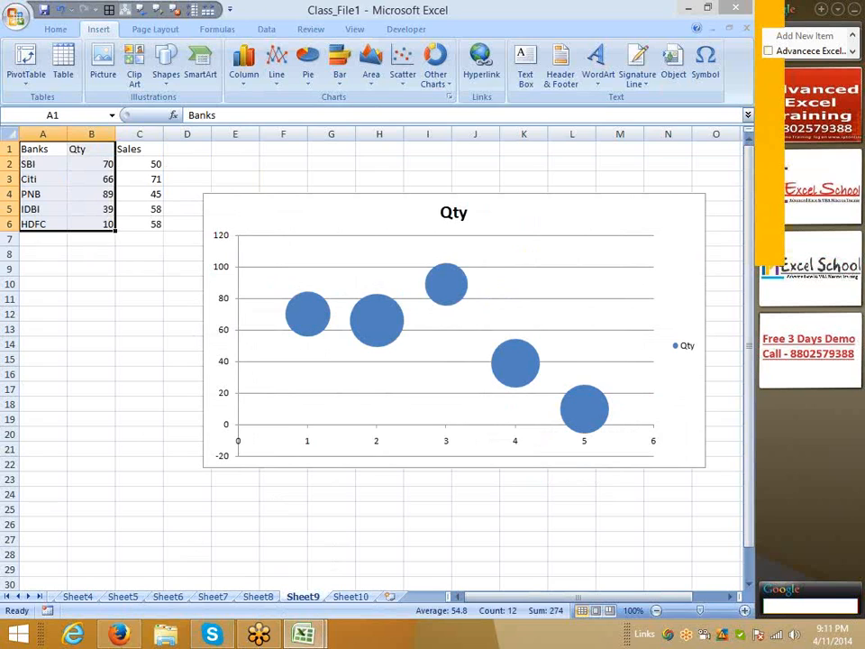
pyautogui.click(358, 597)
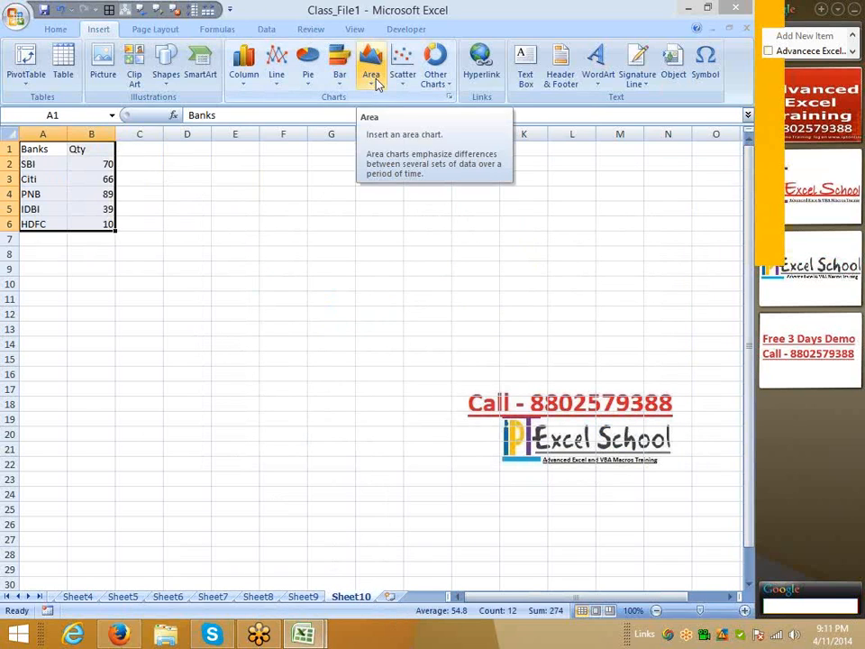
pyautogui.click(452, 90)
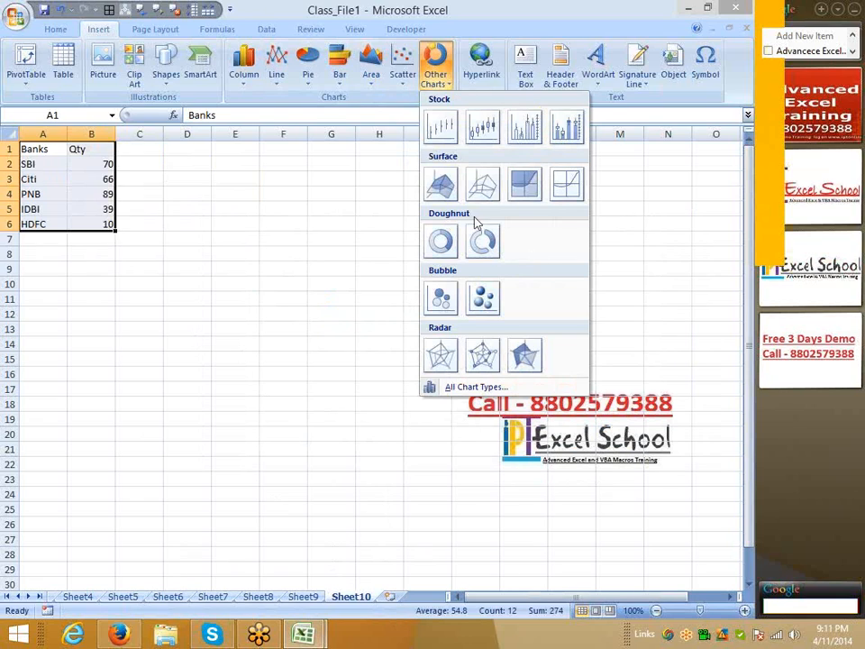
pyautogui.click(440, 357)
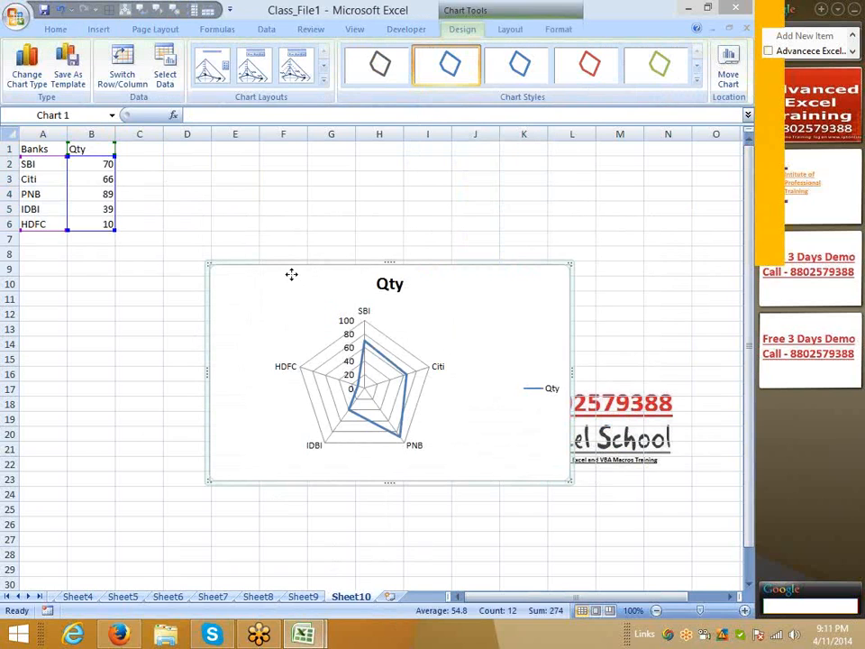
pyautogui.moveTo(292, 274); pyautogui.dragTo(305, 208)
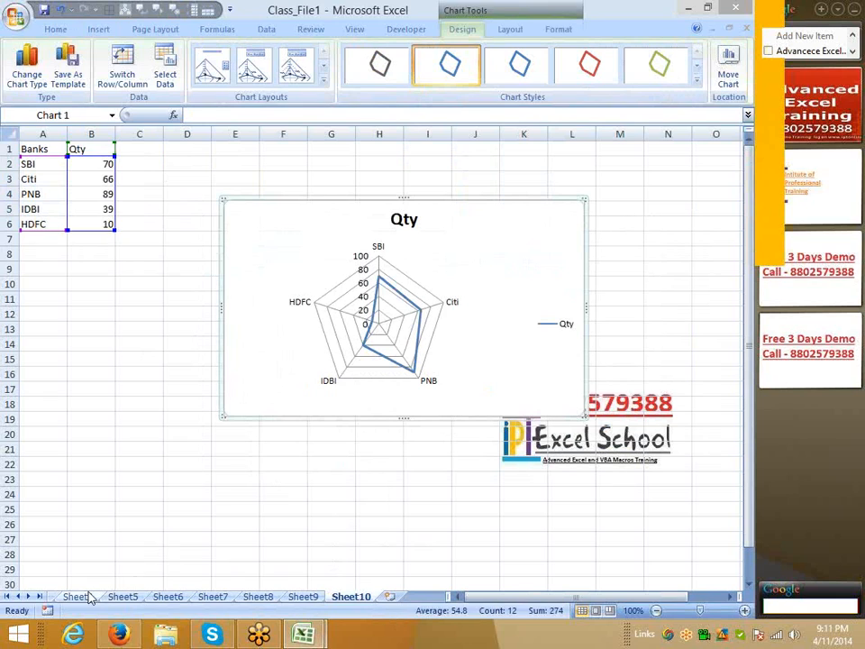
# - Copy the Banks and Qty table to another new sheet and extend it by filling down to row 26
pyautogui.click(86, 387)
pyautogui.moveTo(34, 148); pyautogui.dragTo(72, 524)
pyautogui.hotkey('ctrl', 'c')
pyautogui.click(388, 597)
pyautogui.hotkey('ctrl', 'v')
pyautogui.moveTo(107, 167); pyautogui.dragTo(112, 528)
# - Insert a radar chart without markers from the extended table in A1:B26
pyautogui.moveTo(38, 148); pyautogui.dragTo(105, 524)
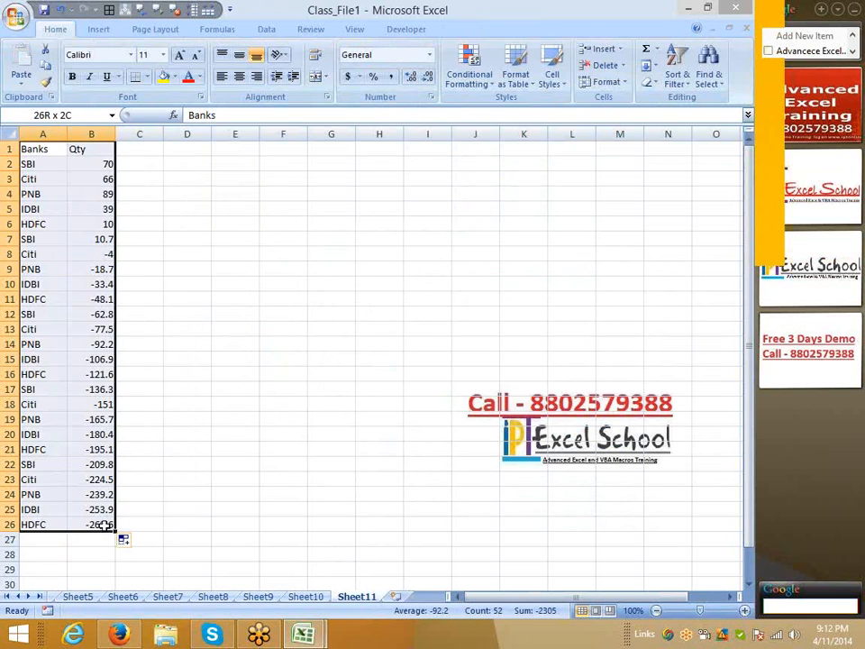
pyautogui.click(99, 29)
pyautogui.click(436, 83)
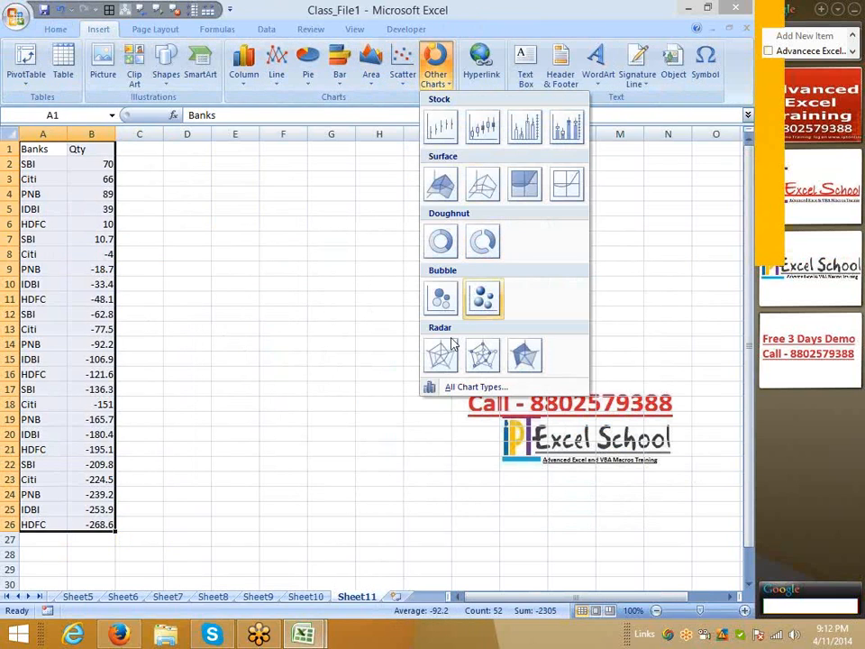
pyautogui.click(444, 354)
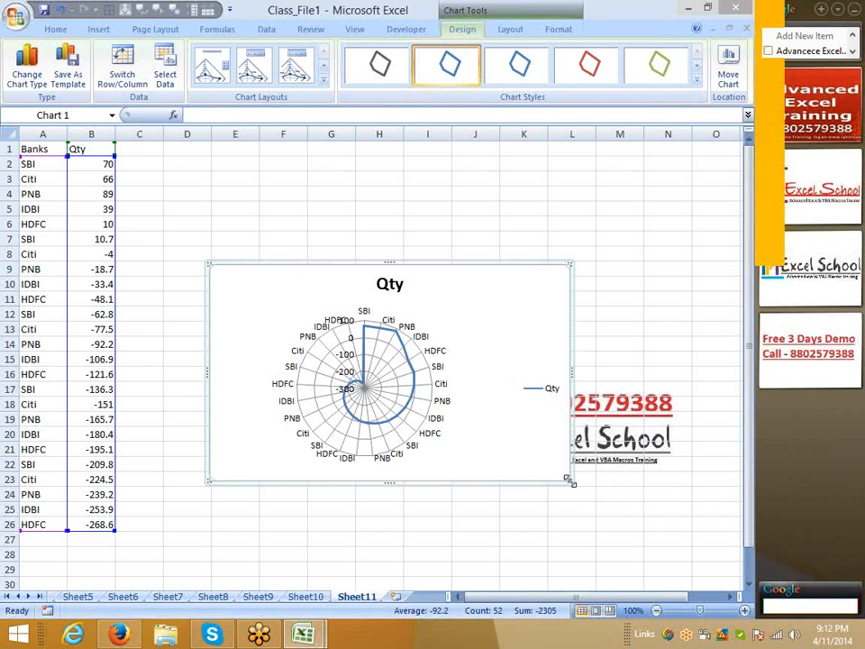
# - Enlarge the radar chart and position it beside the data so the table stays uncovered
pyautogui.moveTo(567, 476); pyautogui.dragTo(677, 562)
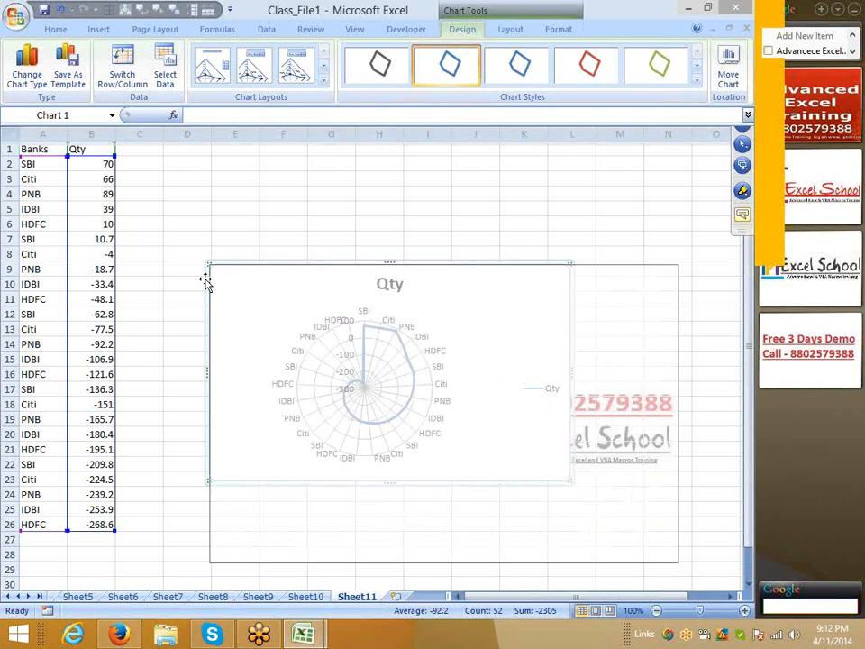
pyautogui.moveTo(206, 262); pyautogui.dragTo(150, 177)
pyautogui.moveTo(223, 181); pyautogui.dragTo(265, 177)
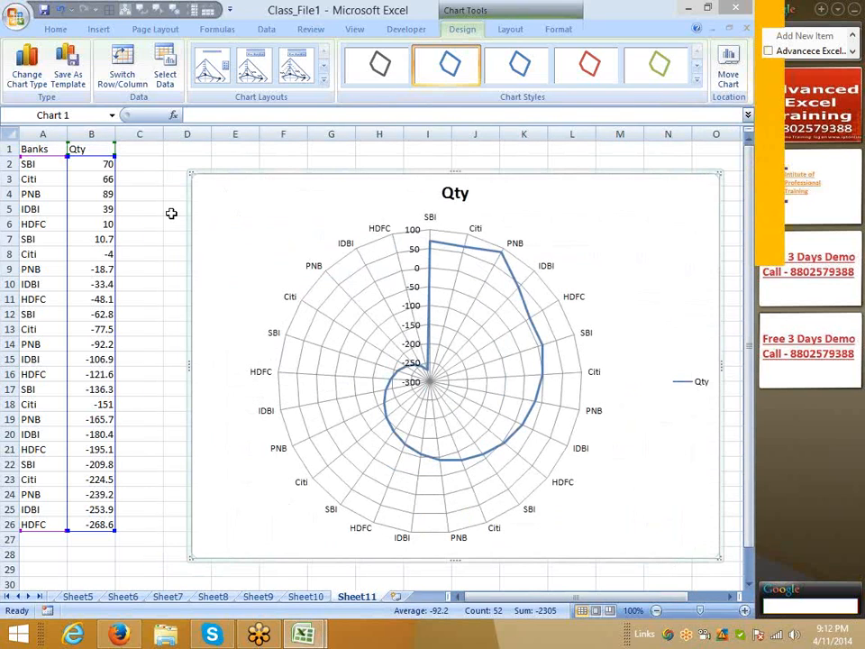
pyautogui.click(173, 213)
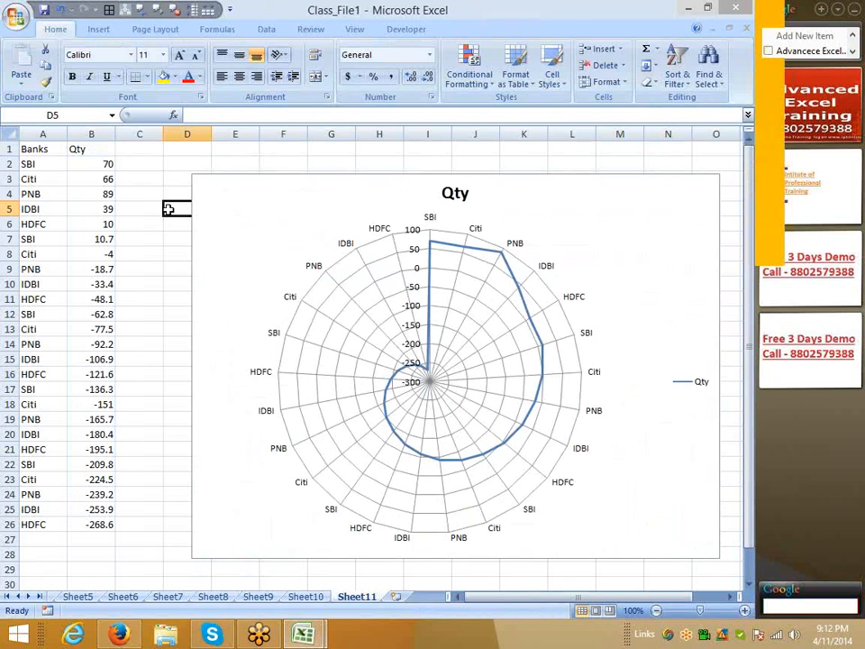
# - Enter =RANDBETWEEN(10,90) in B2 and fill it down through B26
pyautogui.click(100, 164)
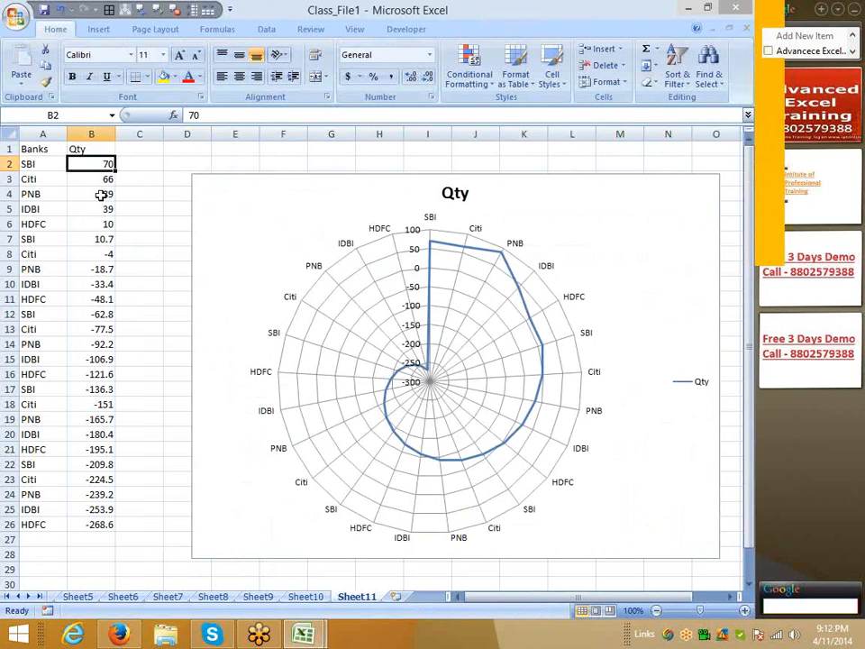
pyautogui.write('=ra')
pyautogui.press('Down')
pyautogui.press('Down')
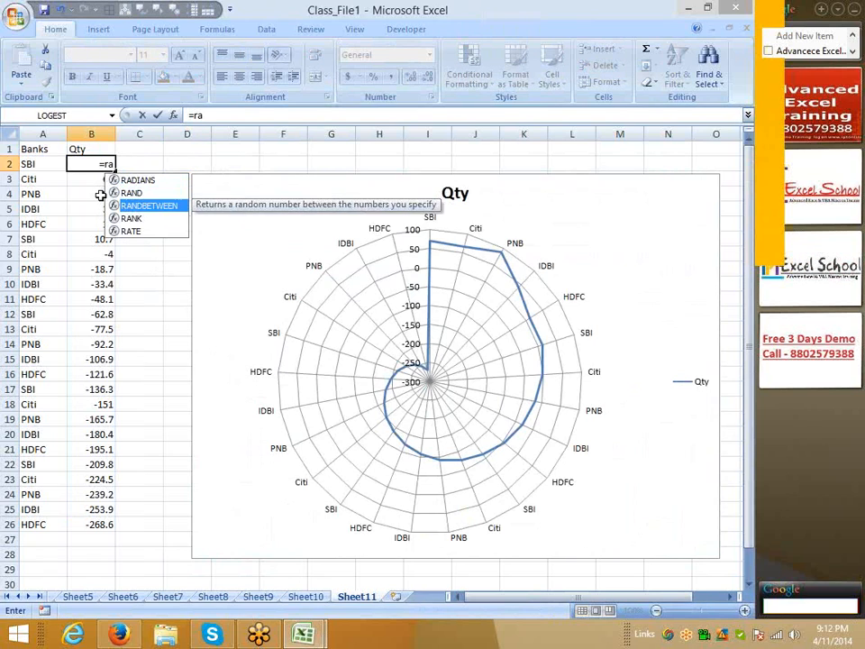
pyautogui.press('Tab')
pyautogui.write('10,90')
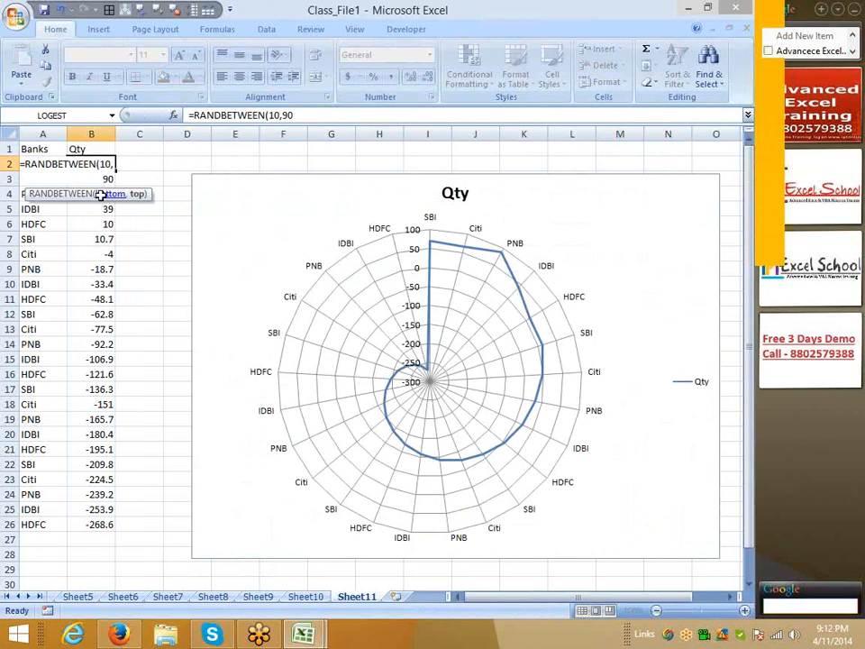
pyautogui.press('Return')
pyautogui.press('Up')
pyautogui.hotkey('ctrl', 'shift', 'Down')
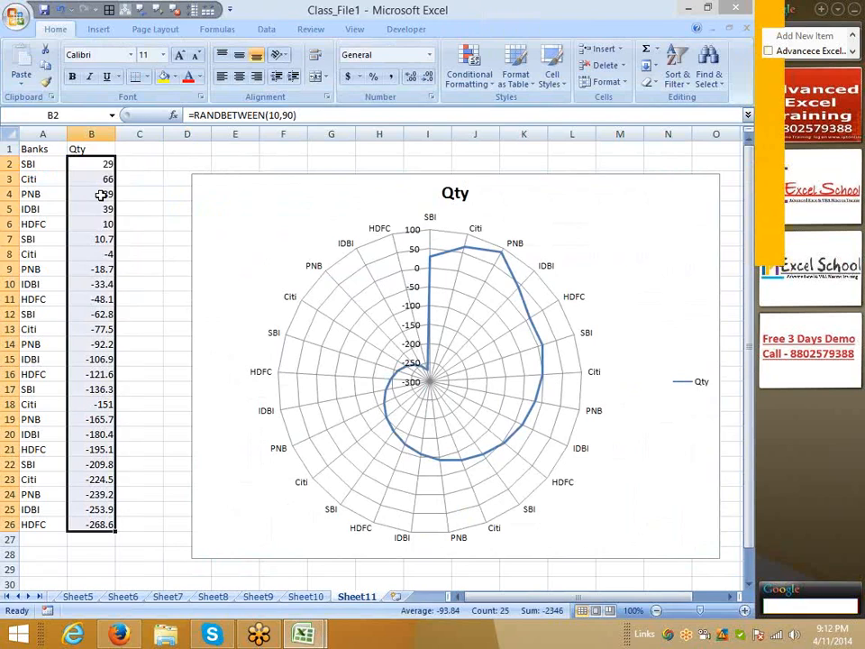
pyautogui.hotkey('ctrl', 'd')
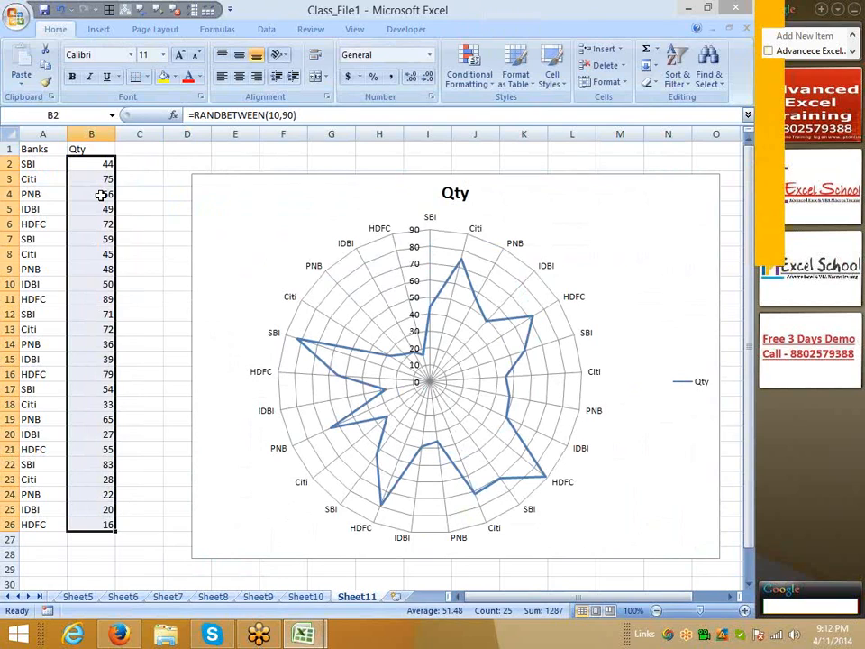
# - Change the header in B1 to Error and add the header Bench in C1
pyautogui.press('Up')
pyautogui.write('E')
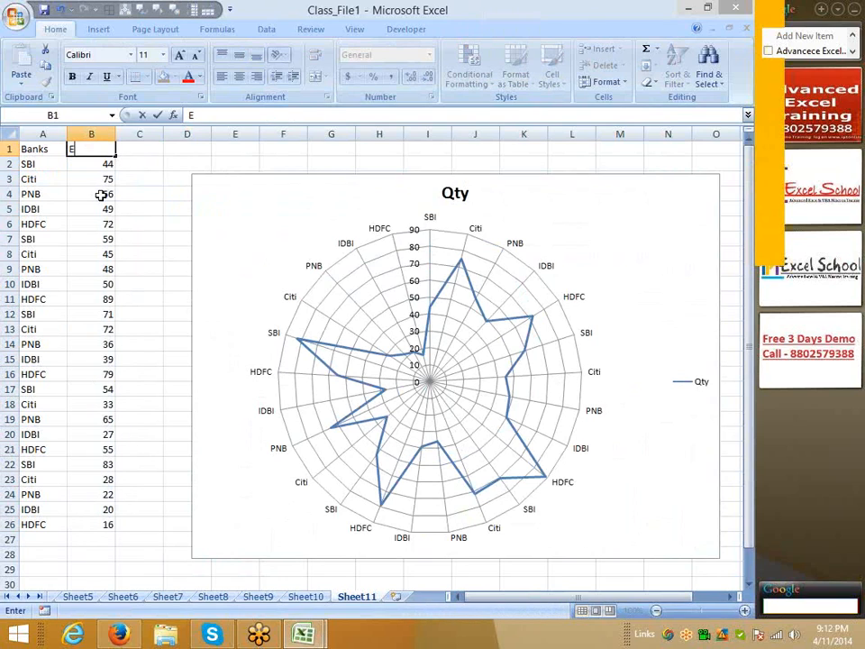
pyautogui.write('rror')
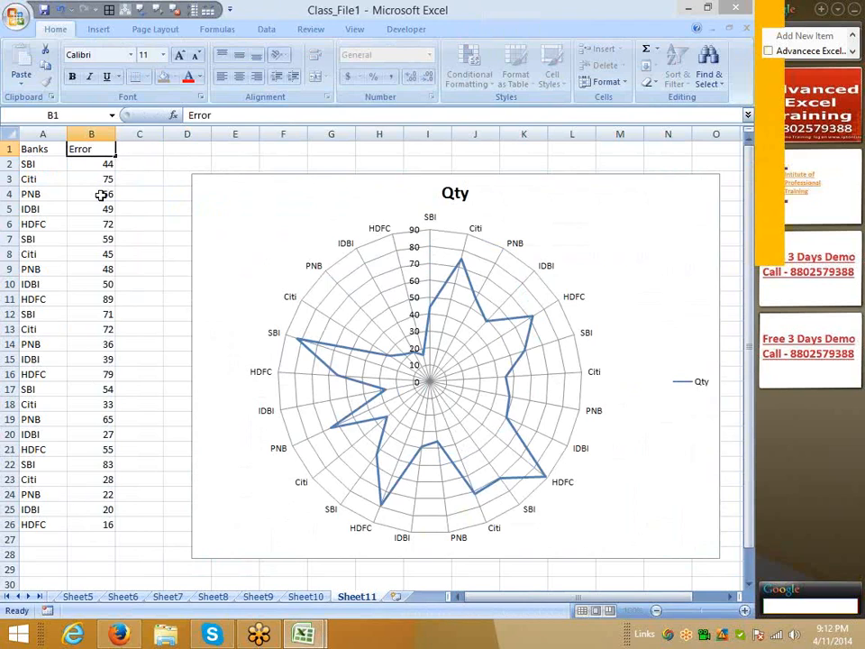
pyautogui.press('Return')
pyautogui.press('Right')
pyautogui.press('Up')
pyautogui.write('Bench')
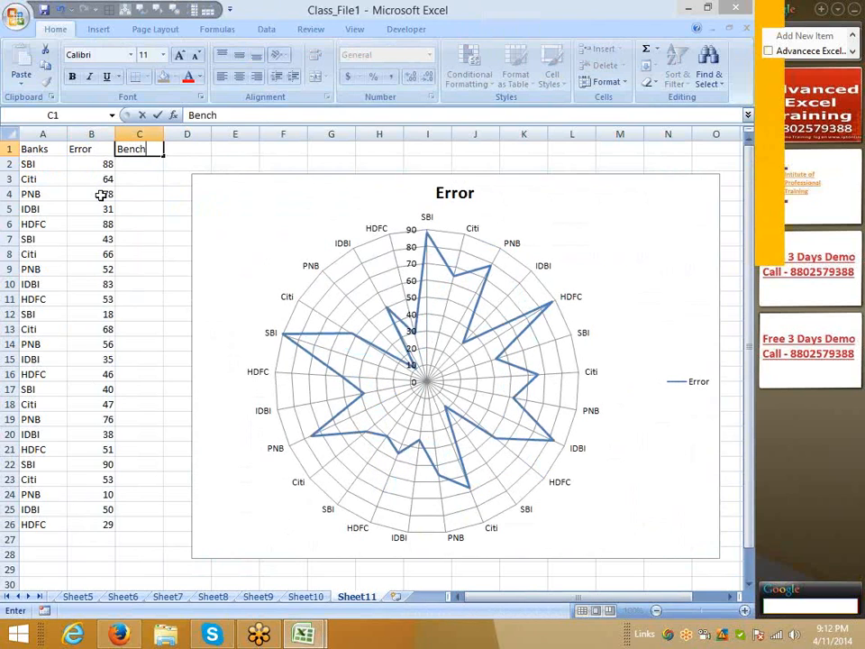
pyautogui.press('Return')
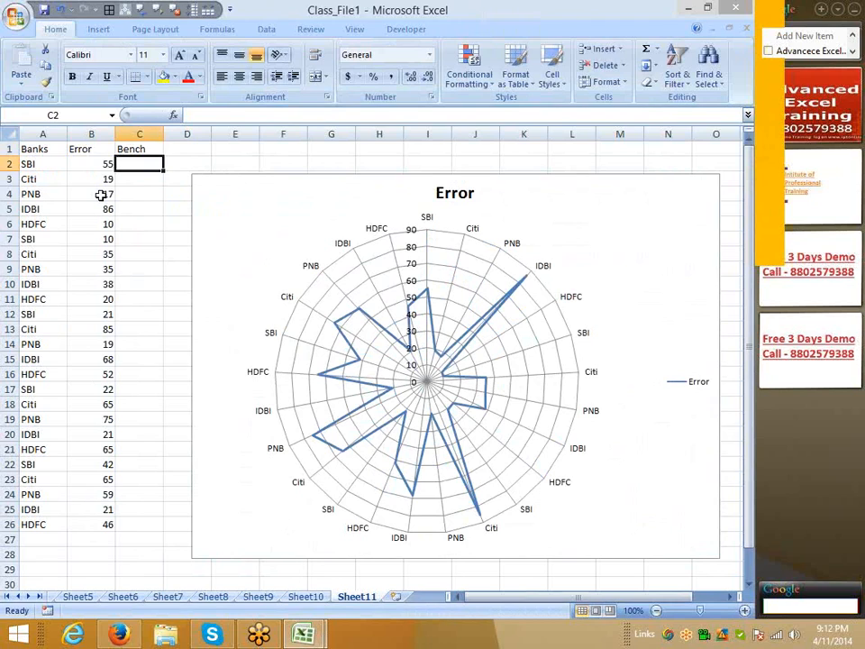
# - Enter 50 in C2 and fill it down the Bench column through C26
pyautogui.write('50')
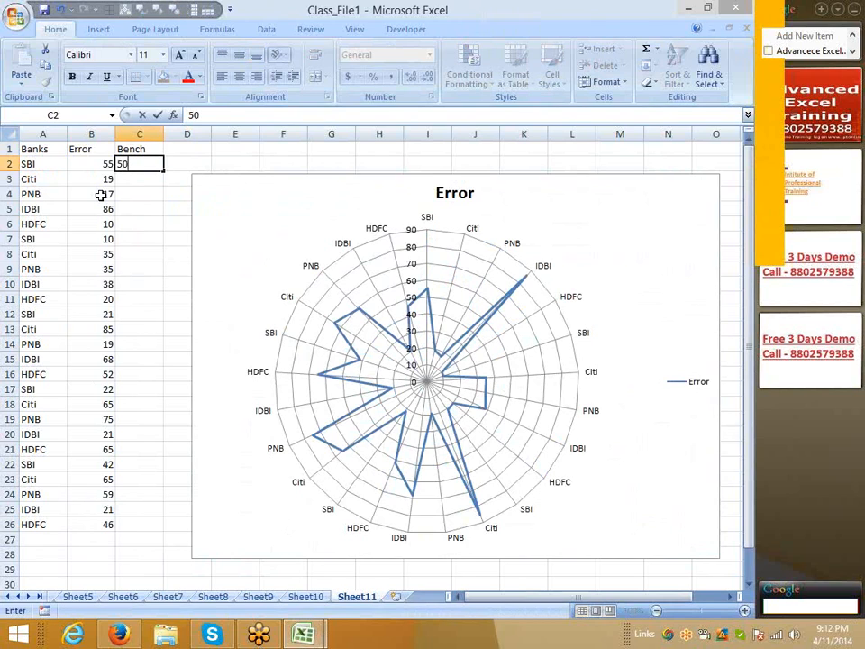
pyautogui.press('Return')
pyautogui.press('Left')
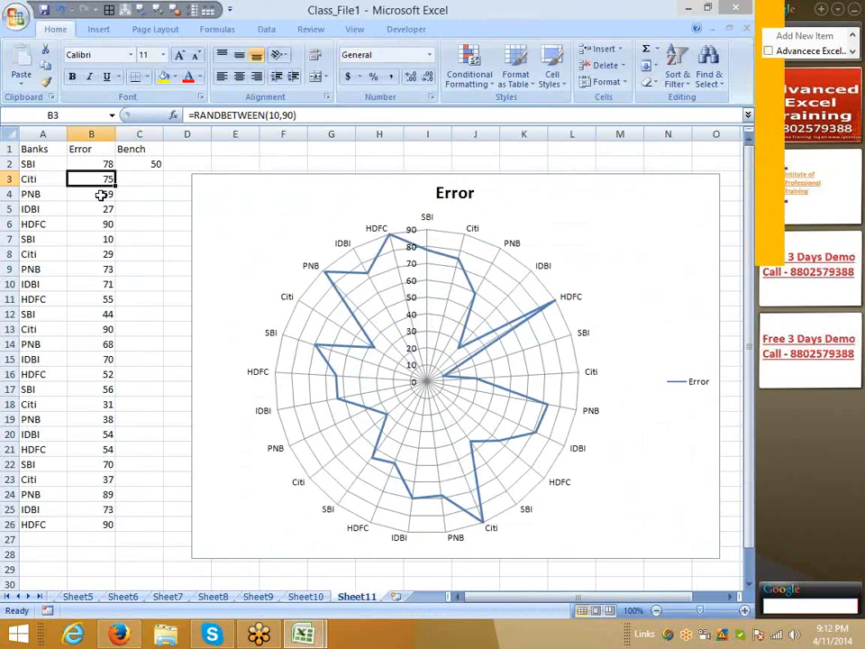
pyautogui.hotkey('ctrl', 'Down')
pyautogui.press('Right')
pyautogui.hotkey('ctrl', 'shift', 'Up')
pyautogui.hotkey('ctrl', 'd')
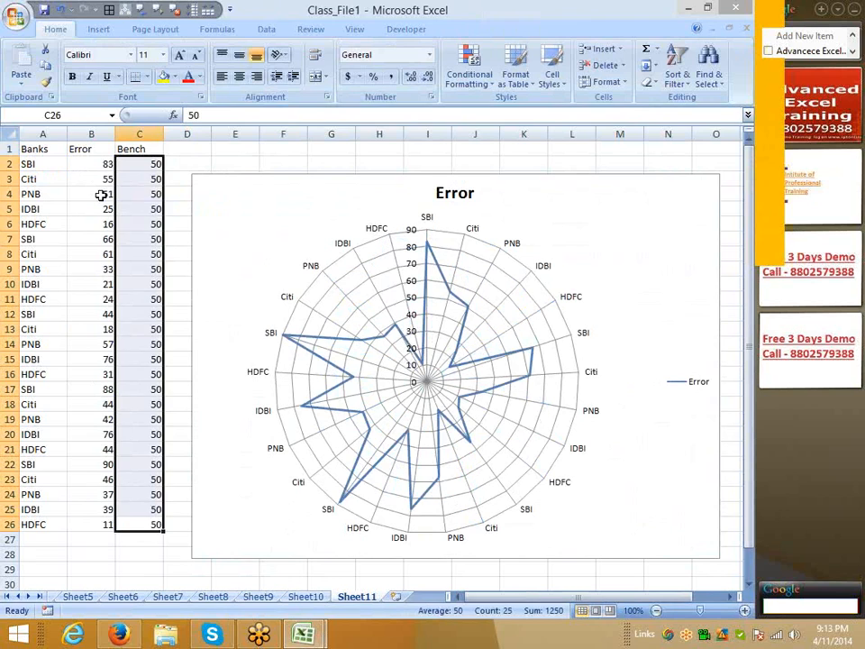
# - Extend the radar chart's source range to include the Bench column as a second series
pyautogui.click(222, 246)
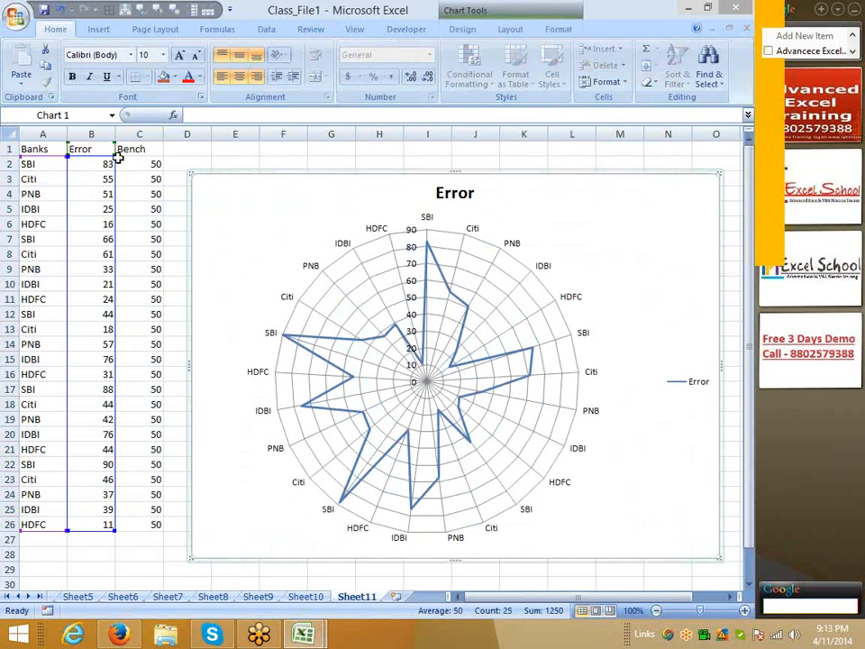
pyautogui.moveTo(115, 155); pyautogui.dragTo(164, 156)
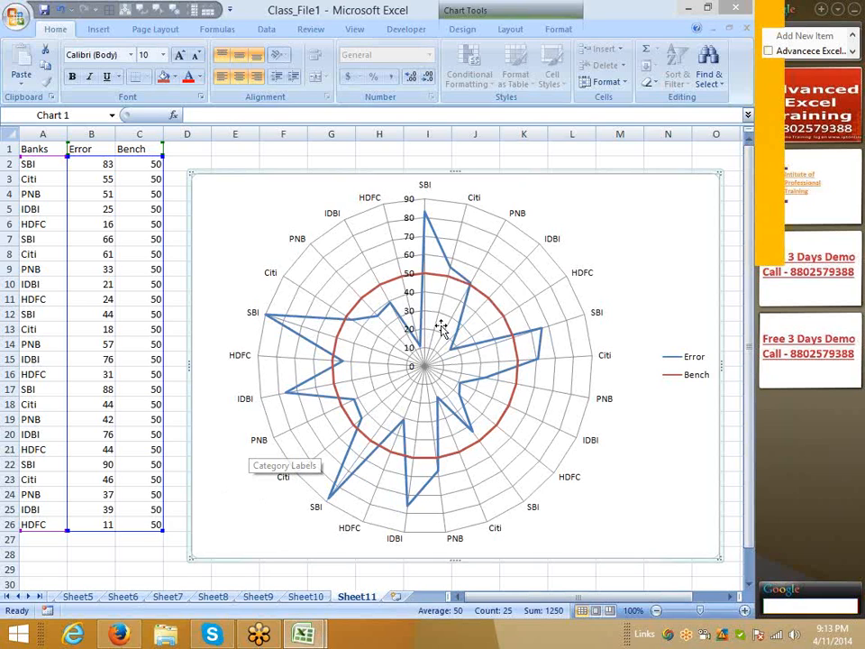
pyautogui.click(71, 344)
# - Try a widened clustered column chart of A1:C26 over the radar chart for comparison, and delete it
pyautogui.moveTo(45, 152); pyautogui.dragTo(121, 521)
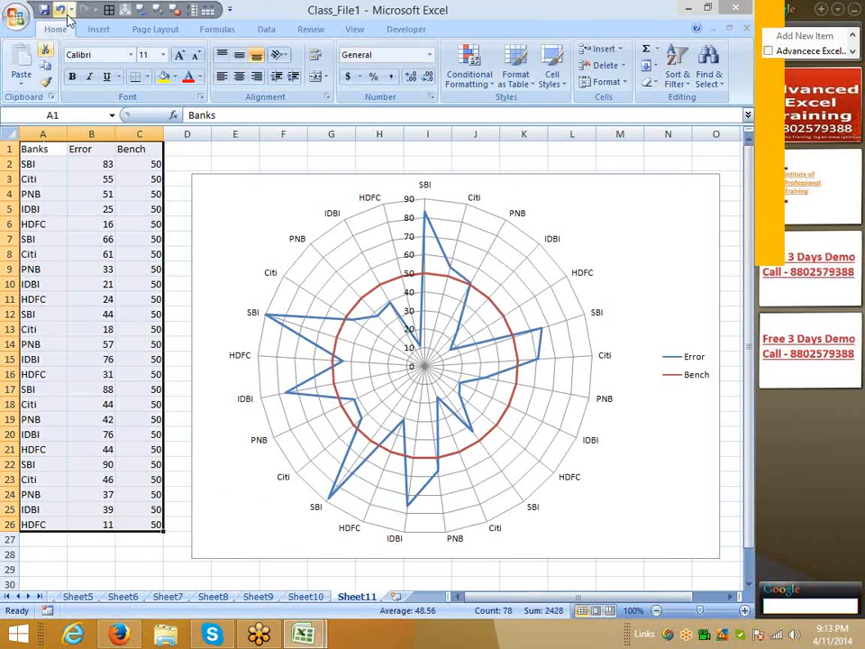
pyautogui.click(98, 29)
pyautogui.click(245, 81)
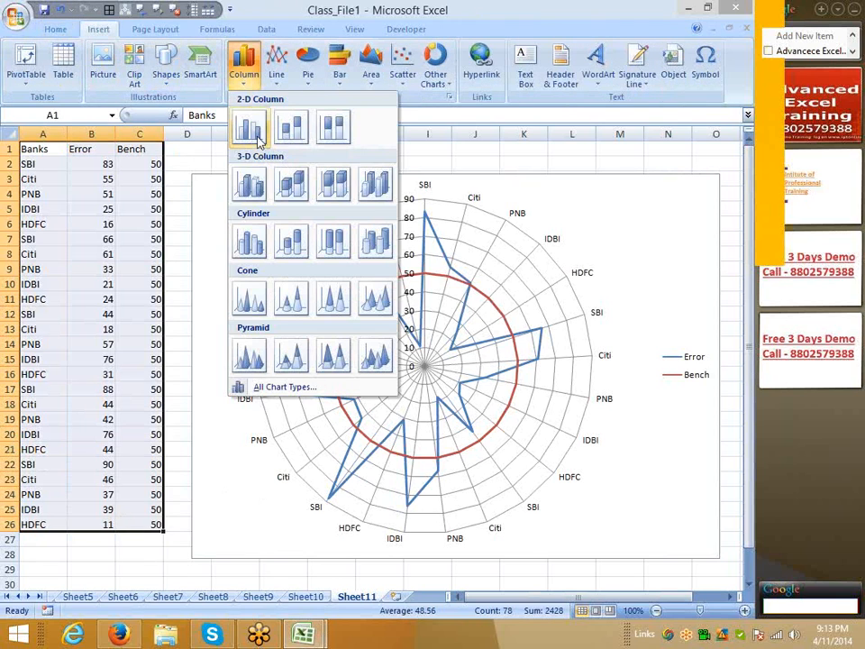
pyautogui.click(256, 132)
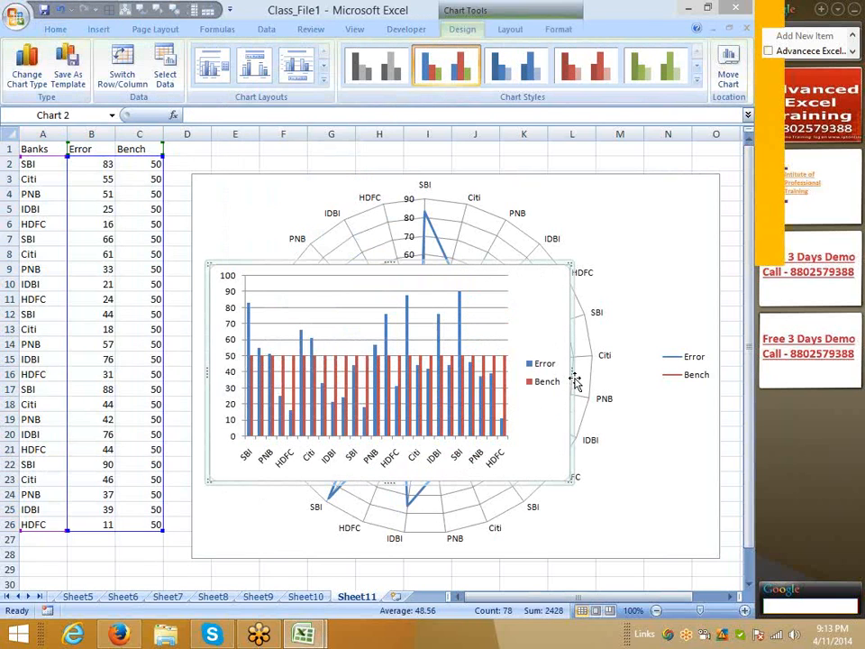
pyautogui.moveTo(571, 372); pyautogui.dragTo(714, 370)
pyautogui.moveTo(206, 373); pyautogui.dragTo(191, 377)
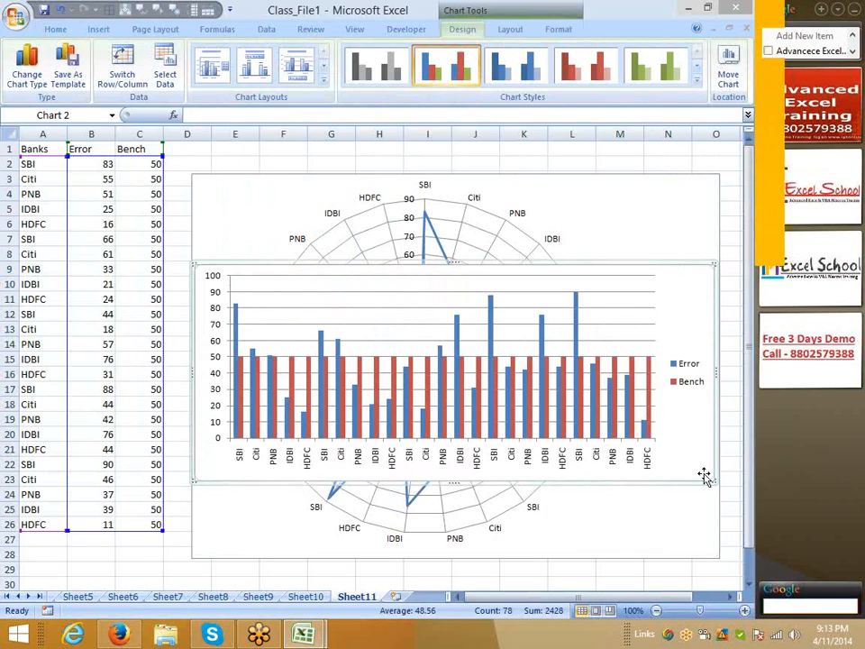
pyautogui.press('Delete')
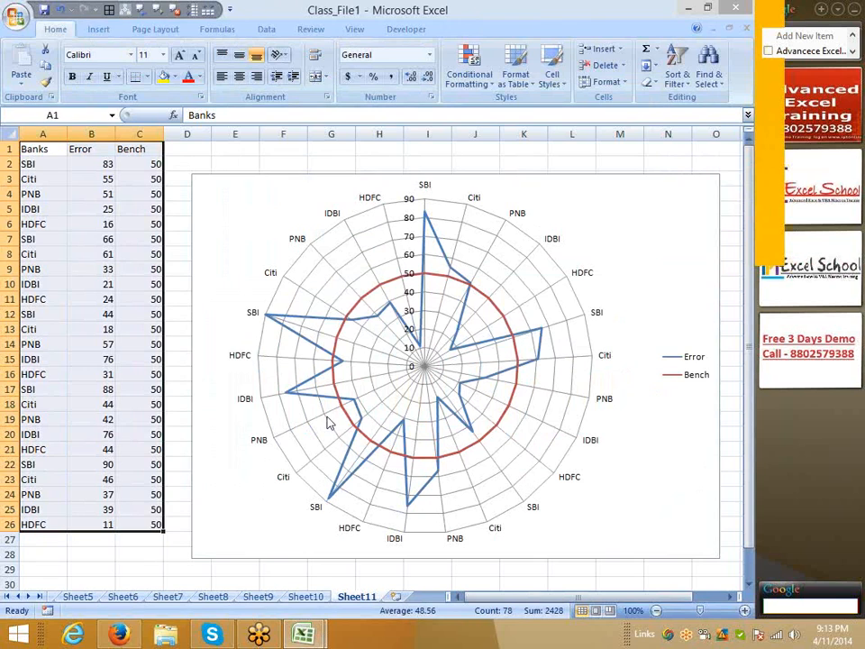
# - Fill the table's last rows down through row 28 and extend the radar chart's source range to include the added rows
pyautogui.moveTo(38, 496); pyautogui.dragTo(168, 566)
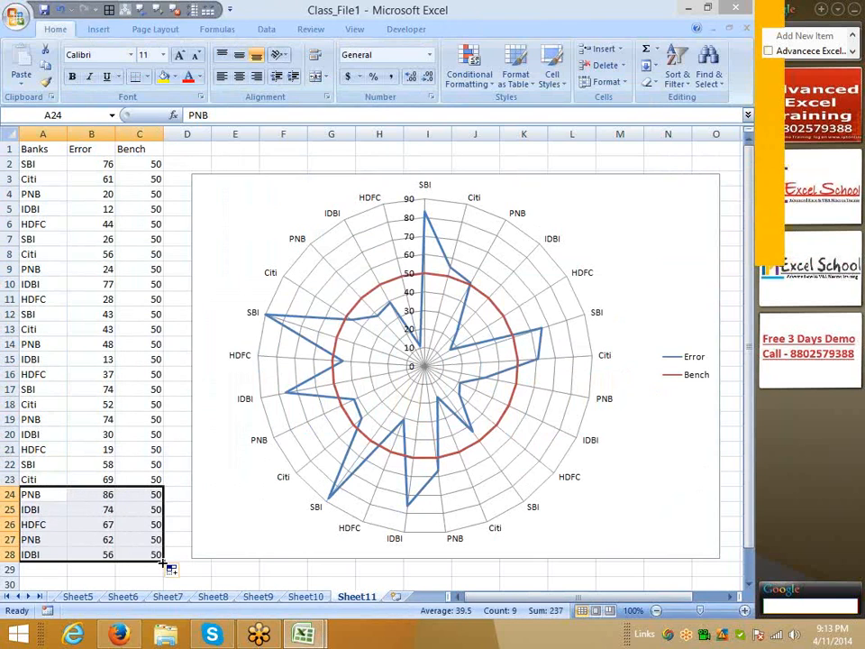
pyautogui.click(232, 540)
pyautogui.scroll(-3, 158, 473)
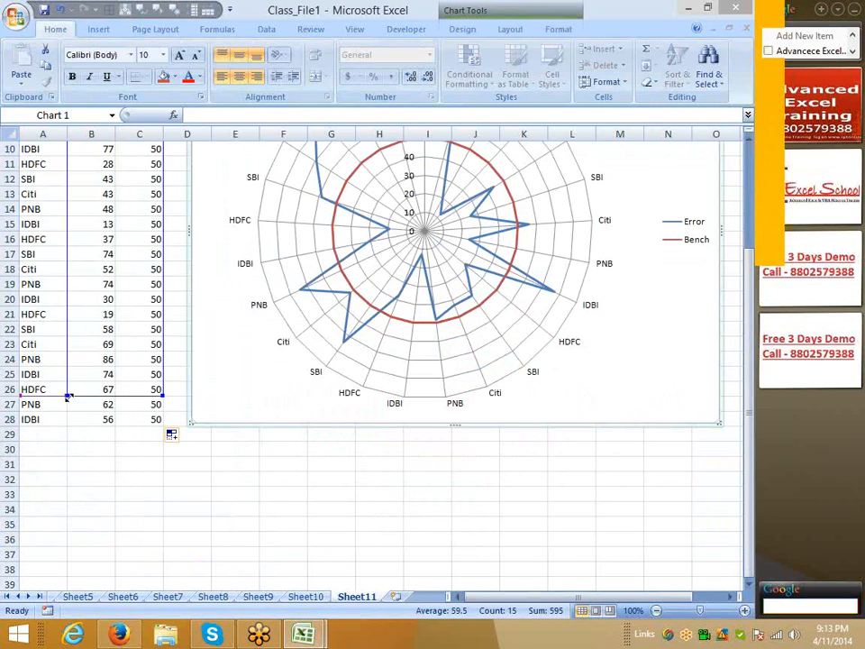
pyautogui.moveTo(65, 400); pyautogui.dragTo(71, 421)
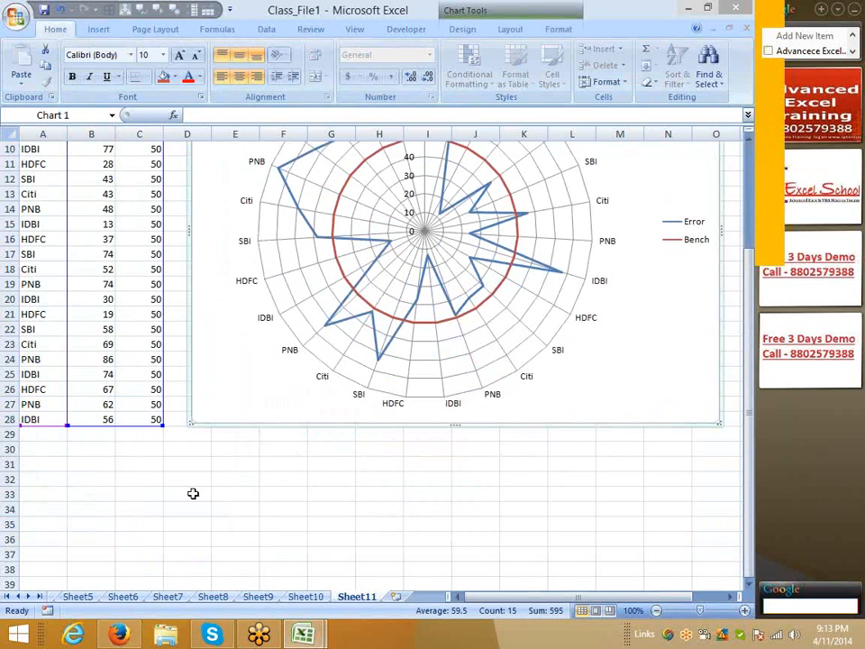
pyautogui.scroll(3, 231, 506)
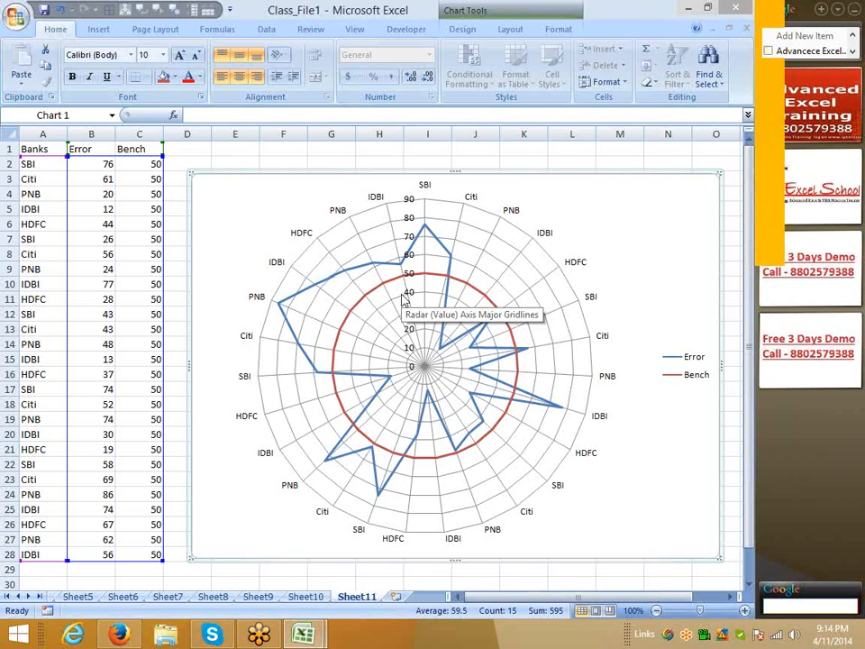
# - Switch to the blank Sheet5 and enter 1 in cell A1
pyautogui.click(97, 30)
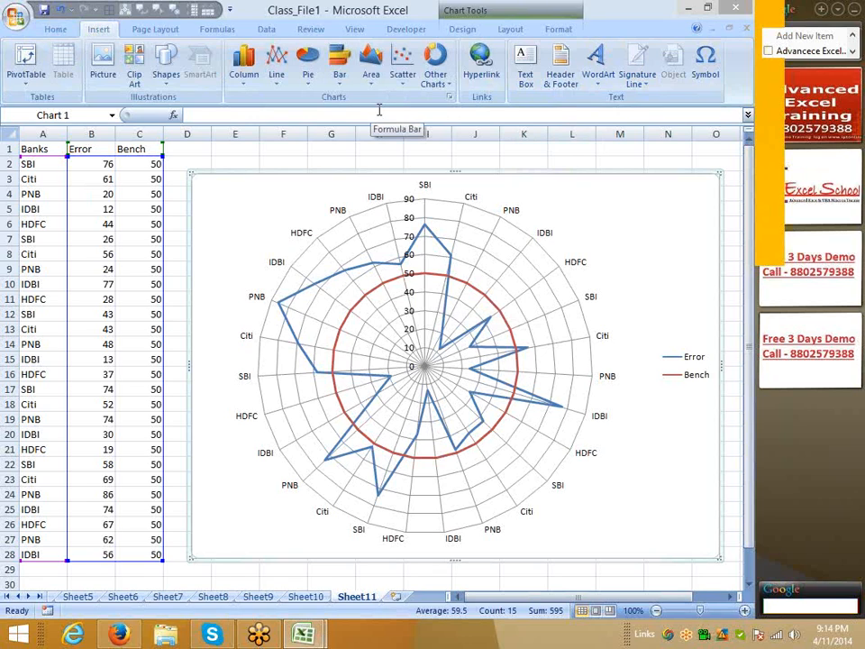
pyautogui.click(80, 599)
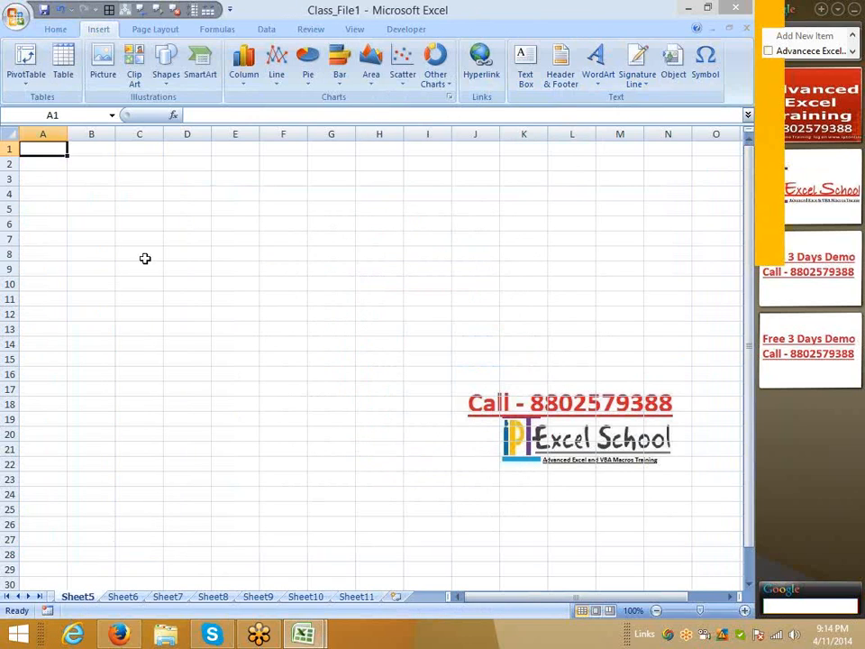
pyautogui.click(91, 239)
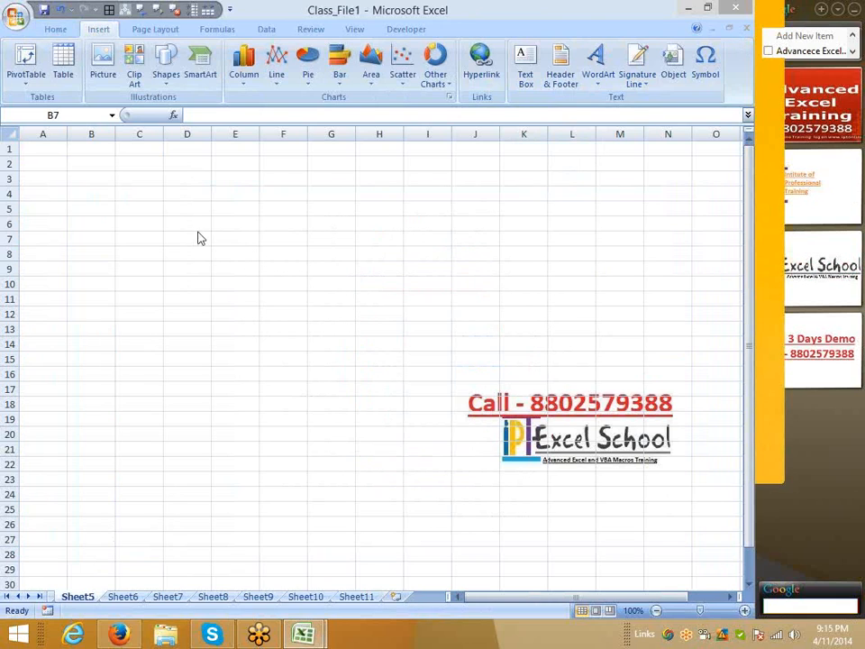
pyautogui.click(49, 149)
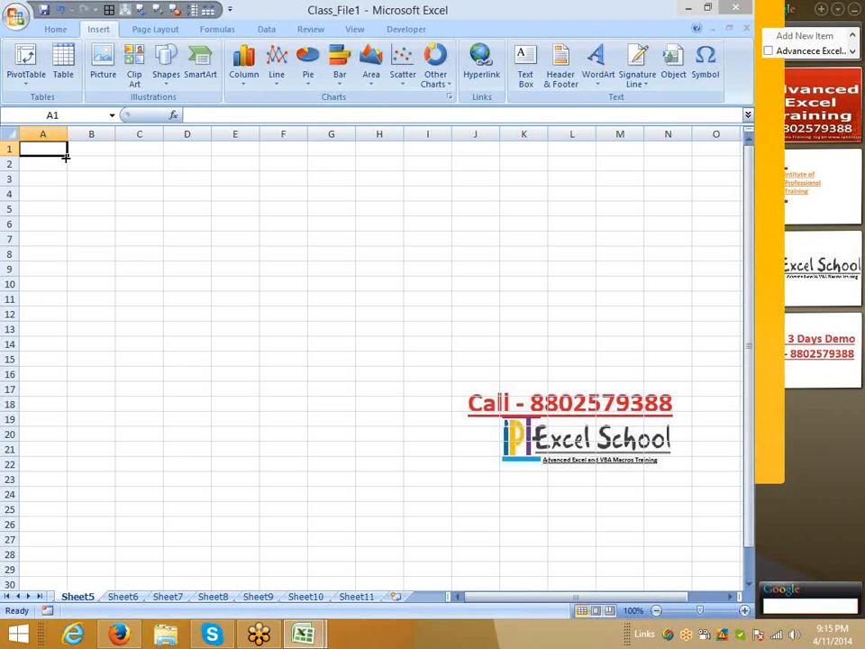
pyautogui.write('1')
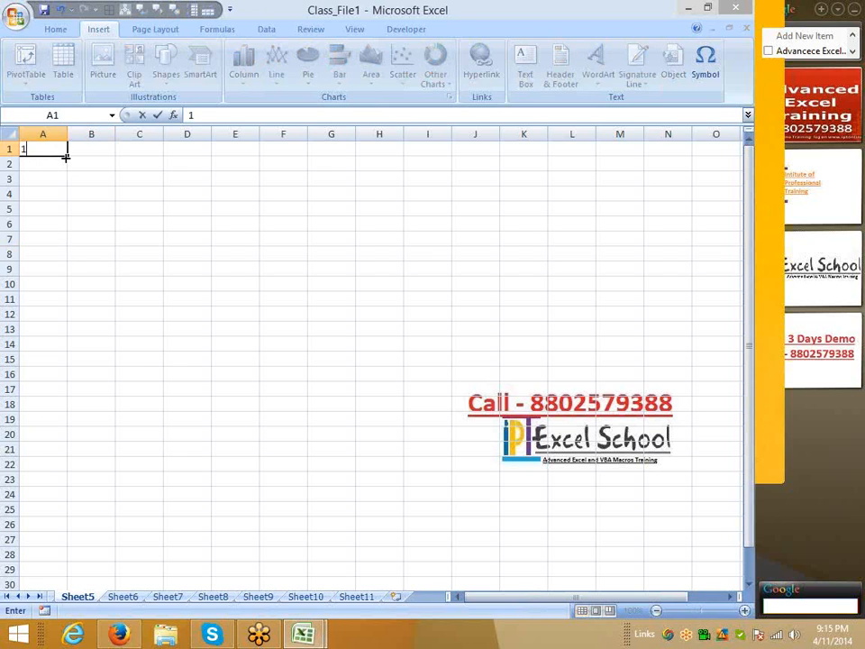
pyautogui.press('Tab')
pyautogui.hotkey('shift', 'Right')
pyautogui.hotkey('shift', 'Right')
pyautogui.hotkey('shift', 'Right')
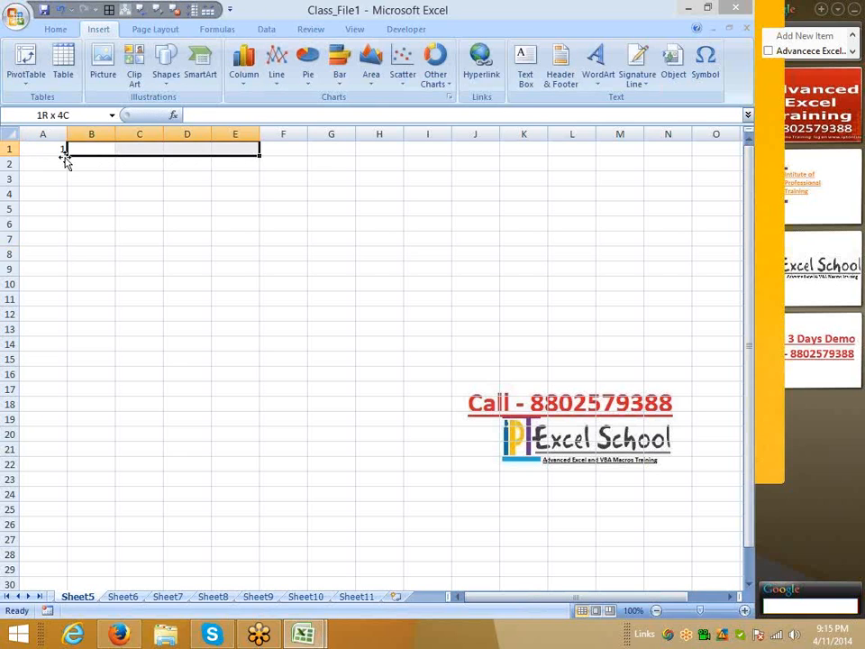
pyautogui.press('Down')
pyautogui.hotkey('shift', 'Right')
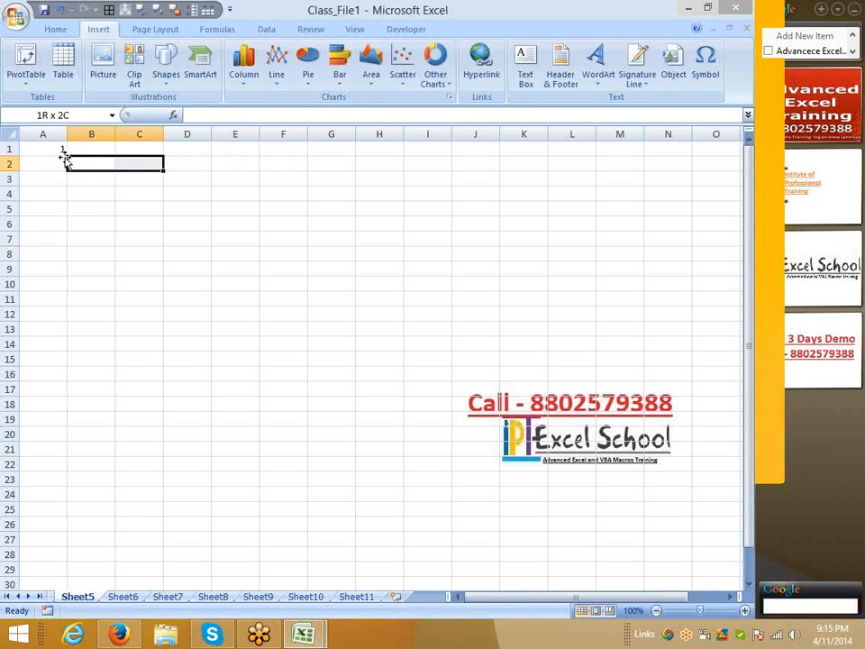
pyautogui.hotkey('shift', 'Right')
pyautogui.hotkey('shift', 'Down')
pyautogui.press('Down')
pyautogui.press('Down')
pyautogui.press('Down')
pyautogui.hotkey('shift', 'Right')
pyautogui.hotkey('shift', 'Right')
pyautogui.hotkey('shift', 'Right')
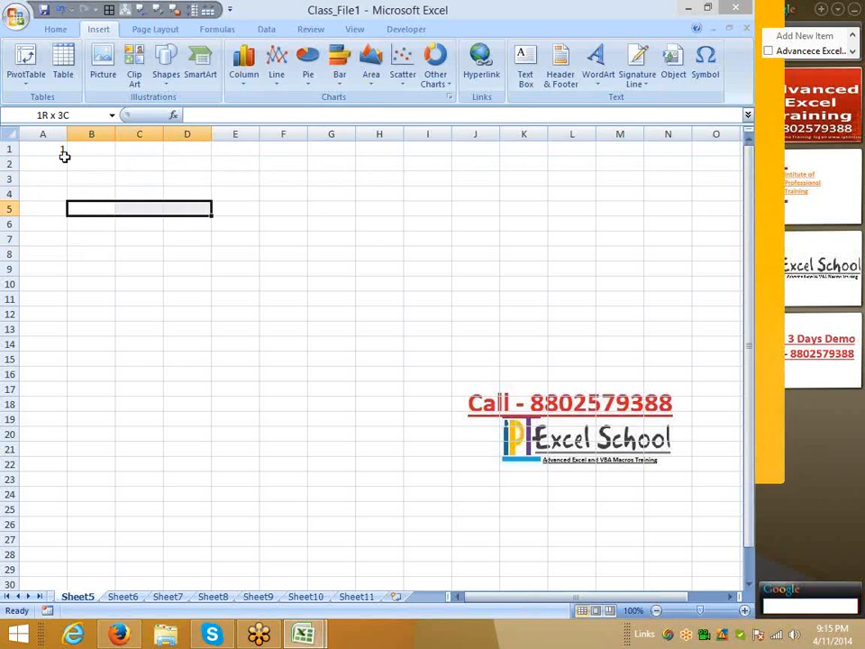
pyautogui.hotkey('shift', 'Down')
pyautogui.hotkey('shift', 'Down')
pyautogui.hotkey('shift', 'Down')
pyautogui.hotkey('shift', 'Down')
pyautogui.hotkey('shift', 'Down')
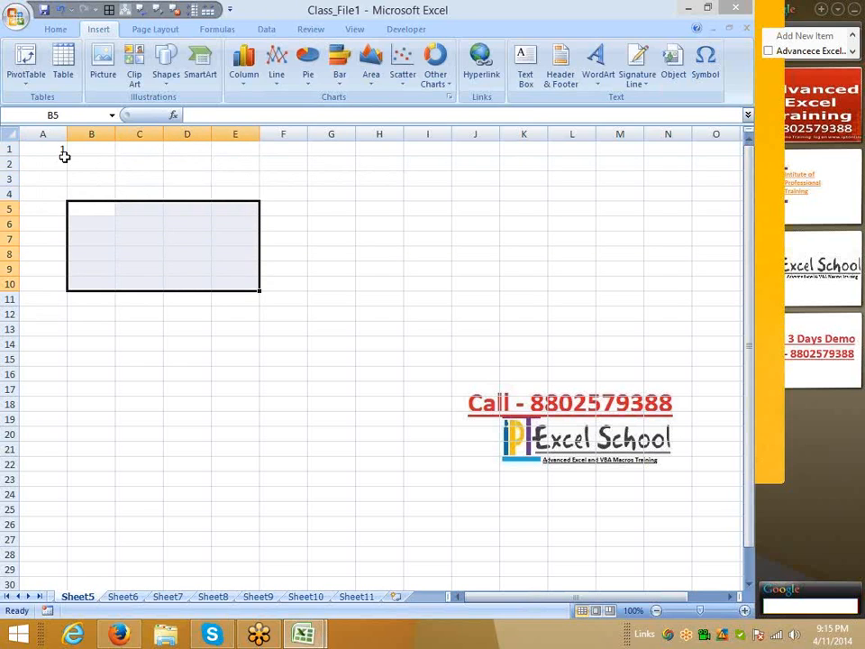